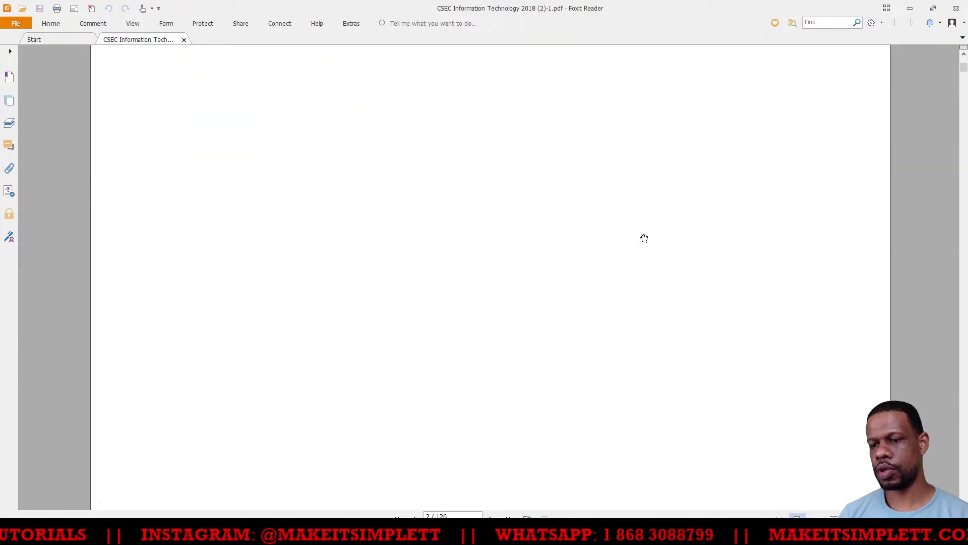
# Step: Look through the syllabus contents list for the section page references
pyautogui.scroll(-5, 562, 257)
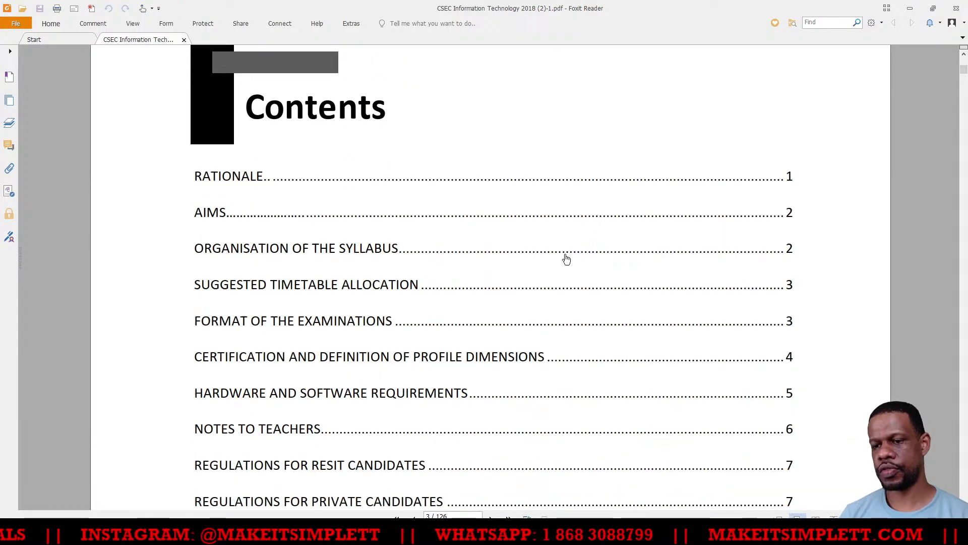
pyautogui.scroll(-1, 560, 257)
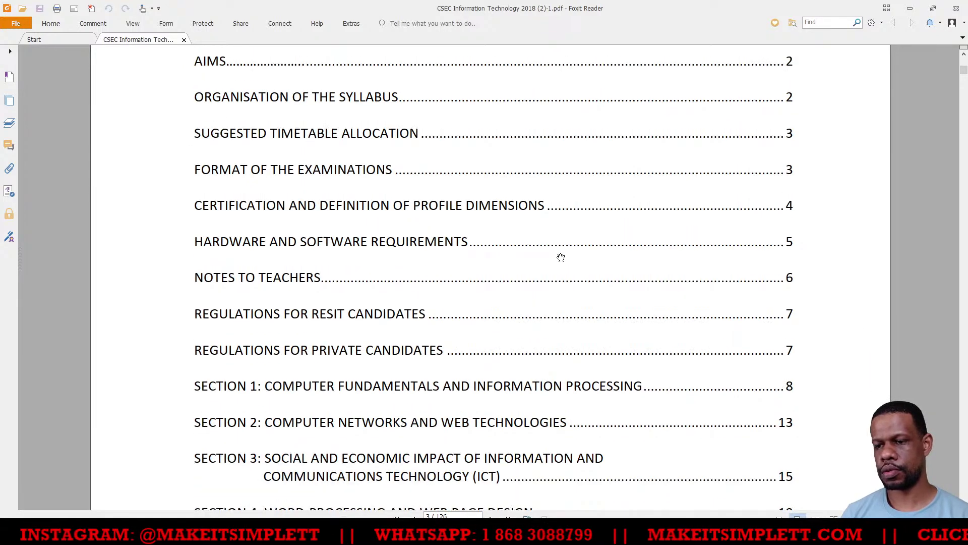
pyautogui.scroll(-5, 561, 258)
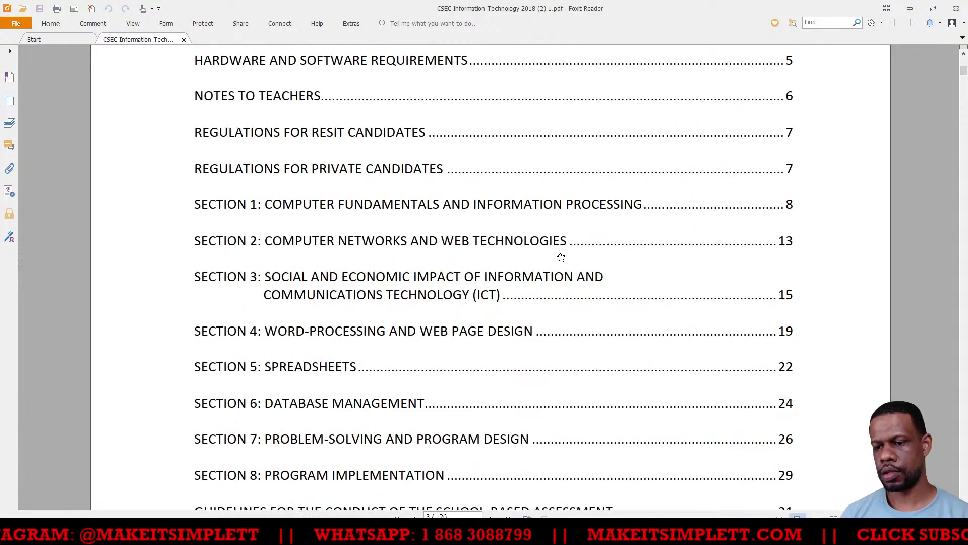
pyautogui.scroll(-2, 560, 257)
pyautogui.scroll(7, 560, 257)
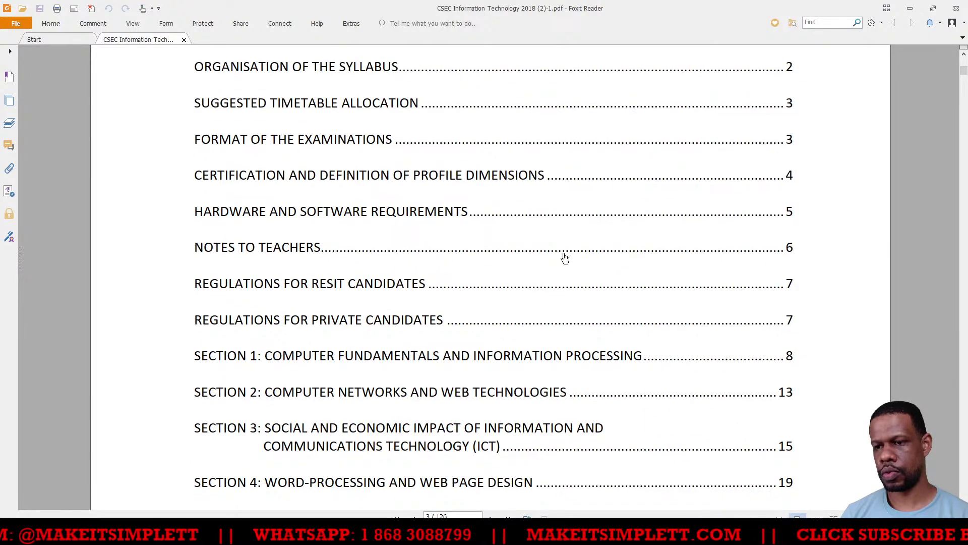
# Step: Find the 20-mark Spreadsheet mark scheme in the syllabus PDF
pyautogui.click(446, 173)
pyautogui.scroll(-17, 519, 258)
pyautogui.scroll(-18, 524, 272)
pyautogui.scroll(-20, 524, 273)
pyautogui.scroll(-20, 524, 273)
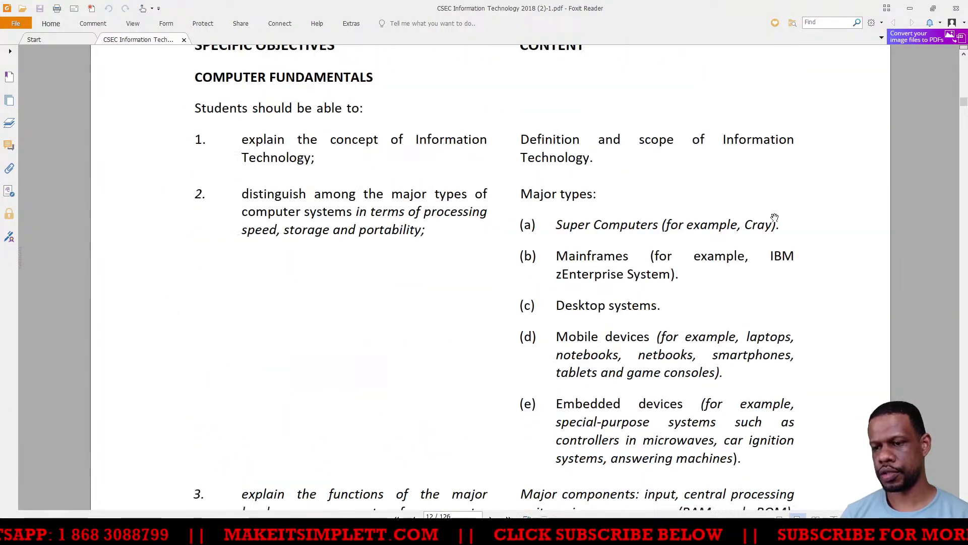
pyautogui.click(964, 190)
pyautogui.moveTo(964, 189); pyautogui.dragTo(964, 204)
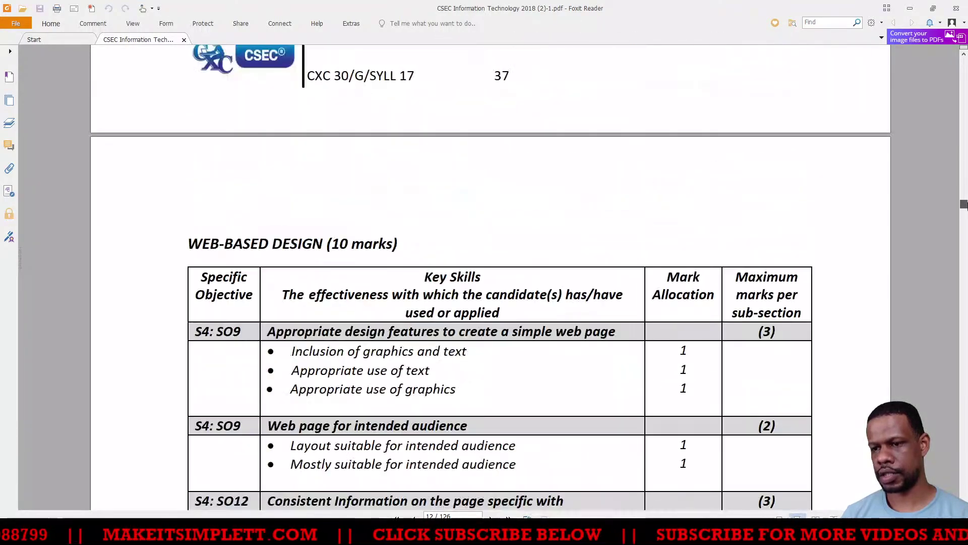
pyautogui.scroll(-5, 603, 258)
pyautogui.scroll(3, 610, 258)
pyautogui.scroll(4, 612, 249)
pyautogui.scroll(4, 609, 249)
pyautogui.scroll(-7, 609, 247)
pyautogui.scroll(-10, 610, 243)
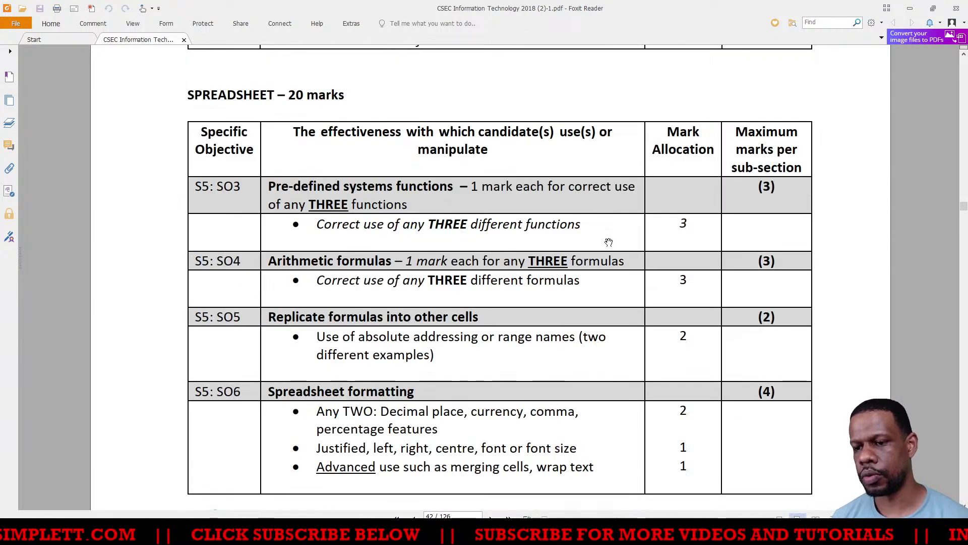
# Step: Read through the Spreadsheet mark scheme and select the "Sorting data in the spreadsheet" criterion heading
pyautogui.scroll(-1, 609, 242)
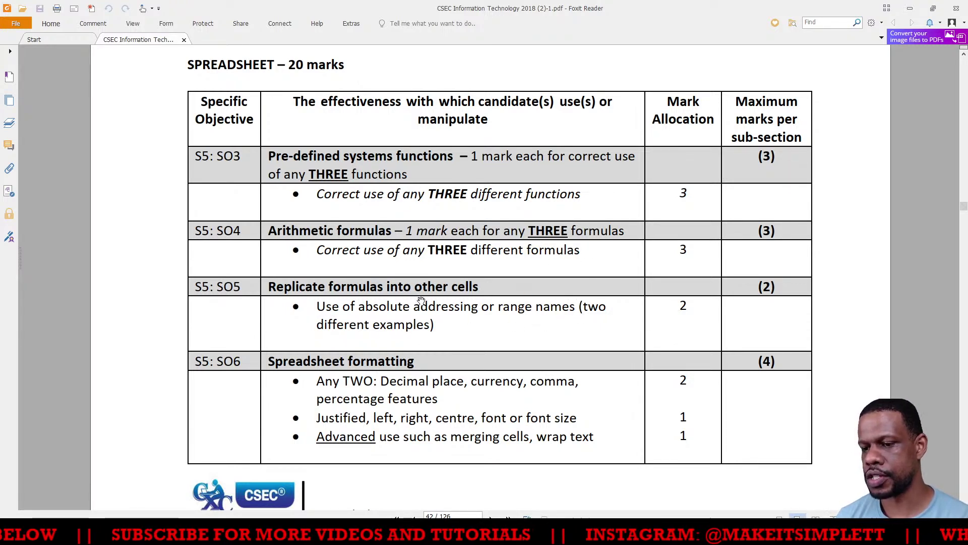
pyautogui.scroll(-1, 436, 312)
pyautogui.scroll(-1, 437, 311)
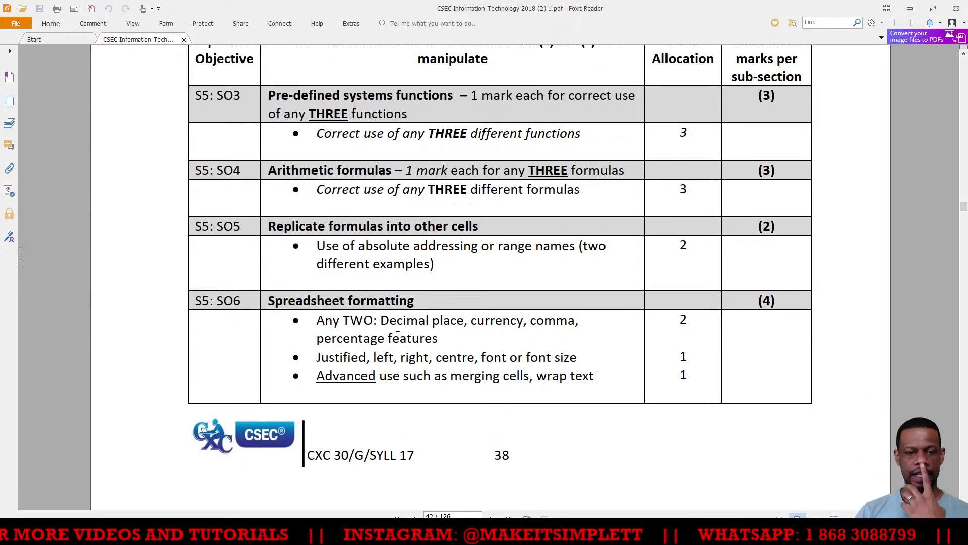
pyautogui.scroll(-10, 398, 336)
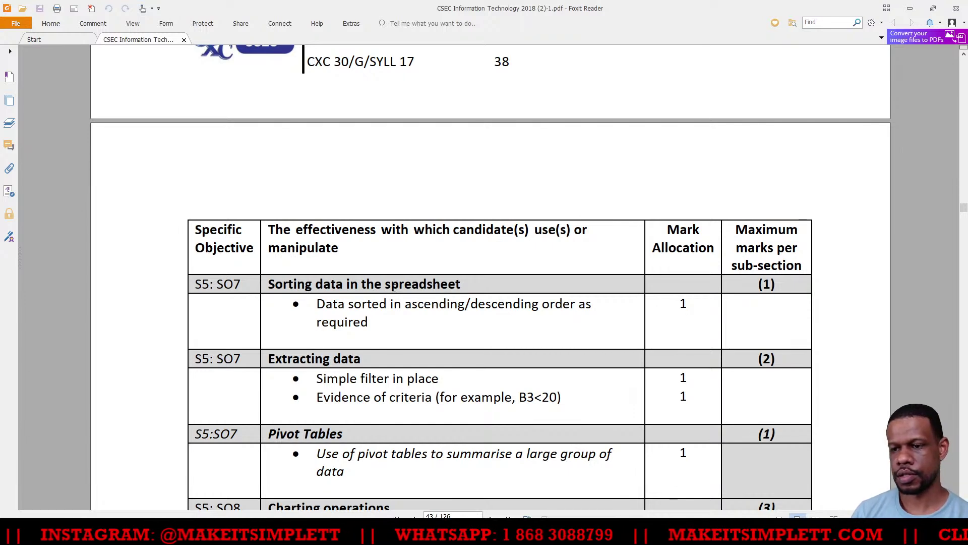
pyautogui.scroll(-3, 410, 301)
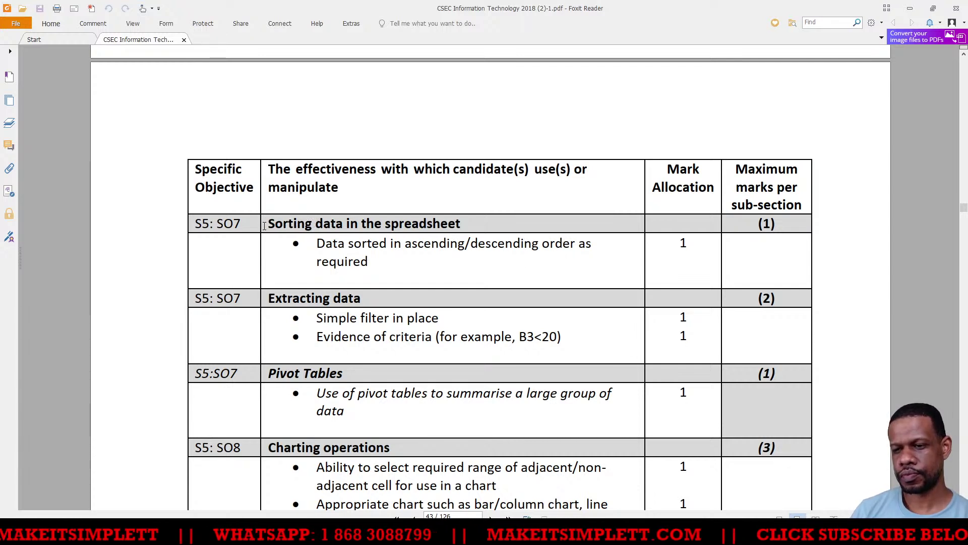
pyautogui.moveTo(266, 223); pyautogui.dragTo(466, 232)
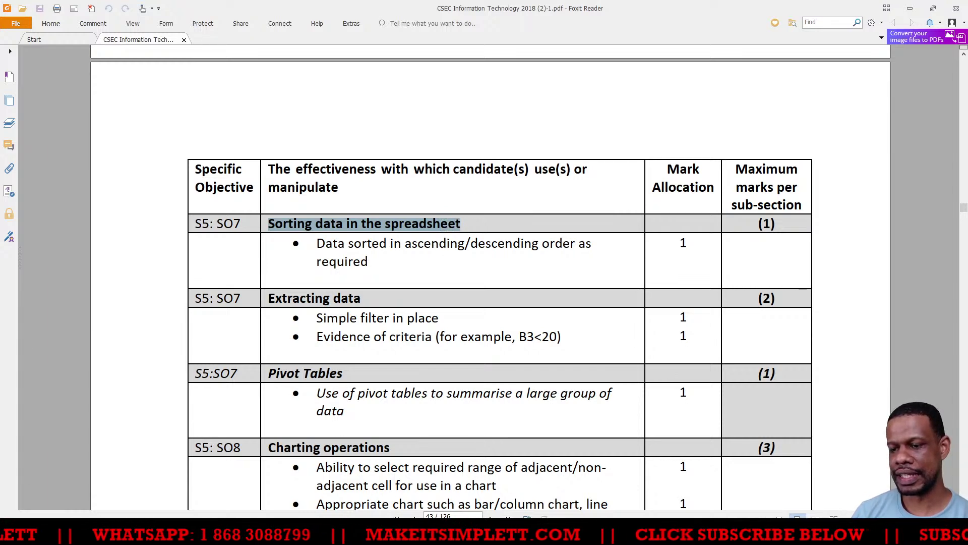
# Step: Switch to the Excel workbook "Excel Excercises from Slides.xlsx" and enlarge the storm table on the AdvSort sheet
pyautogui.click(439, 534)
pyautogui.click(478, 500)
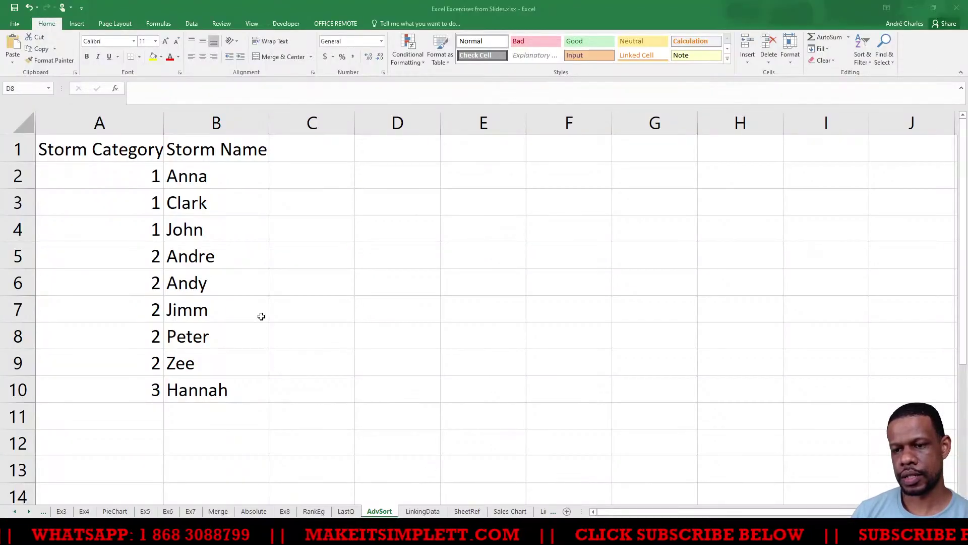
pyautogui.click(261, 239)
pyautogui.click(219, 177)
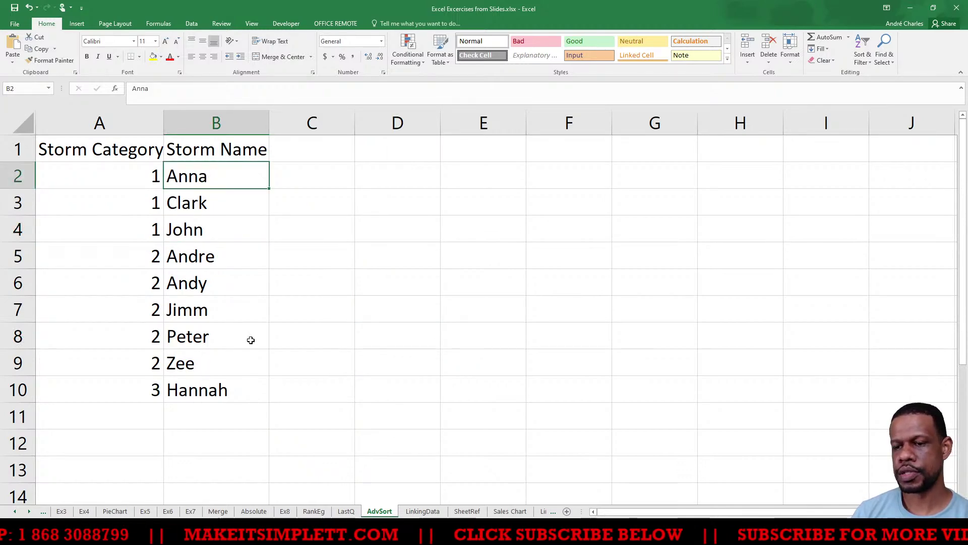
pyautogui.scroll(2, 251, 339)
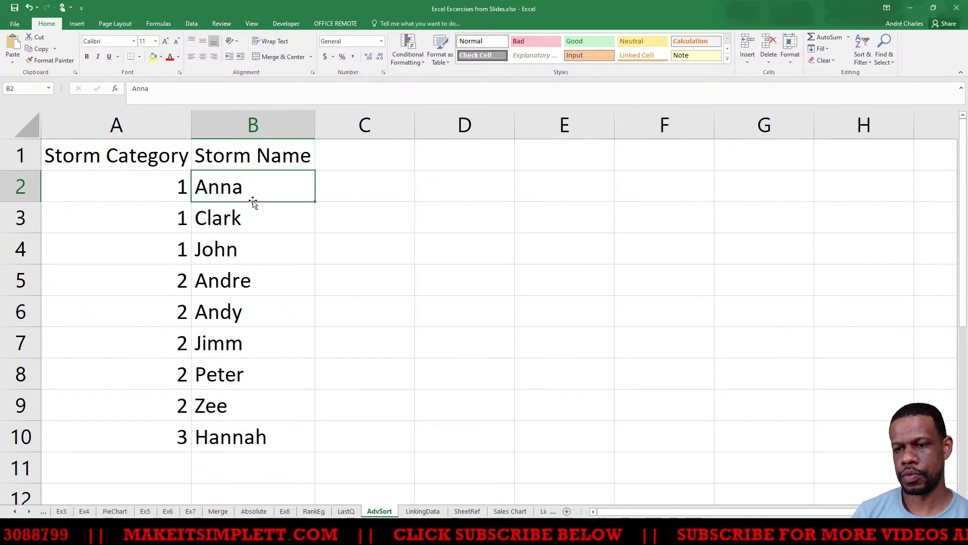
# Step: Examine the order of the entries in the Storm Name column, going through B2 to B9
pyautogui.click(245, 238)
pyautogui.moveTo(242, 189); pyautogui.dragTo(238, 417)
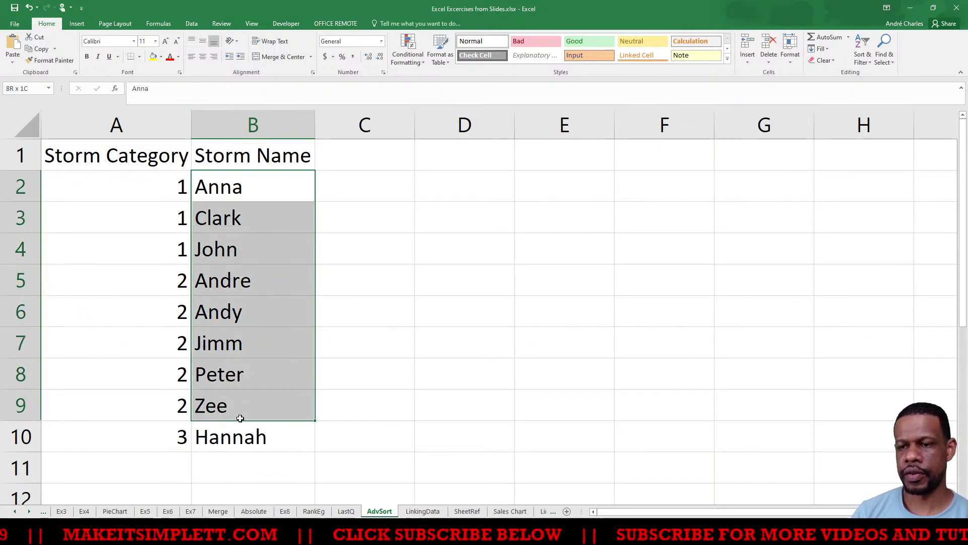
pyautogui.click(416, 208)
pyautogui.click(234, 186)
pyautogui.click(238, 225)
pyautogui.click(240, 250)
pyautogui.click(242, 278)
pyautogui.click(236, 310)
pyautogui.click(227, 346)
pyautogui.click(228, 373)
pyautogui.click(225, 403)
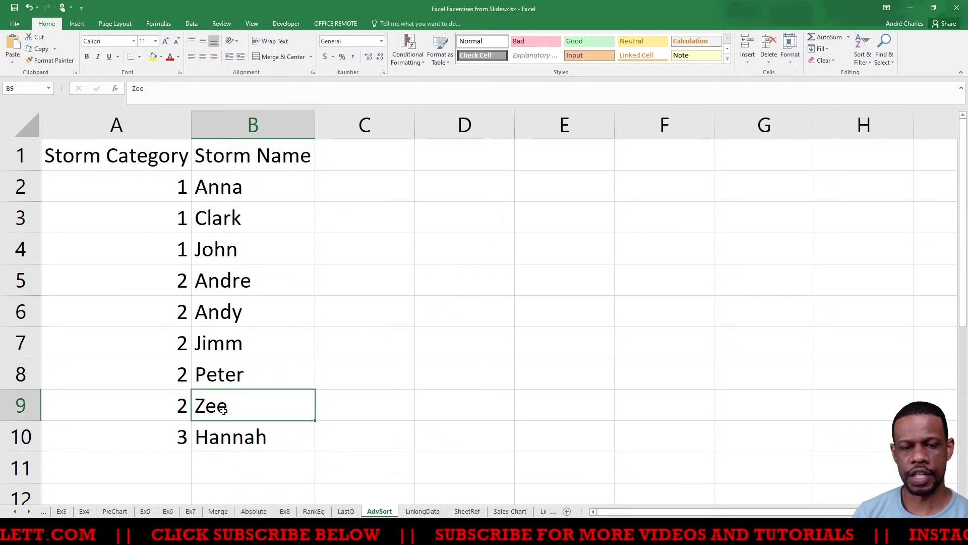
pyautogui.click(463, 340)
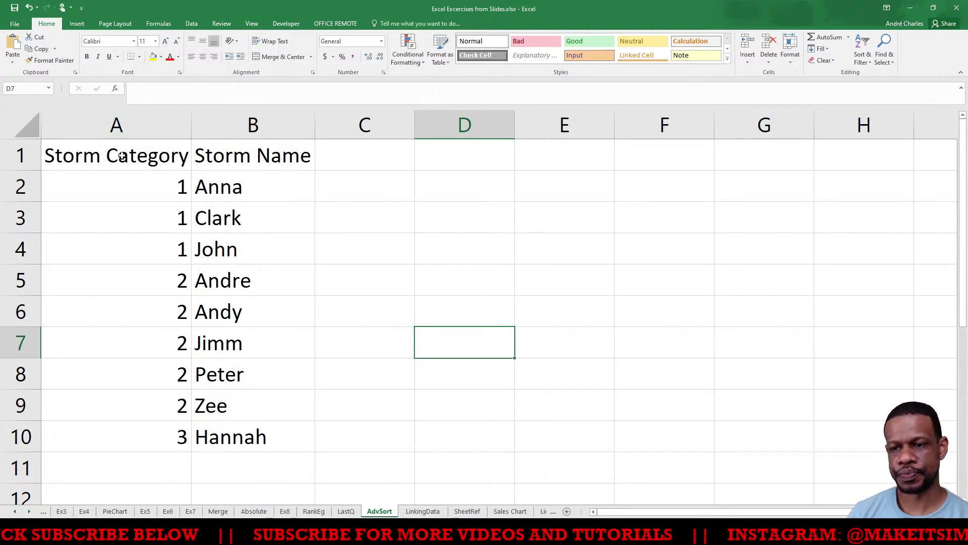
pyautogui.moveTo(124, 157); pyautogui.dragTo(245, 437)
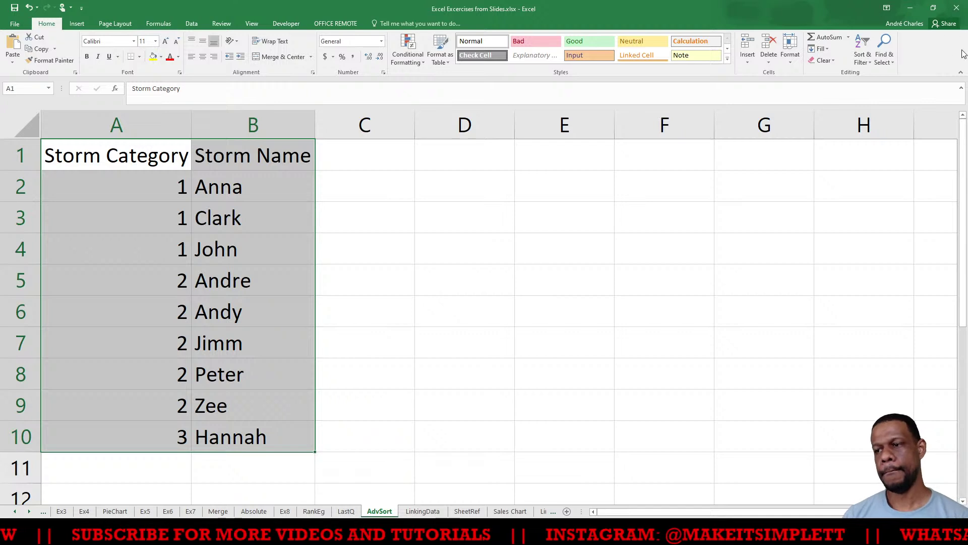
pyautogui.click(862, 61)
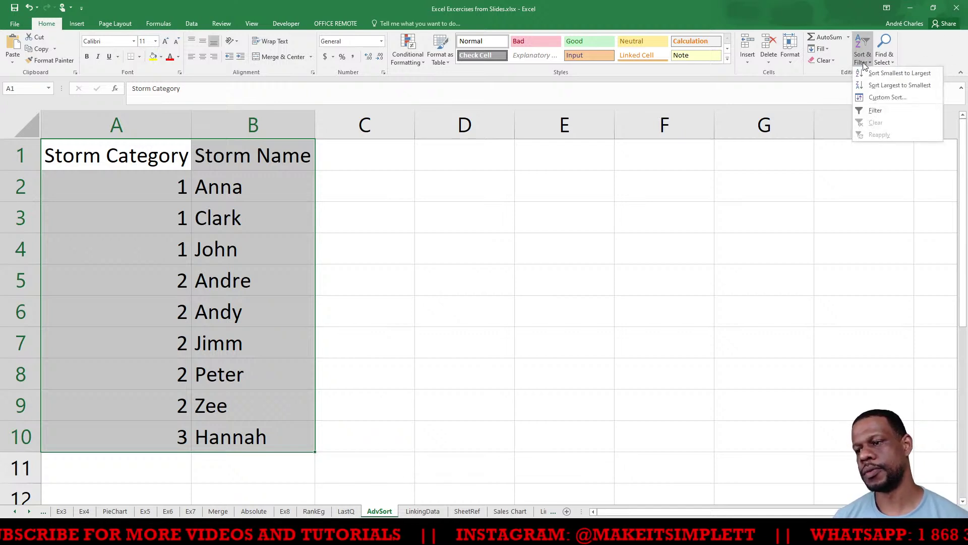
pyautogui.click(882, 98)
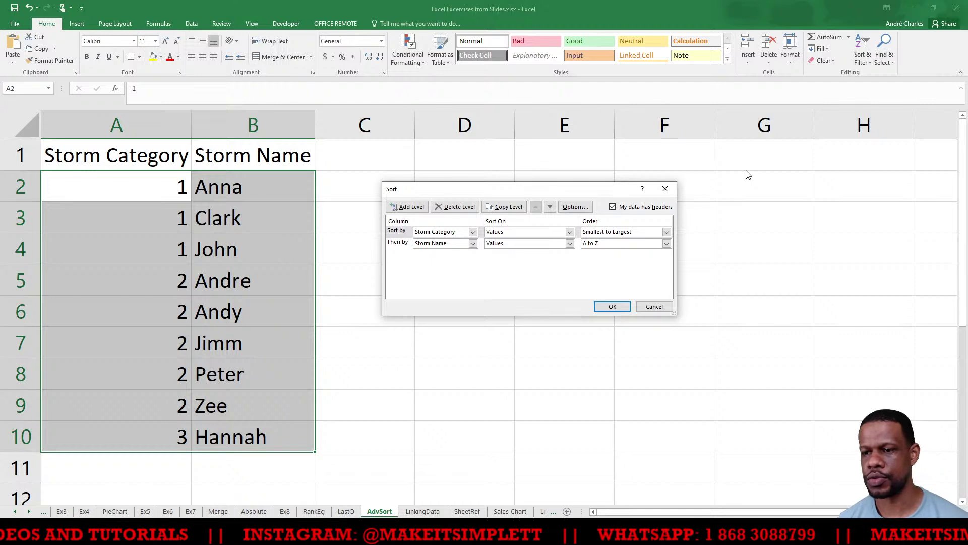
pyautogui.click(402, 244)
pyautogui.click(442, 208)
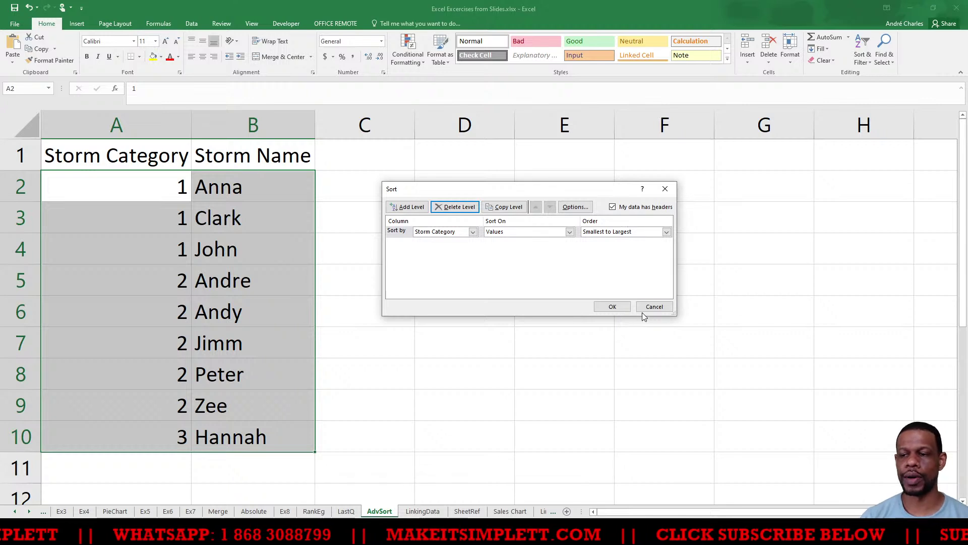
pyautogui.click(662, 307)
pyautogui.click(156, 209)
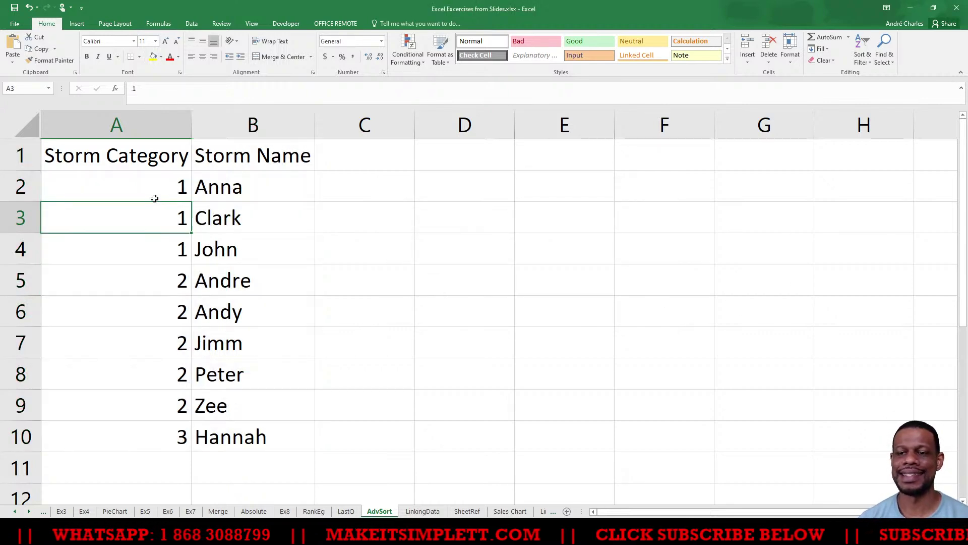
# Step: Open a custom sort for the storm table A1:B10 and delete its second level, Storm Name
pyautogui.moveTo(141, 154); pyautogui.dragTo(248, 446)
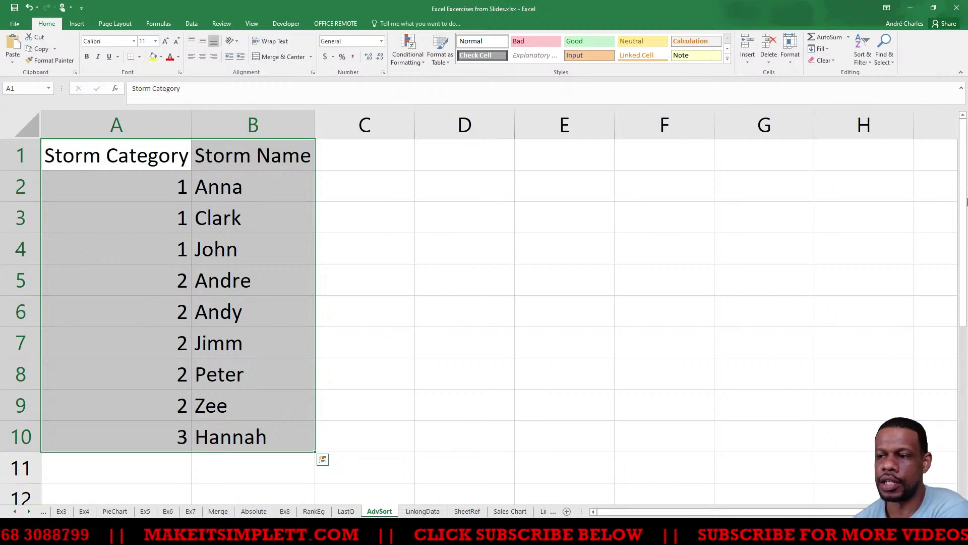
pyautogui.click(863, 57)
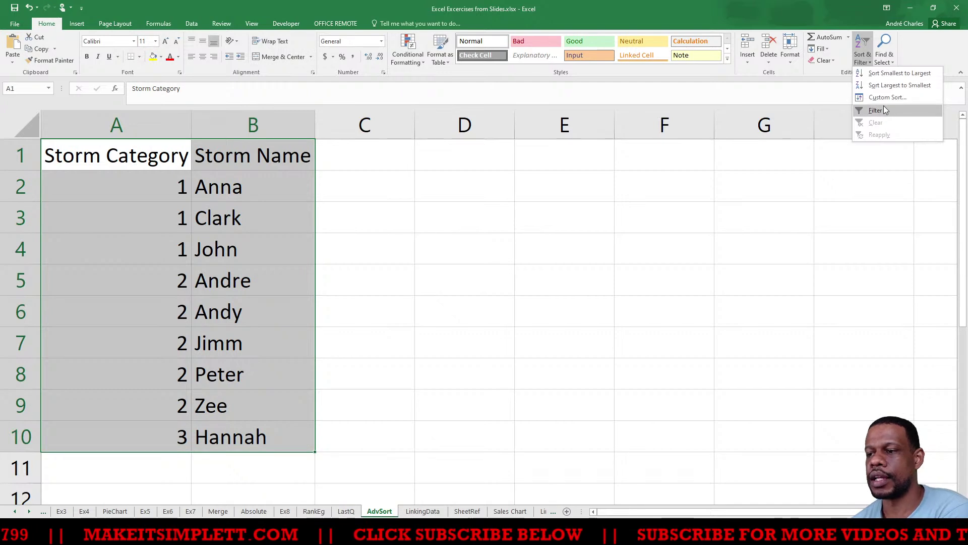
pyautogui.click(883, 97)
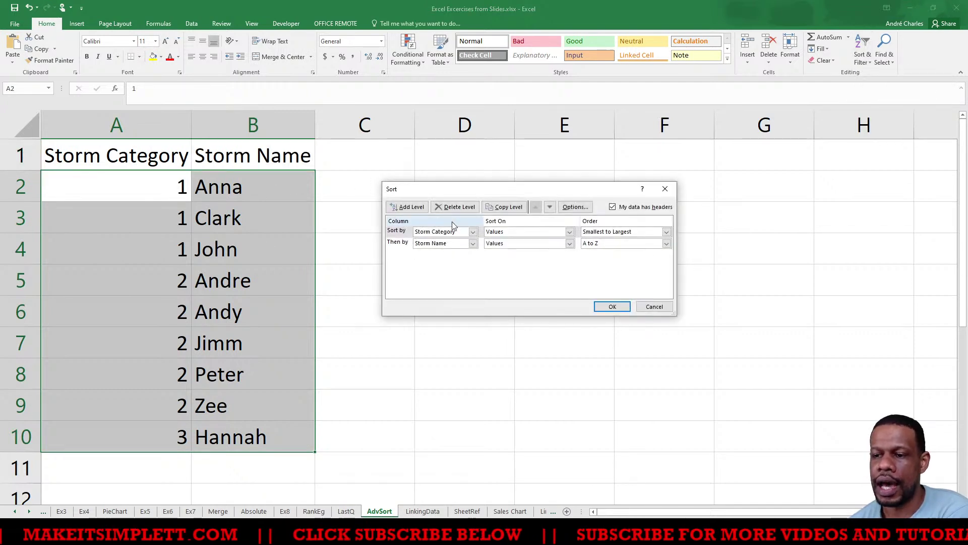
pyautogui.click(402, 244)
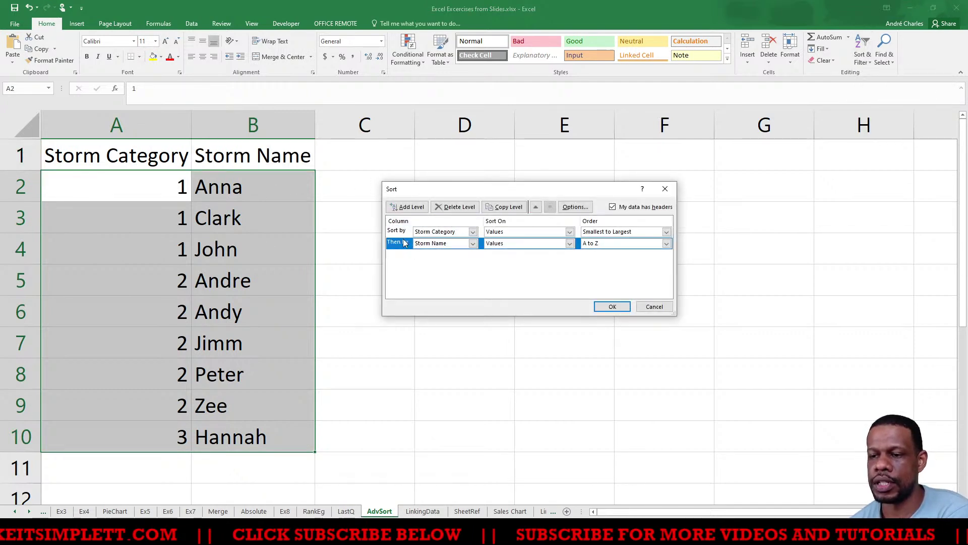
pyautogui.click(455, 207)
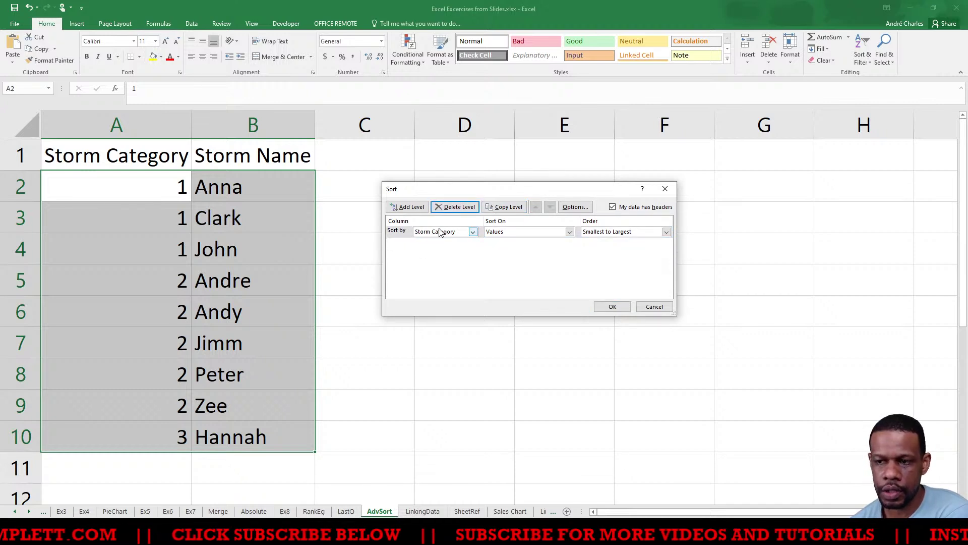
# Step: Sort the storm table by the values in Storm Name, in A to Z order
pyautogui.click(469, 232)
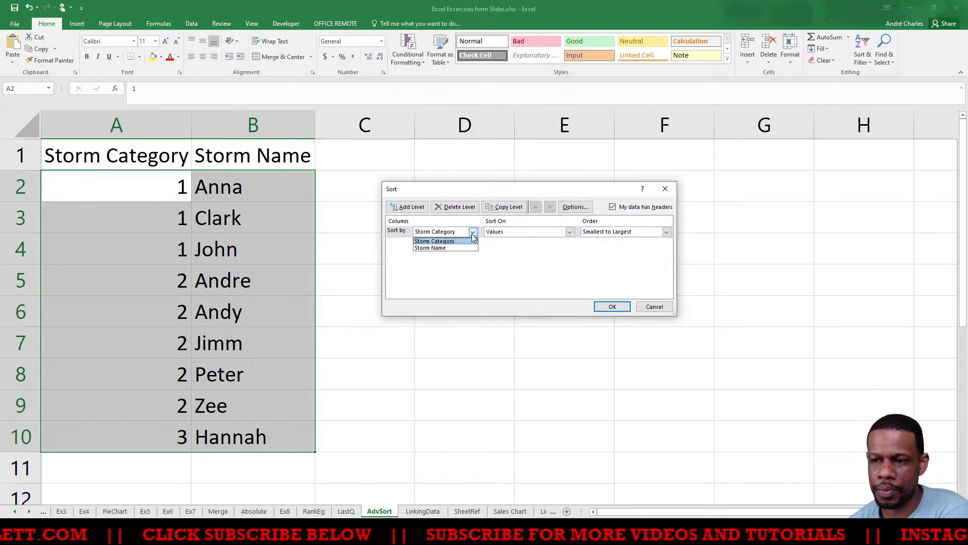
pyautogui.click(437, 248)
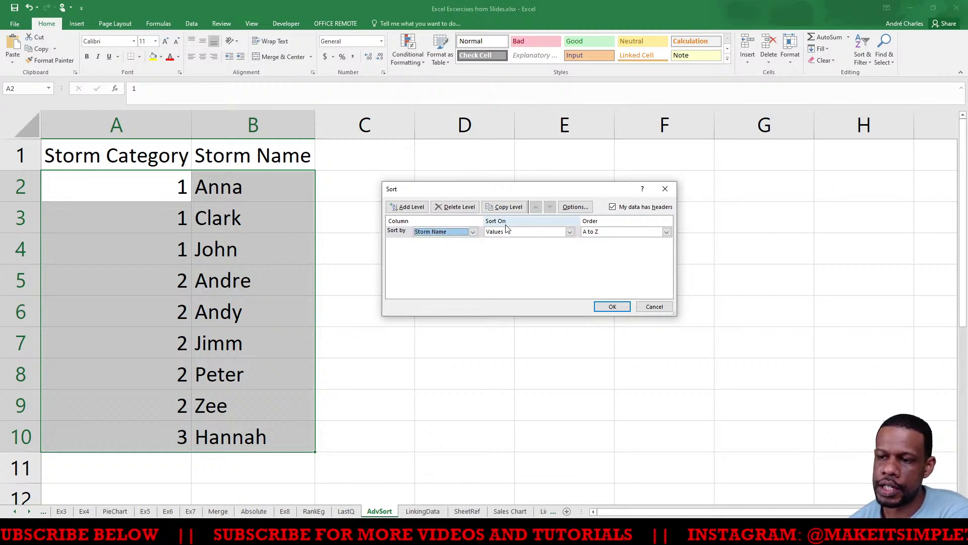
pyautogui.click(600, 233)
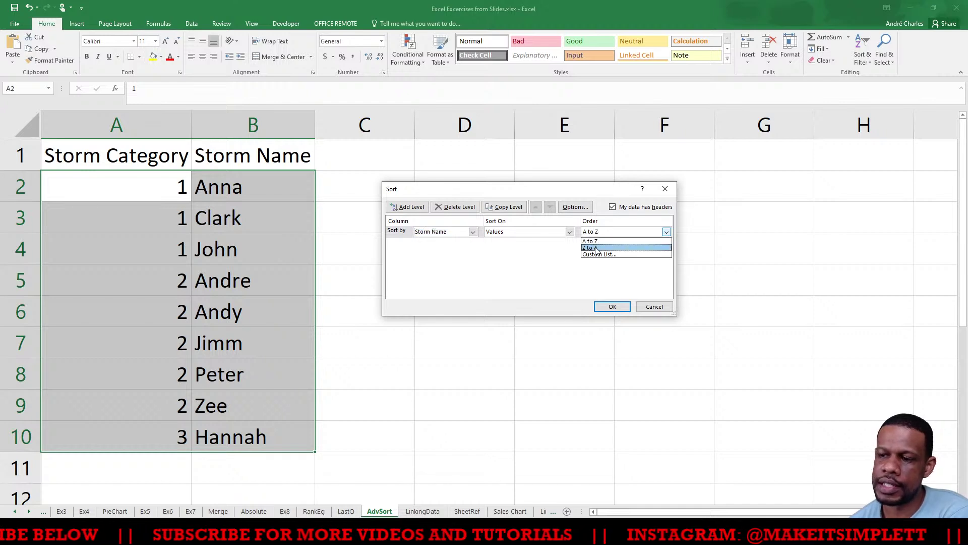
pyautogui.click(456, 288)
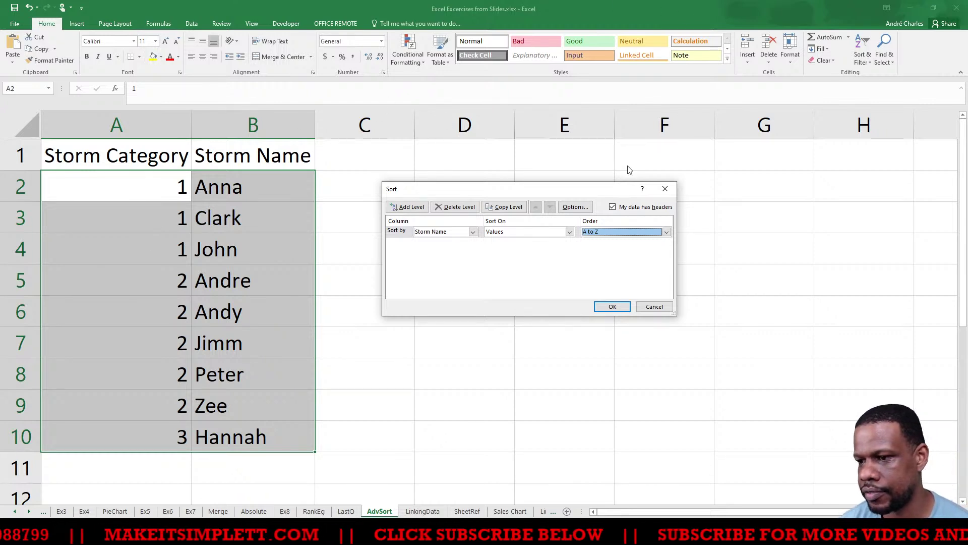
pyautogui.click(612, 307)
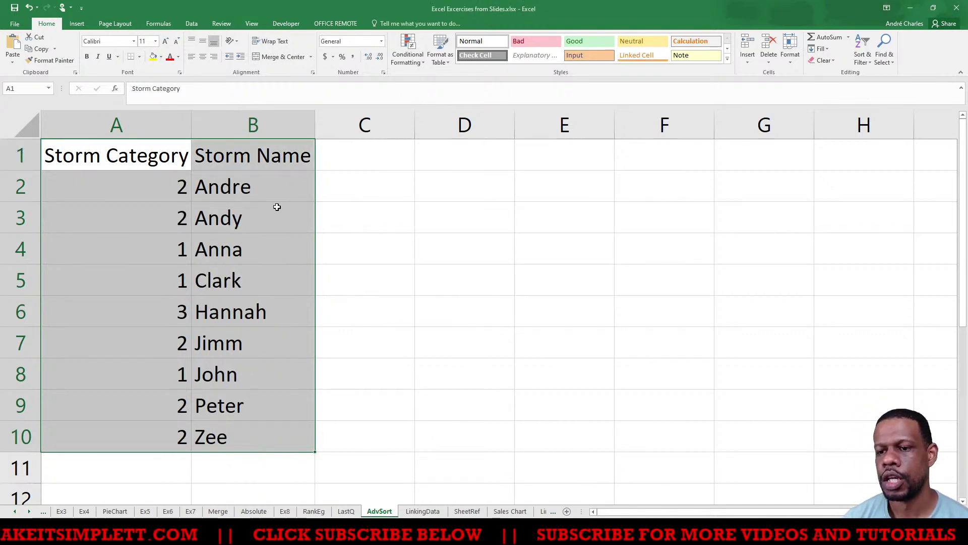
# Step: Check the order of the sorted storm names in B2:B10
pyautogui.click(277, 207)
pyautogui.moveTo(242, 186); pyautogui.dragTo(216, 438)
pyautogui.click(460, 303)
pyautogui.moveTo(249, 187); pyautogui.dragTo(229, 470)
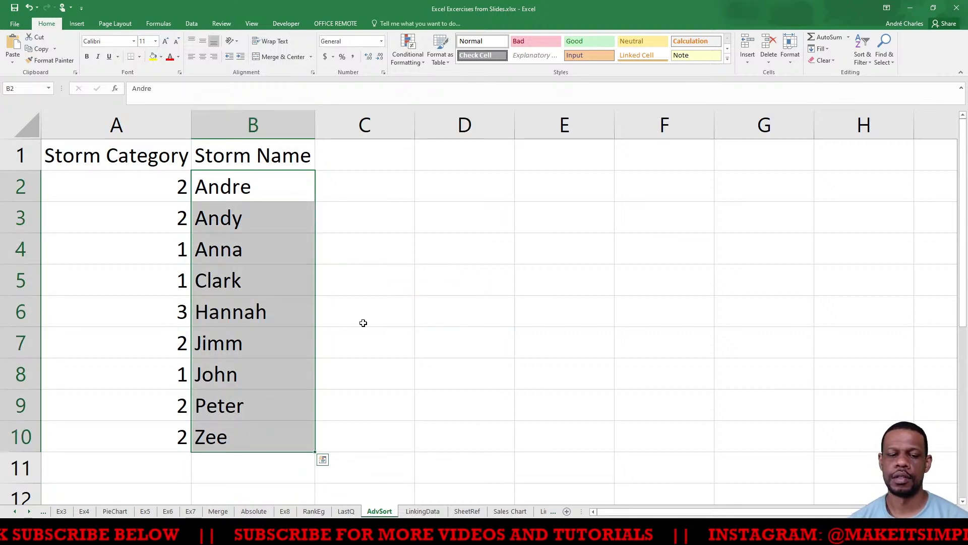
pyautogui.click(383, 316)
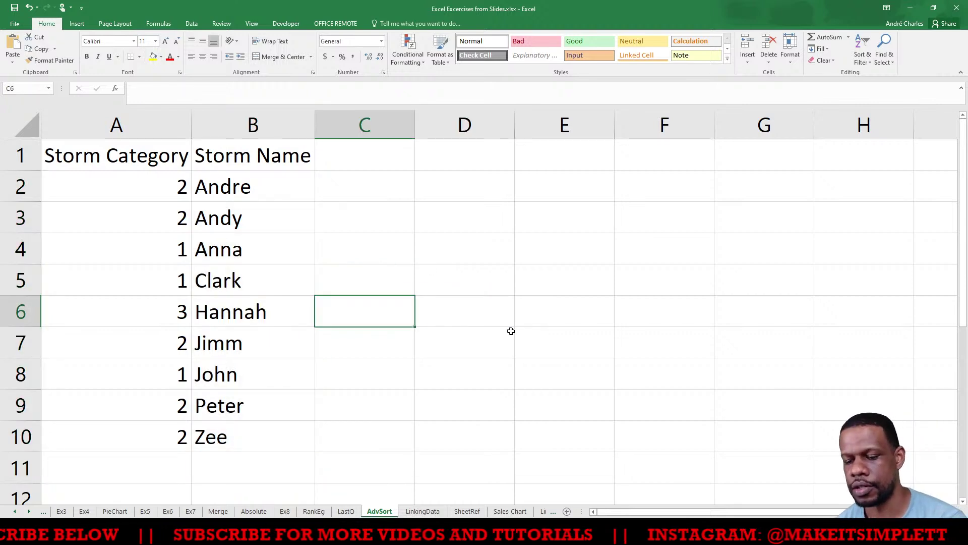
# Step: Undo the last sort of the storm table and look over its Storm Category and Storm Name headings
pyautogui.hotkey('ctrl', 'z')
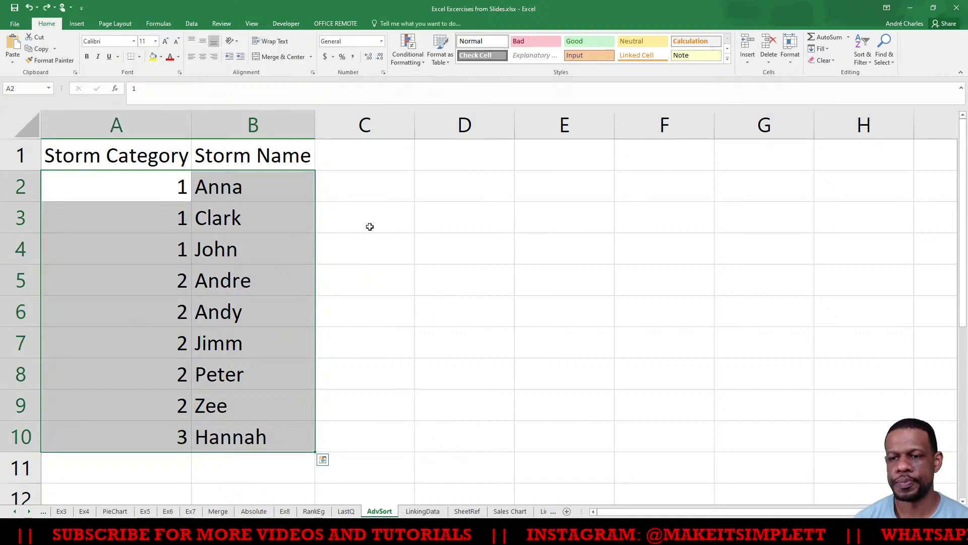
pyautogui.click(400, 212)
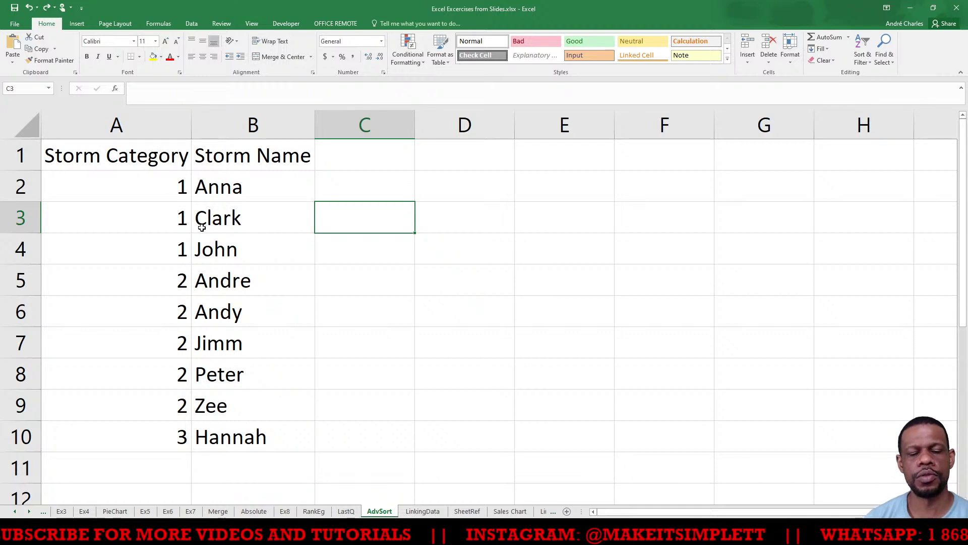
pyautogui.click(139, 155)
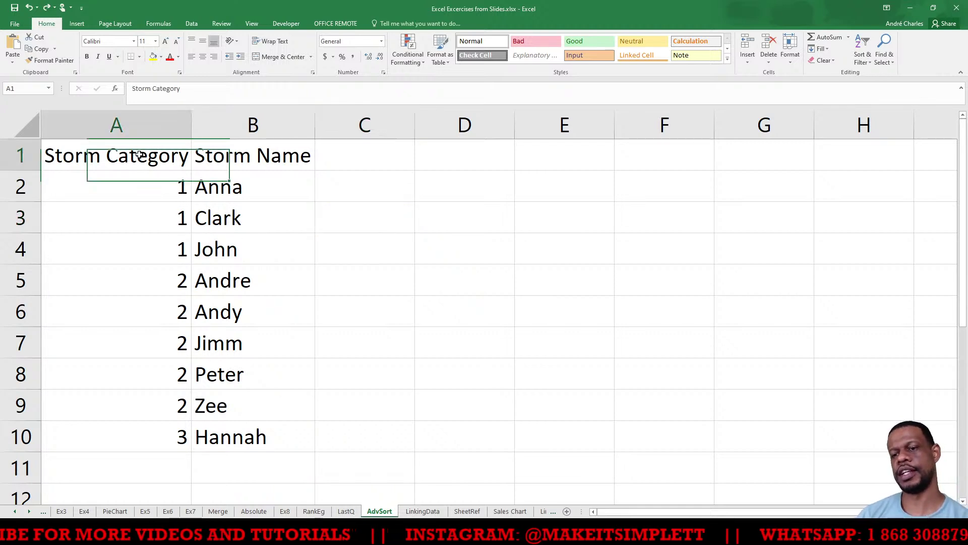
pyautogui.click(212, 159)
pyautogui.click(143, 164)
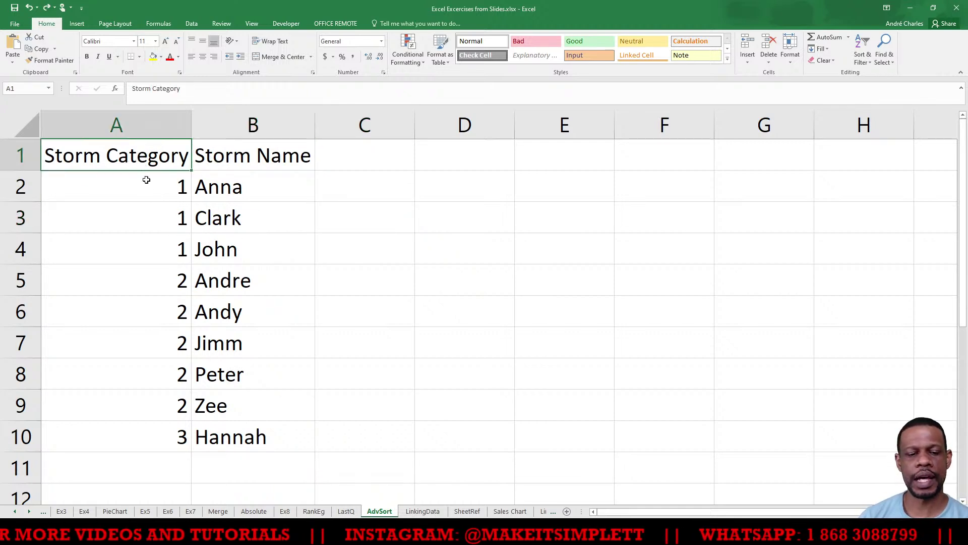
# Step: Open a custom sort for A1:B10, delete the second sort level and set the first level to Storm Name
pyautogui.moveTo(147, 162); pyautogui.dragTo(241, 440)
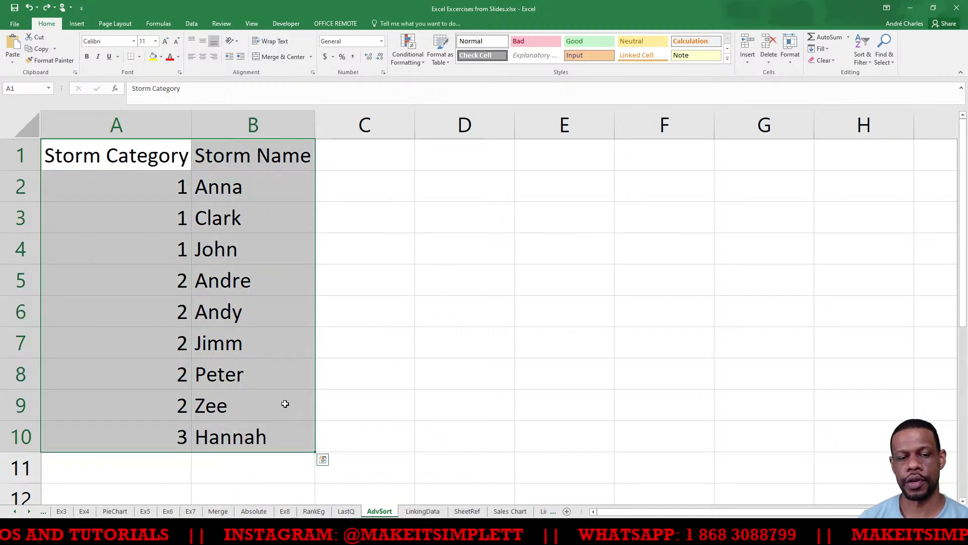
pyautogui.click(864, 62)
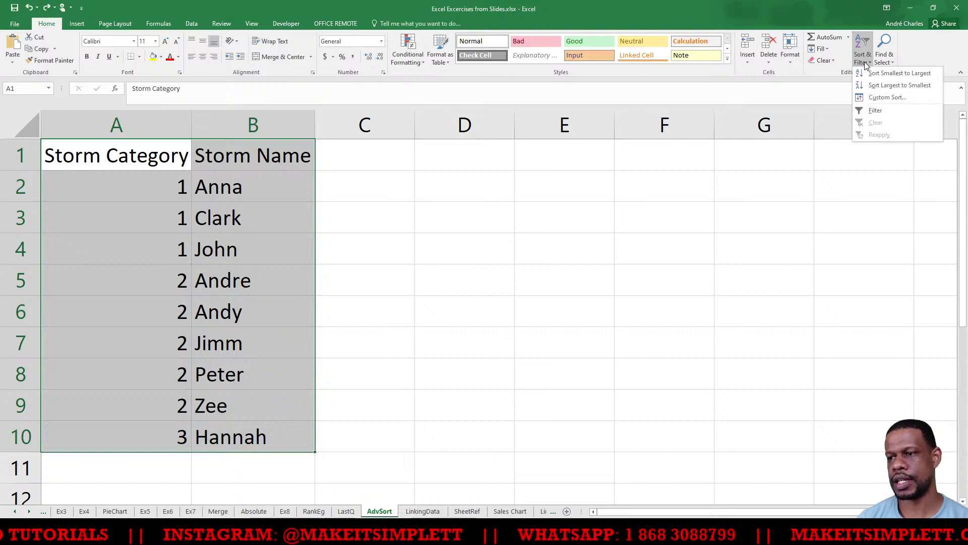
pyautogui.click(873, 99)
pyautogui.click(406, 247)
pyautogui.click(455, 207)
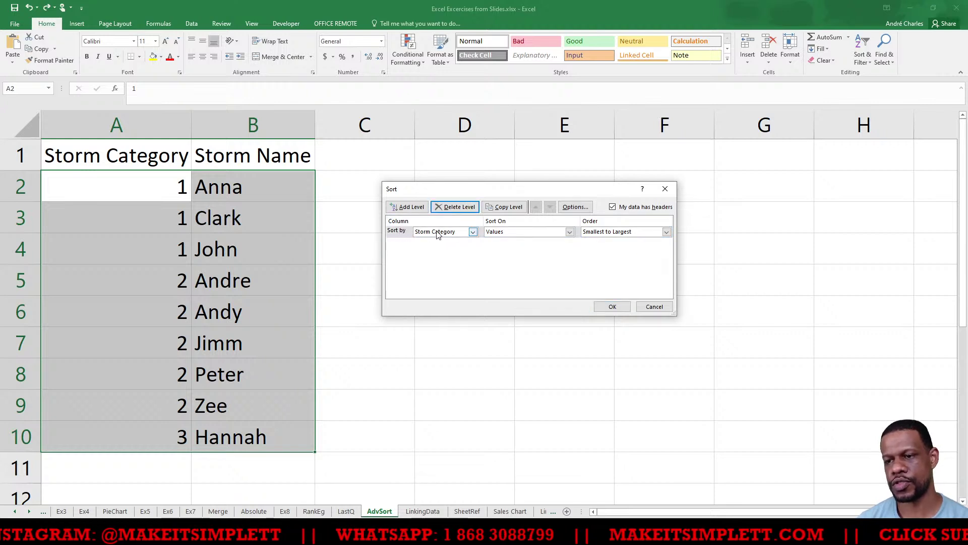
pyautogui.click(472, 231)
pyautogui.click(444, 247)
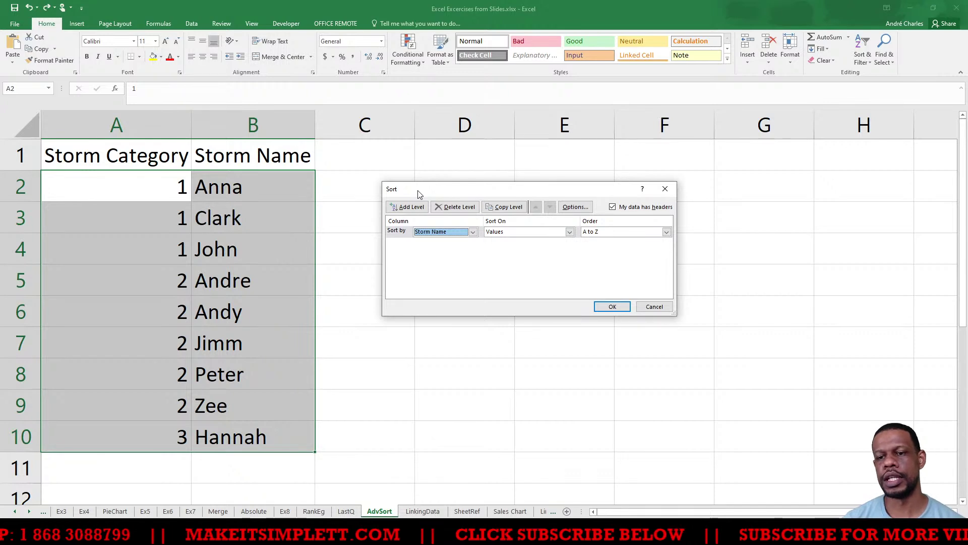
# Step: Add Storm Category, Smallest to Largest, as the second sort level after Storm Name and sort the table
pyautogui.click(411, 207)
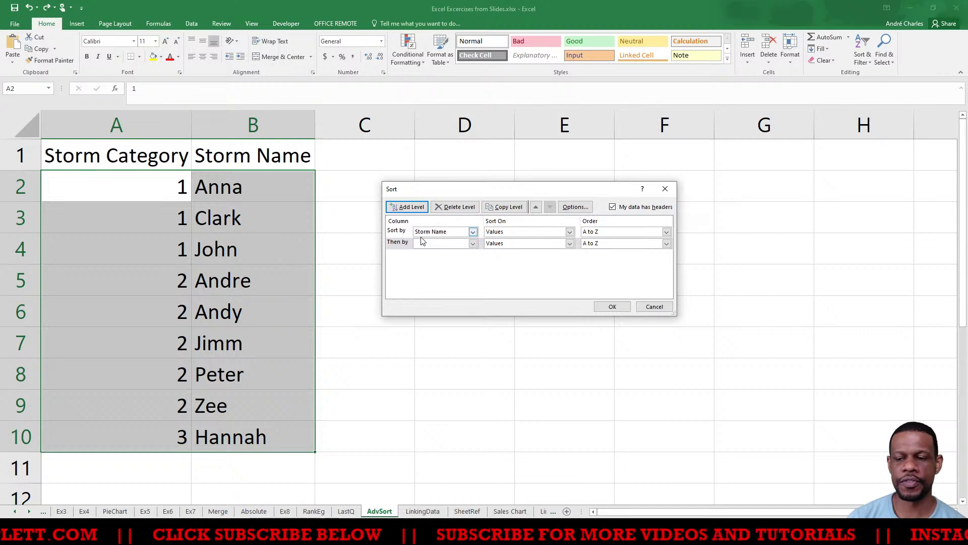
pyautogui.click(470, 245)
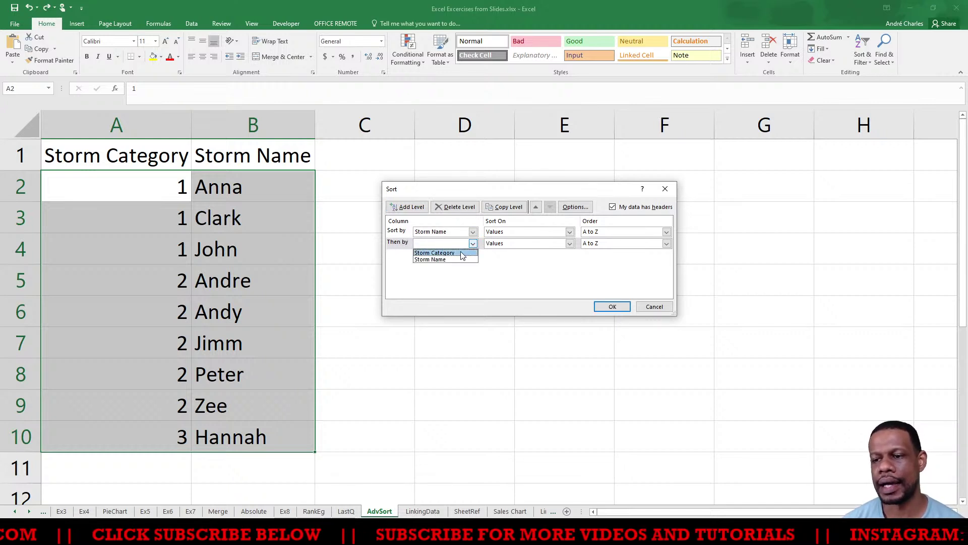
pyautogui.click(454, 253)
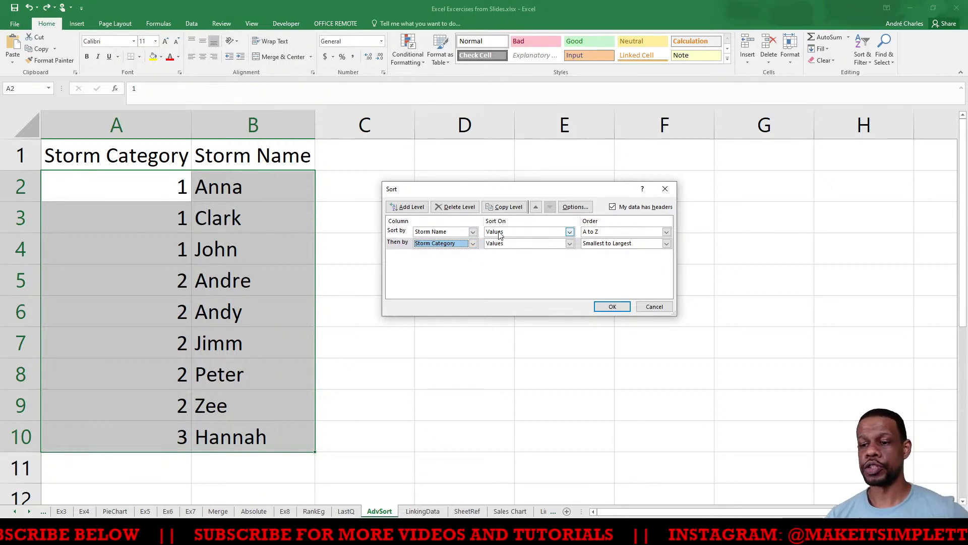
pyautogui.click(612, 307)
pyautogui.click(416, 244)
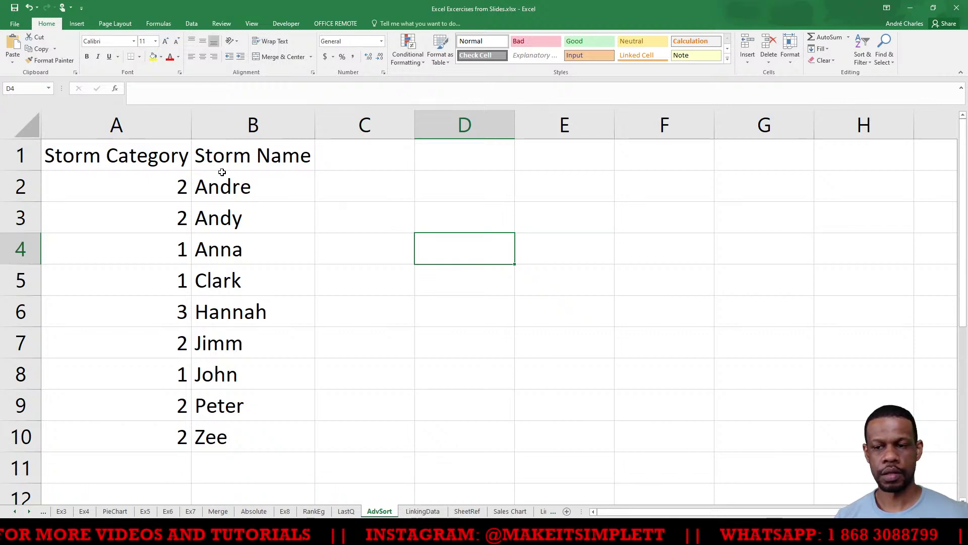
# Step: Compare the storm names and their categories in rows 2 and 3
pyautogui.moveTo(224, 184); pyautogui.dragTo(228, 217)
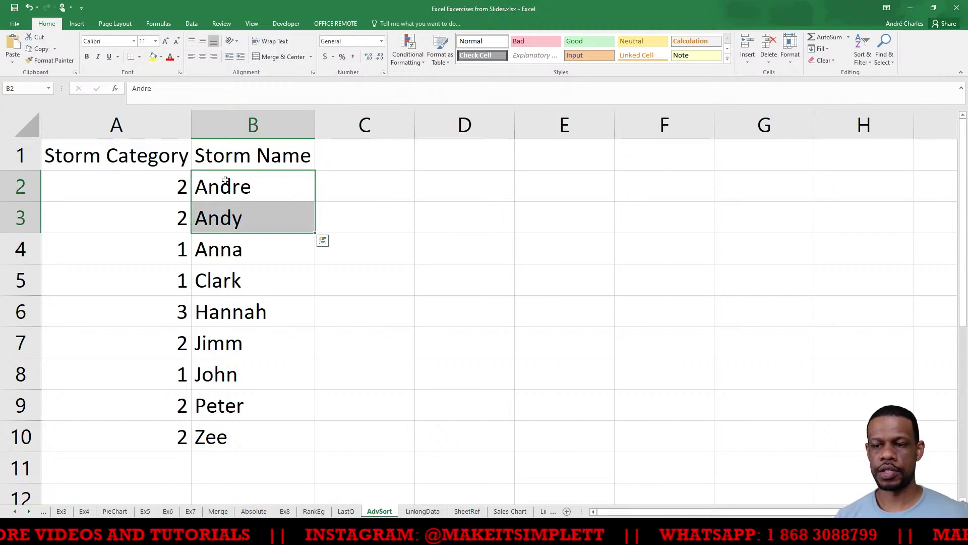
pyautogui.click(228, 180)
pyautogui.moveTo(225, 182); pyautogui.dragTo(222, 220)
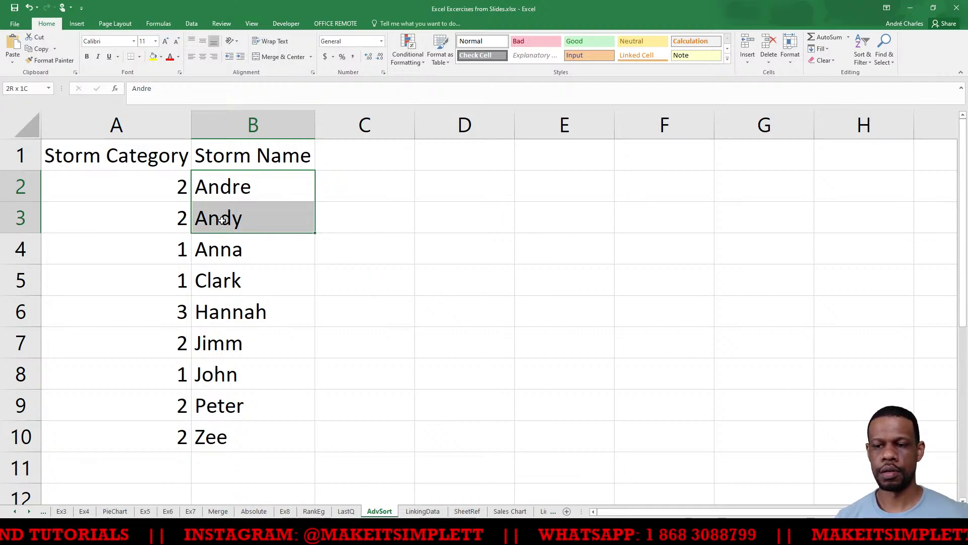
pyautogui.moveTo(161, 182); pyautogui.dragTo(162, 219)
pyautogui.moveTo(274, 186); pyautogui.dragTo(273, 220)
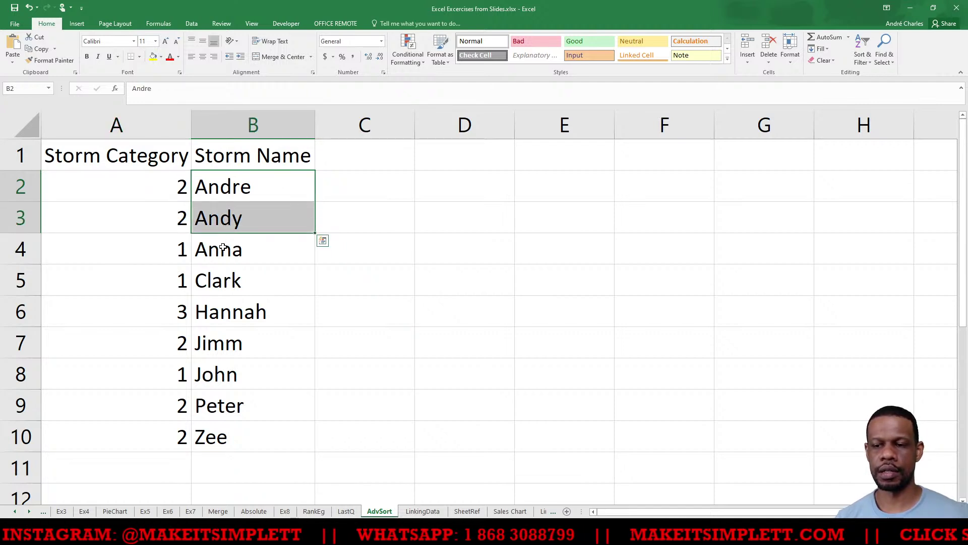
pyautogui.moveTo(157, 186); pyautogui.dragTo(159, 218)
pyautogui.moveTo(235, 187); pyautogui.dragTo(224, 218)
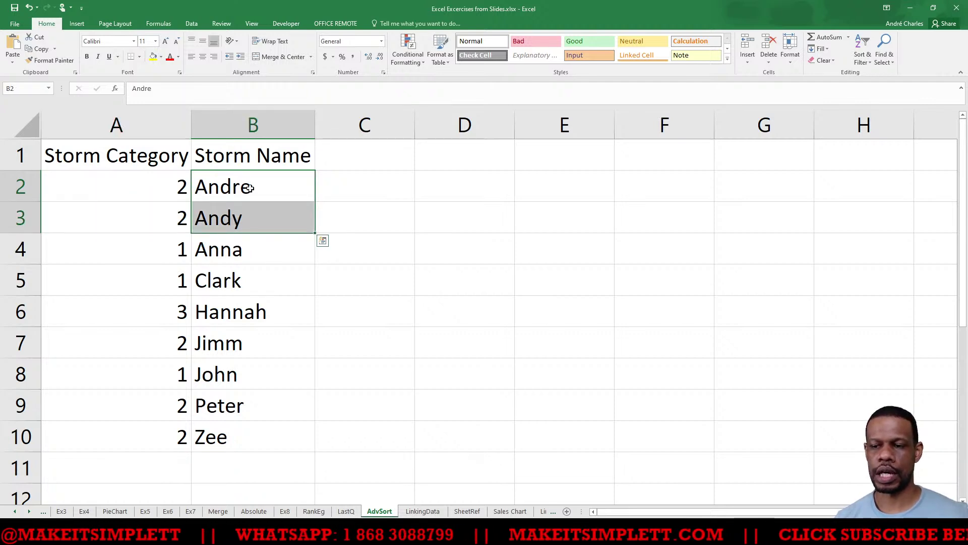
# Step: Undo the last sort and try to open a custom sort with only the empty cell D4 selected
pyautogui.hotkey('ctrl', 'z')
pyautogui.click(464, 248)
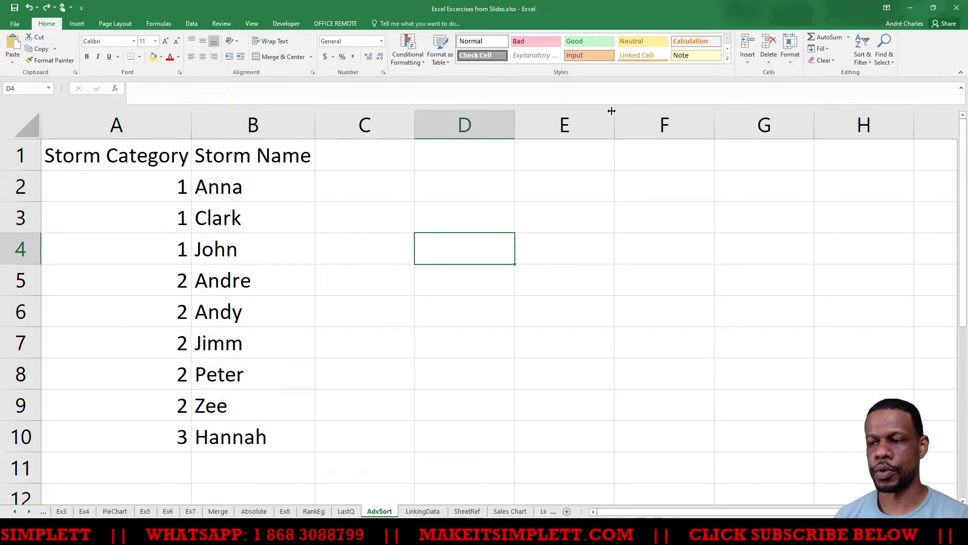
pyautogui.click(862, 58)
pyautogui.click(872, 99)
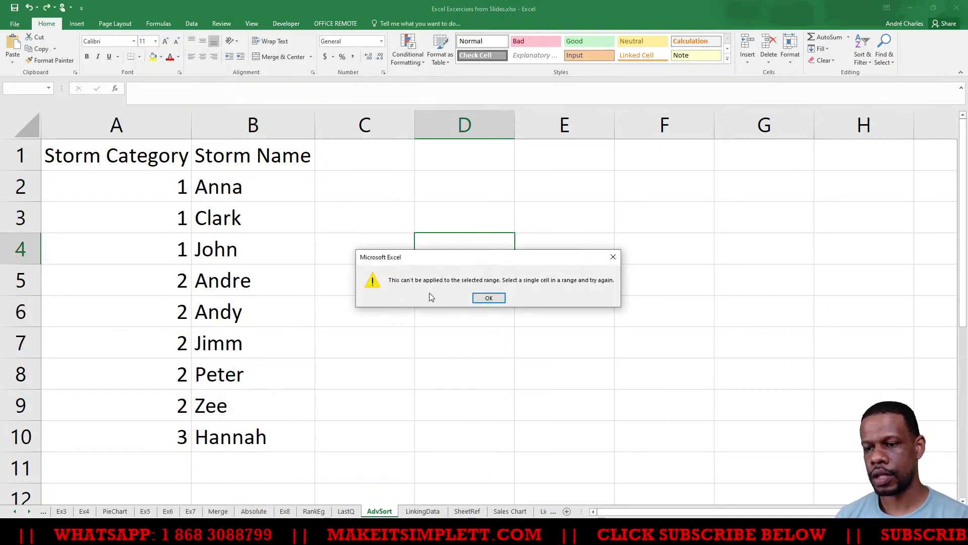
pyautogui.click(488, 297)
# Step: Custom sort A1:B10 by Storm Category from Smallest to Largest, then by Storm Name from A to Z
pyautogui.moveTo(71, 158); pyautogui.dragTo(219, 434)
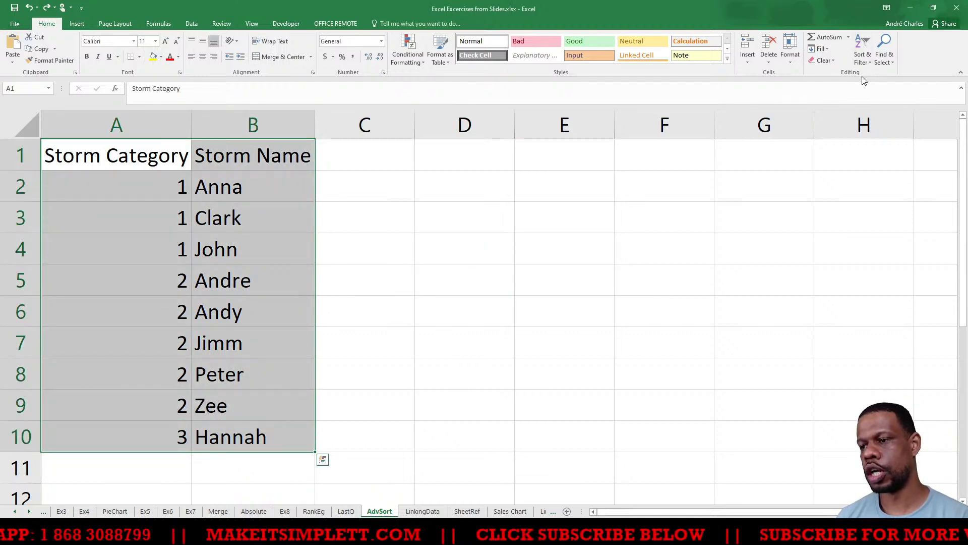
pyautogui.click(866, 60)
pyautogui.click(873, 101)
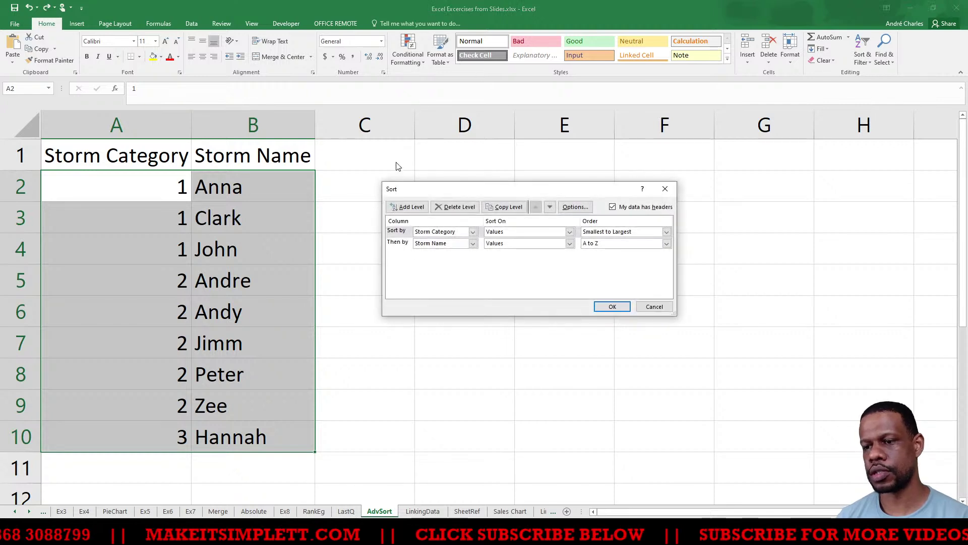
pyautogui.click(446, 233)
pyautogui.click(442, 241)
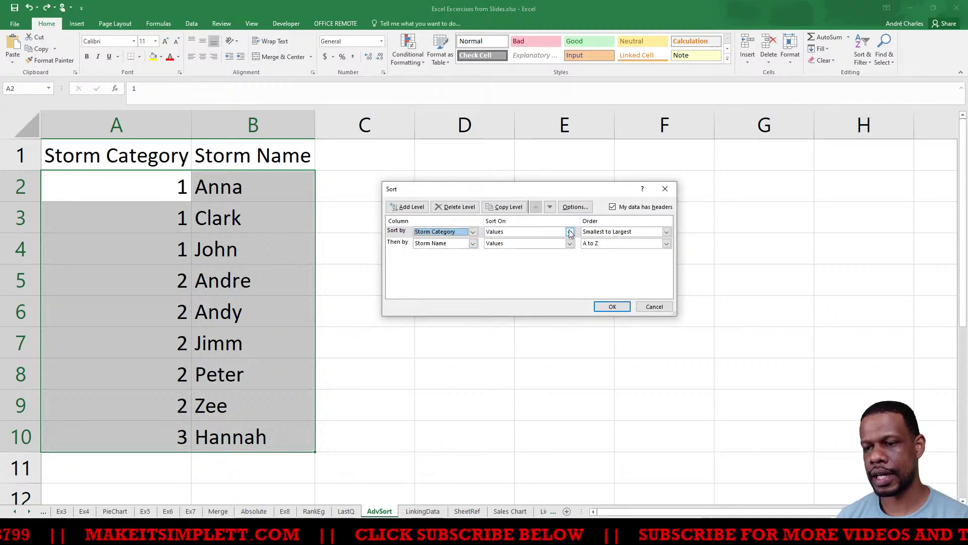
pyautogui.click(440, 245)
pyautogui.click(438, 260)
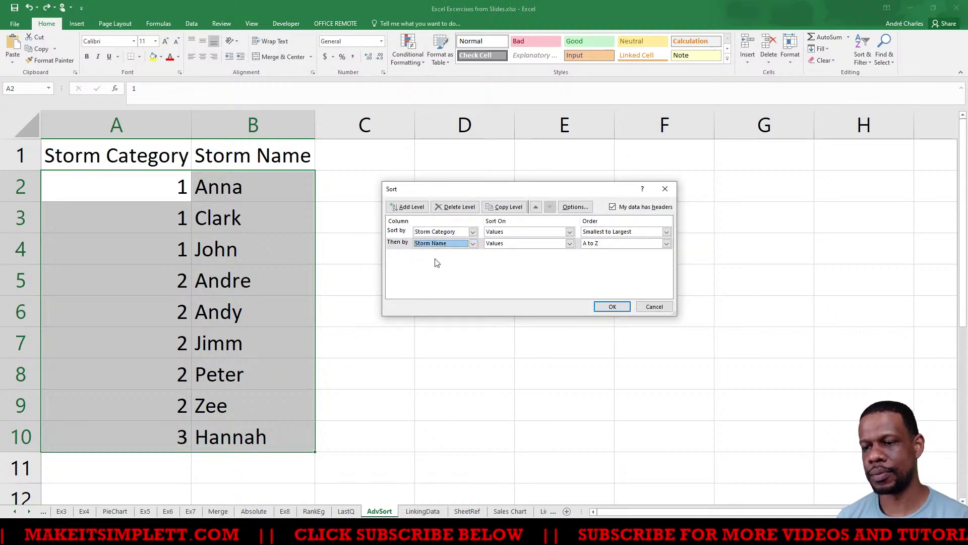
pyautogui.click(607, 308)
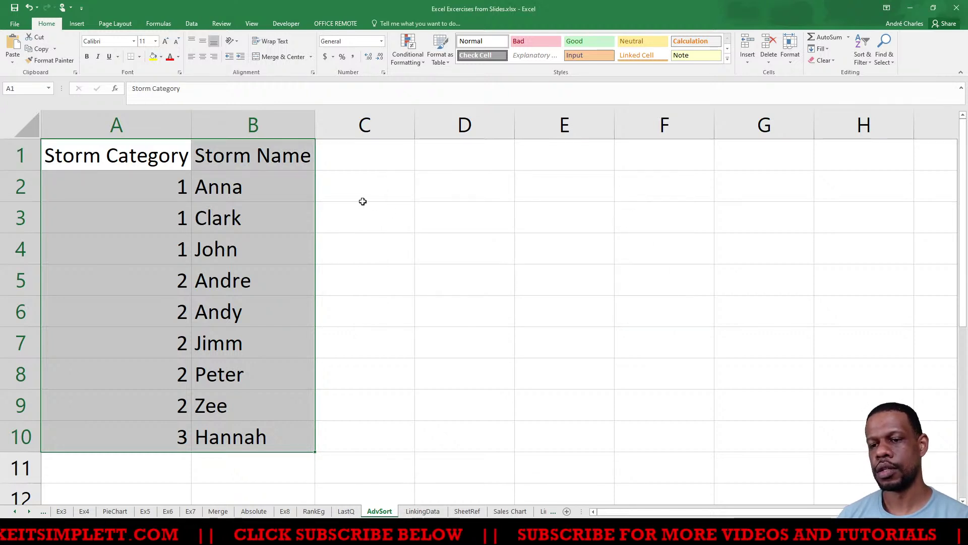
# Step: Examine the category 1 storms in A2:B4 and the order of their names
pyautogui.click(404, 227)
pyautogui.click(175, 181)
pyautogui.moveTo(175, 180); pyautogui.dragTo(255, 261)
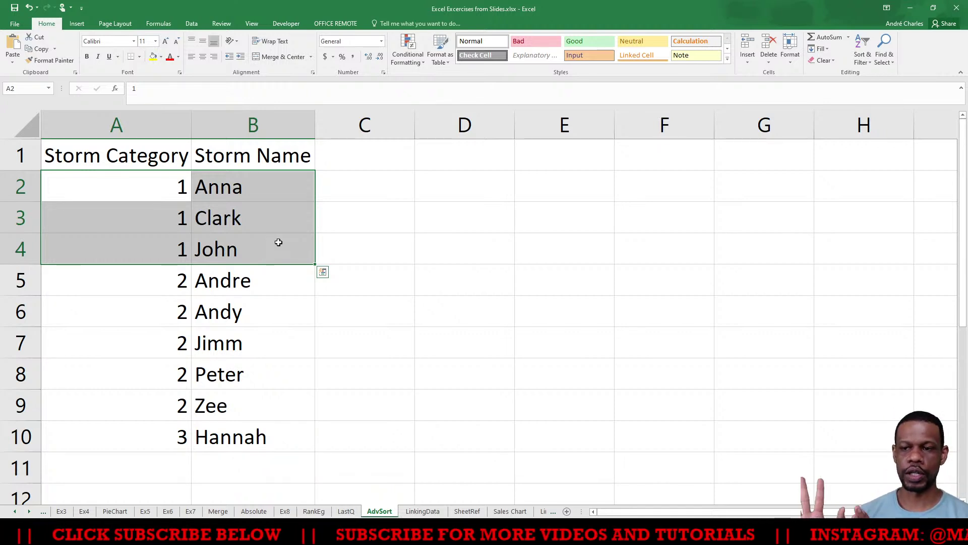
pyautogui.click(86, 216)
pyautogui.moveTo(147, 184); pyautogui.dragTo(149, 241)
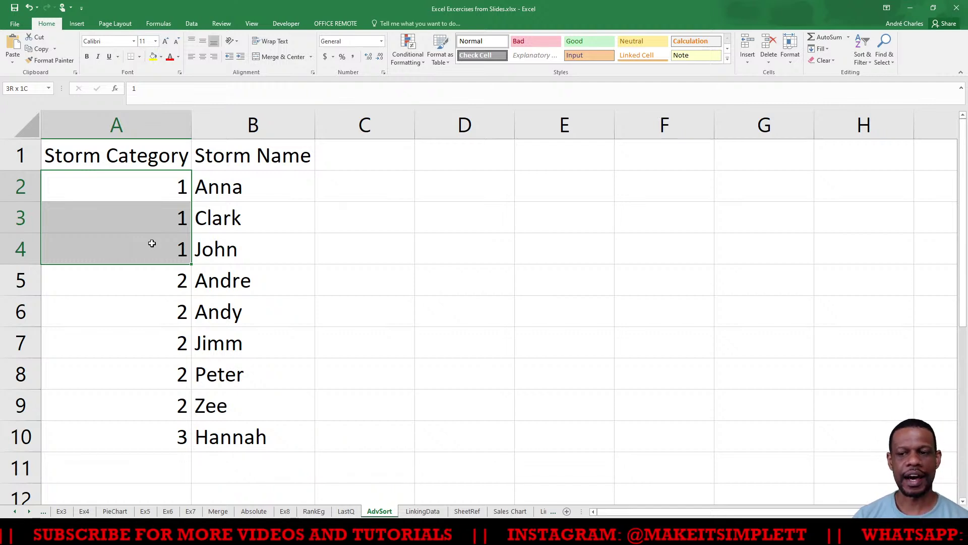
pyautogui.moveTo(152, 242); pyautogui.dragTo(222, 236)
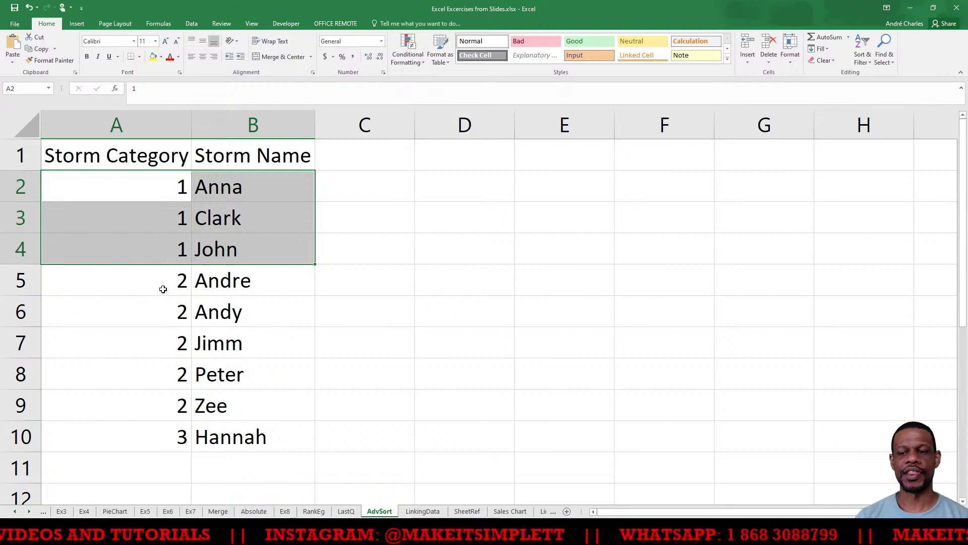
# Step: Examine the category 2 storms in A5:B9 and the order of their names
pyautogui.moveTo(160, 279); pyautogui.dragTo(226, 405)
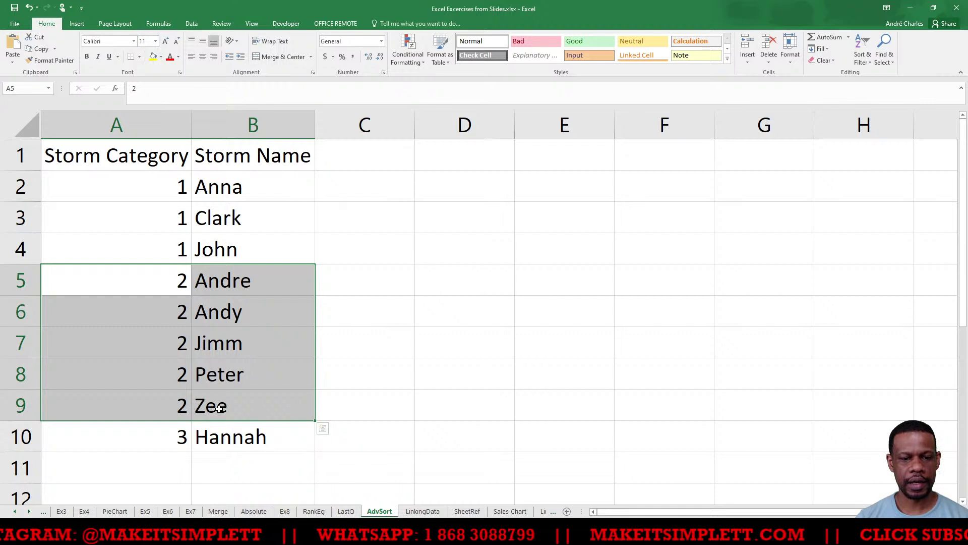
pyautogui.moveTo(155, 276); pyautogui.dragTo(171, 403)
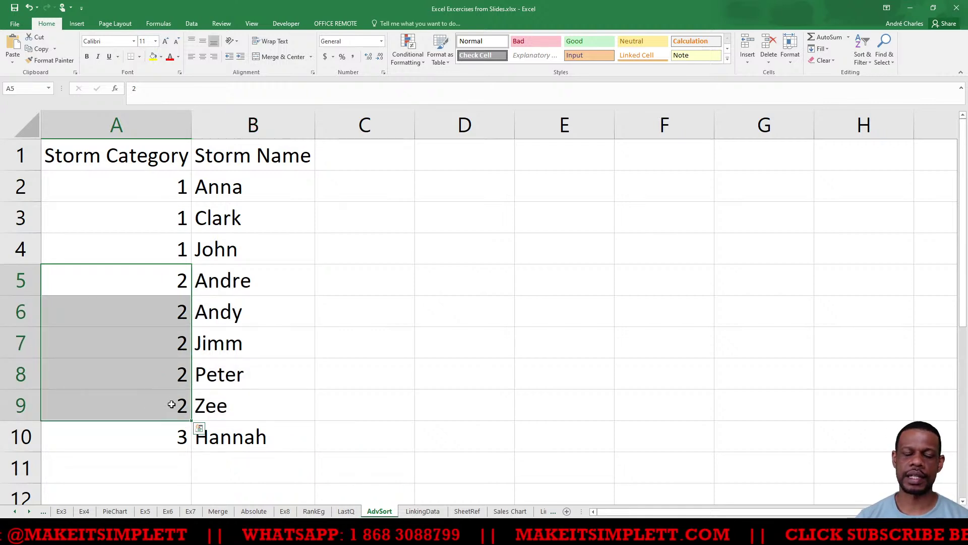
pyautogui.click(270, 375)
pyautogui.moveTo(171, 276); pyautogui.dragTo(236, 396)
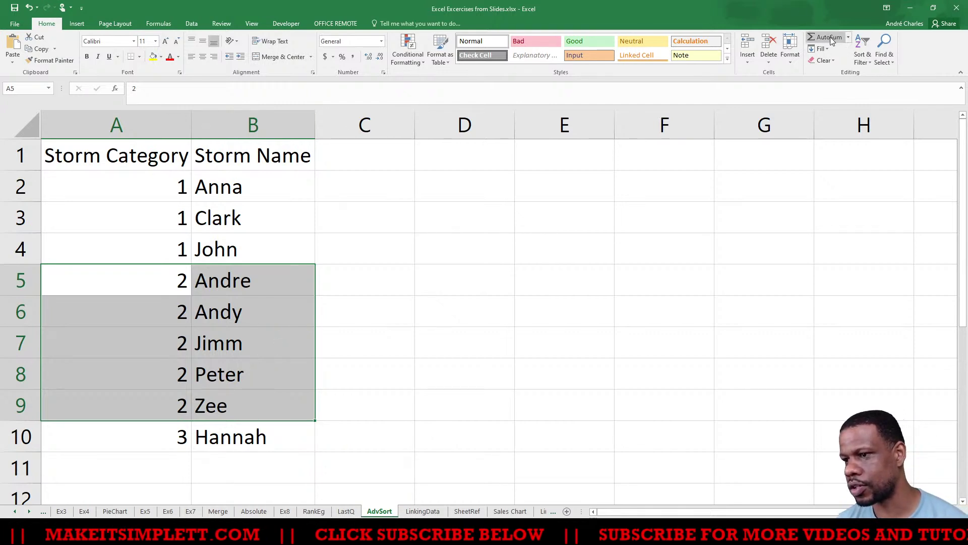
pyautogui.click(471, 269)
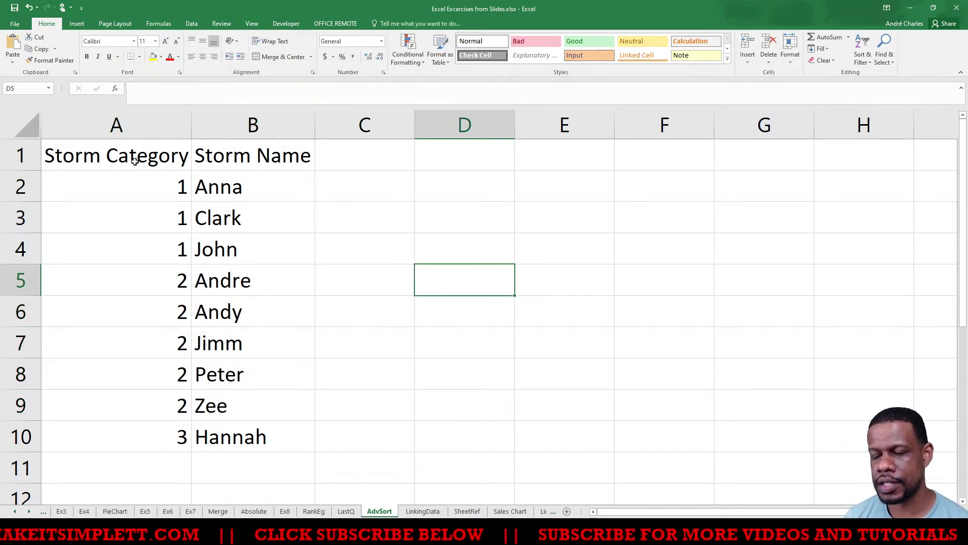
pyautogui.click(135, 160)
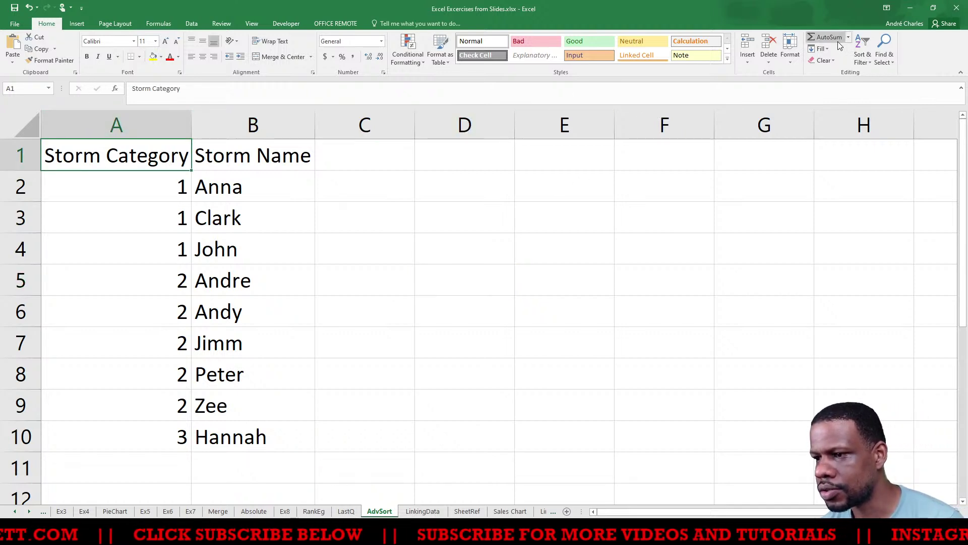
pyautogui.click(863, 58)
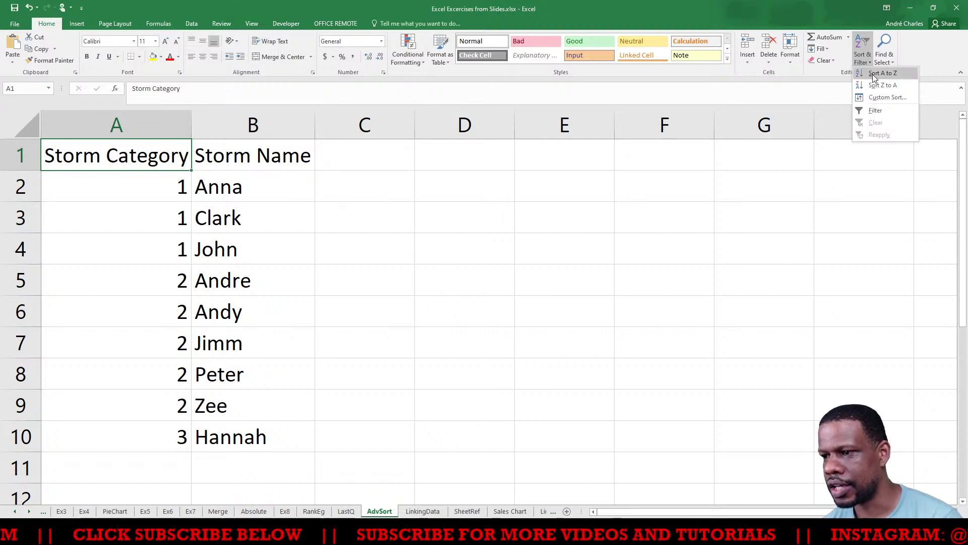
pyautogui.press('Escape')
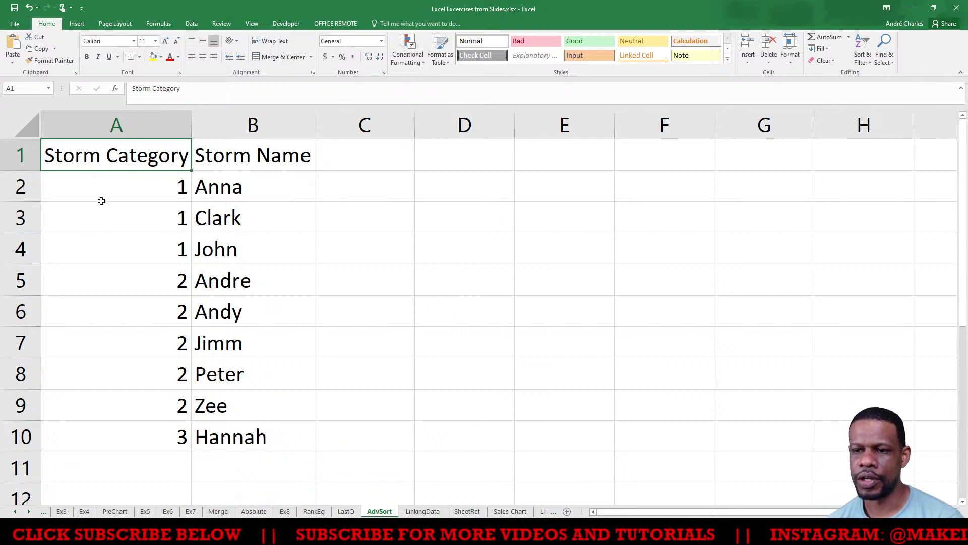
# Step: Review the custom sort levels set for A1:B10 and close the sort settings without changing them
pyautogui.moveTo(143, 160); pyautogui.dragTo(253, 443)
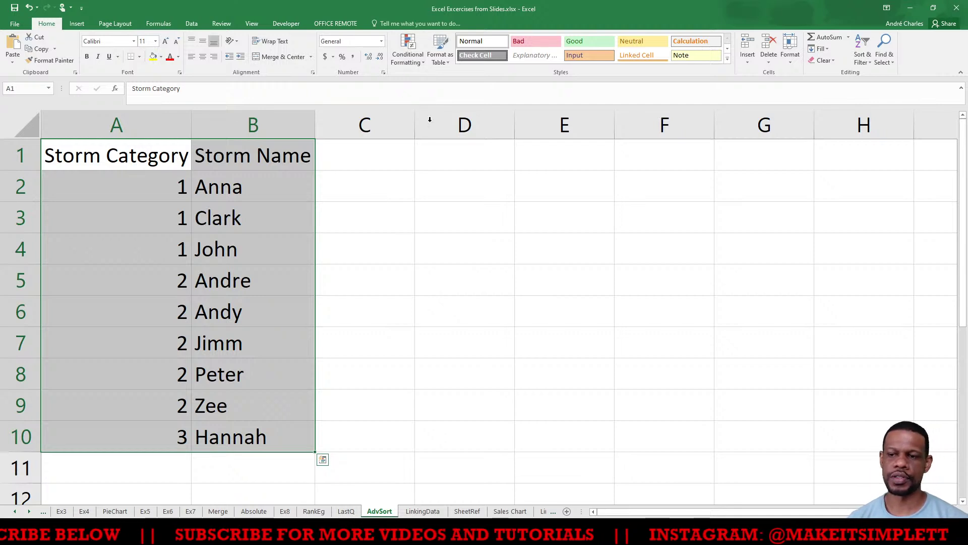
pyautogui.click(863, 48)
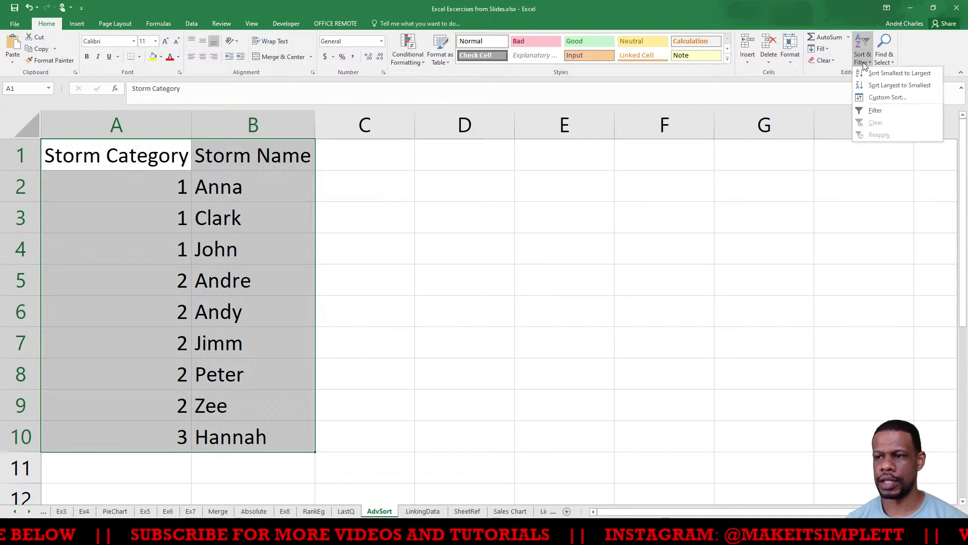
pyautogui.click(885, 97)
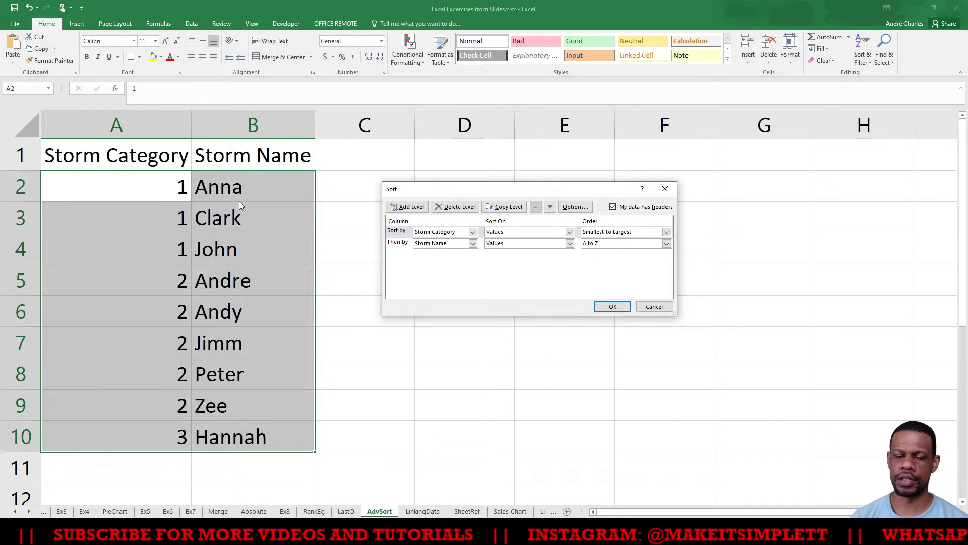
pyautogui.click(665, 307)
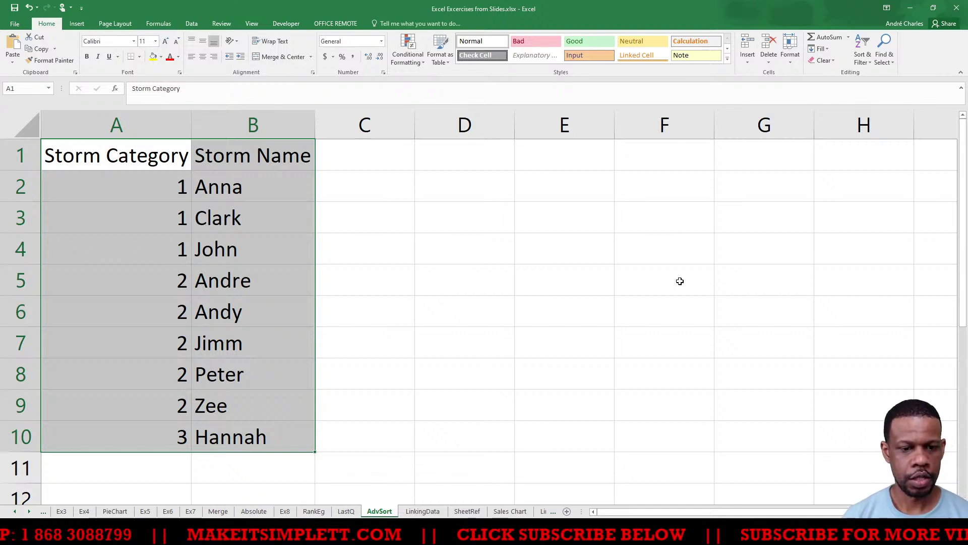
pyautogui.click(582, 315)
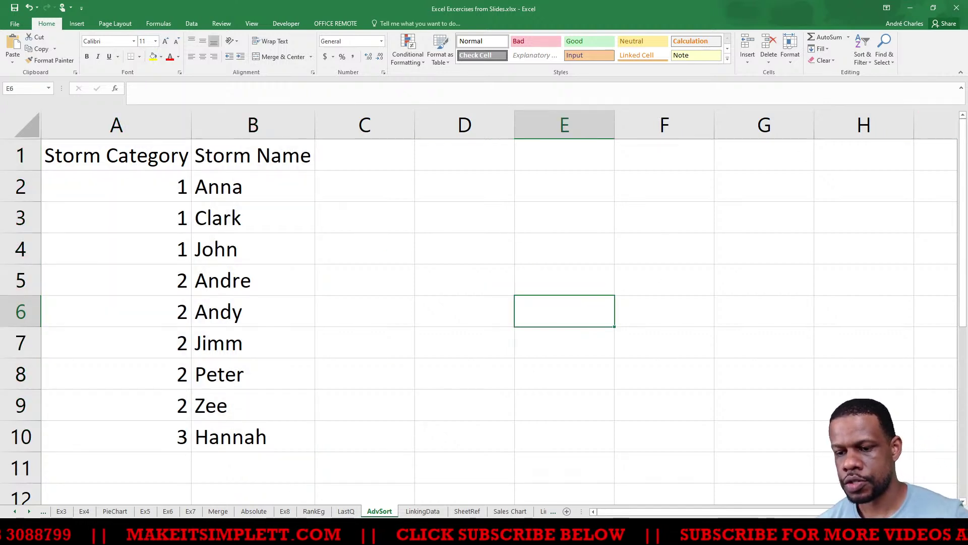
# Step: Switch to the syllabus PDF in Foxit Reader and review the criteria for sorting data in the spreadsheet
pyautogui.hotkey('alt', 'Tab')
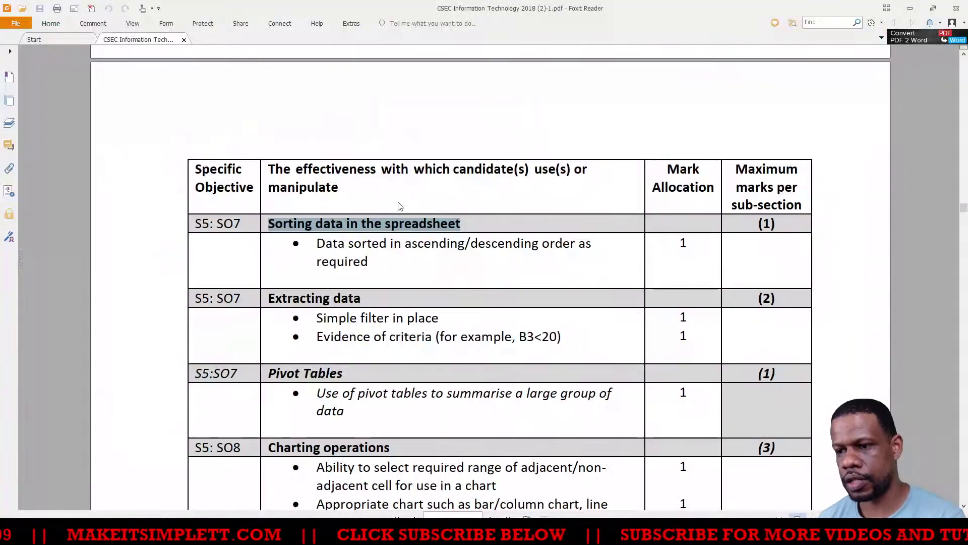
pyautogui.click(328, 244)
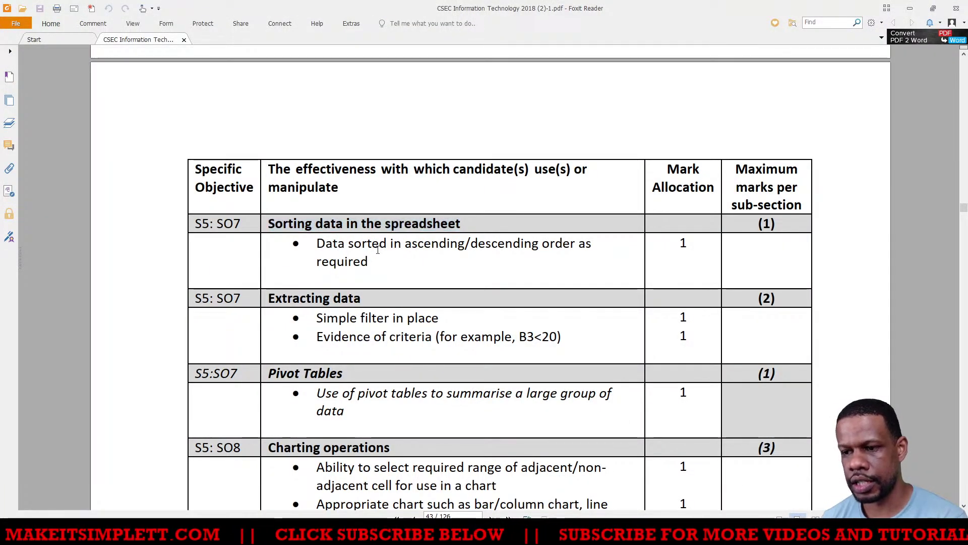
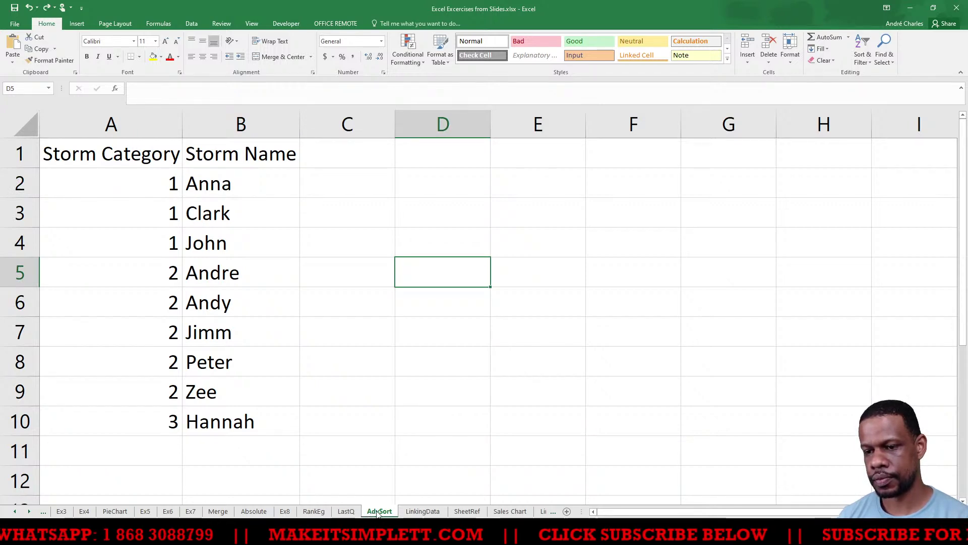
pyautogui.scroll(-3, 354, 378)
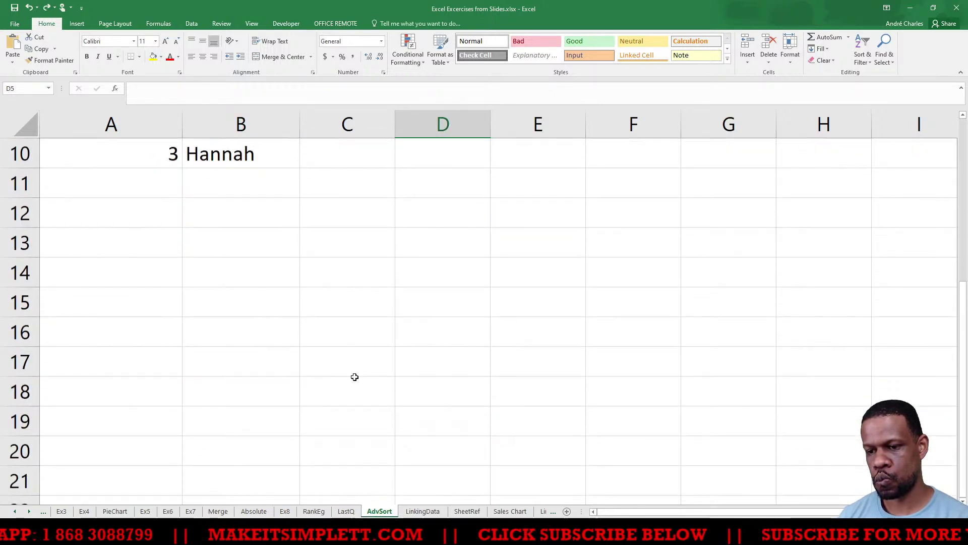
pyautogui.scroll(3, 359, 366)
pyautogui.scroll(-3, 365, 351)
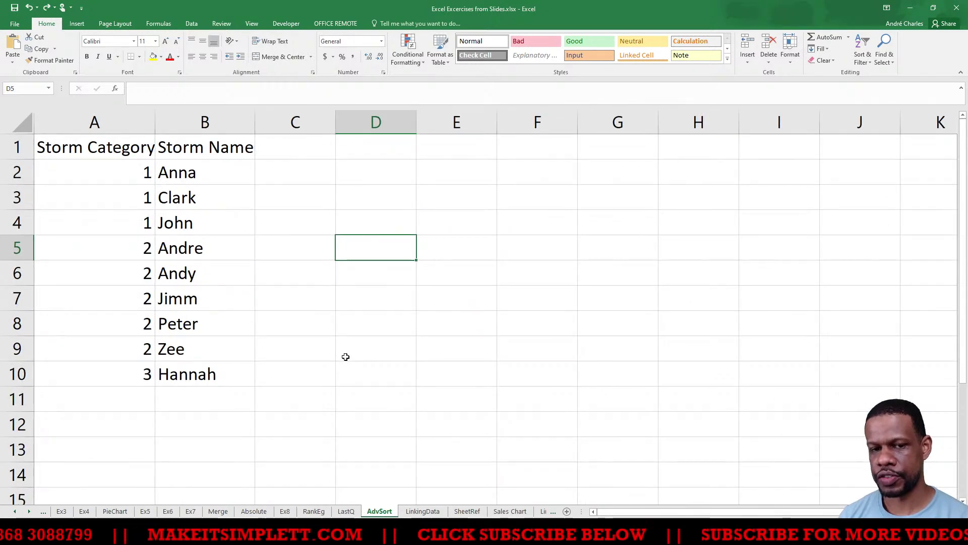
pyautogui.scroll(-1, 345, 356)
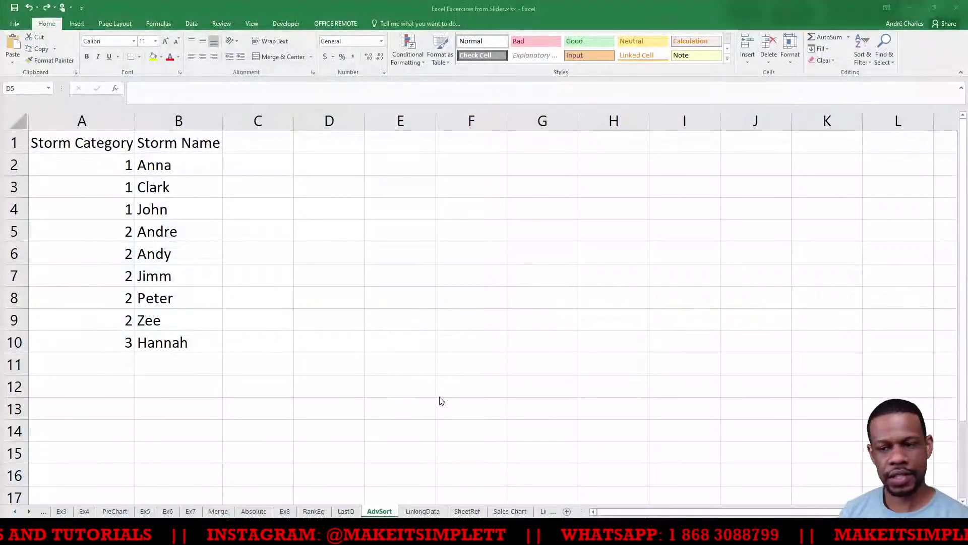
pyautogui.click(247, 300)
pyautogui.click(248, 316)
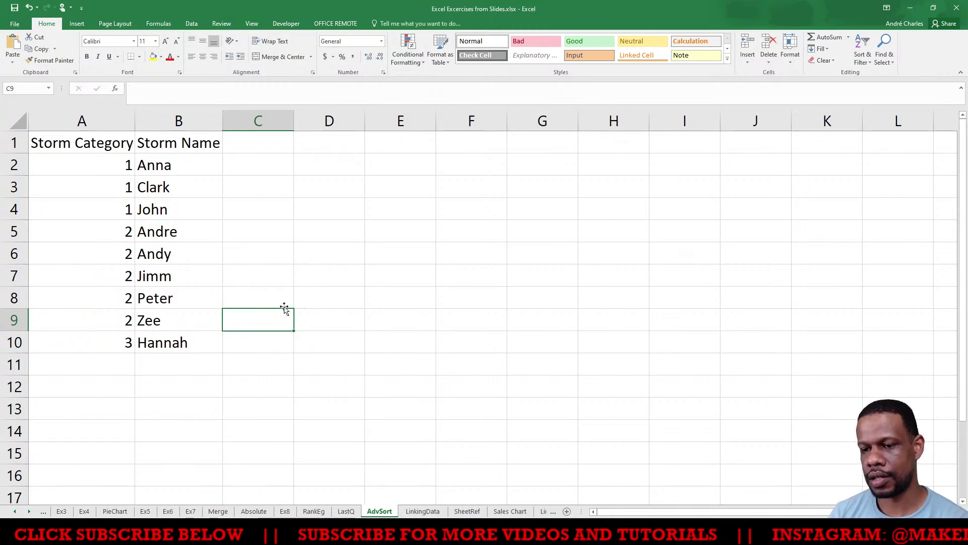
pyautogui.click(278, 254)
pyautogui.click(216, 379)
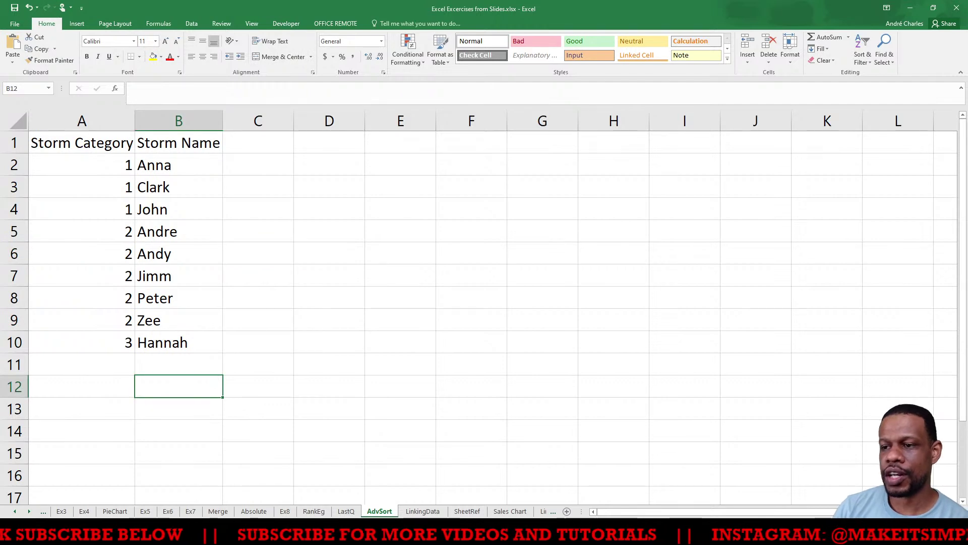
pyautogui.click(303, 321)
pyautogui.click(114, 396)
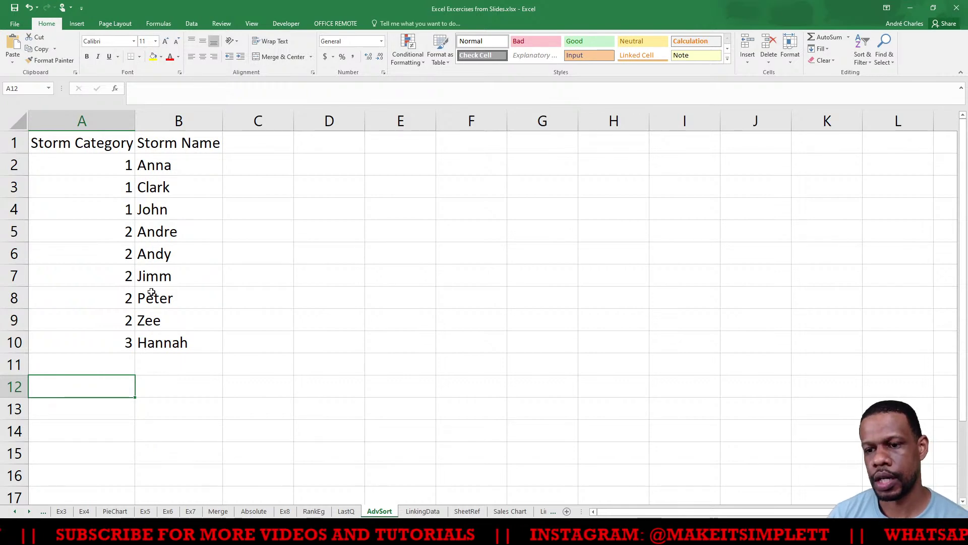
# Step: Examine the storm table A1:B10 and its category 1 entries in A2:A4
pyautogui.moveTo(88, 141); pyautogui.dragTo(180, 343)
pyautogui.moveTo(111, 169); pyautogui.dragTo(123, 205)
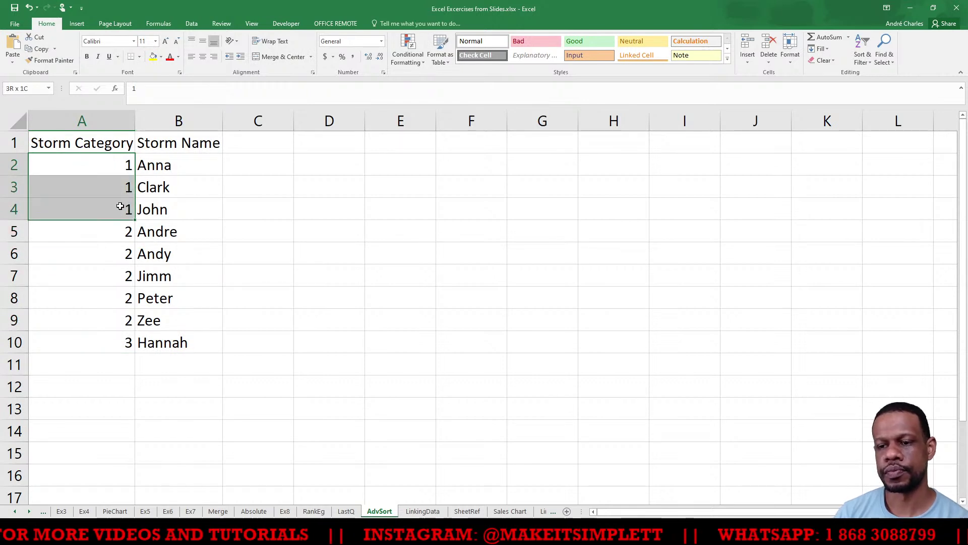
pyautogui.click(350, 250)
# Step: Add a filter to A1:B10 and filter Storm Category to show only value 1
pyautogui.moveTo(88, 144); pyautogui.dragTo(189, 341)
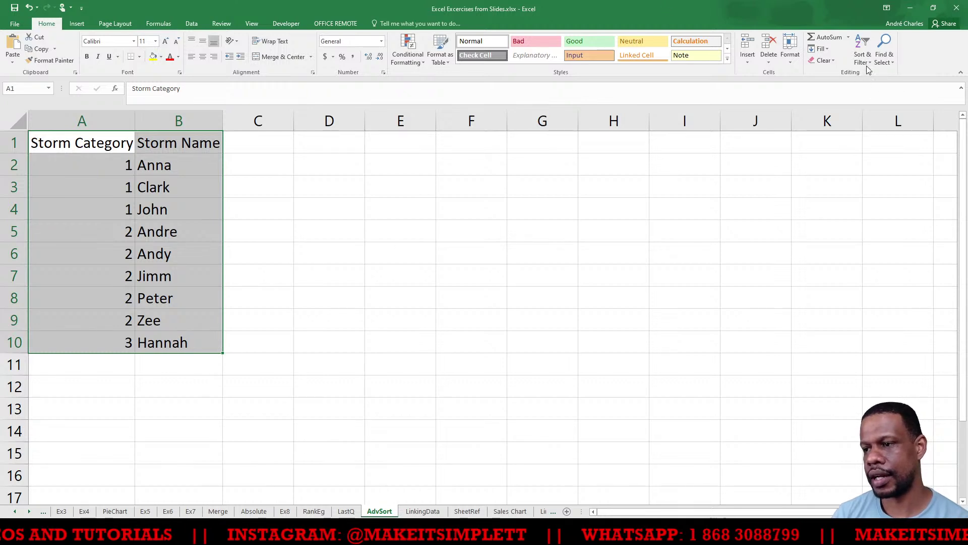
pyautogui.click(863, 49)
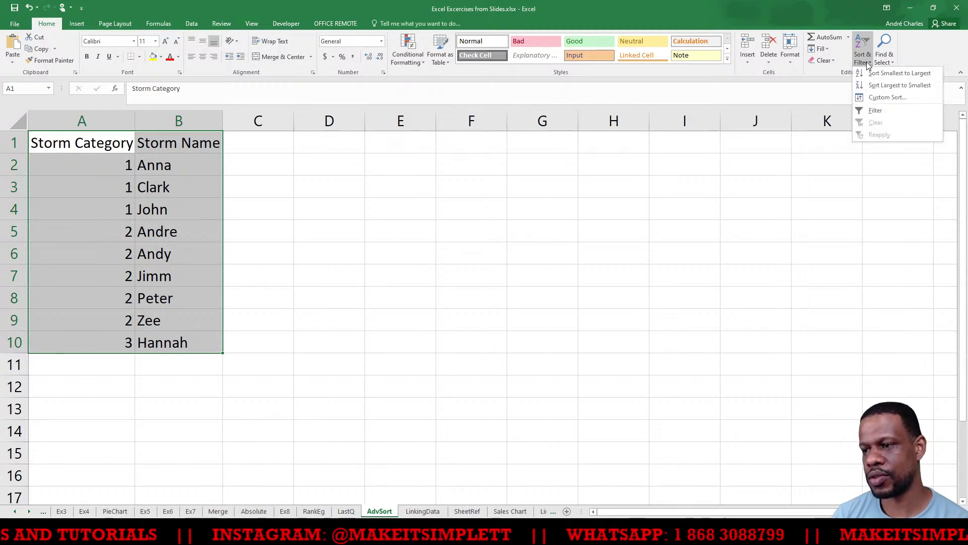
pyautogui.click(877, 112)
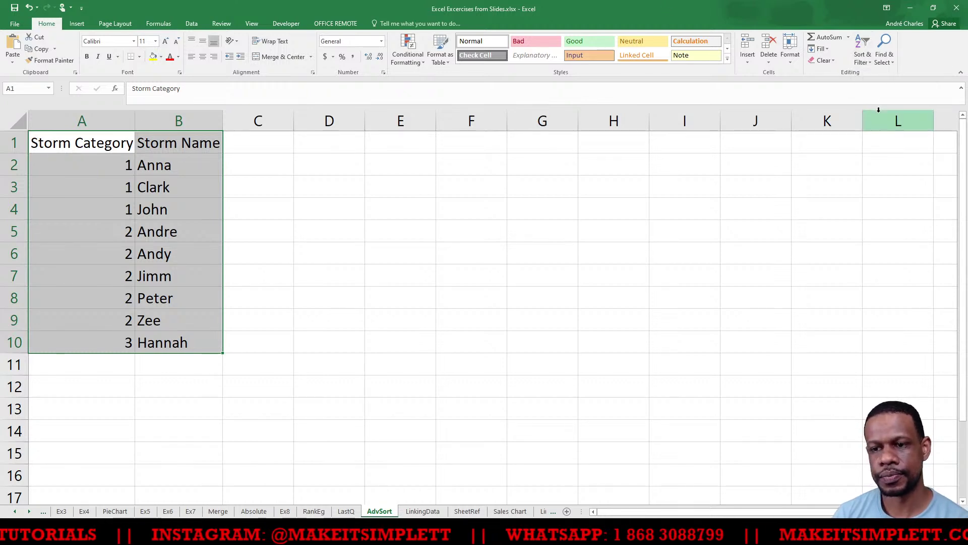
pyautogui.click(130, 147)
pyautogui.click(31, 246)
pyautogui.click(31, 255)
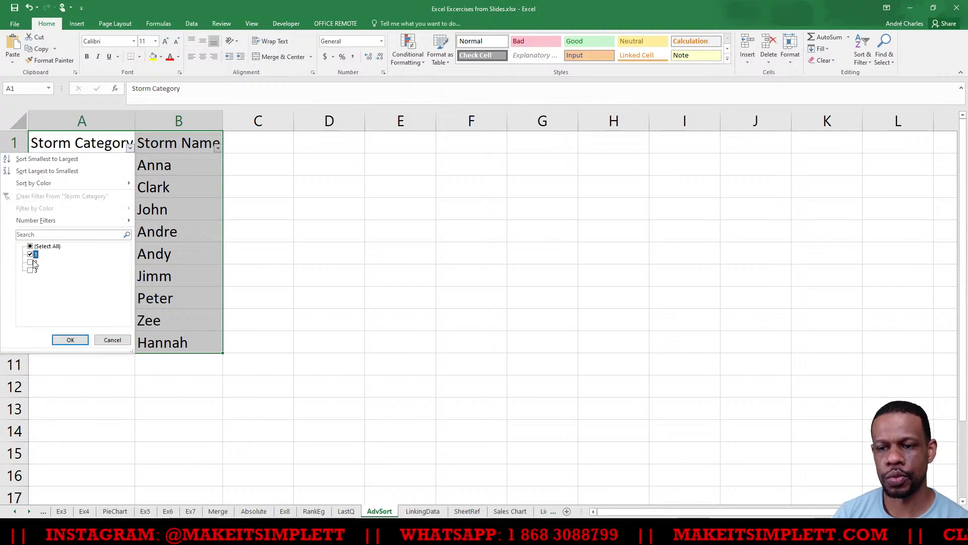
pyautogui.click(57, 342)
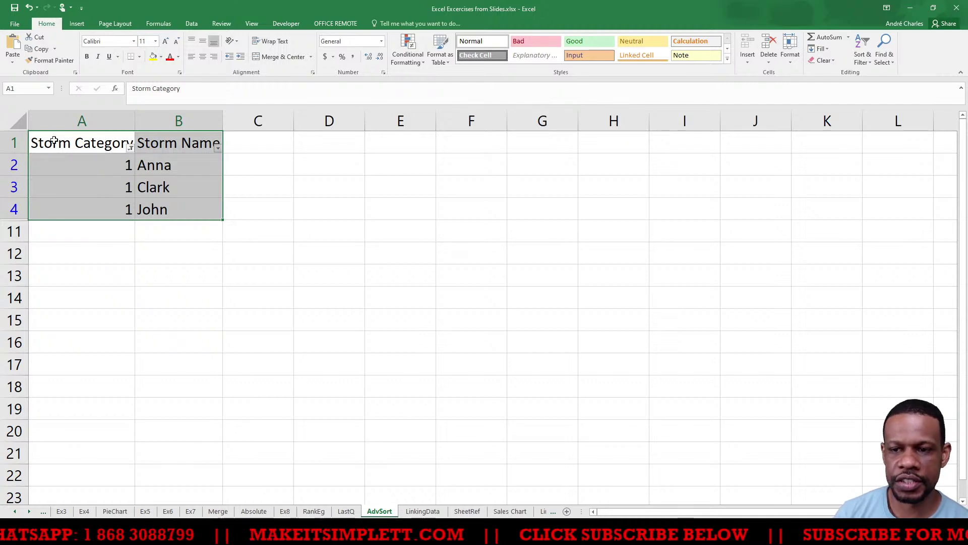
# Step: Examine rows 2, 3 and 4 of the filtered storm table one by one
pyautogui.scroll(3, 80, 223)
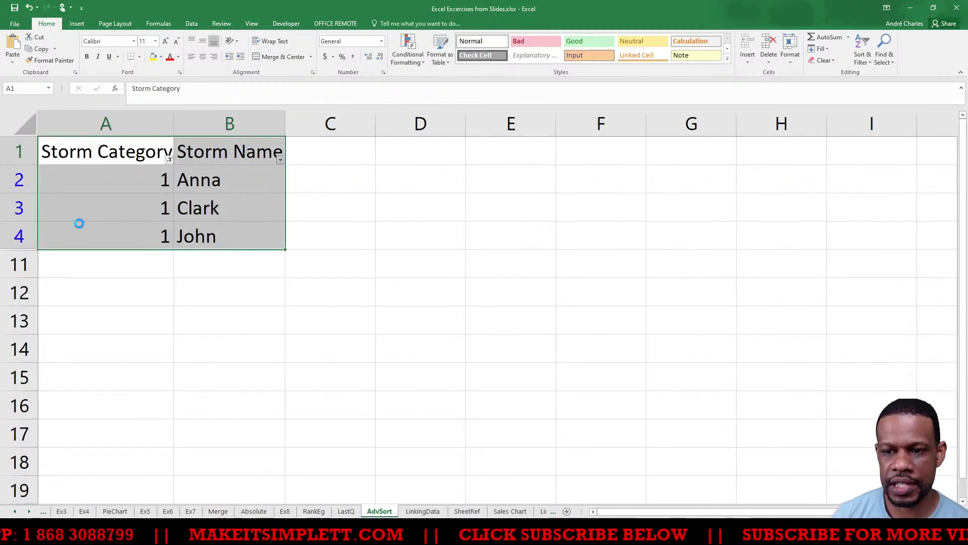
pyautogui.click(20, 212)
pyautogui.click(23, 188)
pyautogui.click(20, 212)
pyautogui.click(20, 242)
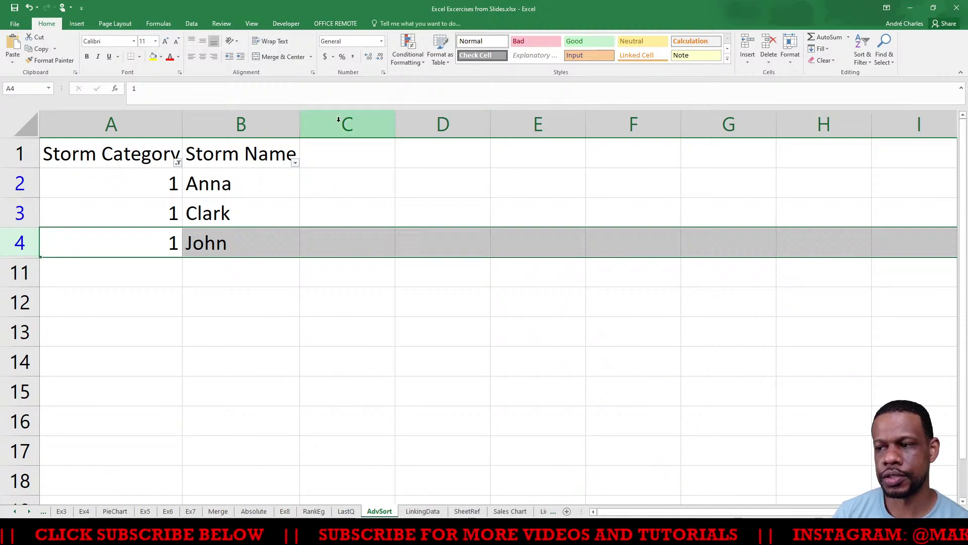
# Step: Clear the Storm Category filter and turn off filtering on the storm table headers
pyautogui.click(160, 153)
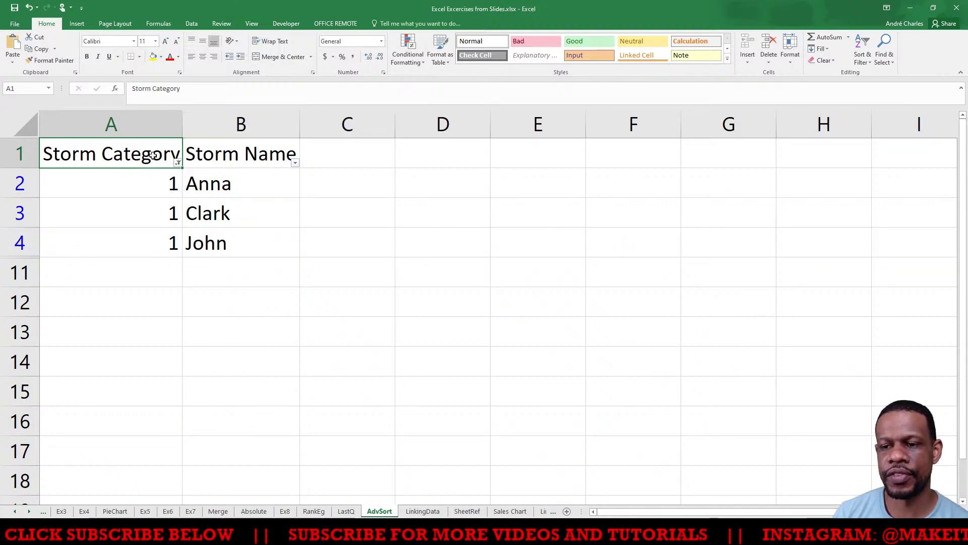
pyautogui.click(177, 162)
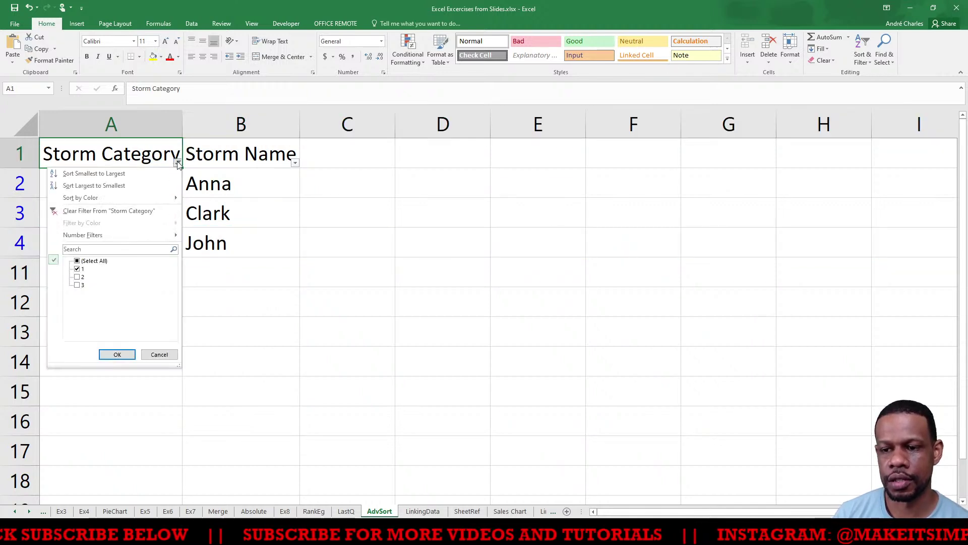
pyautogui.click(114, 211)
pyautogui.click(356, 213)
pyautogui.moveTo(152, 153); pyautogui.dragTo(232, 162)
pyautogui.click(868, 61)
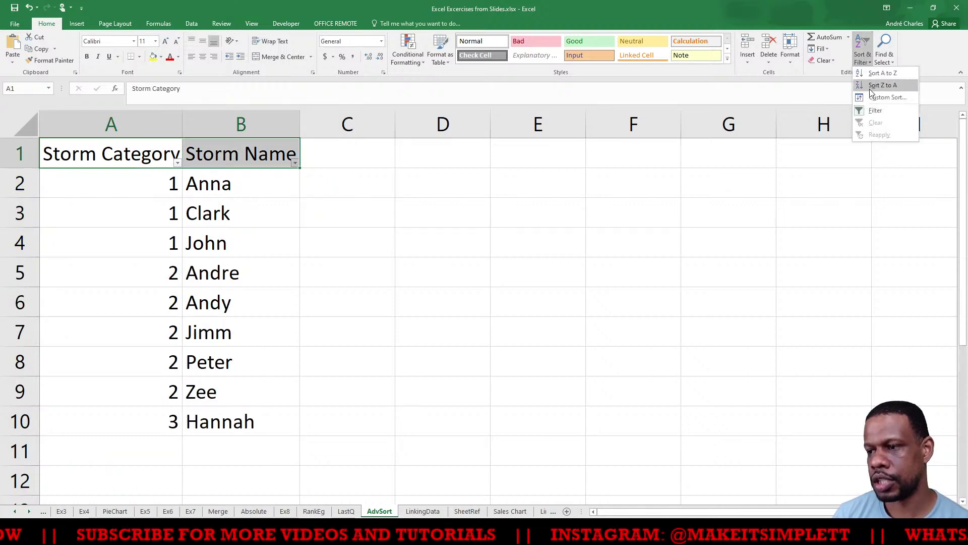
pyautogui.click(875, 109)
pyautogui.click(444, 207)
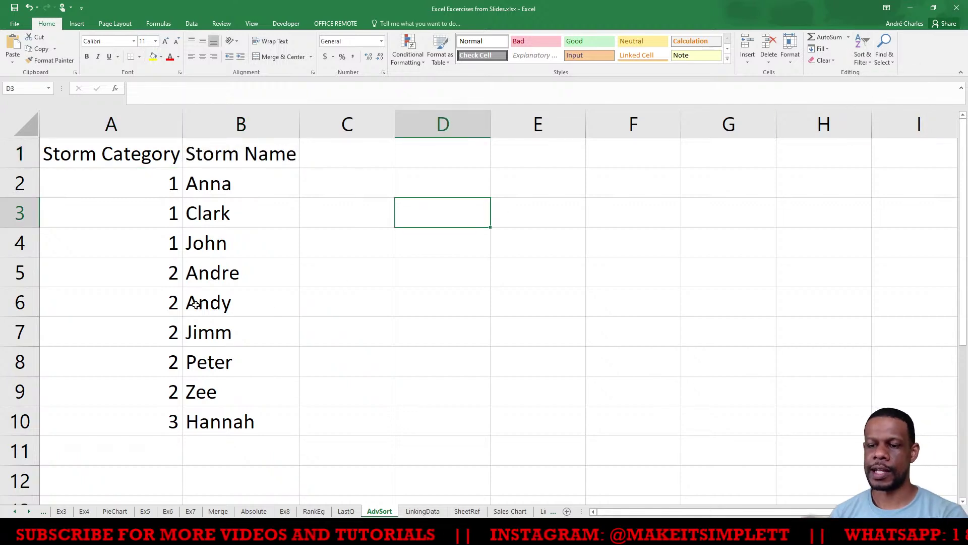
# Step: Check the Extracting data criteria in the Foxit Reader syllabus PDF and return to the Excel workbook
pyautogui.click(148, 291)
pyautogui.scroll(-1, 227, 348)
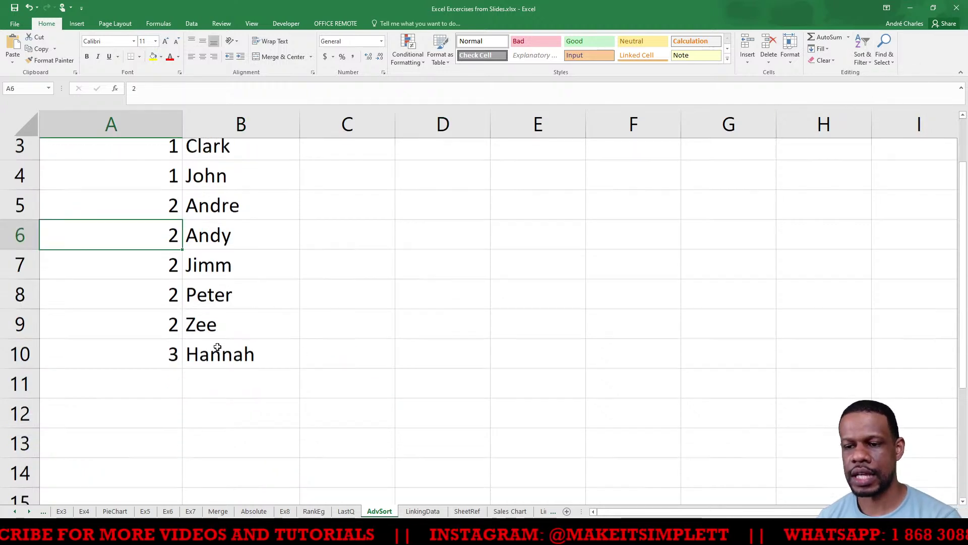
pyautogui.scroll(2, 219, 335)
pyautogui.hotkey('alt', 'Tab')
pyautogui.hotkey('alt', 'Tab')
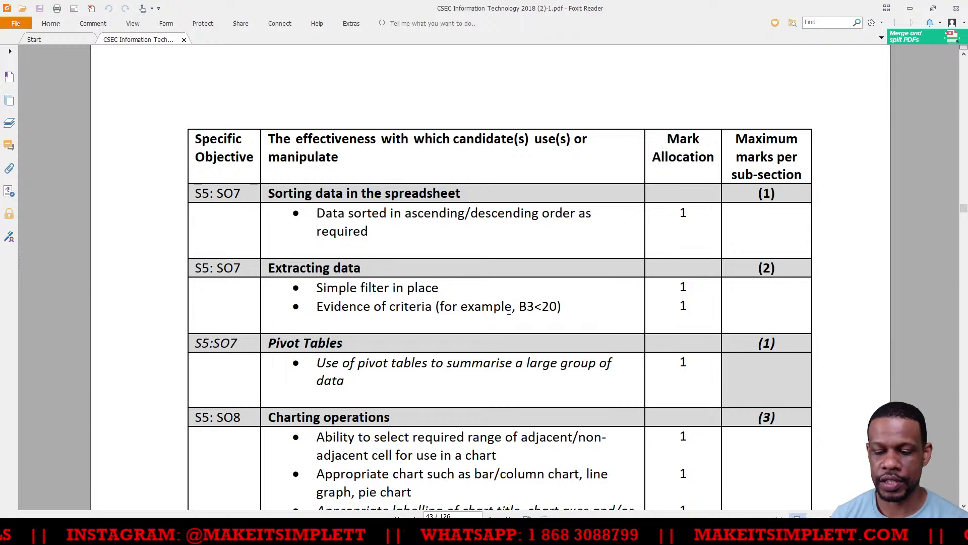
pyautogui.hotkey('alt', 'Tab')
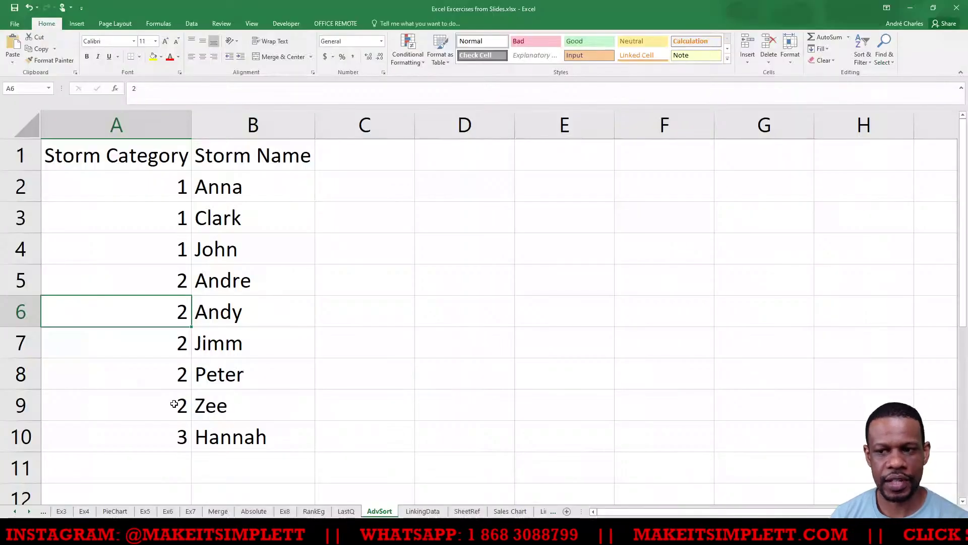
pyautogui.click(416, 324)
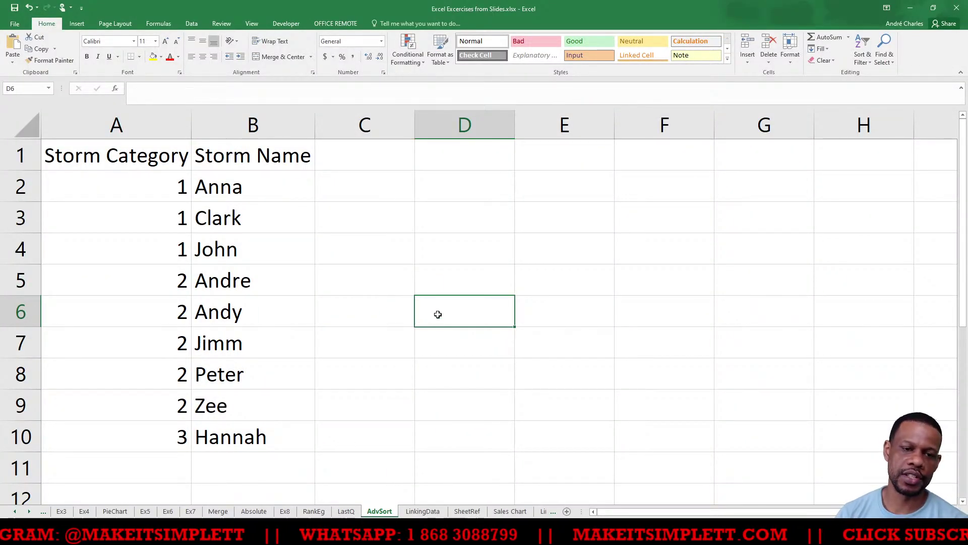
pyautogui.click(377, 343)
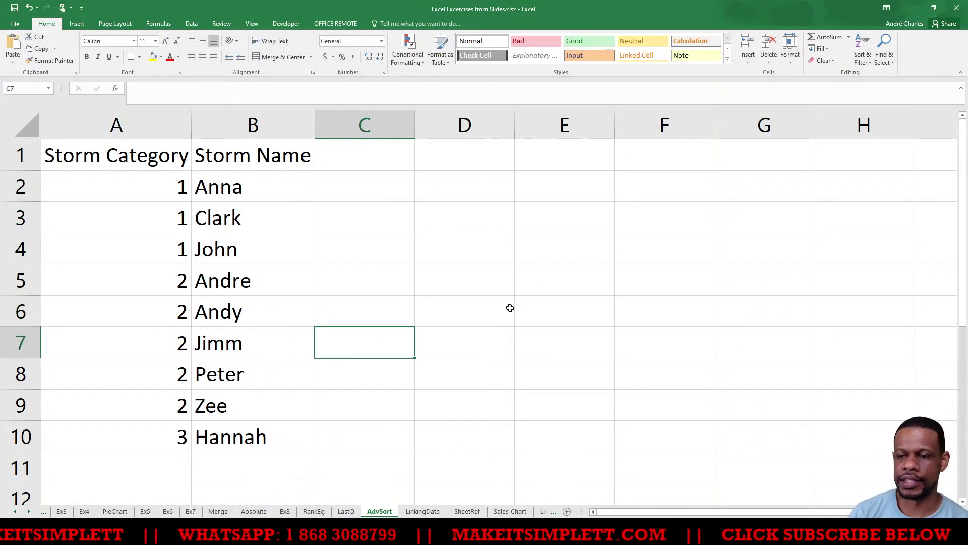
pyautogui.keyDown('ctrl'); pyautogui.click(391, 283); pyautogui.keyUp('ctrl')
pyautogui.scroll(-2, 394, 286)
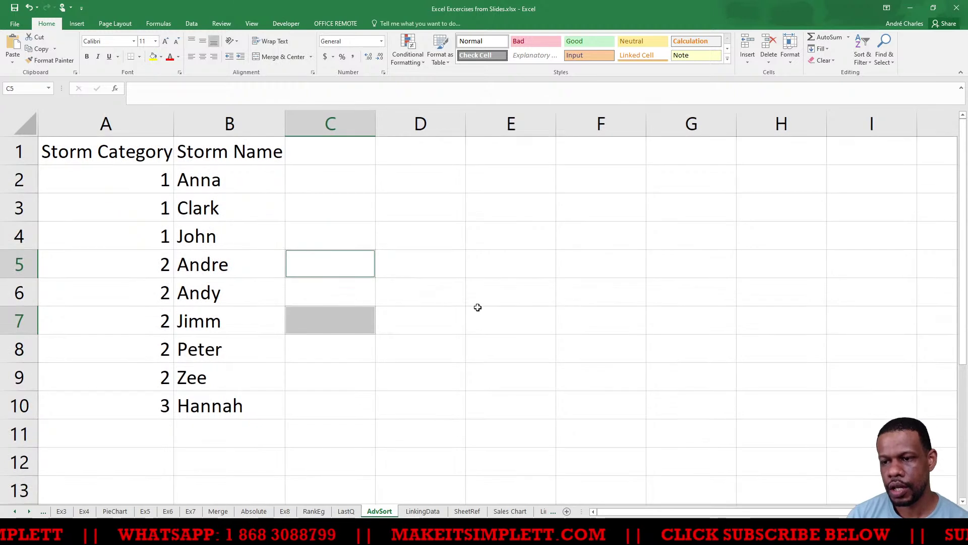
pyautogui.click(477, 307)
# Step: Look for the Advanced filter command and review the storm table in A1:B10 and the empty rows beneath it
pyautogui.click(868, 59)
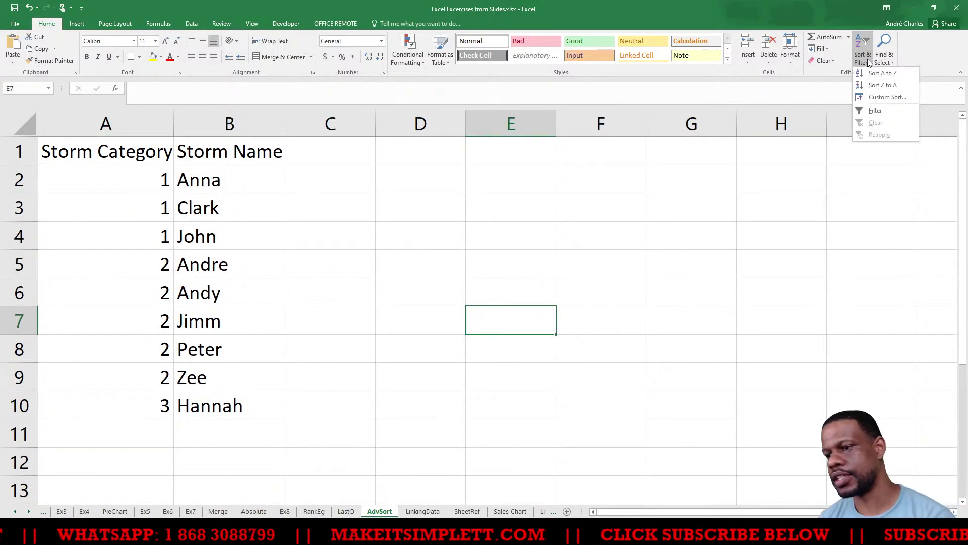
pyautogui.click(799, 136)
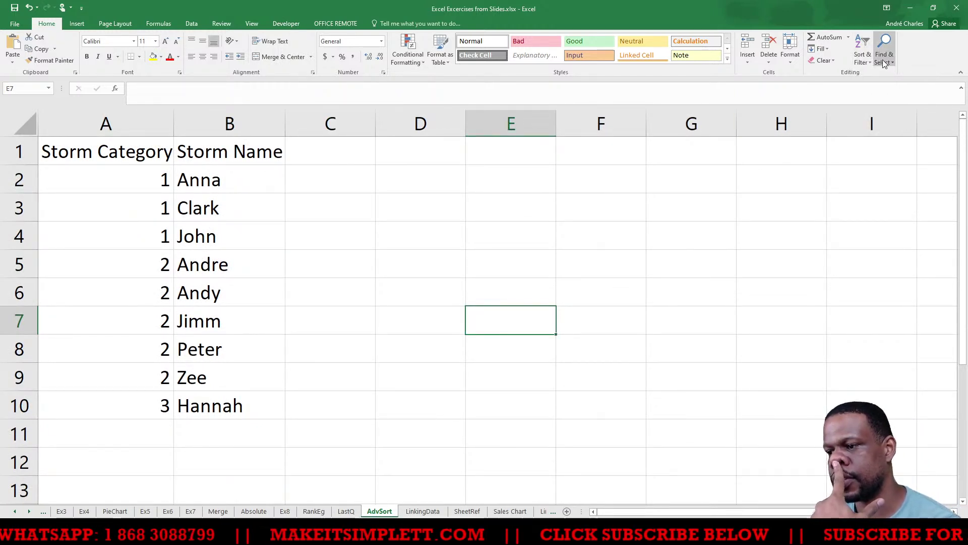
pyautogui.click(192, 24)
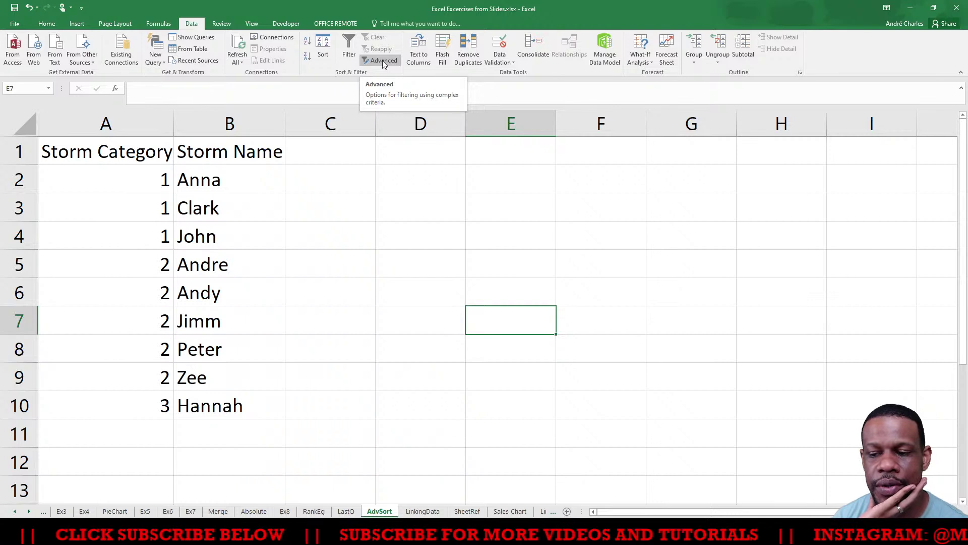
pyautogui.click(138, 450)
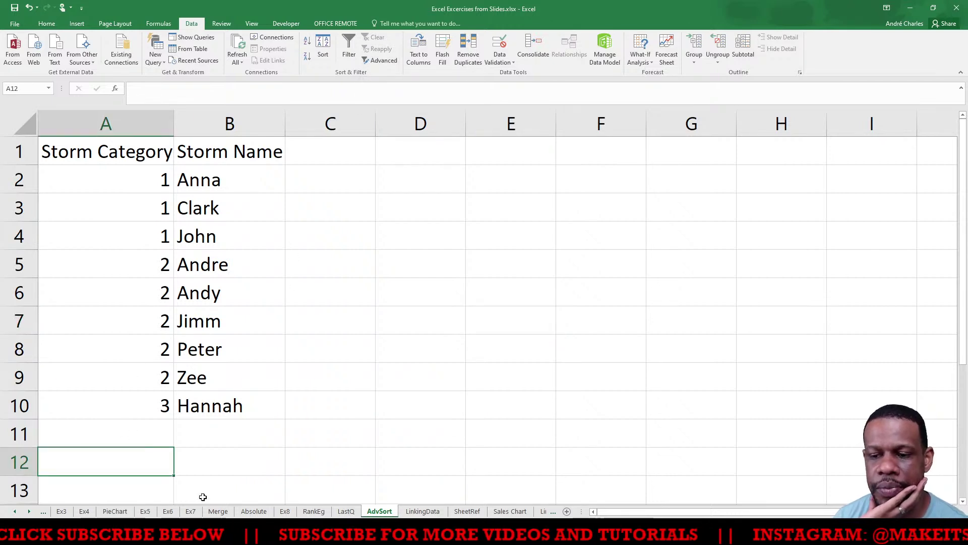
pyautogui.moveTo(126, 152); pyautogui.dragTo(241, 414)
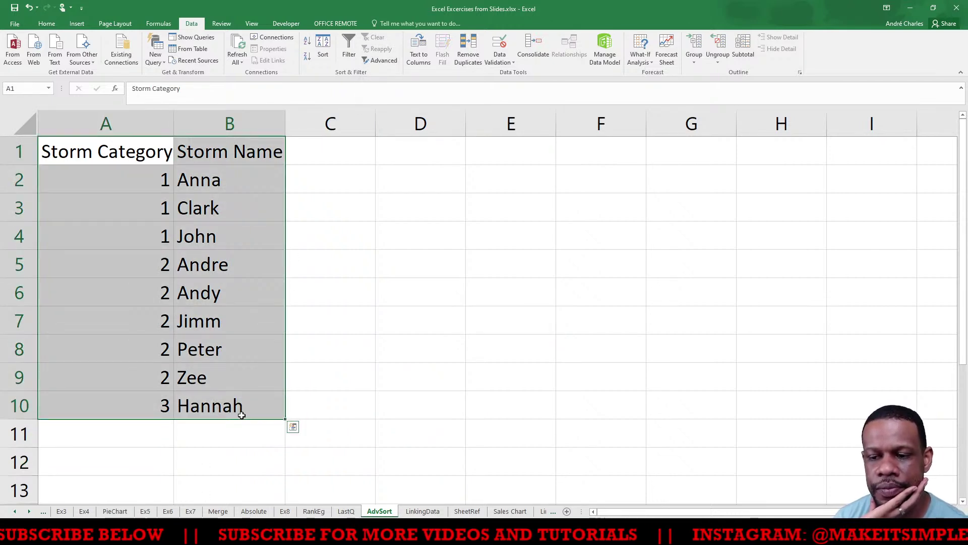
pyautogui.click(97, 462)
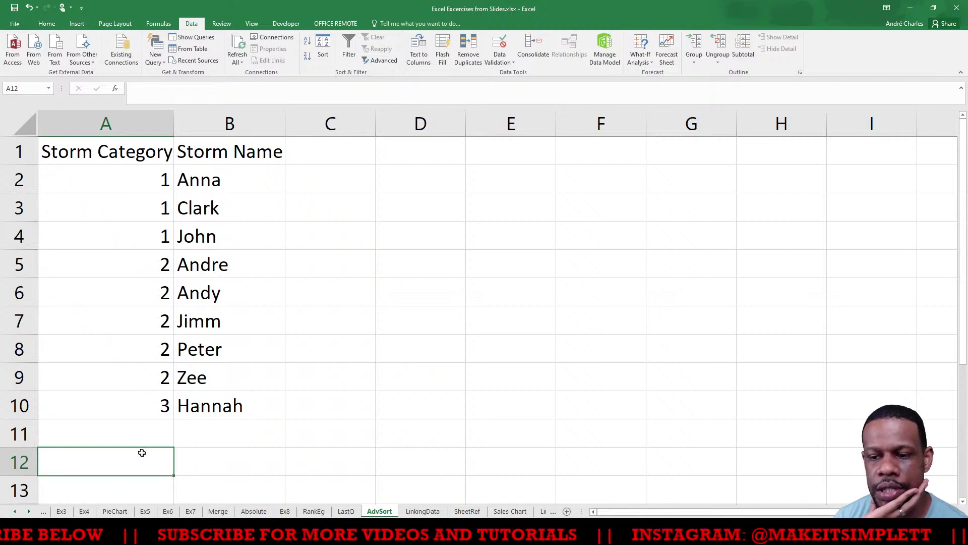
pyautogui.moveTo(76, 433); pyautogui.dragTo(183, 443)
pyautogui.click(158, 355)
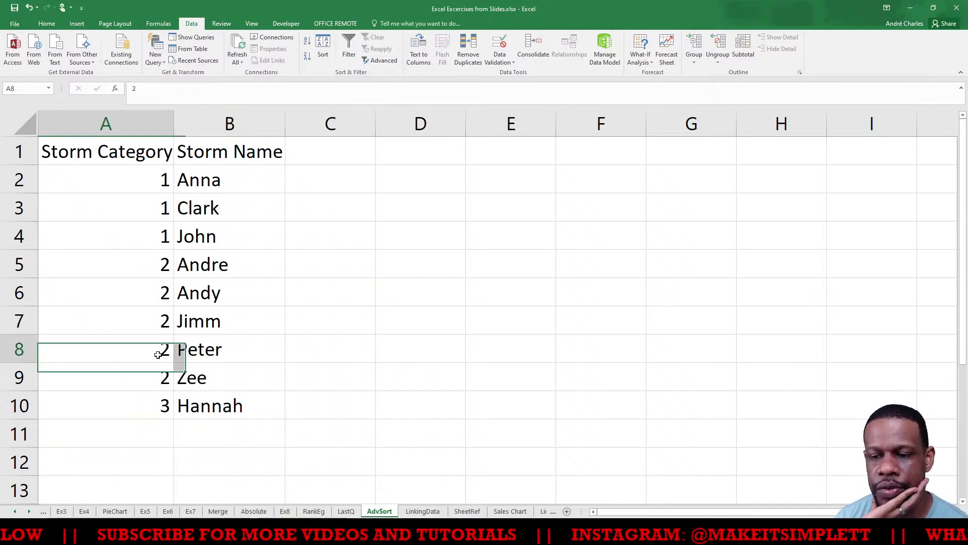
pyautogui.click(128, 462)
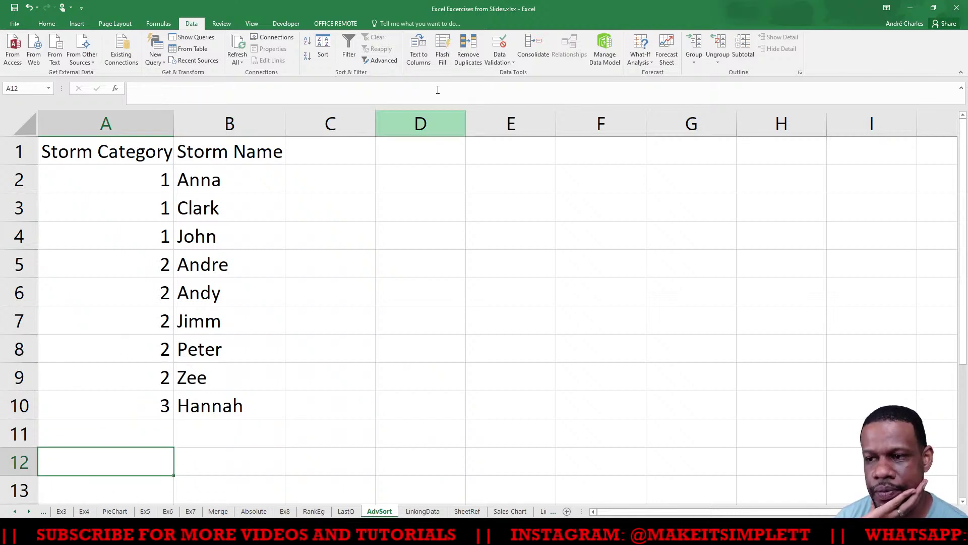
pyautogui.click(383, 61)
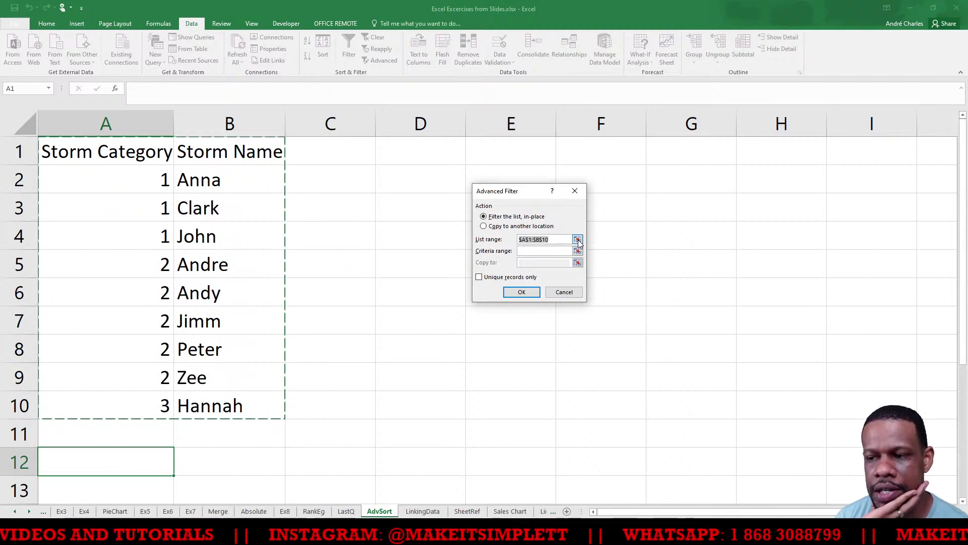
pyautogui.click(577, 240)
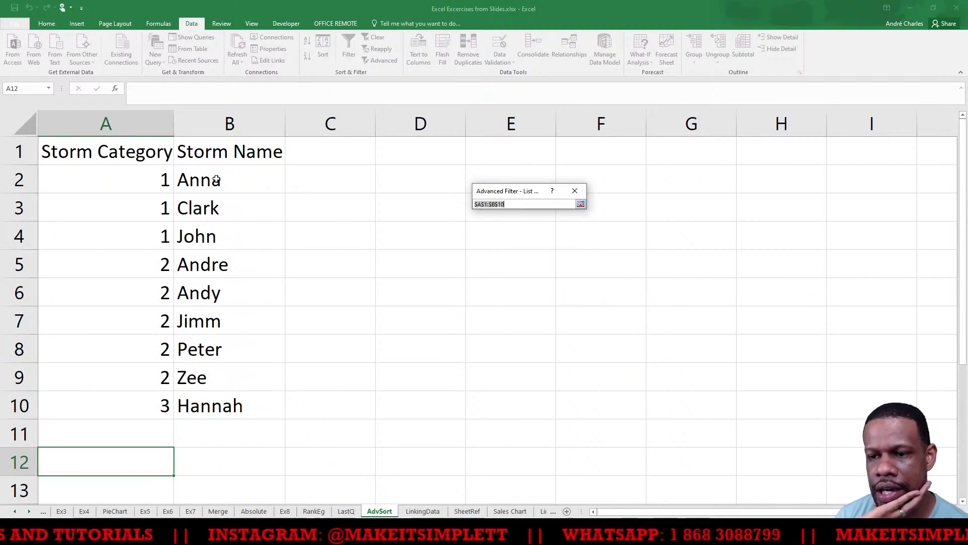
pyautogui.moveTo(48, 154); pyautogui.dragTo(226, 401)
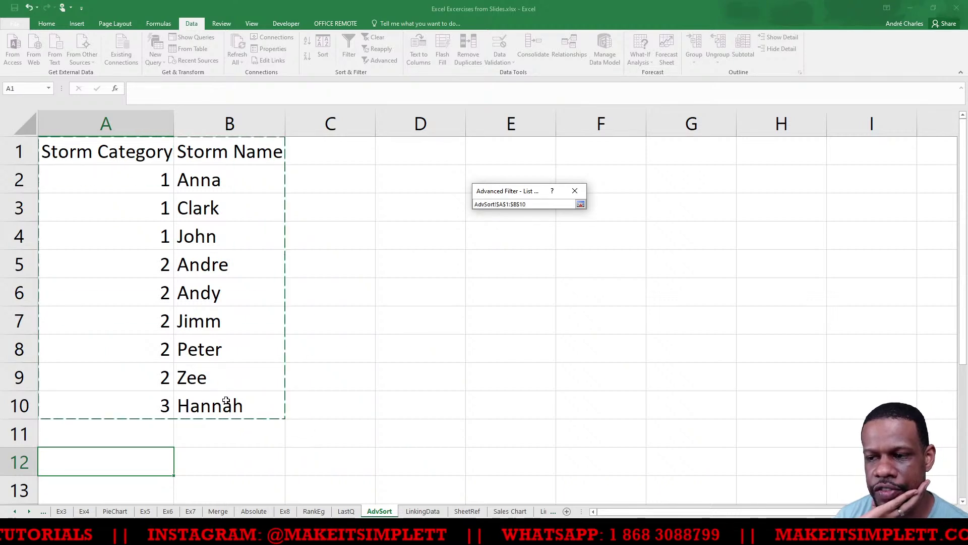
pyautogui.click(580, 203)
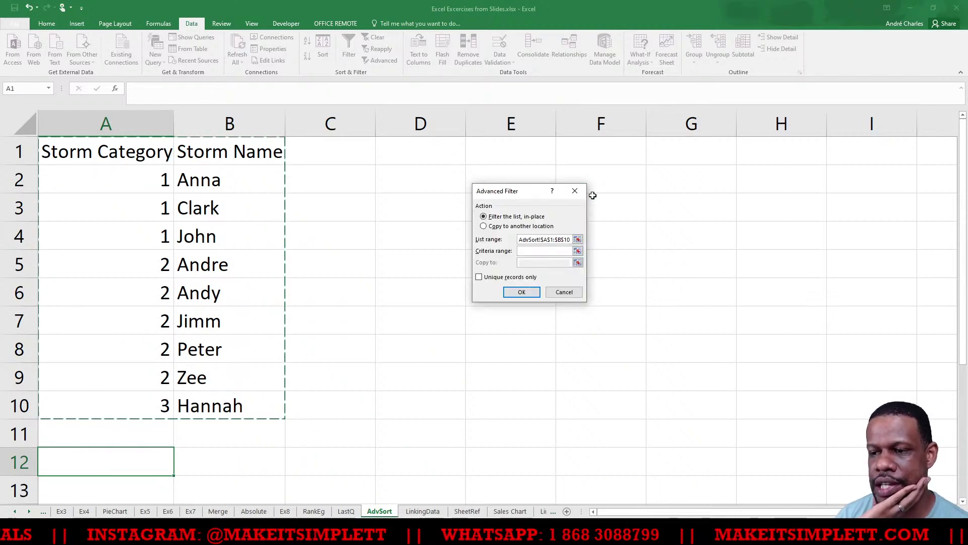
pyautogui.click(566, 293)
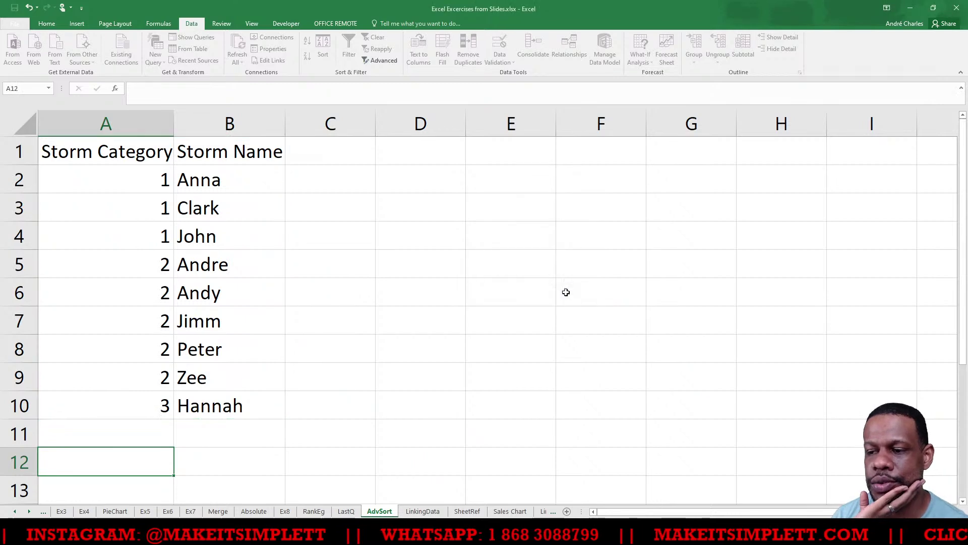
pyautogui.click(510, 291)
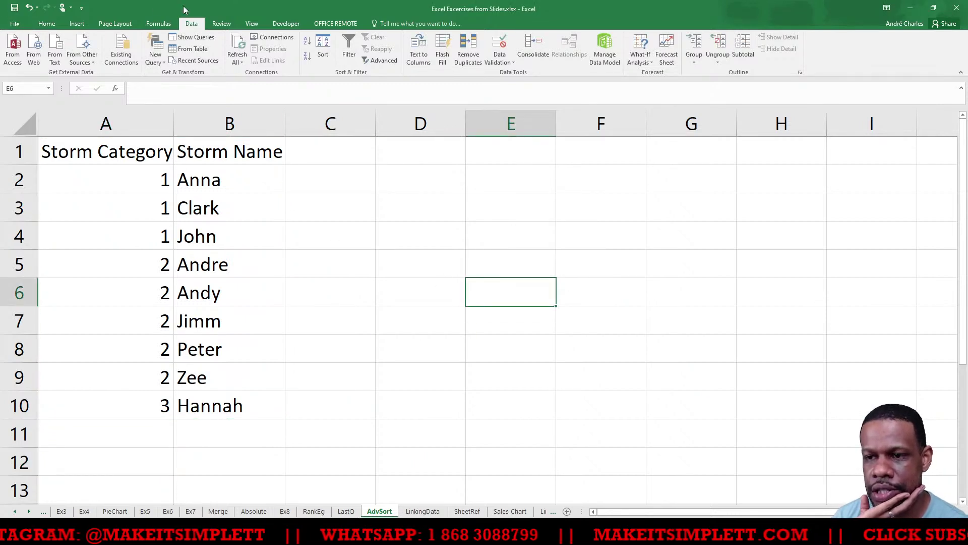
pyautogui.click(47, 24)
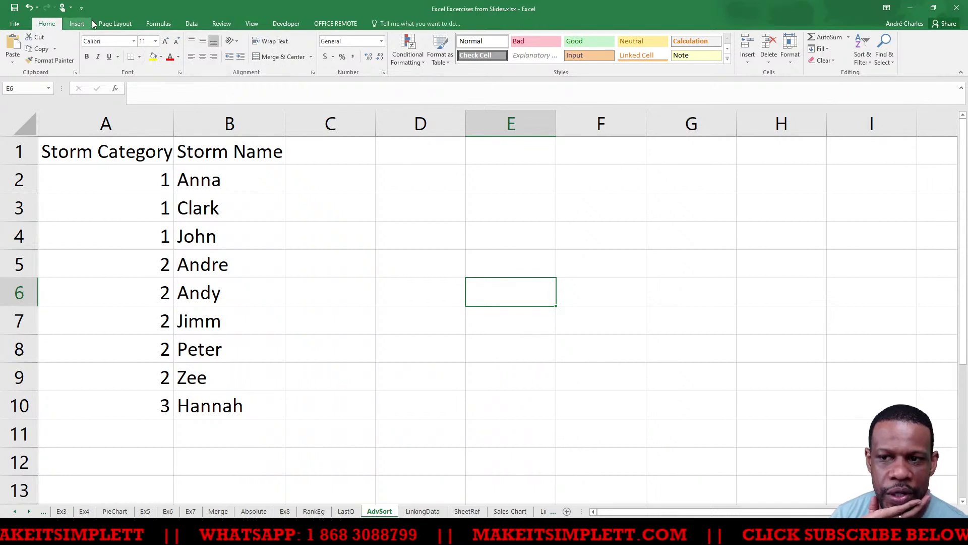
pyautogui.click(194, 24)
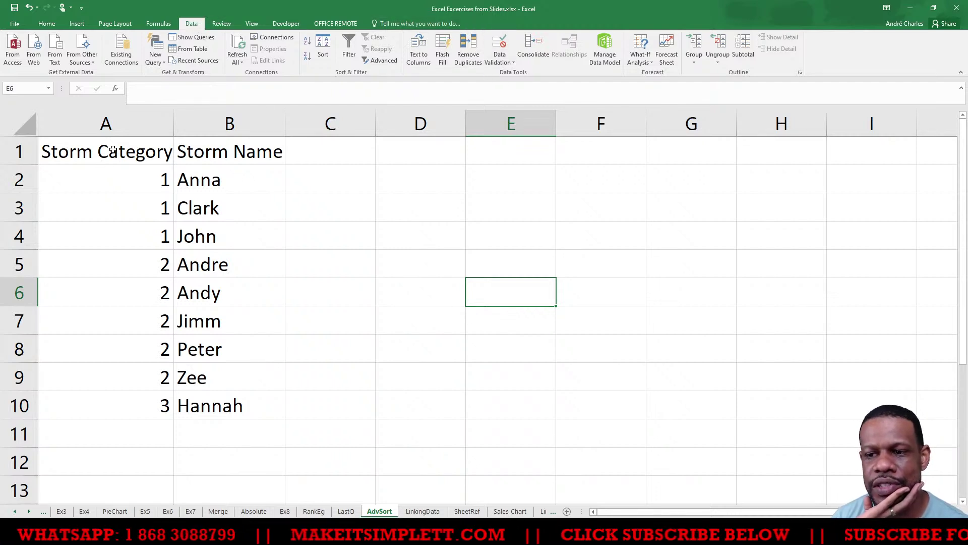
pyautogui.moveTo(110, 152); pyautogui.dragTo(252, 404)
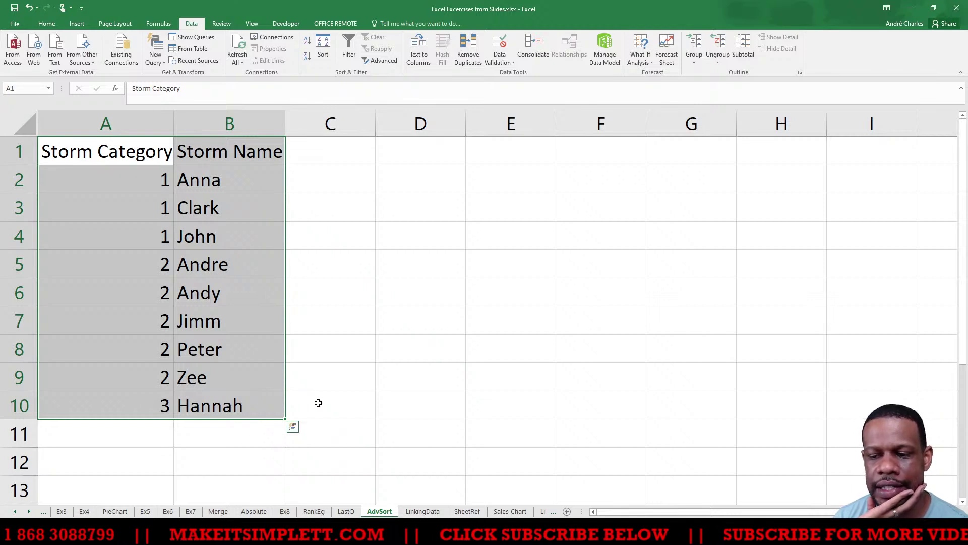
pyautogui.click(318, 402)
pyautogui.click(138, 463)
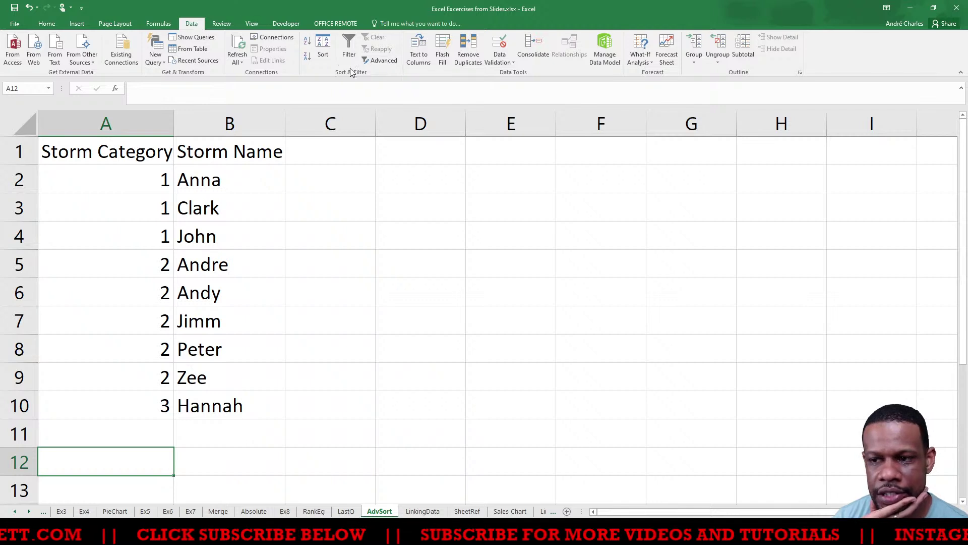
# Step: Try to set up an in-place advanced filter with list range A1:B10 and criteria range A12
pyautogui.click(384, 61)
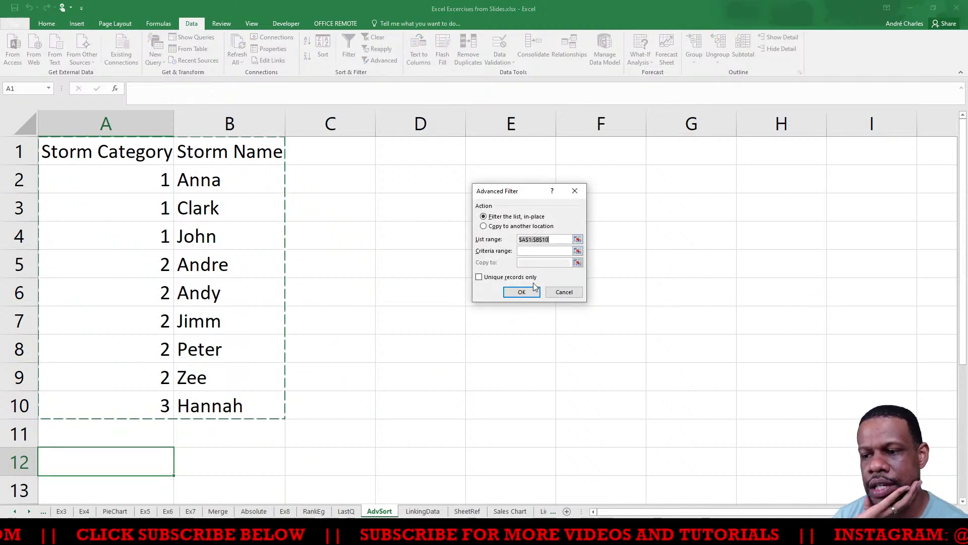
pyautogui.click(578, 240)
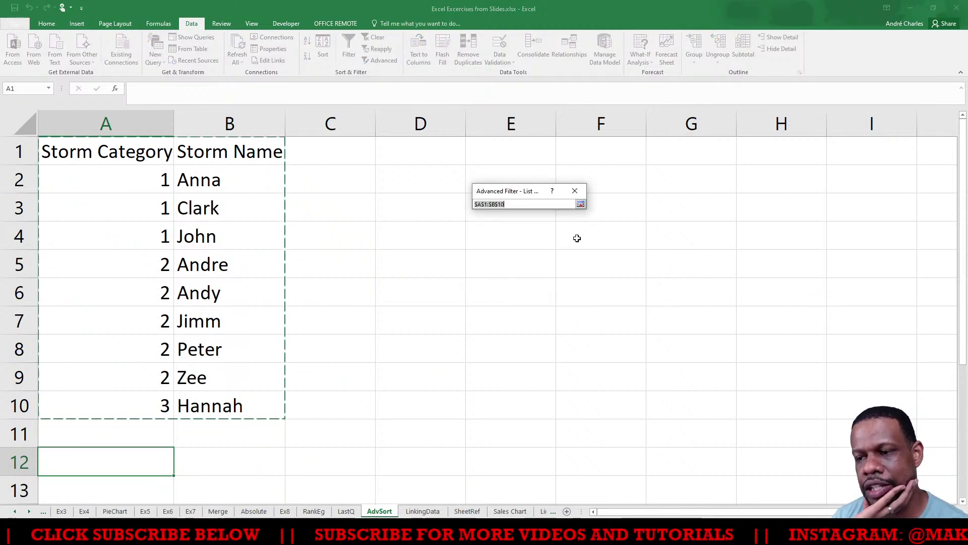
pyautogui.click(581, 204)
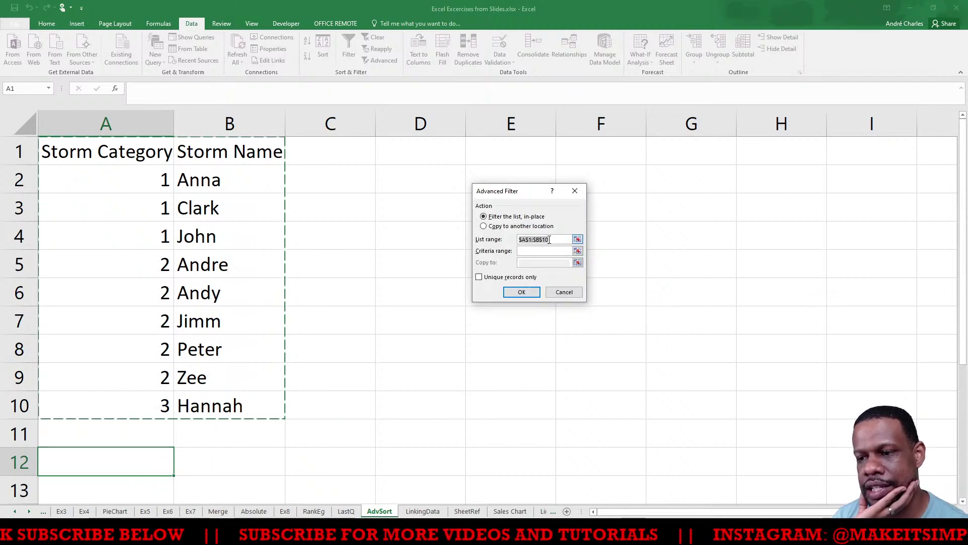
pyautogui.click(578, 240)
pyautogui.moveTo(143, 155); pyautogui.dragTo(217, 303)
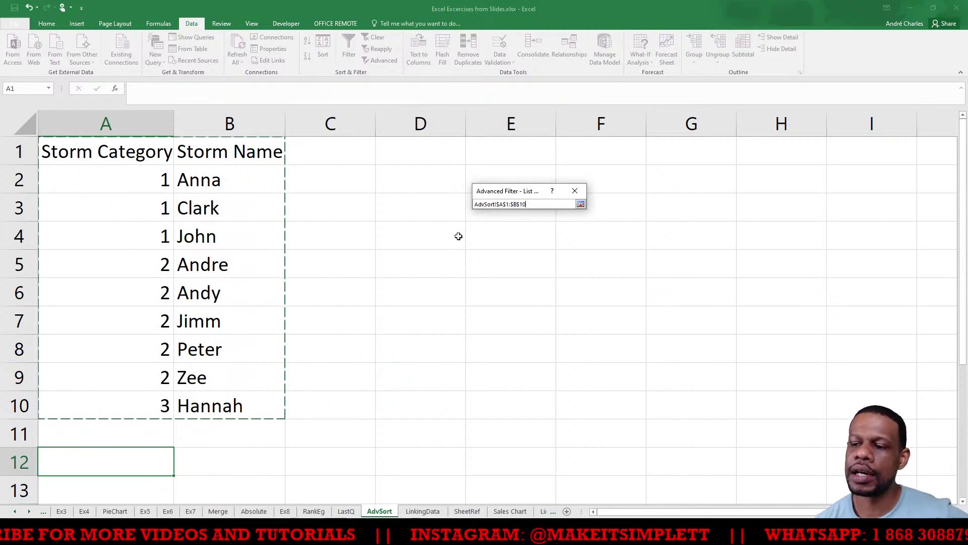
pyautogui.click(580, 204)
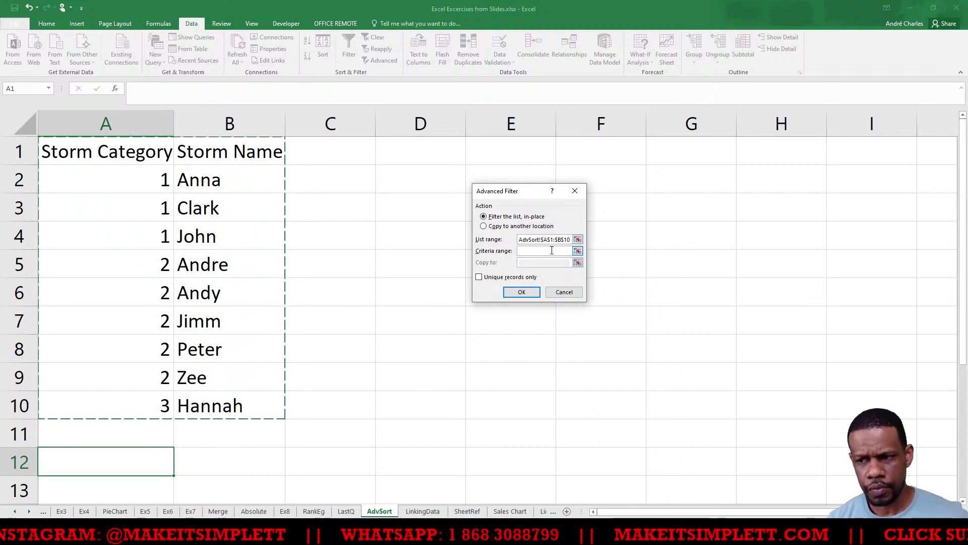
pyautogui.click(578, 251)
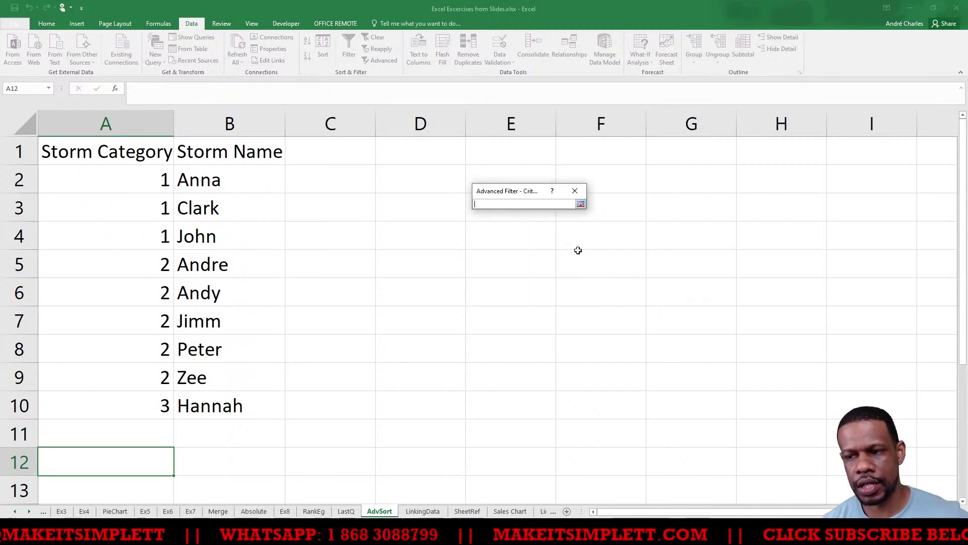
pyautogui.click(117, 460)
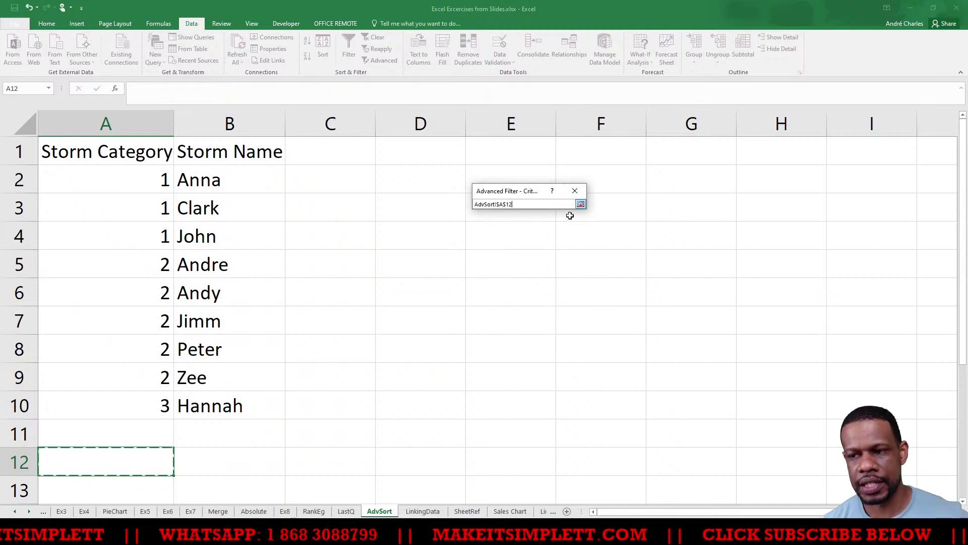
pyautogui.click(581, 204)
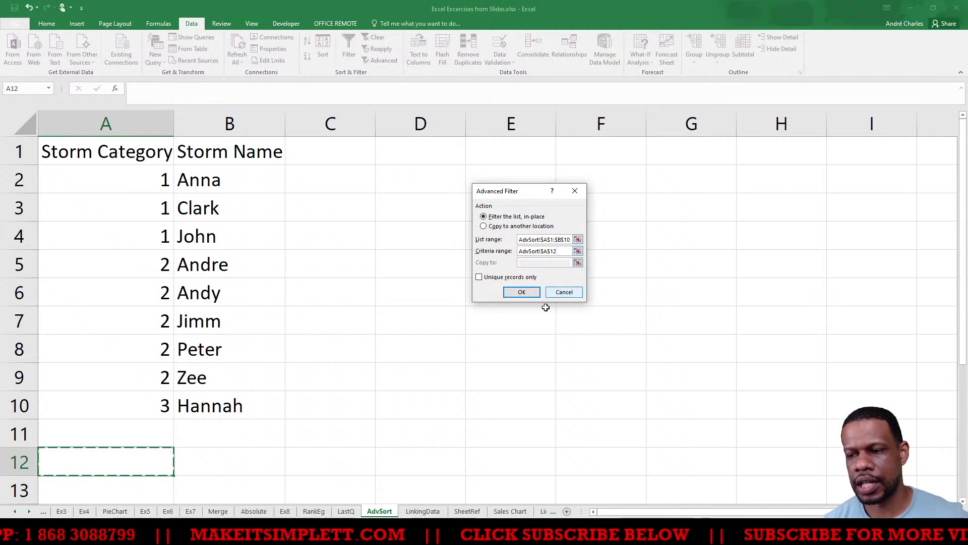
pyautogui.click(564, 291)
# Step: Copy the Storm Category and Storm Name headers from A1:B1 to A12:B12 as headings for the criteria range
pyautogui.click(191, 470)
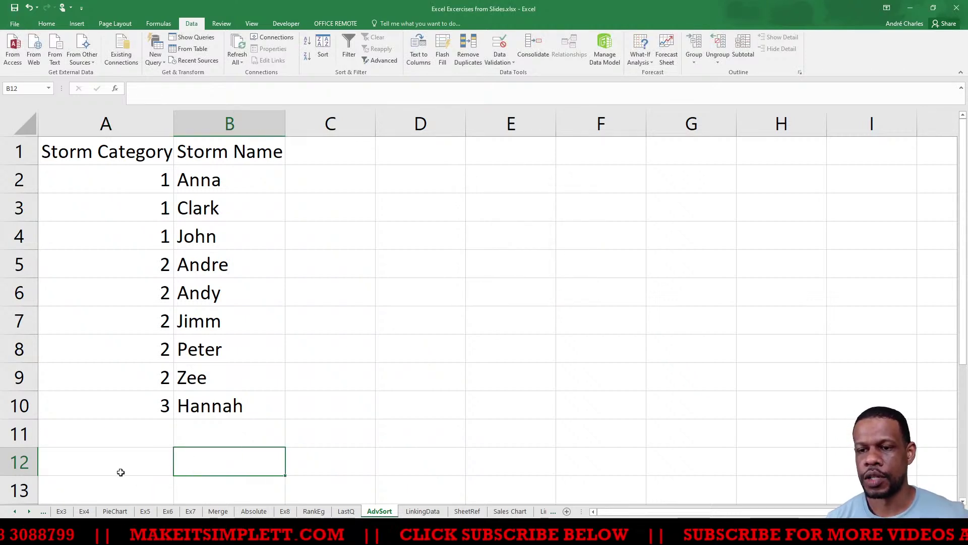
pyautogui.click(134, 469)
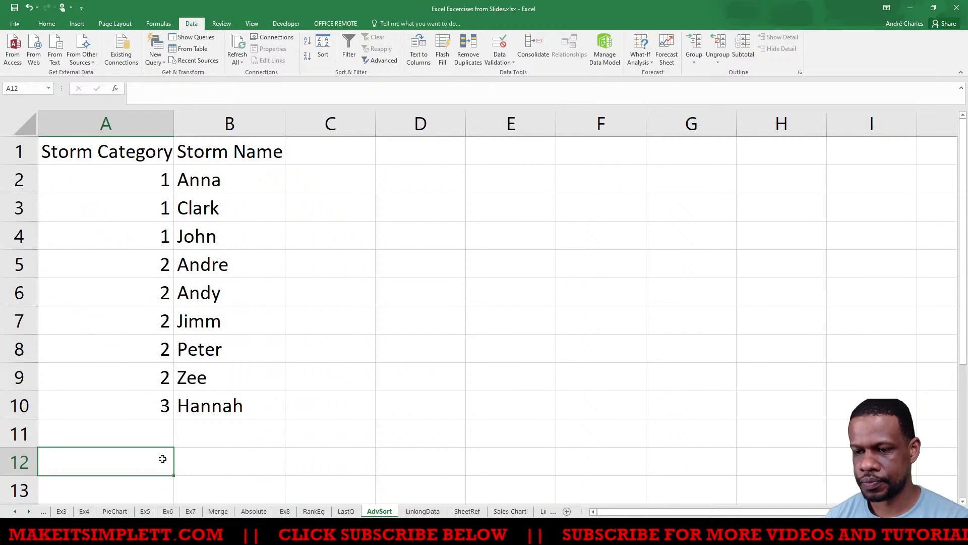
pyautogui.click(305, 320)
pyautogui.click(302, 267)
pyautogui.scroll(-2, 283, 309)
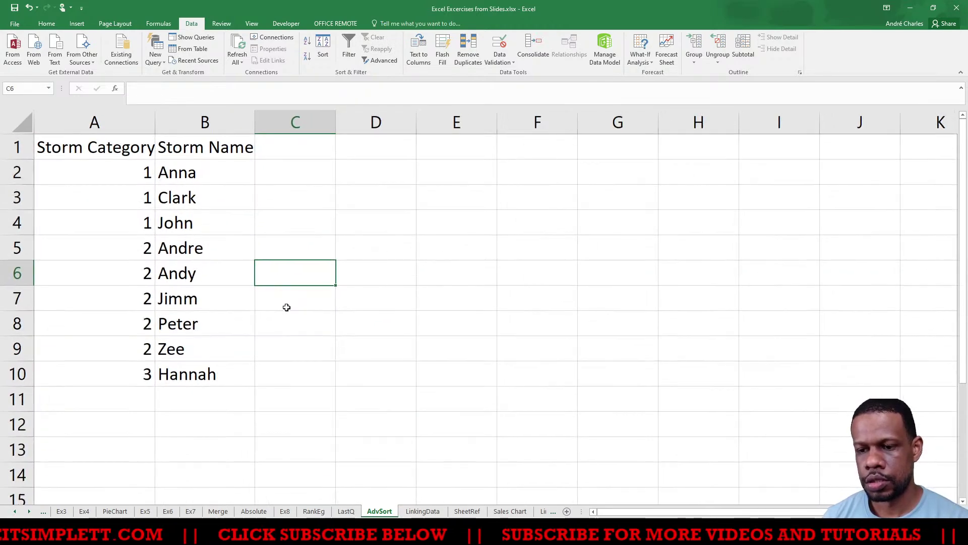
pyautogui.scroll(-2, 286, 307)
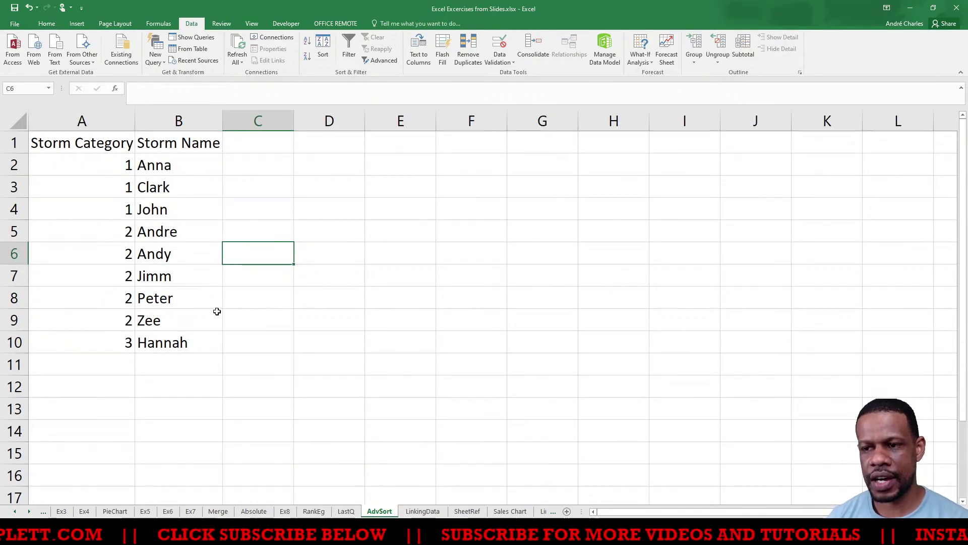
pyautogui.click(103, 384)
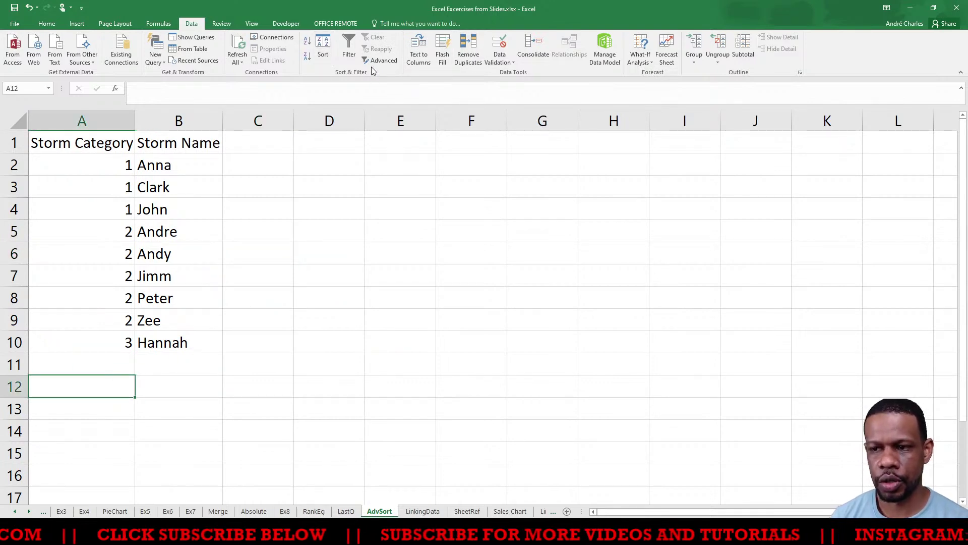
pyautogui.click(110, 414)
pyautogui.moveTo(99, 144); pyautogui.dragTo(173, 145)
pyautogui.hotkey('ctrl', 'c')
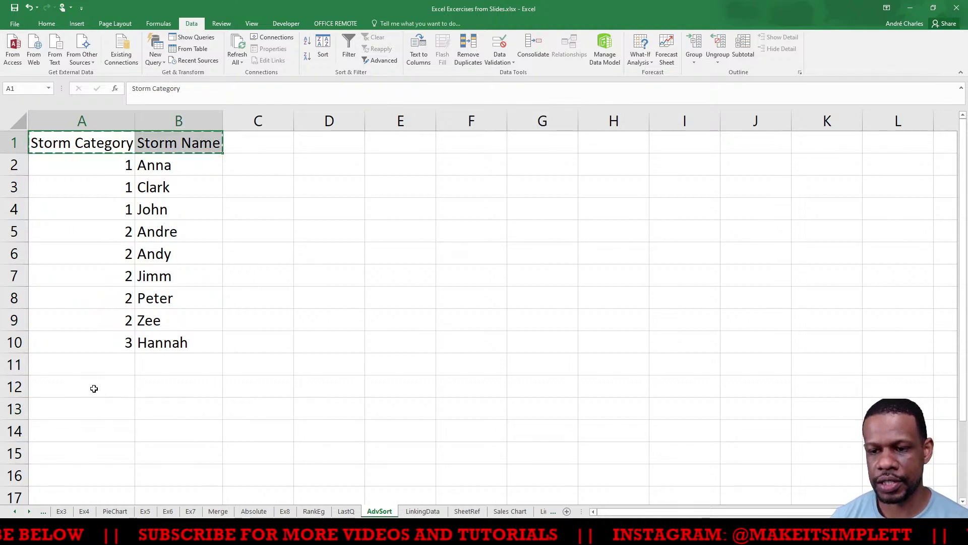
pyautogui.click(92, 386)
pyautogui.hotkey('ctrl', 'v')
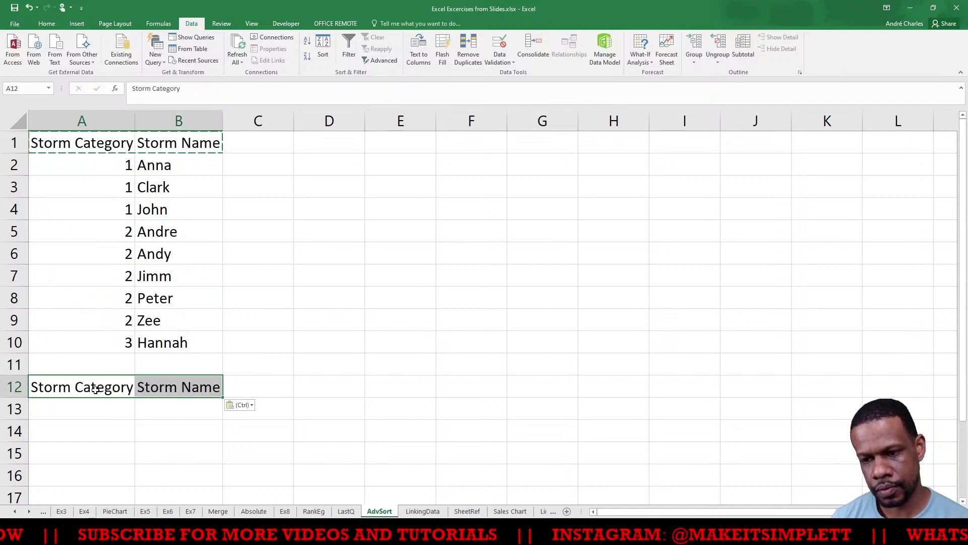
# Step: Enter 1 in A13 under the copied Storm Category heading as the filter criterion
pyautogui.click(70, 422)
pyautogui.click(78, 409)
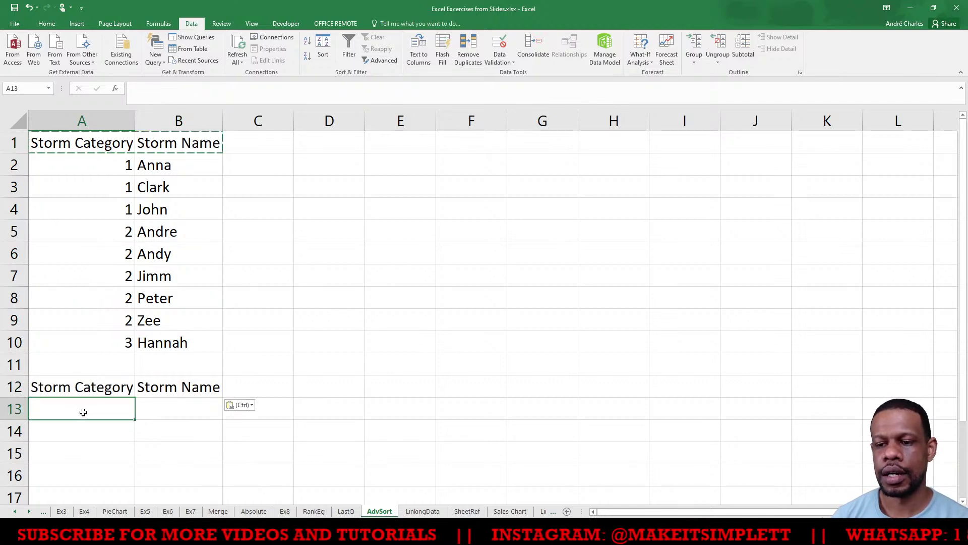
pyautogui.write('1')
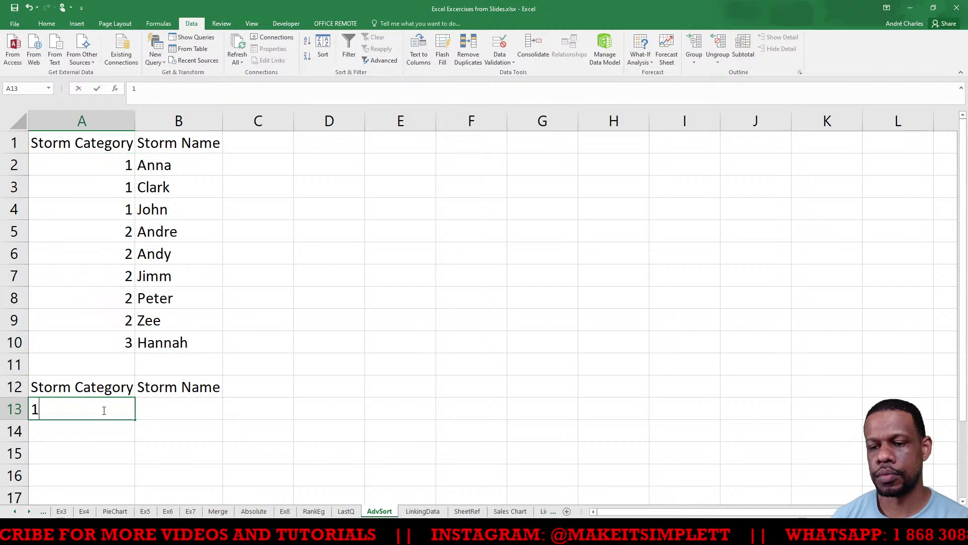
pyautogui.press('Return')
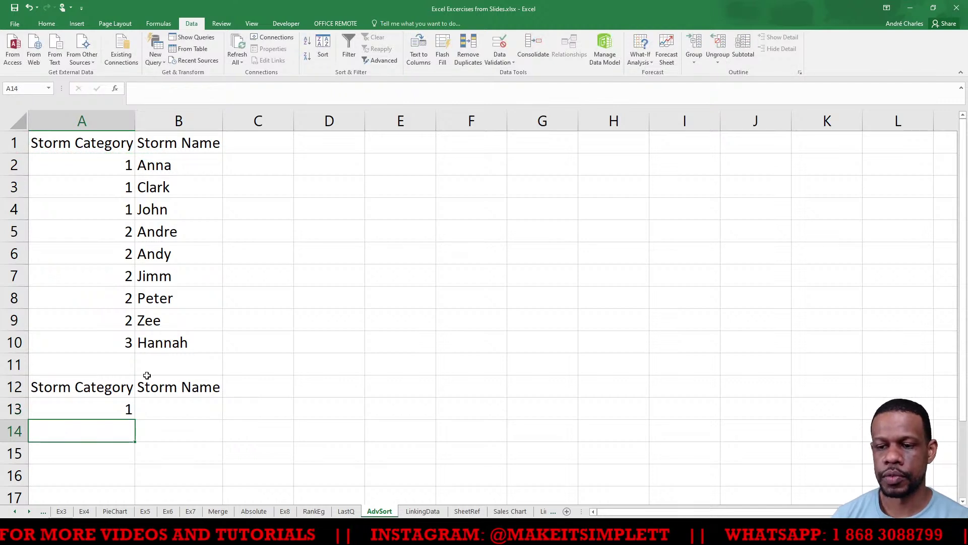
# Step: Review the storm table in A1:B10 against the criteria headings and value in A12:B13
pyautogui.moveTo(99, 387); pyautogui.dragTo(151, 408)
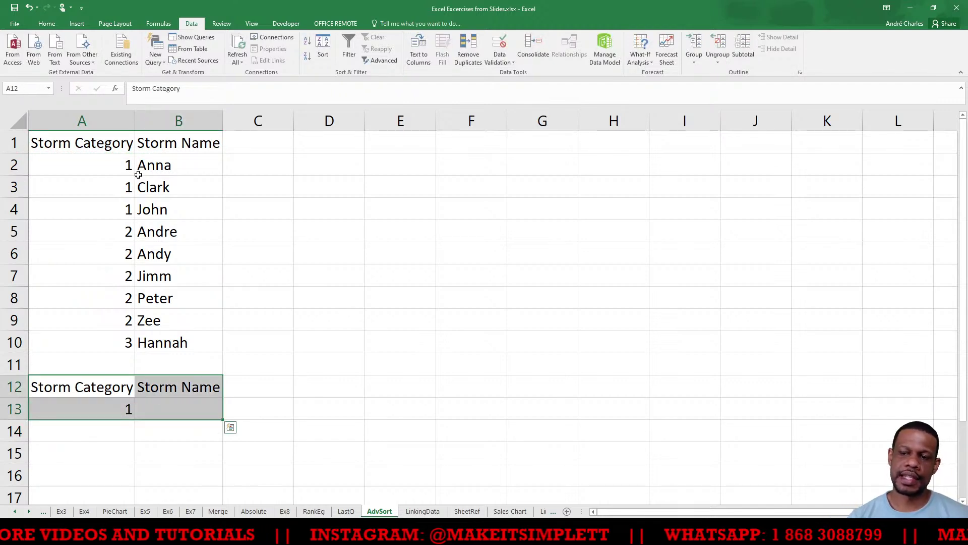
pyautogui.click(138, 165)
pyautogui.moveTo(96, 141); pyautogui.dragTo(789, 353)
pyautogui.click(187, 429)
pyautogui.moveTo(95, 398); pyautogui.dragTo(403, 408)
pyautogui.click(163, 440)
pyautogui.moveTo(86, 386); pyautogui.dragTo(183, 411)
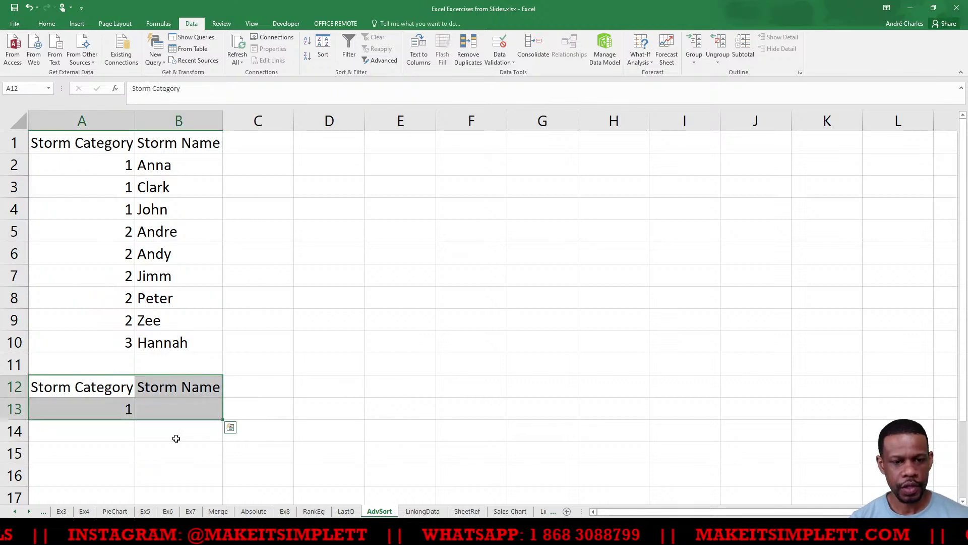
pyautogui.click(268, 409)
pyautogui.click(92, 384)
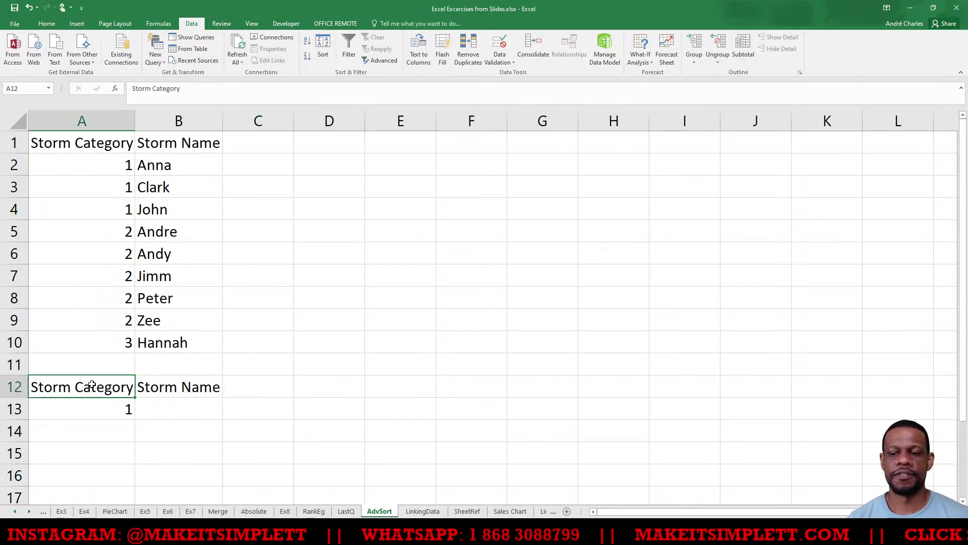
pyautogui.moveTo(94, 384); pyautogui.dragTo(189, 390)
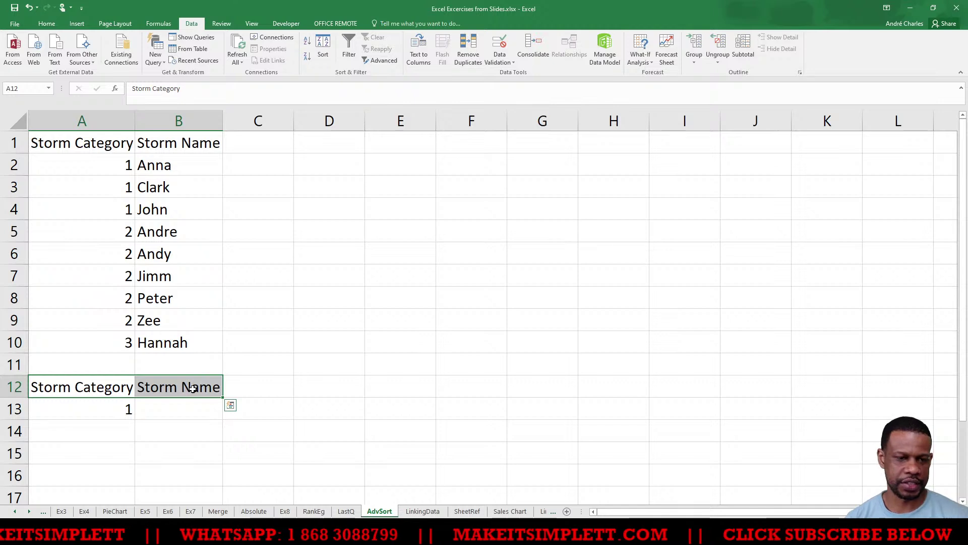
pyautogui.click(182, 409)
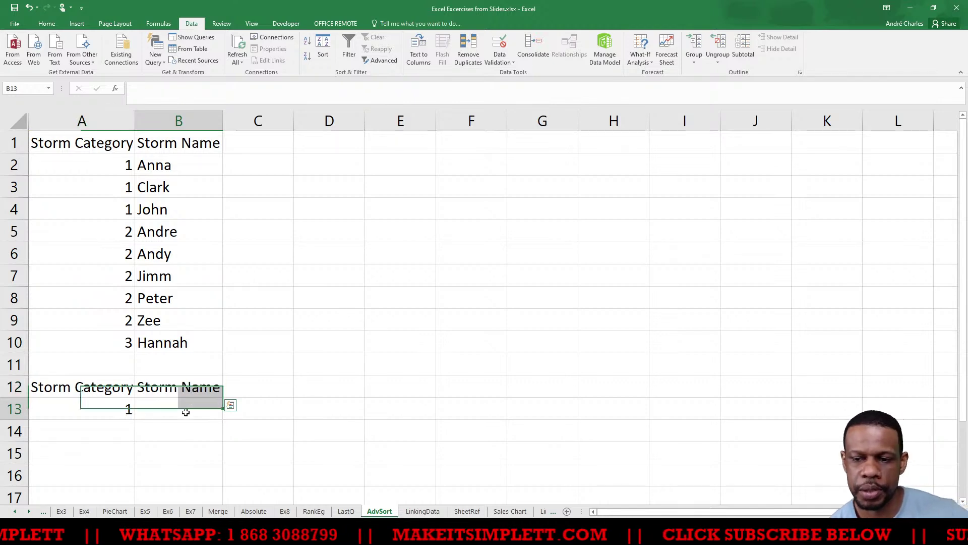
pyautogui.click(104, 387)
pyautogui.moveTo(163, 403); pyautogui.dragTo(145, 404)
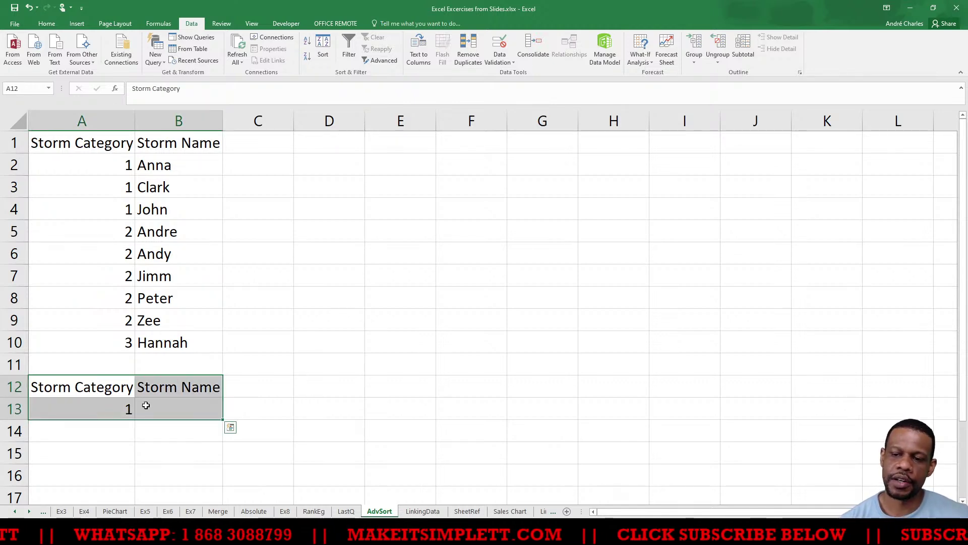
pyautogui.click(109, 405)
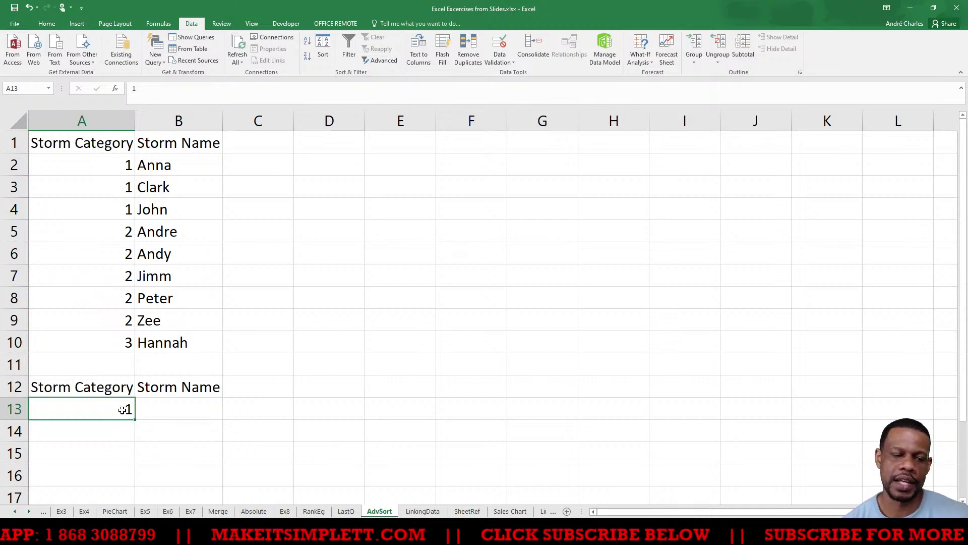
pyautogui.click(117, 388)
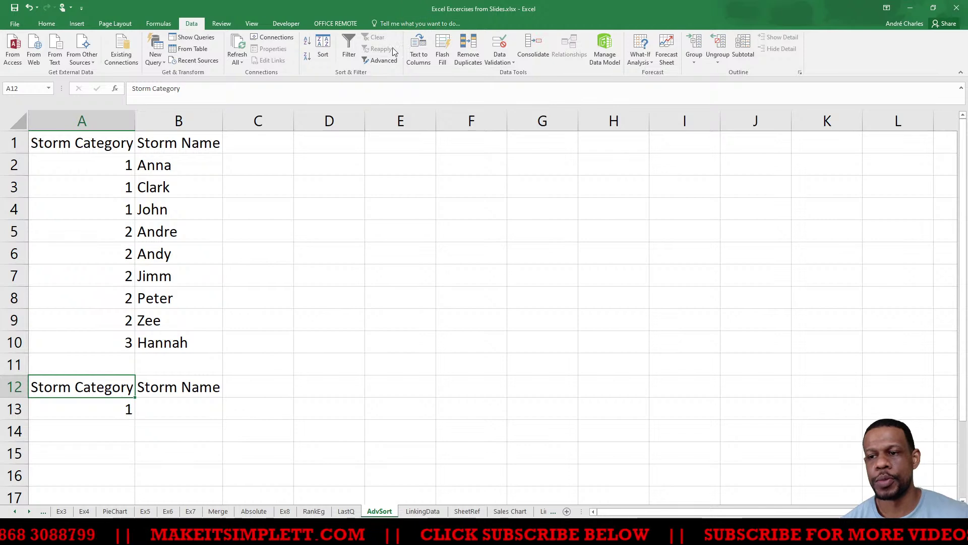
# Step: Set up an advanced filter with list range A1:B10 and criteria range A12:B13 on the AdvSort sheet
pyautogui.click(375, 60)
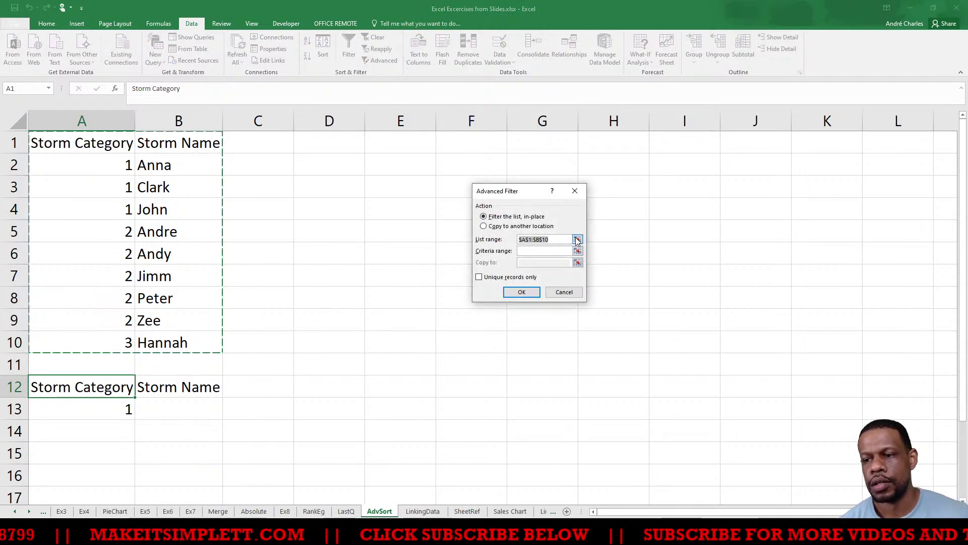
pyautogui.click(579, 237)
pyautogui.moveTo(83, 143); pyautogui.dragTo(178, 348)
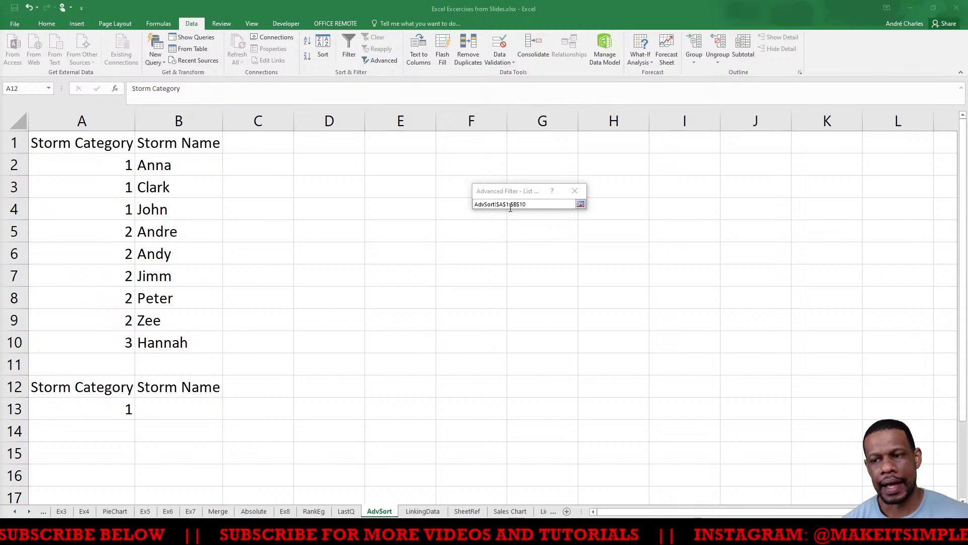
pyautogui.click(581, 205)
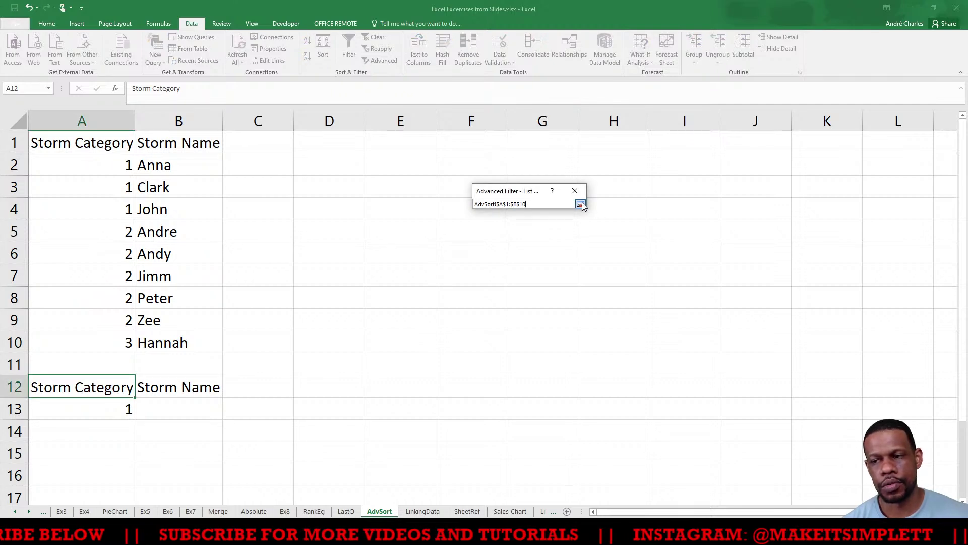
pyautogui.click(581, 204)
pyautogui.click(578, 250)
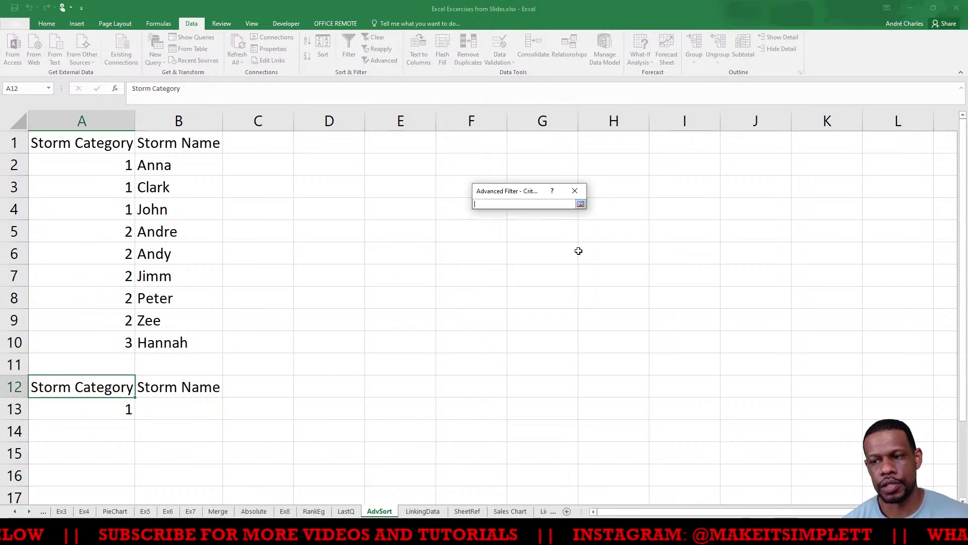
pyautogui.moveTo(97, 385); pyautogui.dragTo(164, 408)
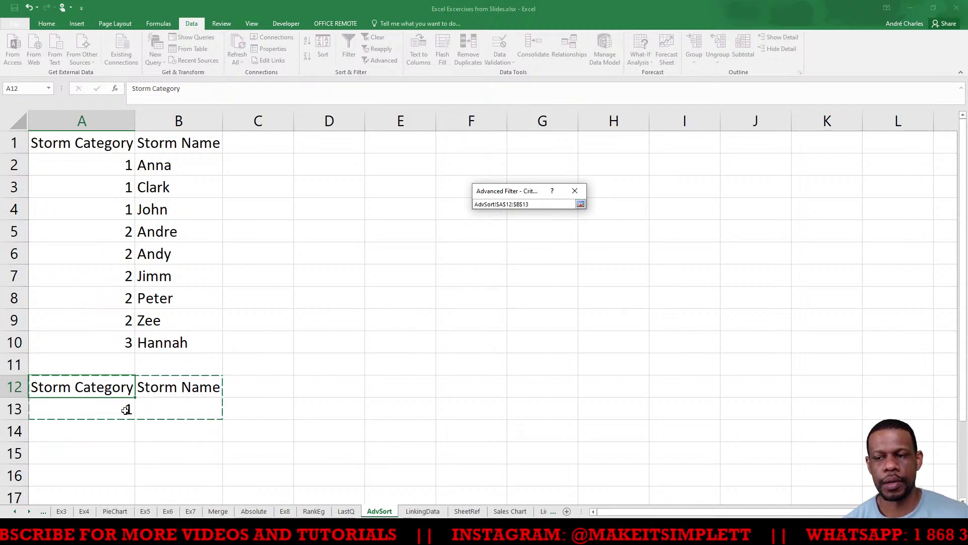
pyautogui.click(581, 204)
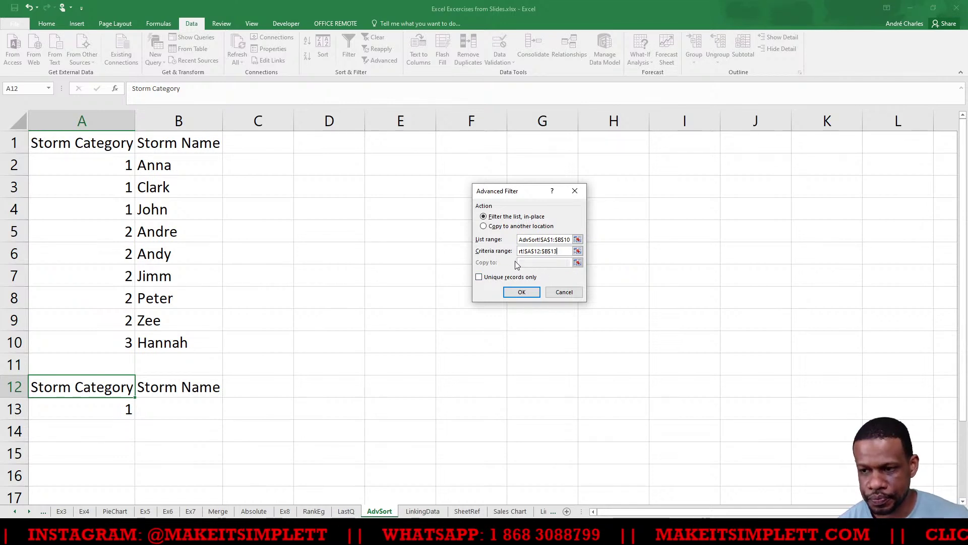
# Step: Set the advanced filter to copy its results to another location starting at A15, and run it
pyautogui.click(484, 227)
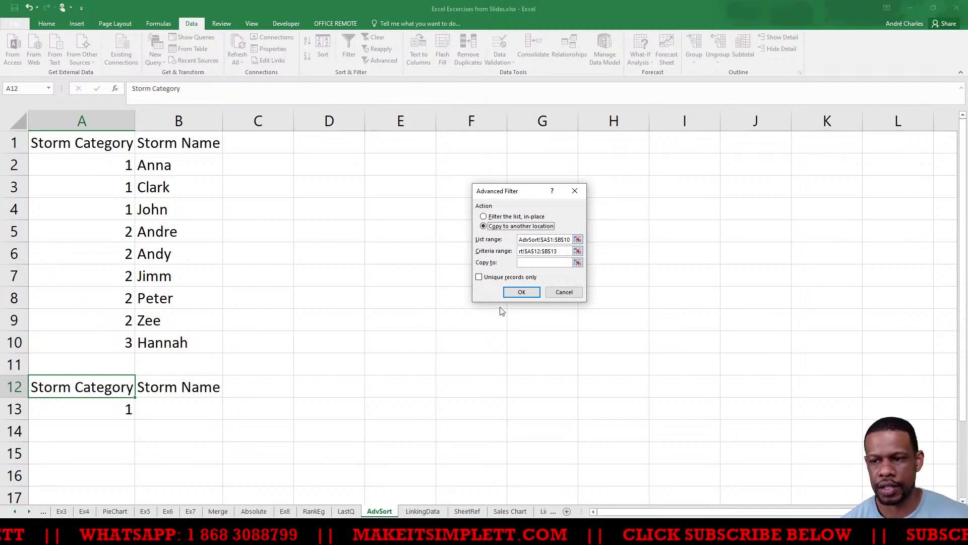
pyautogui.click(484, 216)
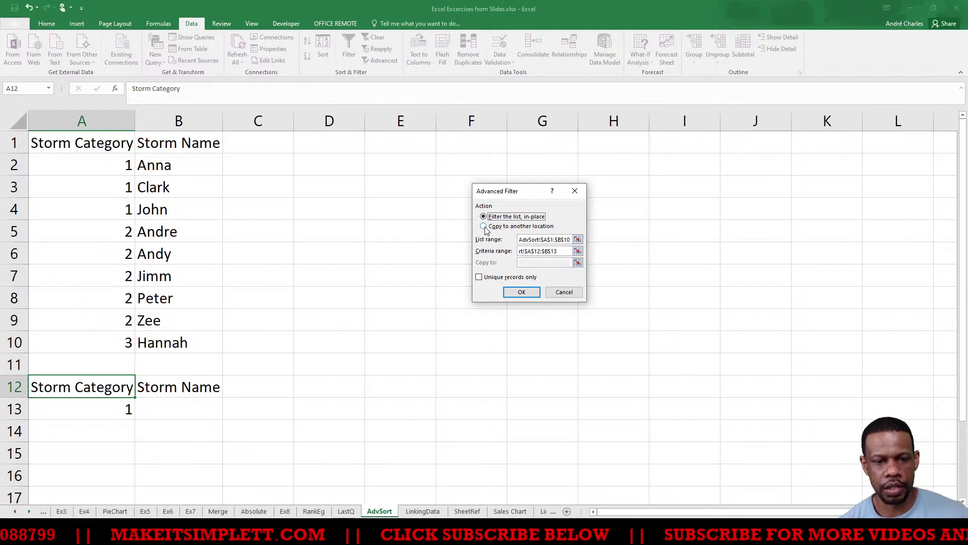
pyautogui.click(484, 226)
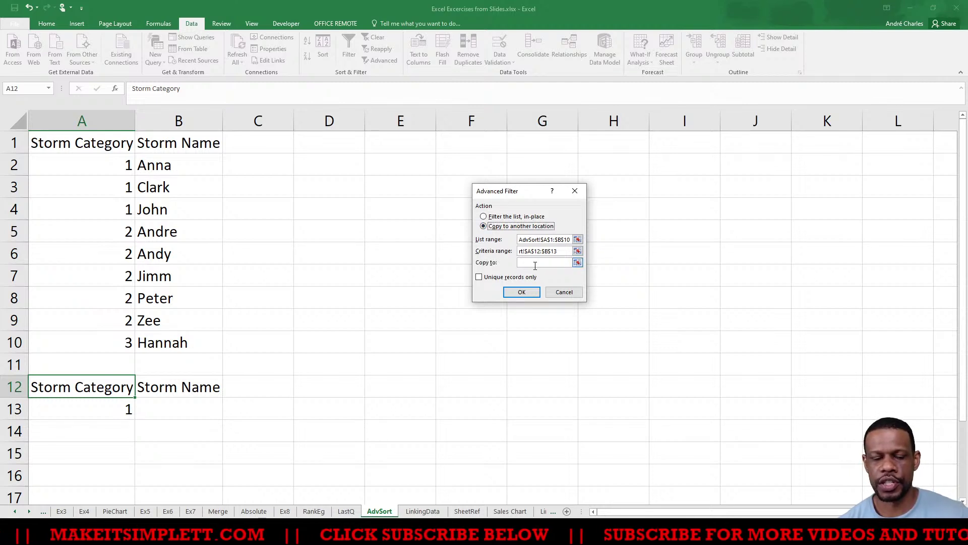
pyautogui.click(577, 261)
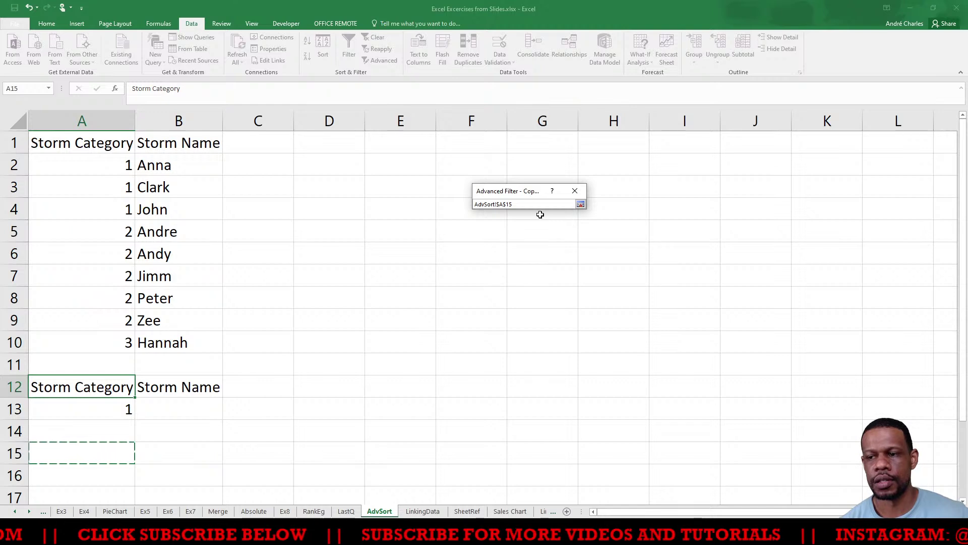
pyautogui.click(581, 204)
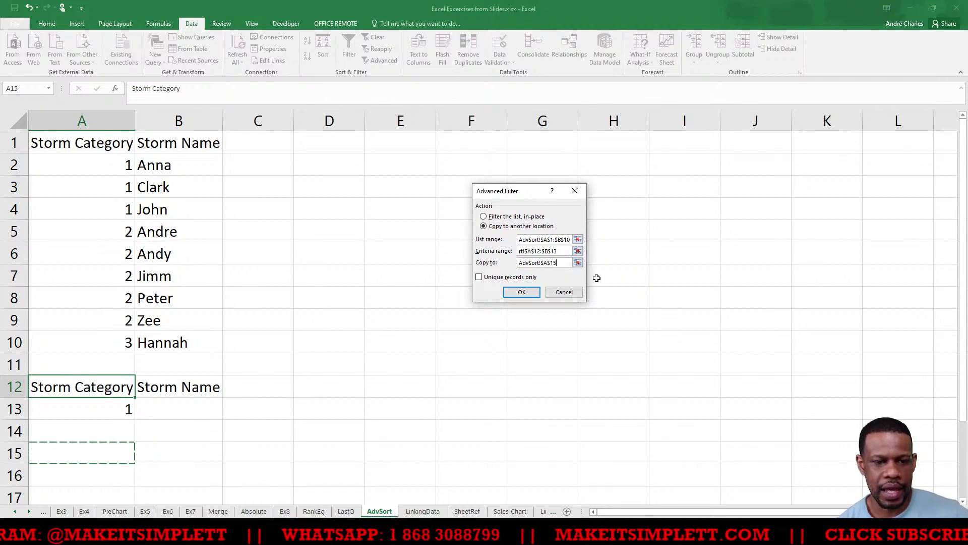
pyautogui.click(523, 291)
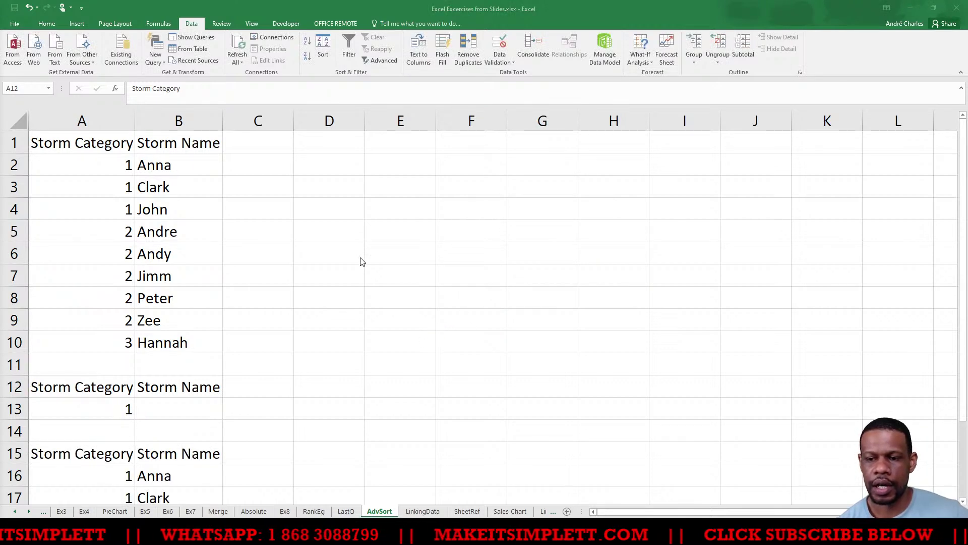
# Step: Try 2 as the Storm Category criterion in A13 and undo the entry
pyautogui.scroll(-3, 288, 348)
pyautogui.scroll(1, 289, 351)
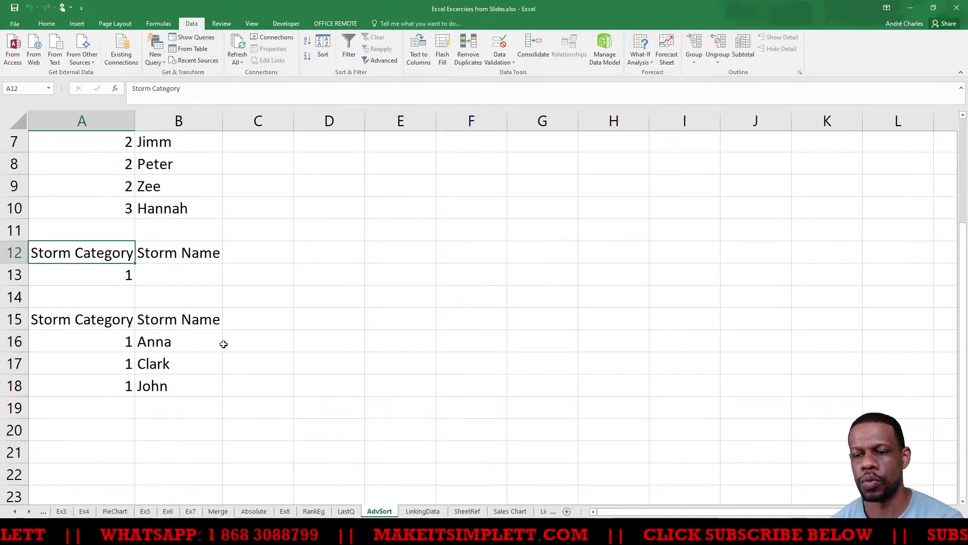
pyautogui.click(107, 277)
pyautogui.write('2')
pyautogui.press('Return')
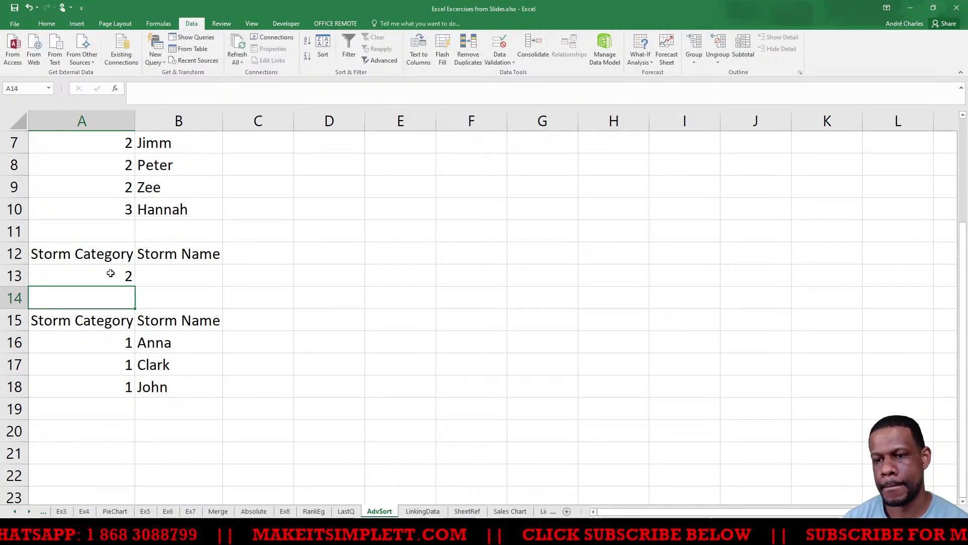
pyautogui.hotkey('ctrl', 'z')
pyautogui.click(366, 319)
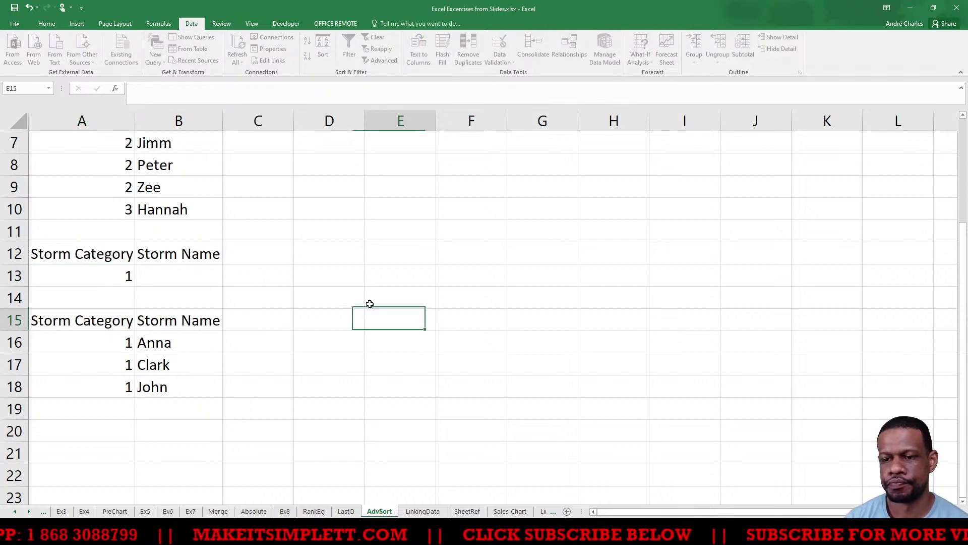
# Step: Clear the criteria range and the extracted storm records from A12:C18
pyautogui.scroll(2, 312, 283)
pyautogui.scroll(-1, 311, 289)
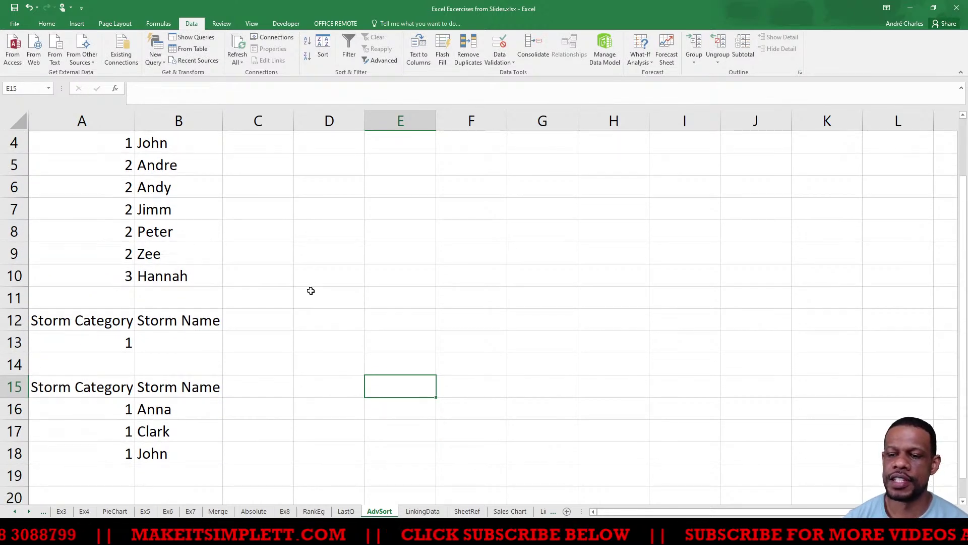
pyautogui.scroll(-1, 311, 290)
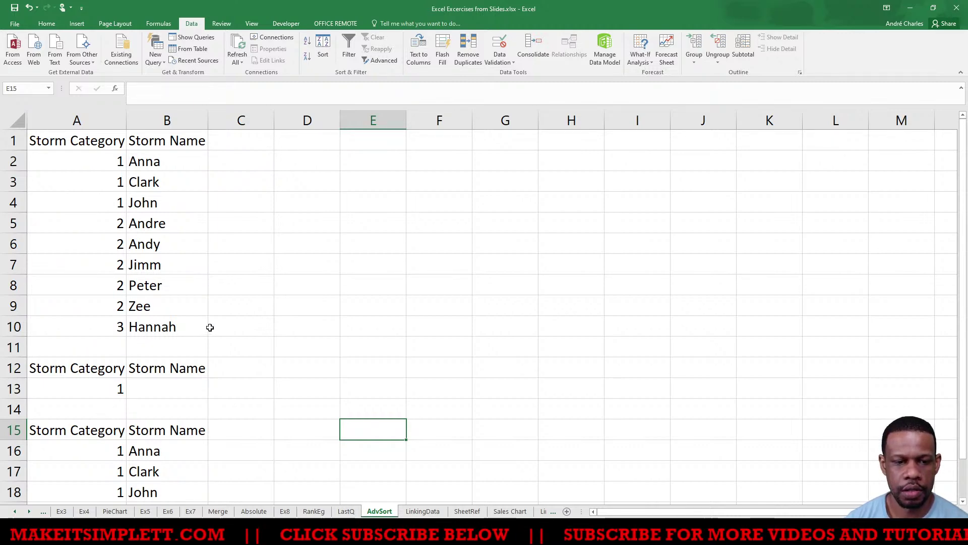
pyautogui.scroll(-1, 213, 327)
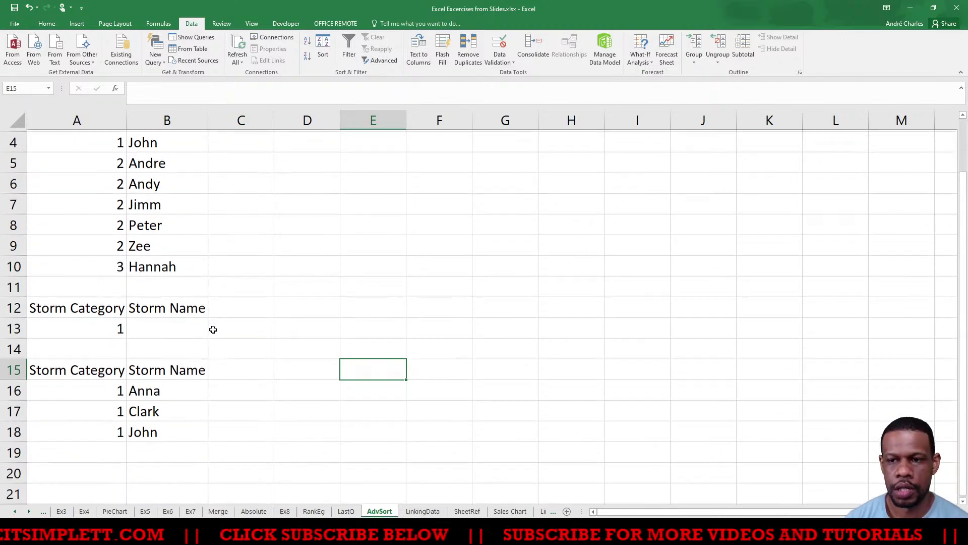
pyautogui.scroll(1, 212, 327)
pyautogui.scroll(-1, 212, 327)
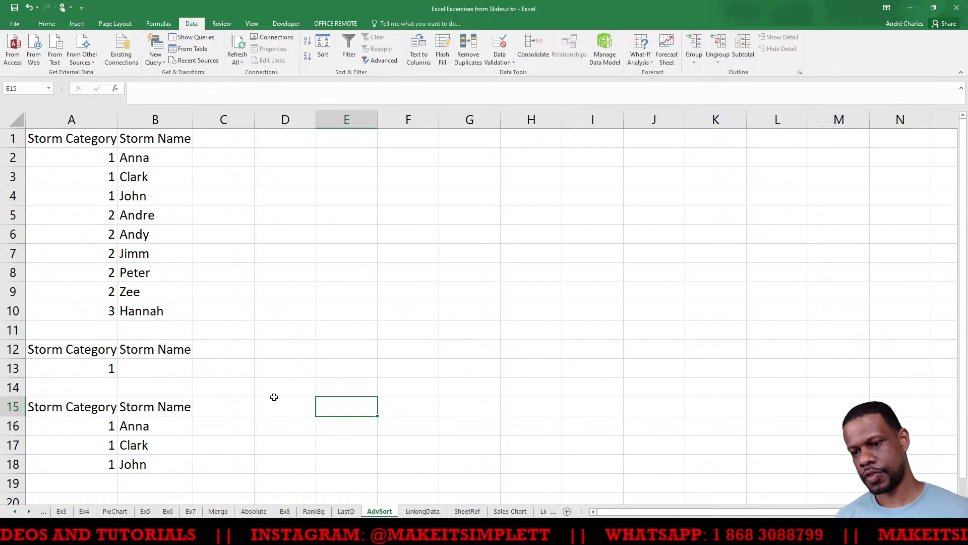
pyautogui.click(198, 373)
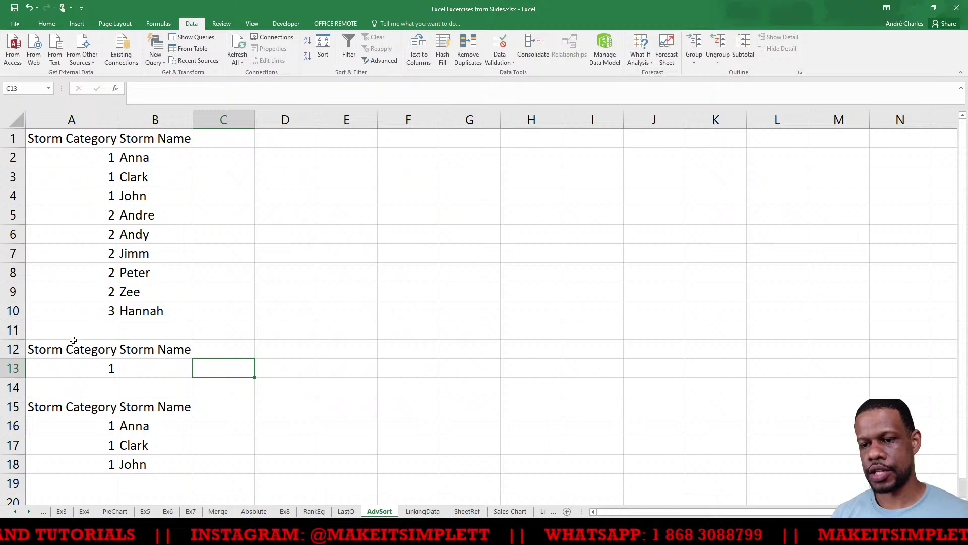
pyautogui.moveTo(73, 340); pyautogui.dragTo(213, 467)
pyautogui.press('Delete')
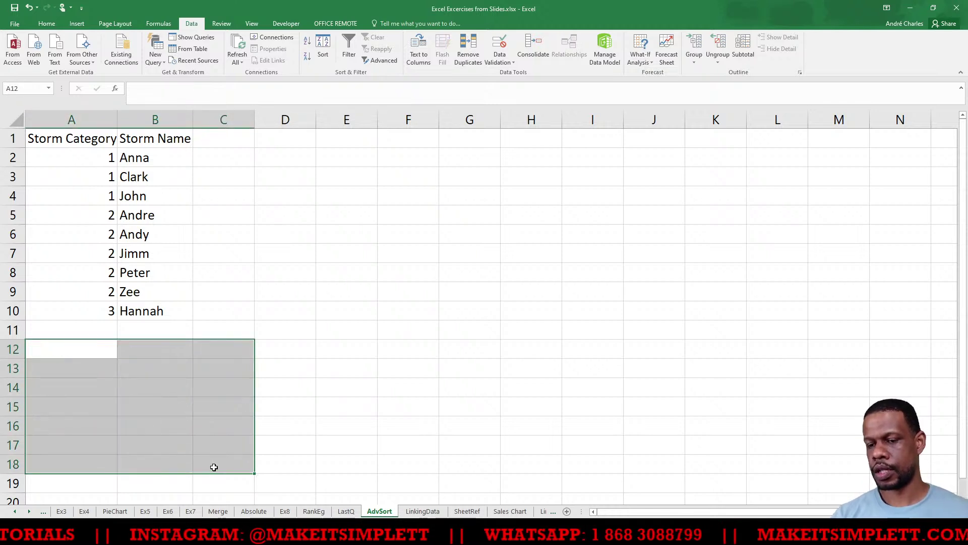
# Step: Look through the Merge and Ex7 worksheets and open the Ex6 car rental worksheet
pyautogui.click(218, 512)
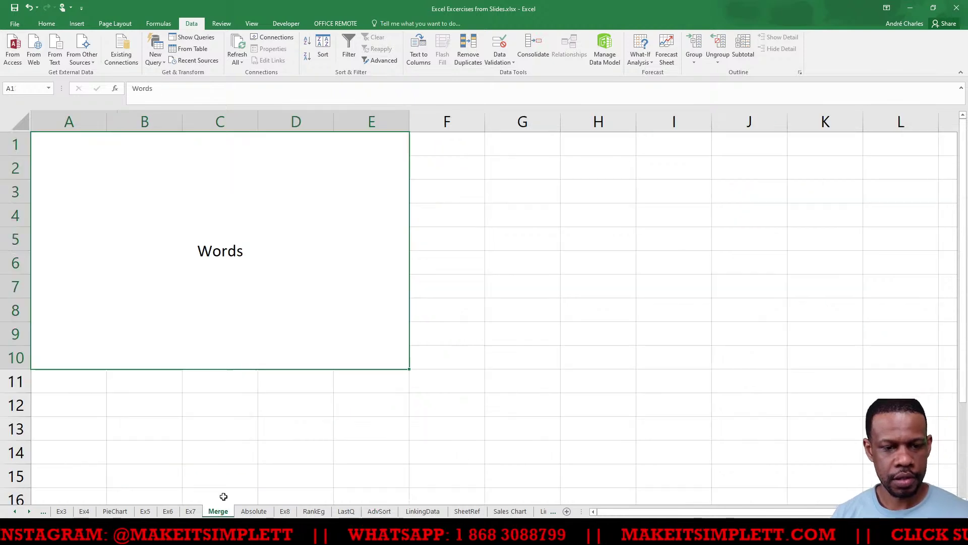
pyautogui.click(192, 511)
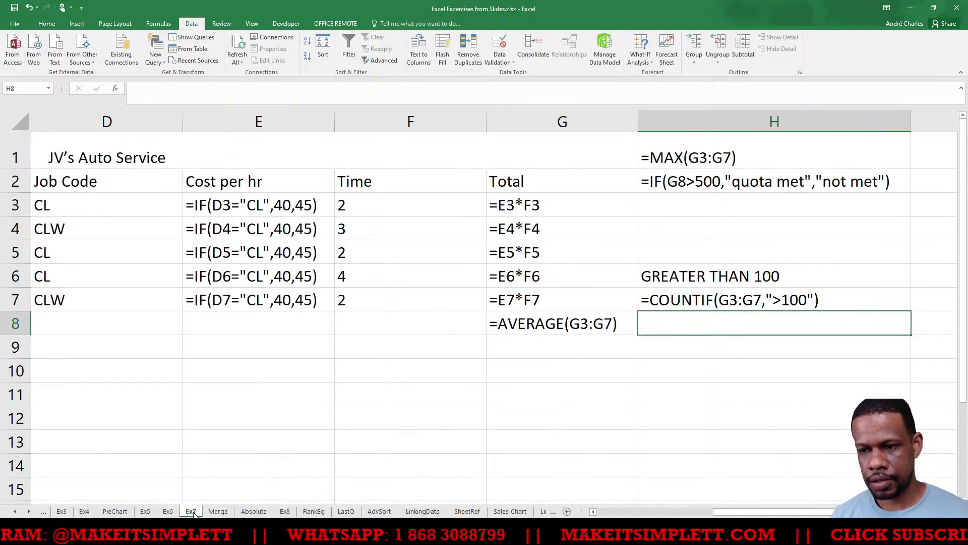
pyautogui.click(169, 511)
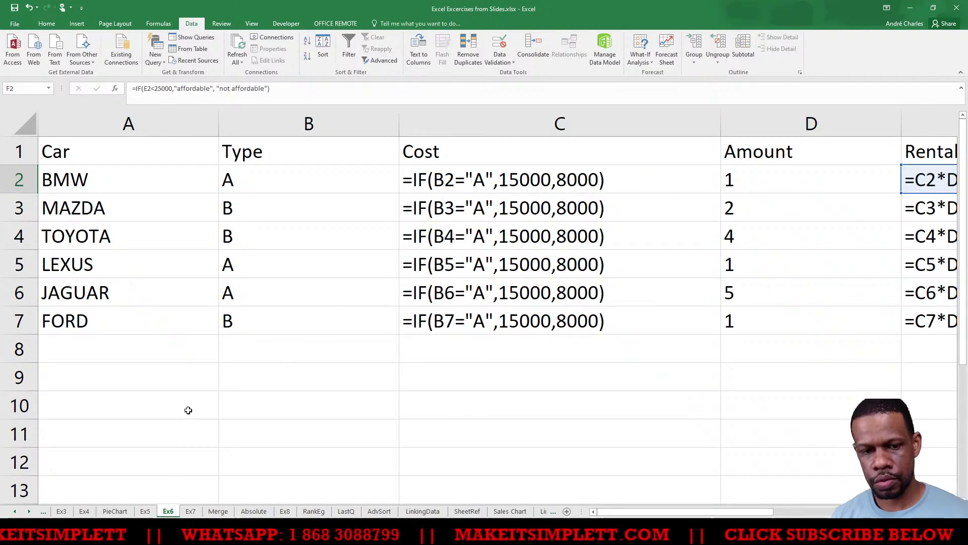
# Step: Switch the Ex6 car rental worksheet from showing formulas to showing calculated values
pyautogui.click(313, 386)
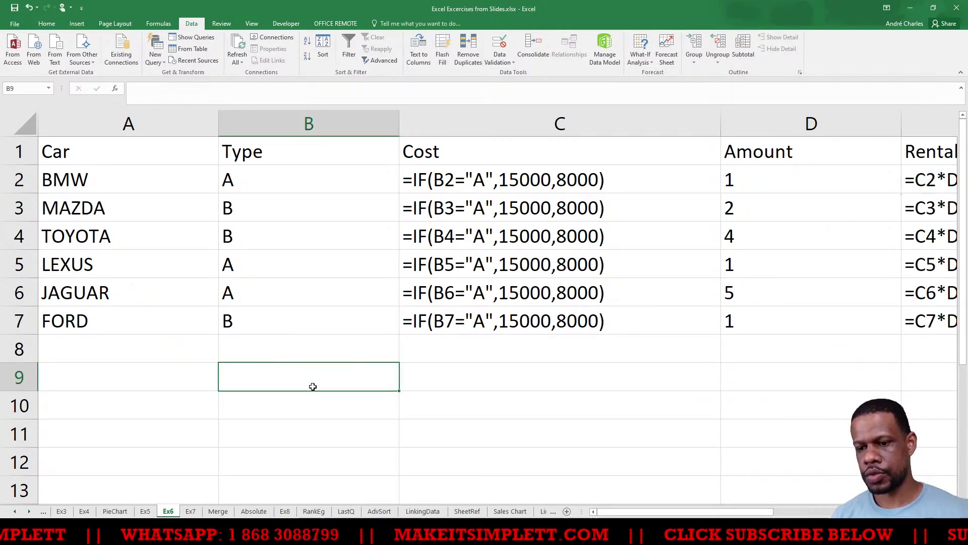
pyautogui.hotkey('ctrl', '`')
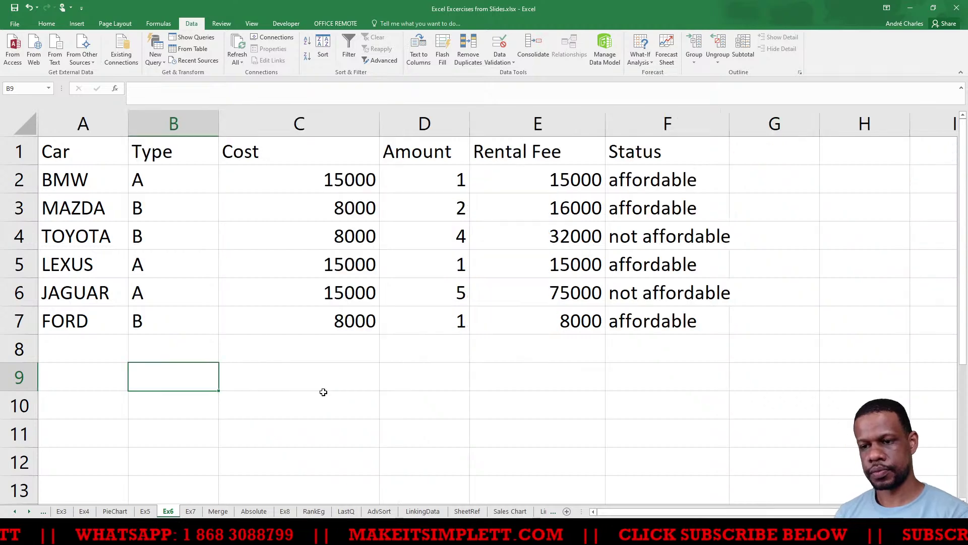
pyautogui.click(347, 407)
pyautogui.keyDown('ctrl'); pyautogui.scroll(-3, 458, 384); pyautogui.keyUp('ctrl')
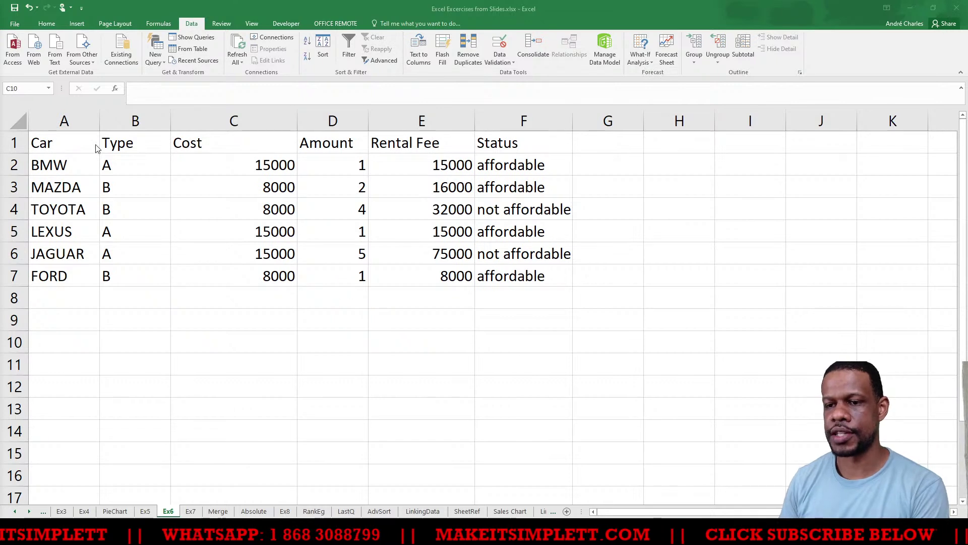
# Step: Copy the car rental column headings from A1:F1 to row 10, starting at A10
pyautogui.click(65, 323)
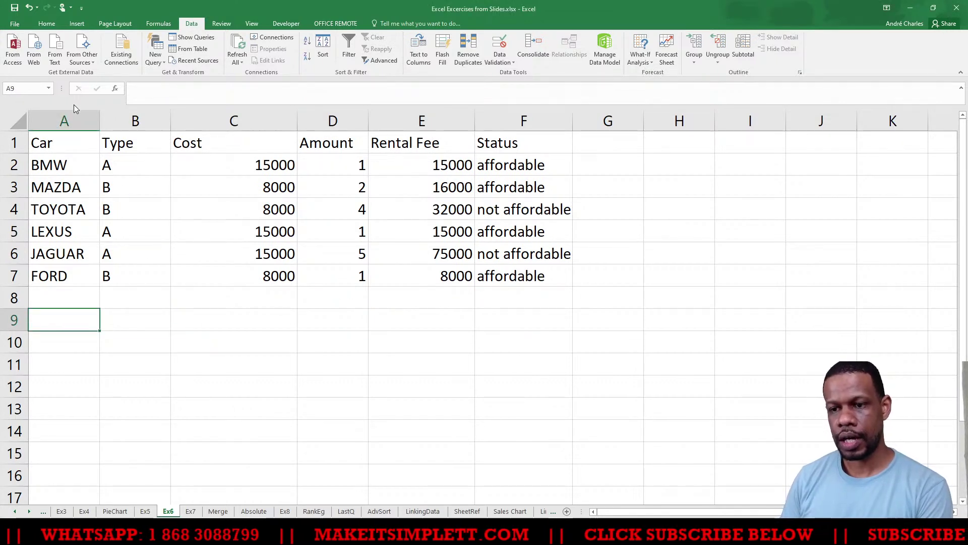
pyautogui.moveTo(71, 138); pyautogui.dragTo(524, 142)
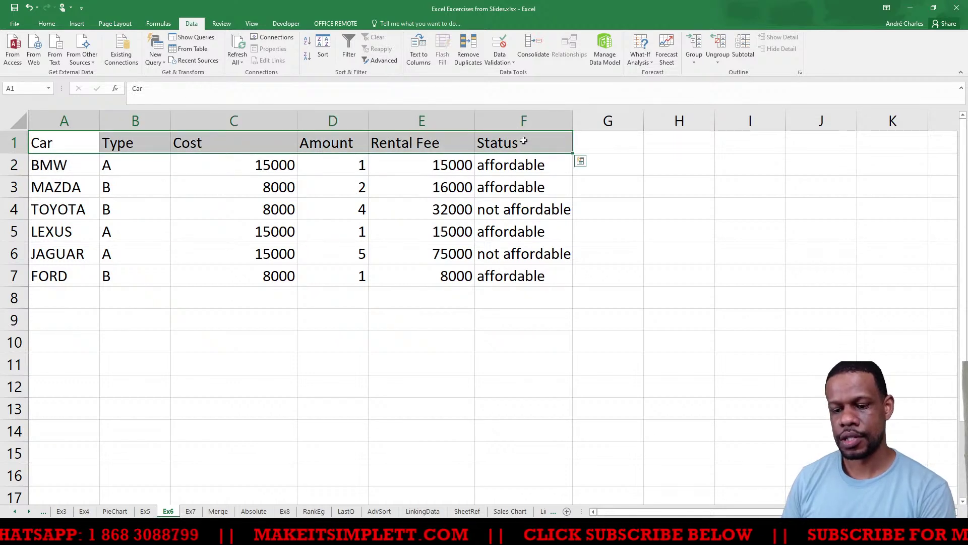
pyautogui.hotkey('ctrl', 'c')
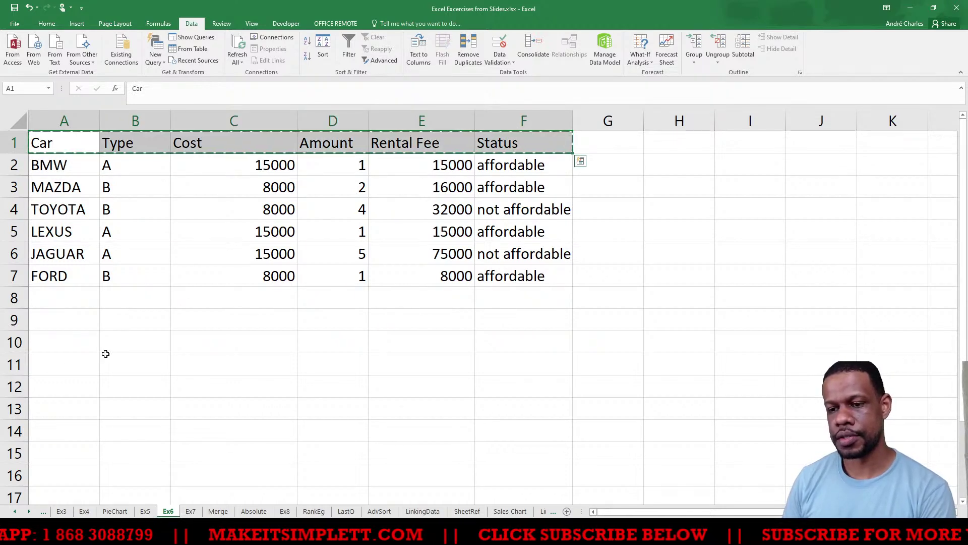
pyautogui.click(64, 340)
pyautogui.click(67, 321)
pyautogui.click(65, 344)
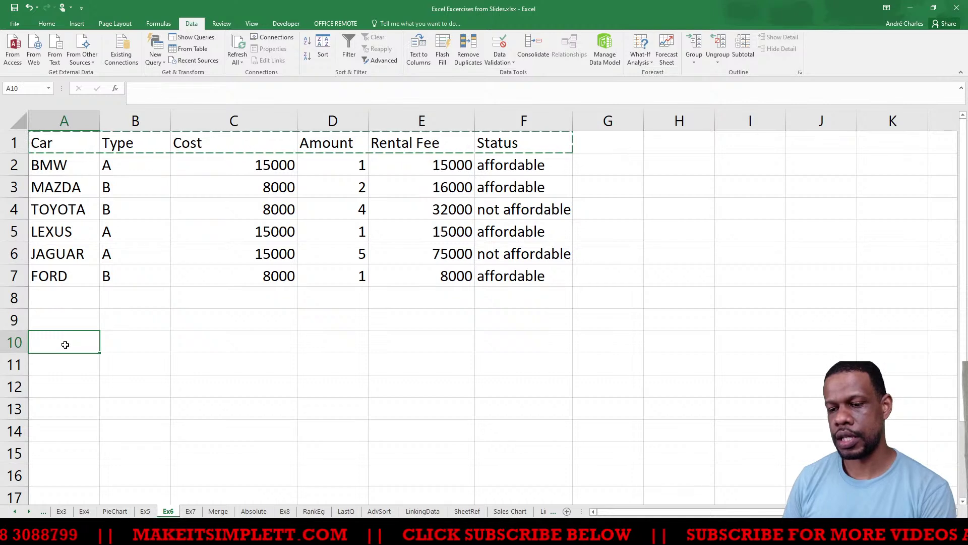
pyautogui.hotkey('ctrl', 'v')
pyautogui.click(333, 407)
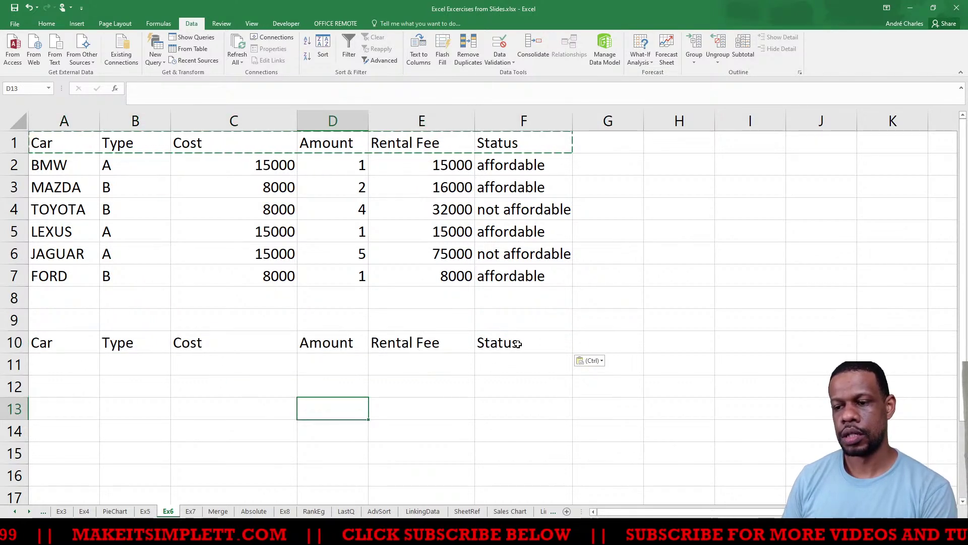
# Step: Fill the copied heading row A10:F10 with yellow
pyautogui.moveTo(74, 348); pyautogui.dragTo(523, 344)
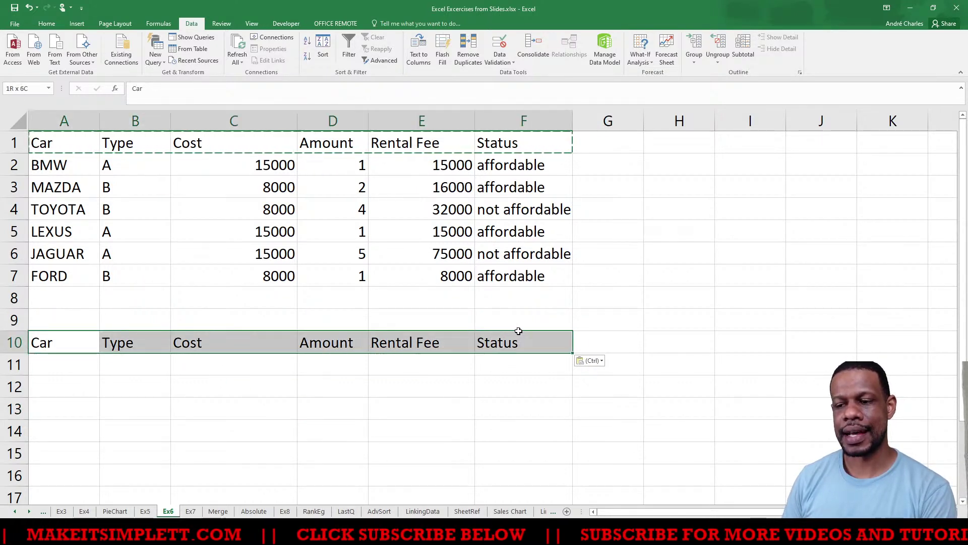
pyautogui.click(123, 186)
pyautogui.moveTo(65, 143); pyautogui.dragTo(551, 141)
pyautogui.click(174, 384)
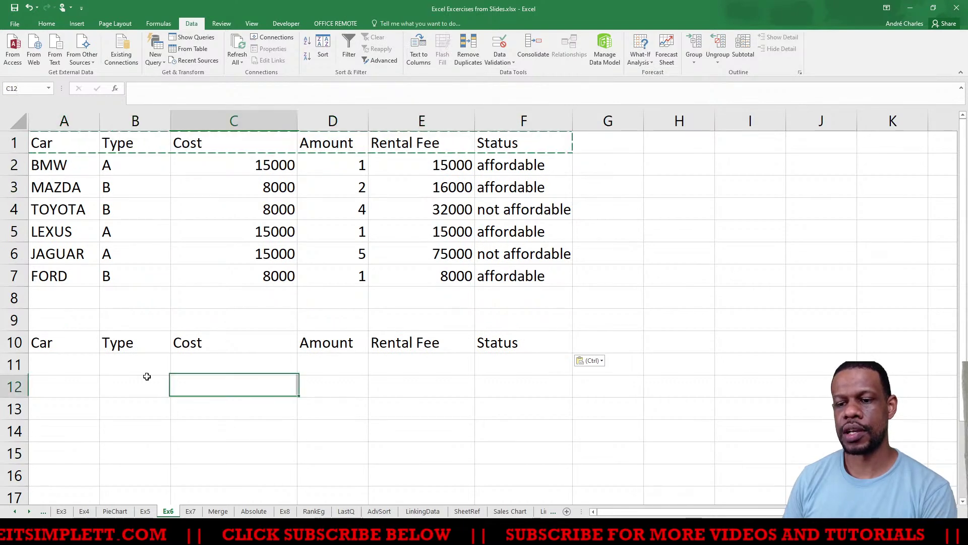
pyautogui.moveTo(38, 343); pyautogui.dragTo(505, 341)
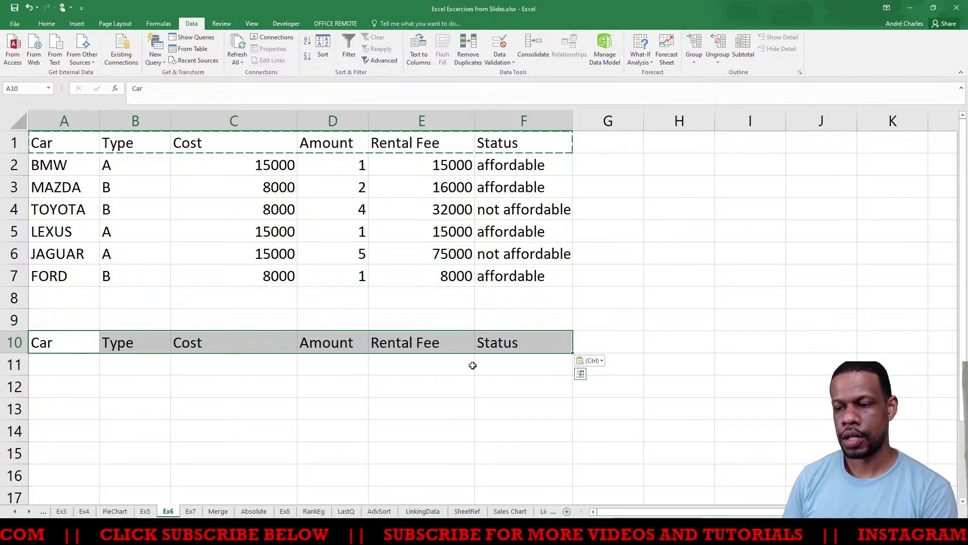
pyautogui.click(490, 364)
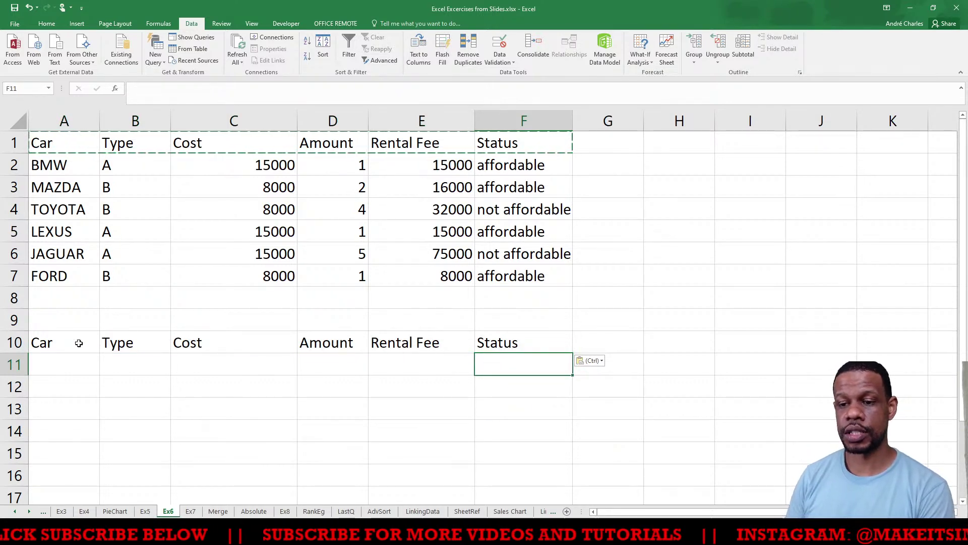
pyautogui.moveTo(76, 342); pyautogui.dragTo(540, 339)
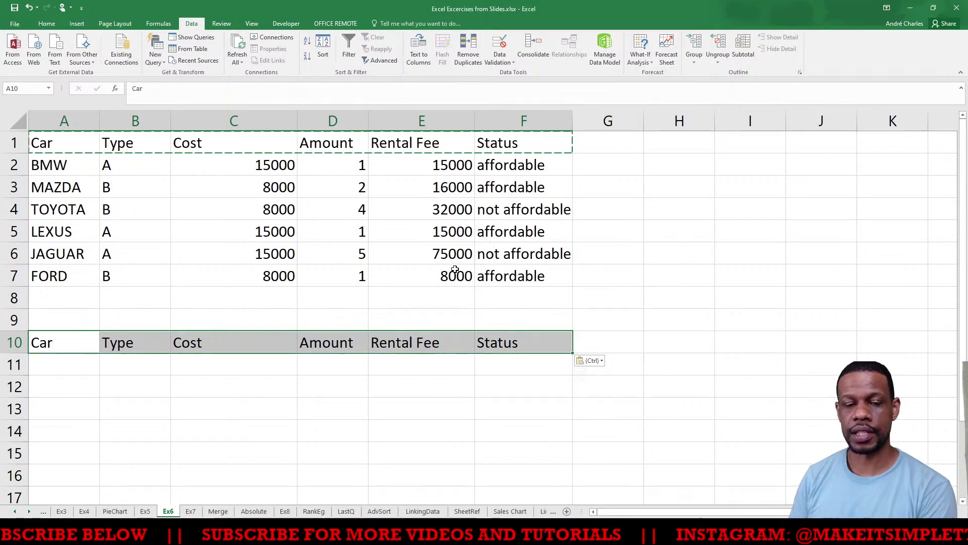
pyautogui.click(43, 23)
pyautogui.click(153, 56)
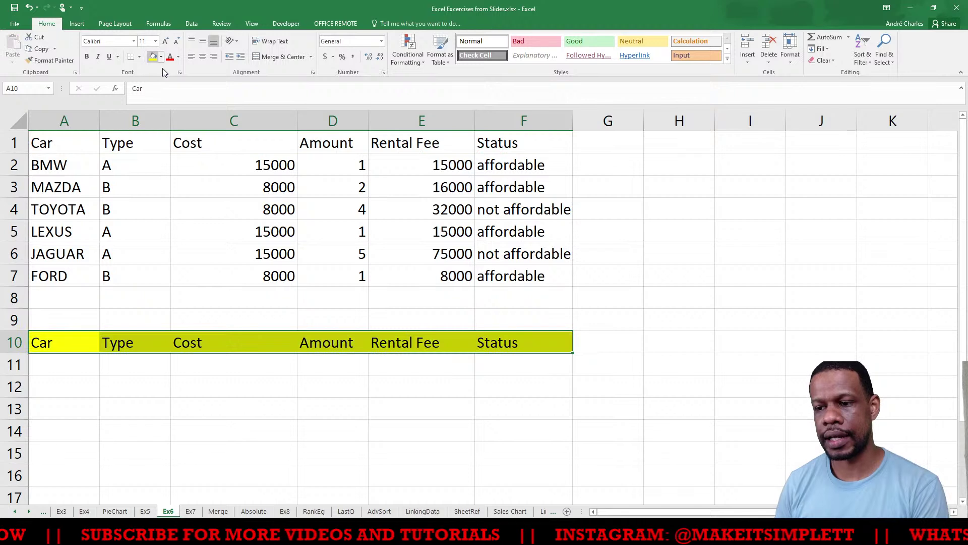
pyautogui.click(398, 406)
# Step: Fill cell F11, below the copied Status heading, with dark red
pyautogui.click(516, 361)
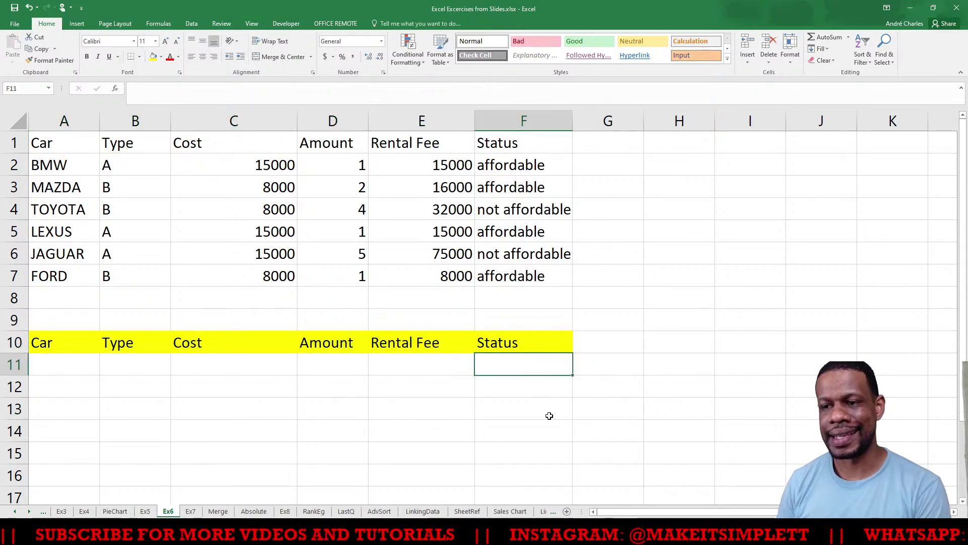
pyautogui.click(160, 56)
pyautogui.click(152, 135)
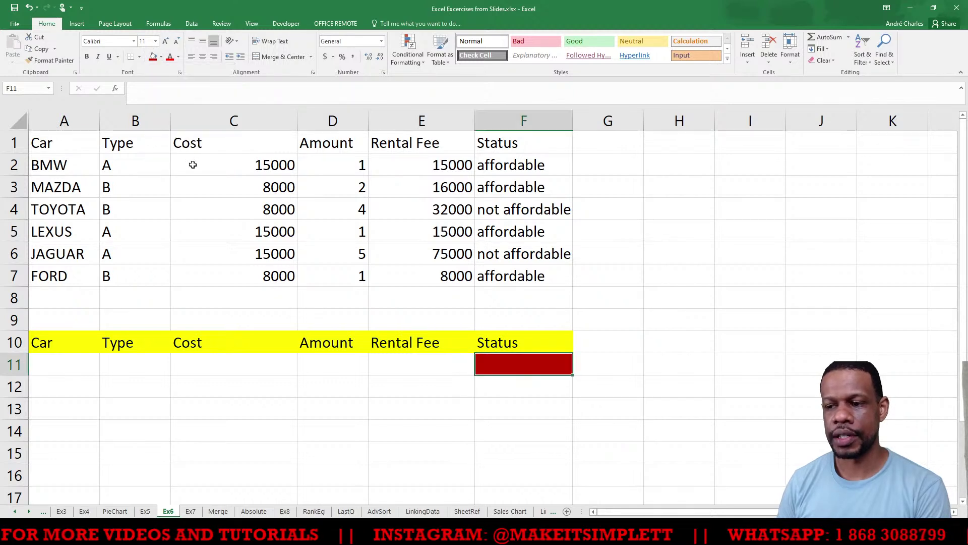
pyautogui.click(522, 475)
# Step: Enter affordable in F11 as the Status criterion, in lowercase letters
pyautogui.click(512, 365)
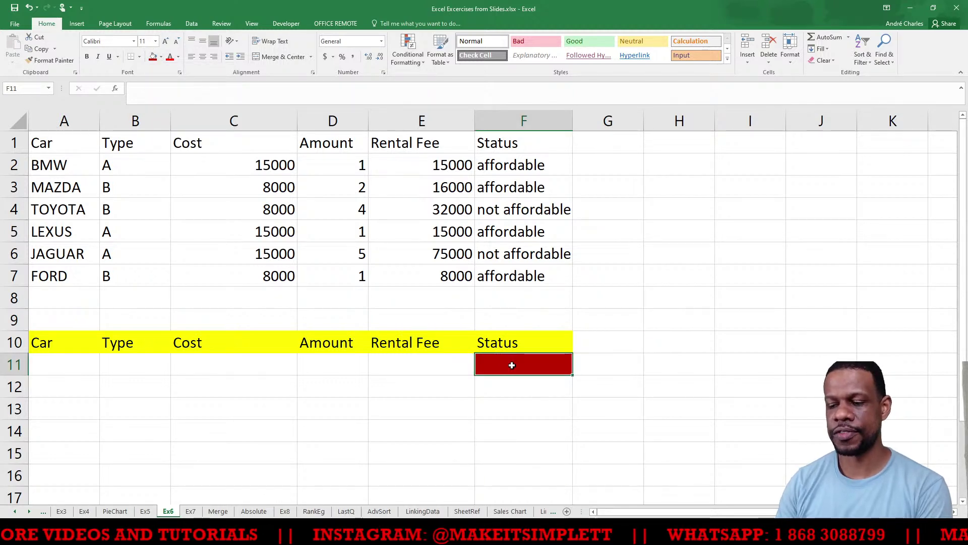
pyautogui.write('AF')
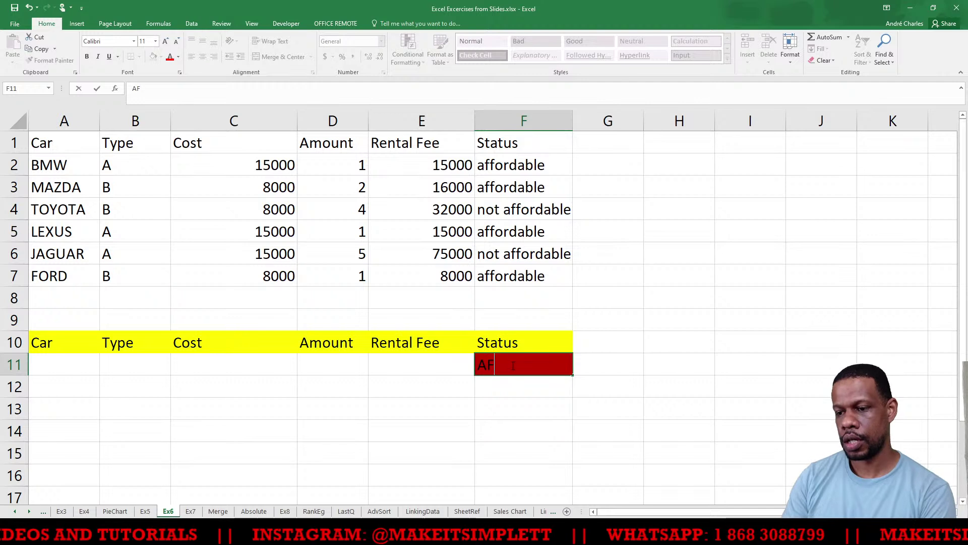
pyautogui.press('BackSpace')
pyautogui.press('BackSpace')
pyautogui.press('capslock')
pyautogui.write('afforda')
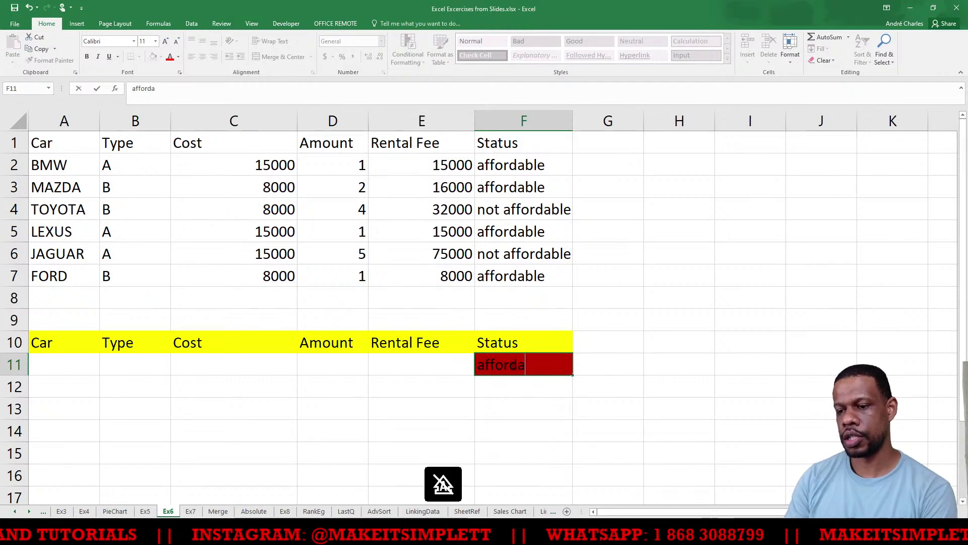
pyautogui.write('ble')
pyautogui.click(584, 410)
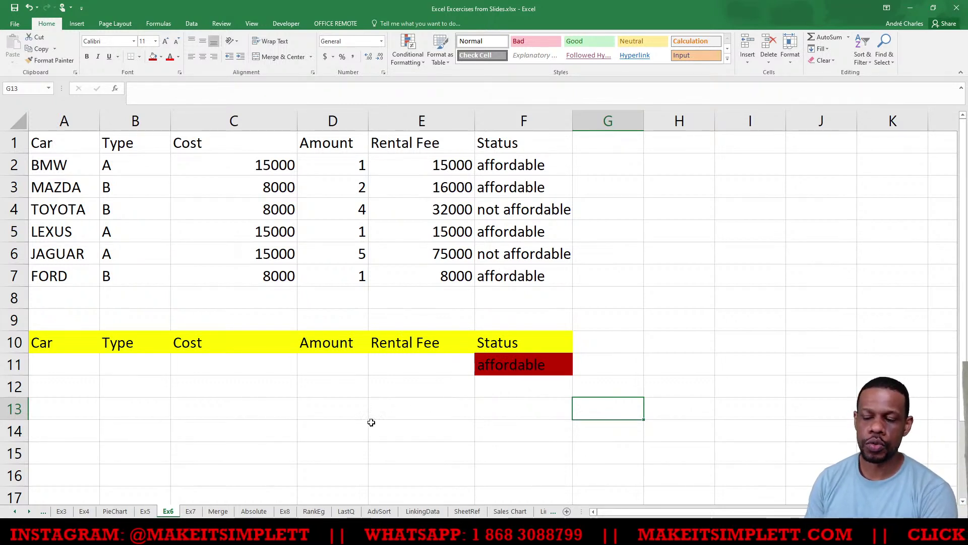
# Step: Start an advanced filter with A1:F7 as the list range and A10:F11 as the criteria range
pyautogui.click(192, 24)
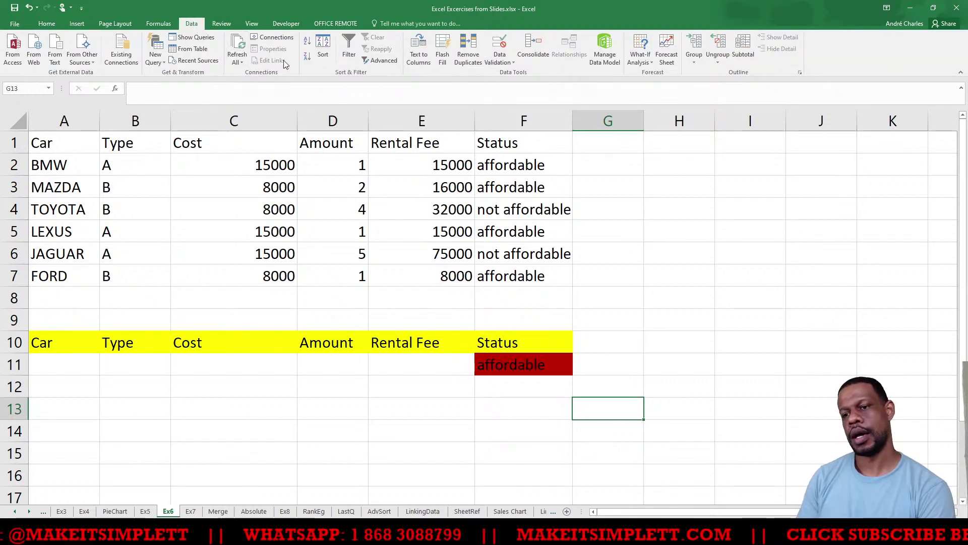
pyautogui.click(384, 61)
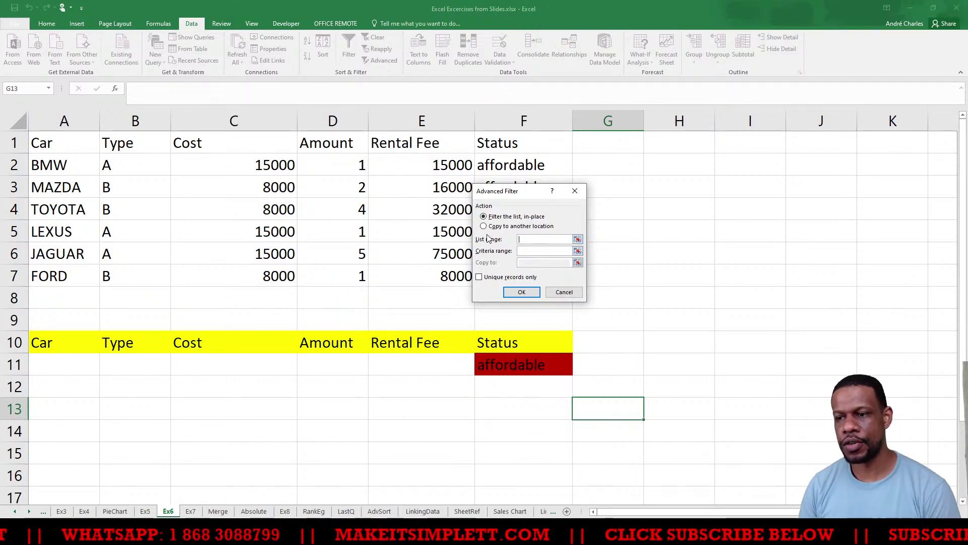
pyautogui.click(578, 240)
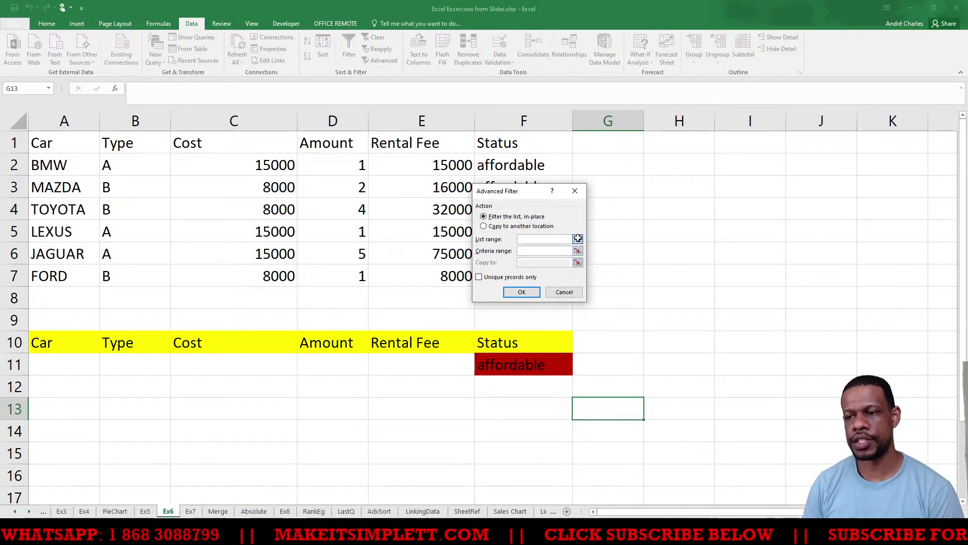
pyautogui.moveTo(65, 144); pyautogui.dragTo(521, 272)
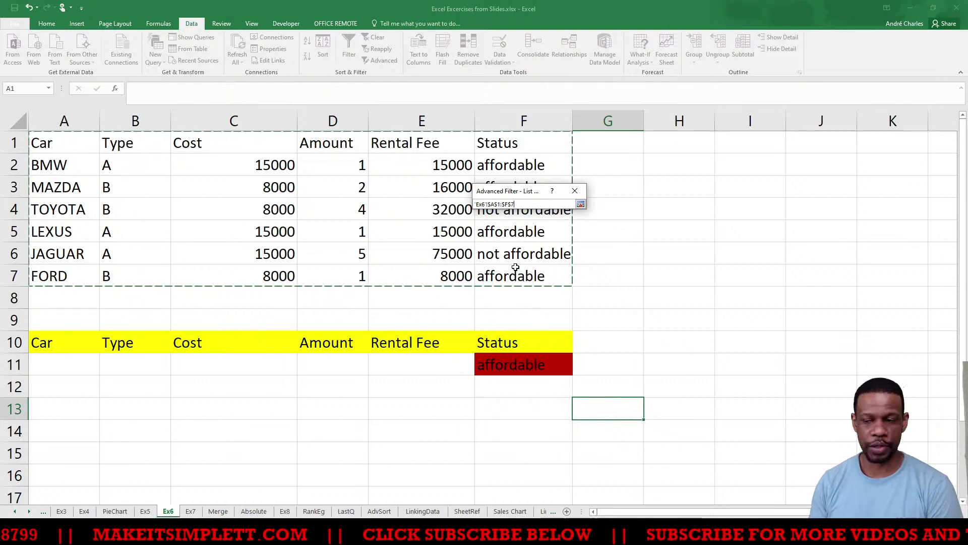
pyautogui.click(581, 203)
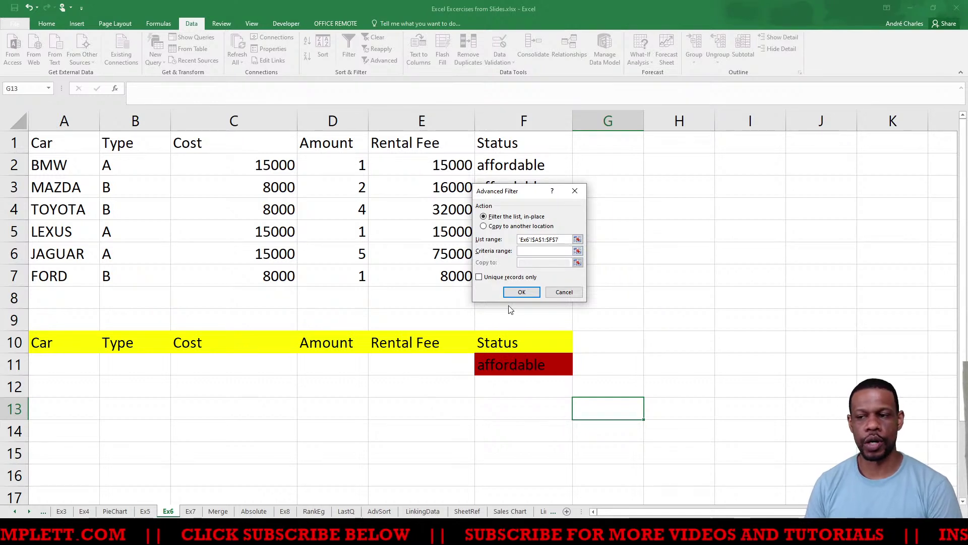
pyautogui.click(578, 250)
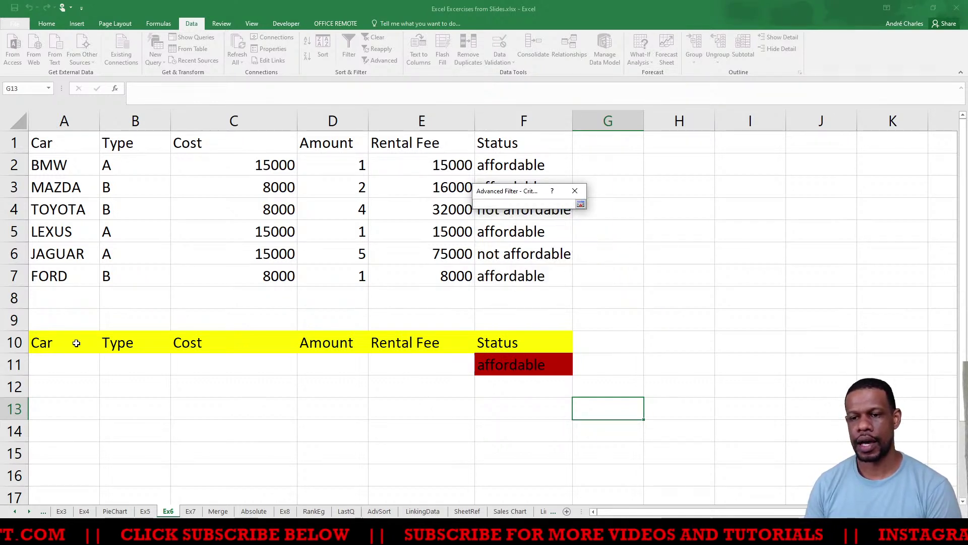
pyautogui.moveTo(76, 343); pyautogui.dragTo(547, 363)
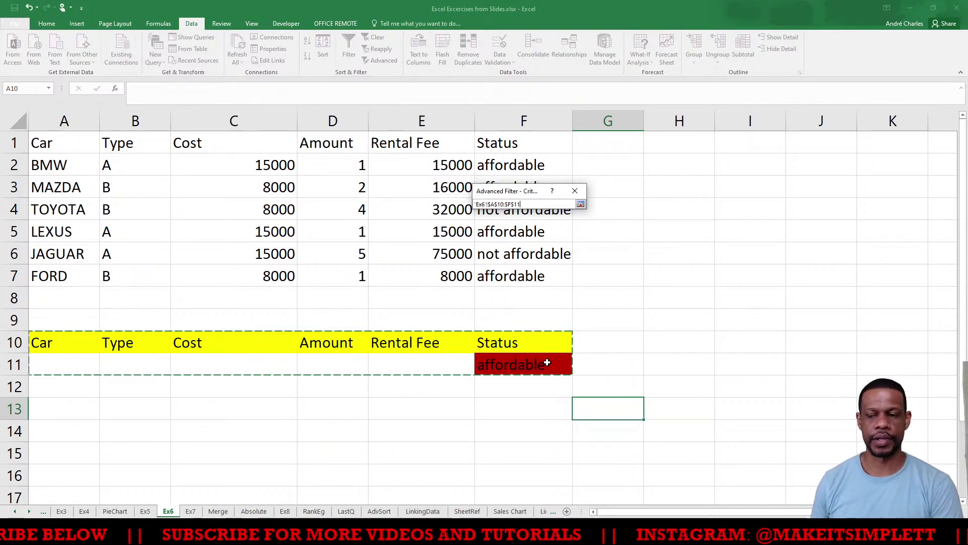
pyautogui.click(581, 204)
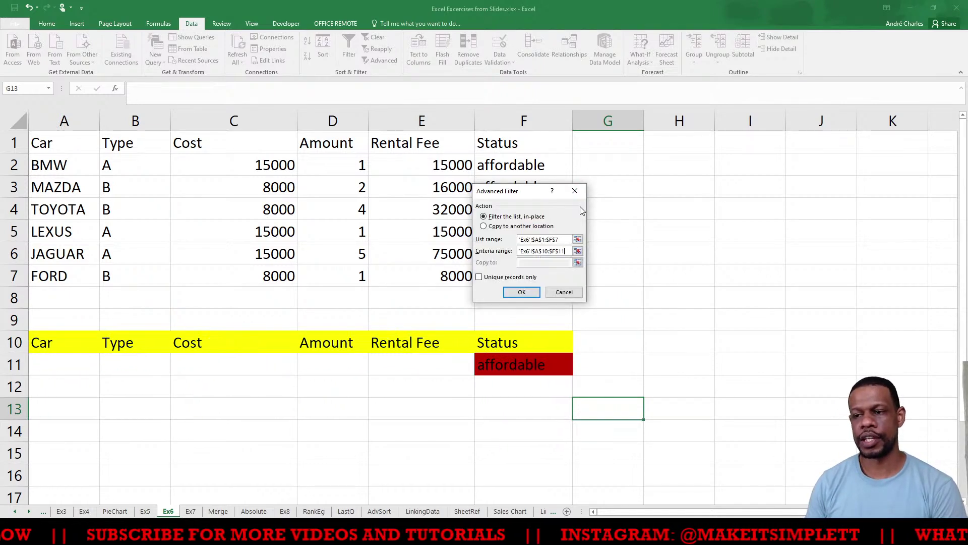
# Step: Set the advanced filter to copy its results to another location at A13, run it, and select the extracted Status values
pyautogui.click(484, 226)
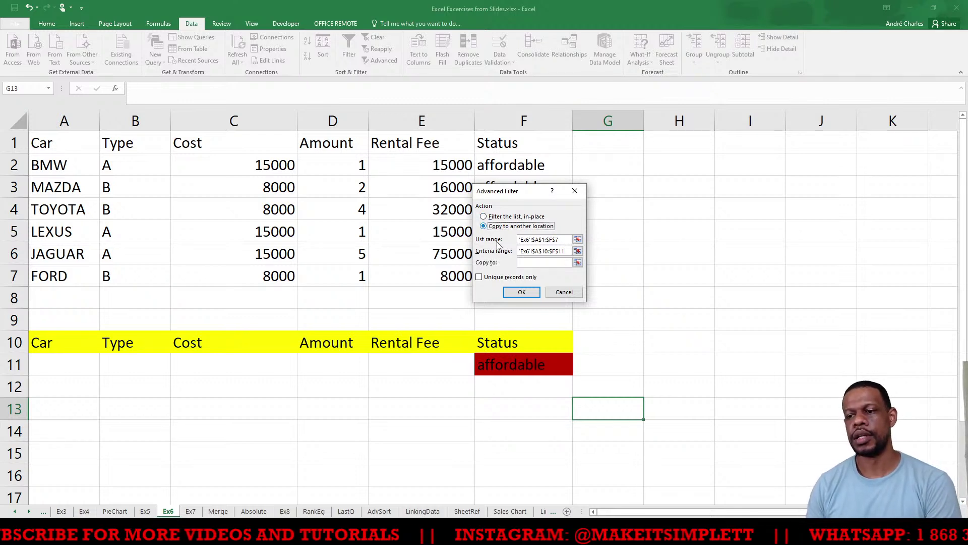
pyautogui.click(577, 263)
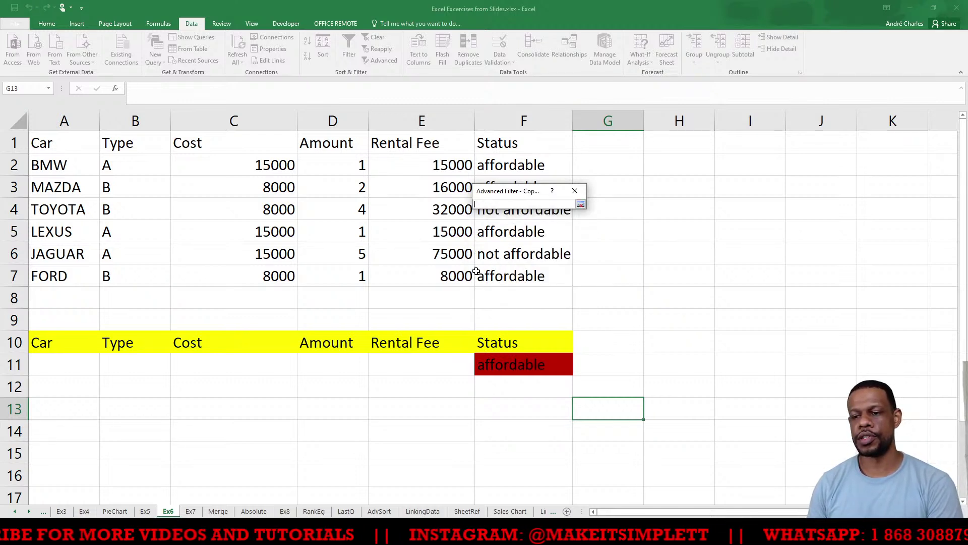
pyautogui.click(54, 410)
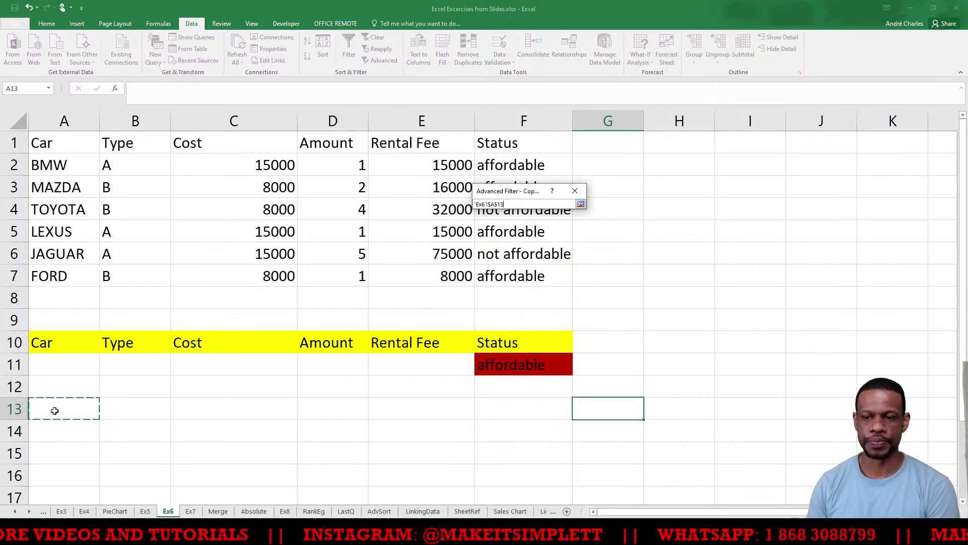
pyautogui.click(581, 205)
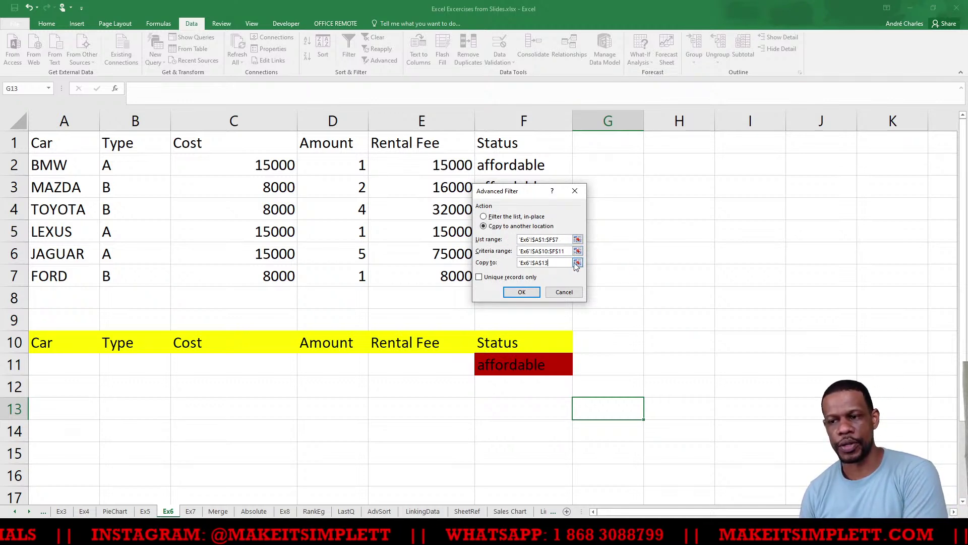
pyautogui.click(521, 293)
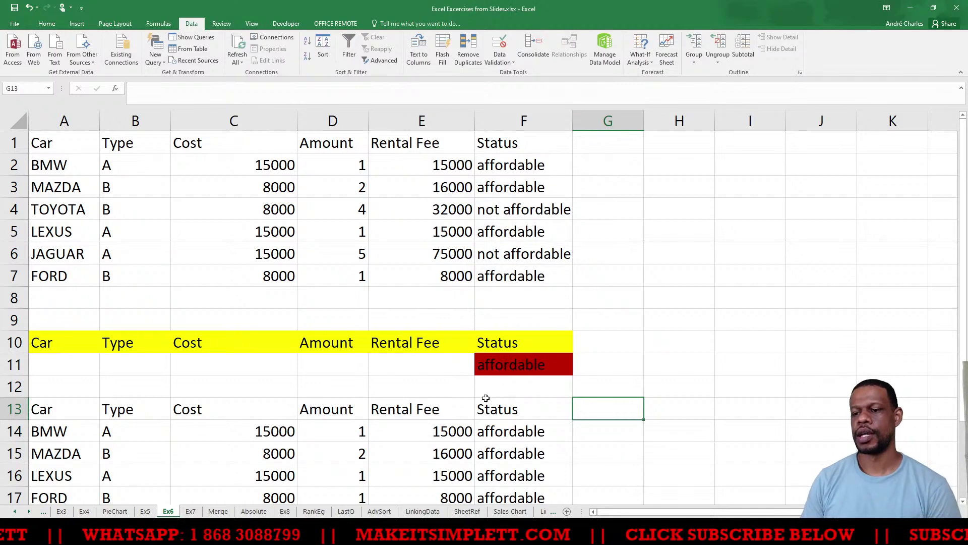
pyautogui.scroll(-2, 485, 398)
pyautogui.scroll(1, 478, 402)
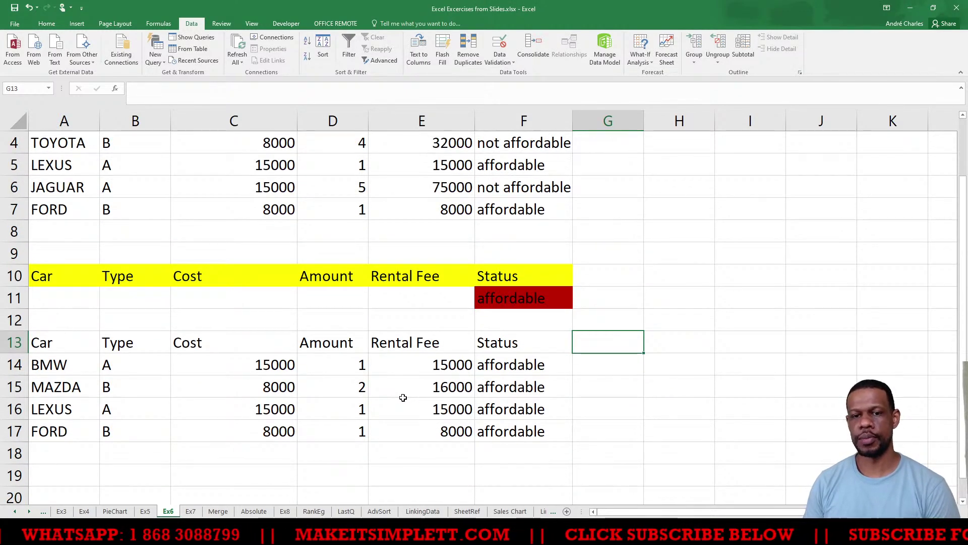
pyautogui.moveTo(512, 366); pyautogui.dragTo(518, 434)
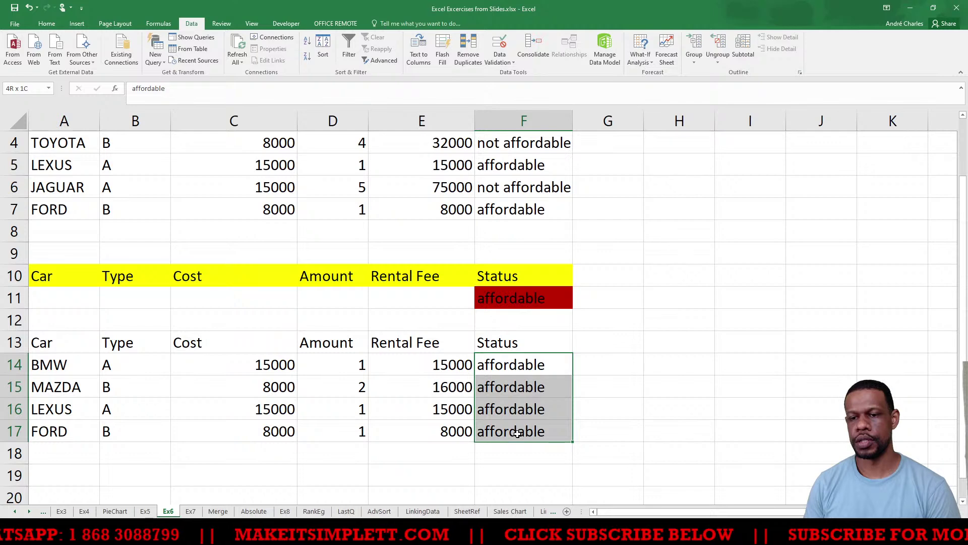
pyautogui.scroll(1, 525, 401)
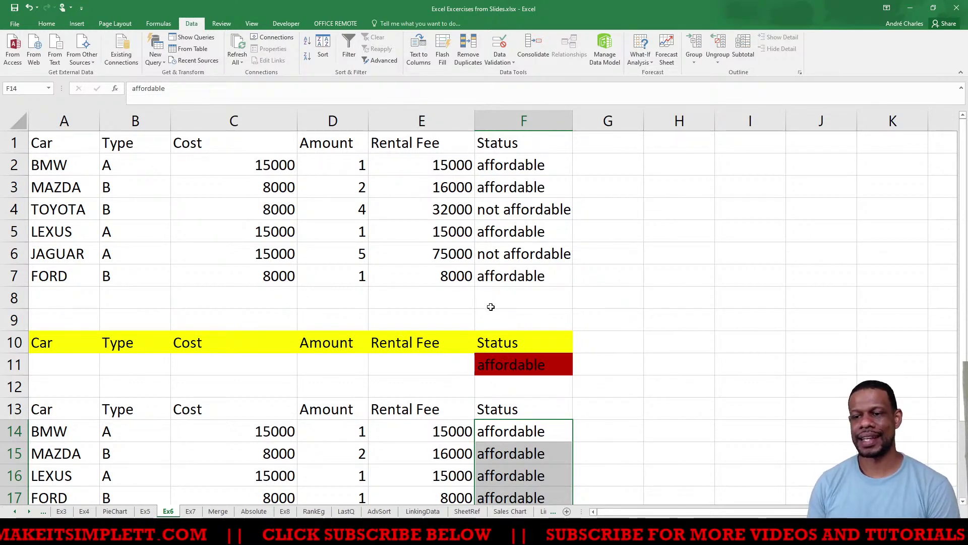
pyautogui.scroll(-1, 491, 307)
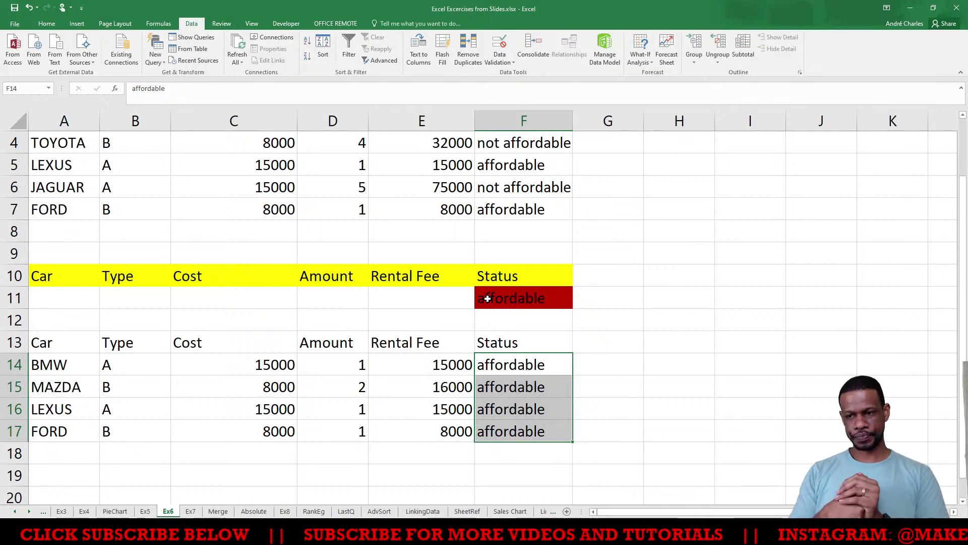
pyautogui.hotkey('alt', 'Tab')
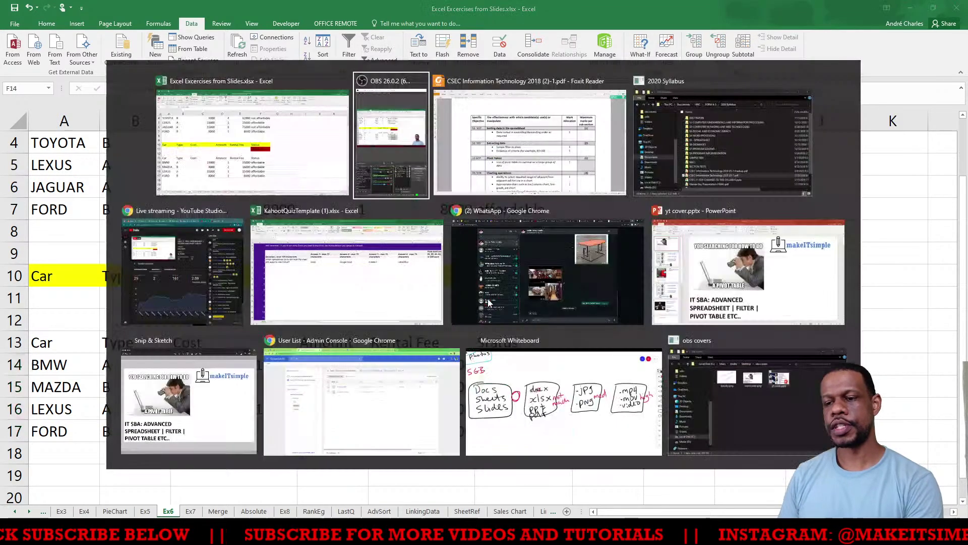
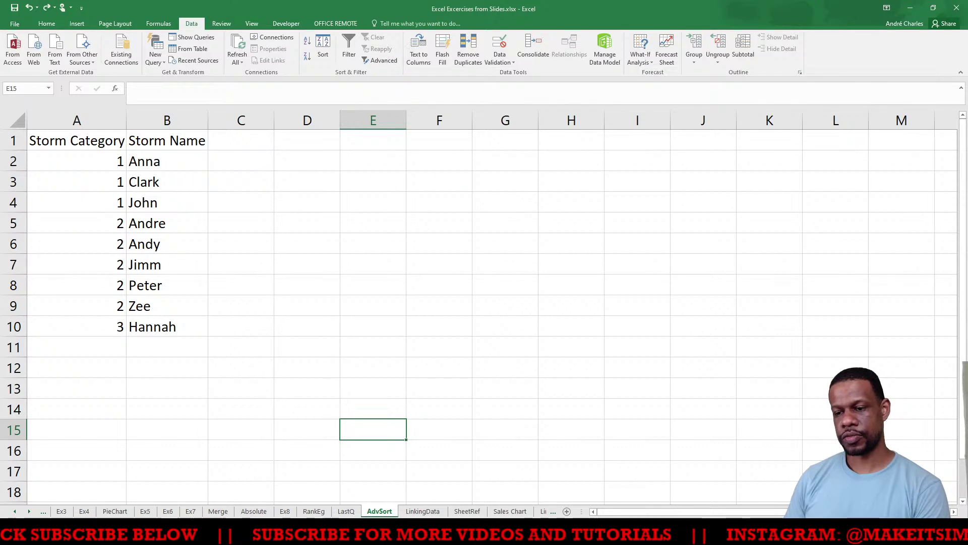
# Step: Clear all contents and formatting from the criteria and extracted rows in A10:F17 on the Ex6 sheet
pyautogui.click(217, 511)
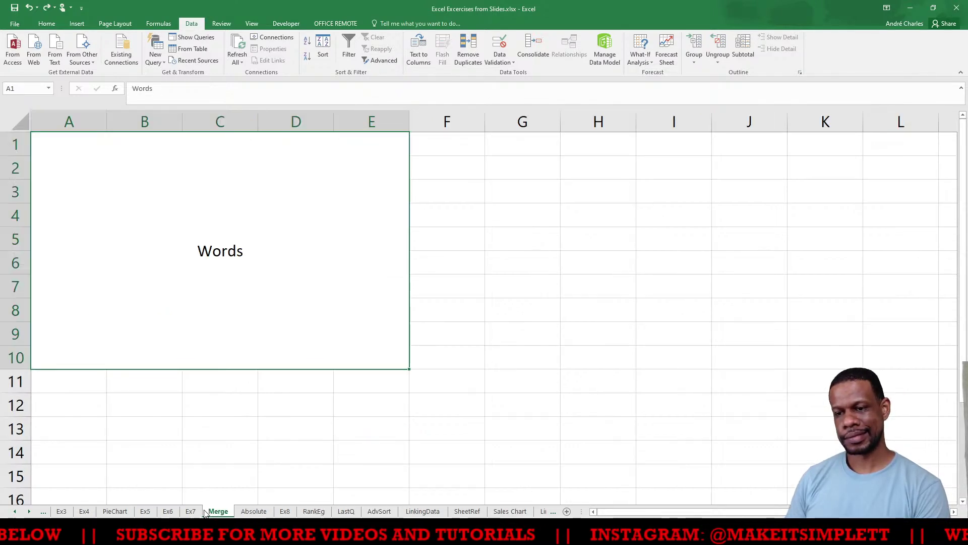
pyautogui.click(168, 512)
pyautogui.click(135, 321)
pyautogui.click(190, 372)
pyautogui.moveTo(53, 278); pyautogui.dragTo(552, 438)
pyautogui.click(47, 24)
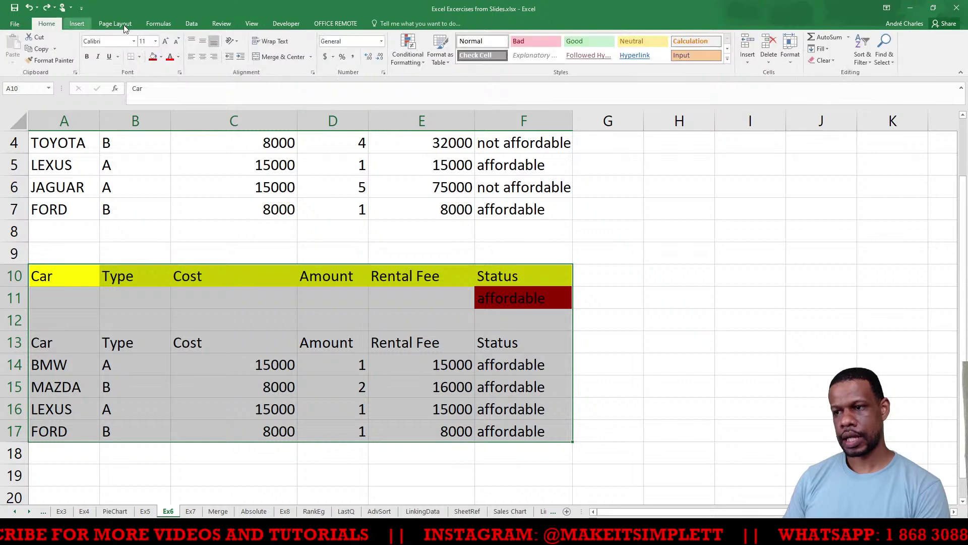
pyautogui.click(833, 61)
pyautogui.click(832, 73)
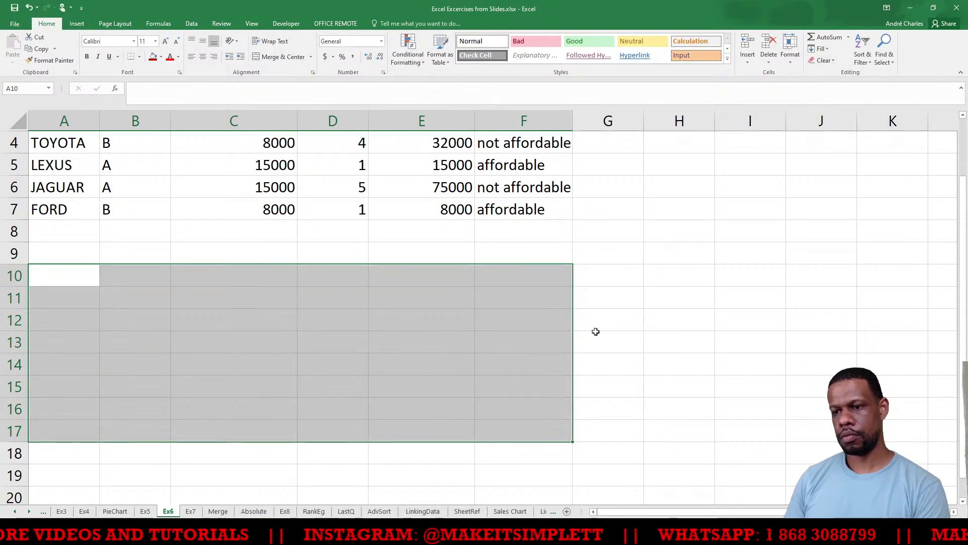
pyautogui.click(549, 431)
pyautogui.scroll(1, 627, 355)
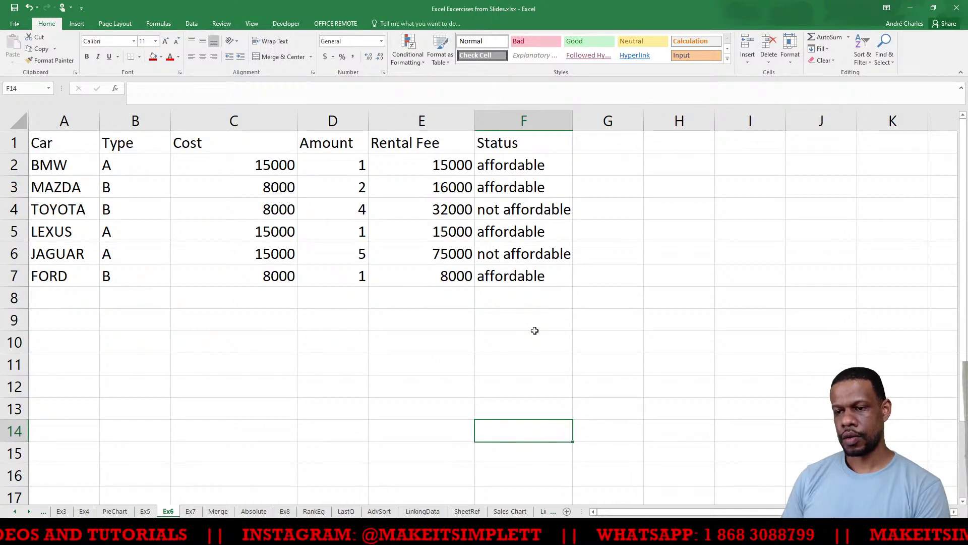
# Step: Enter the label Total Affordable in E9, below the Rental Fee column
pyautogui.click(90, 323)
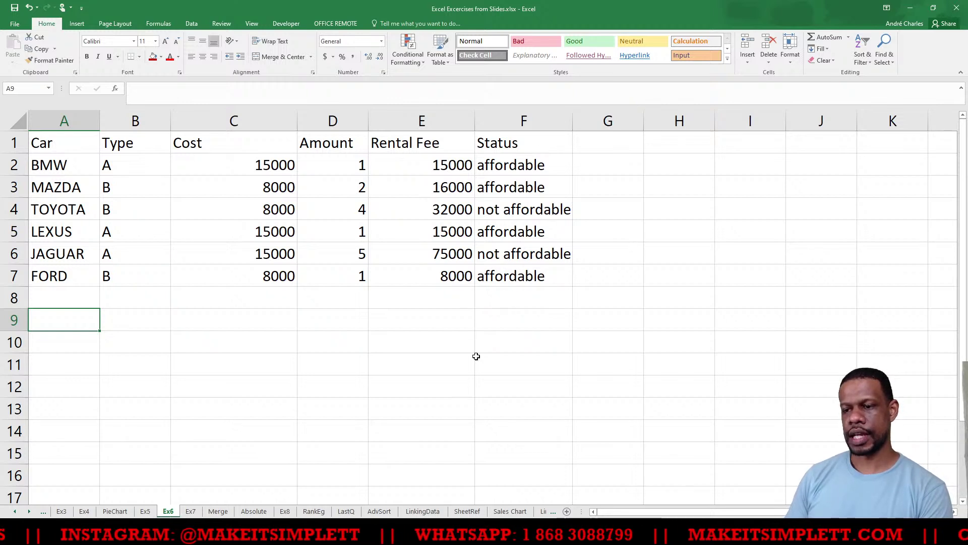
pyautogui.click(493, 321)
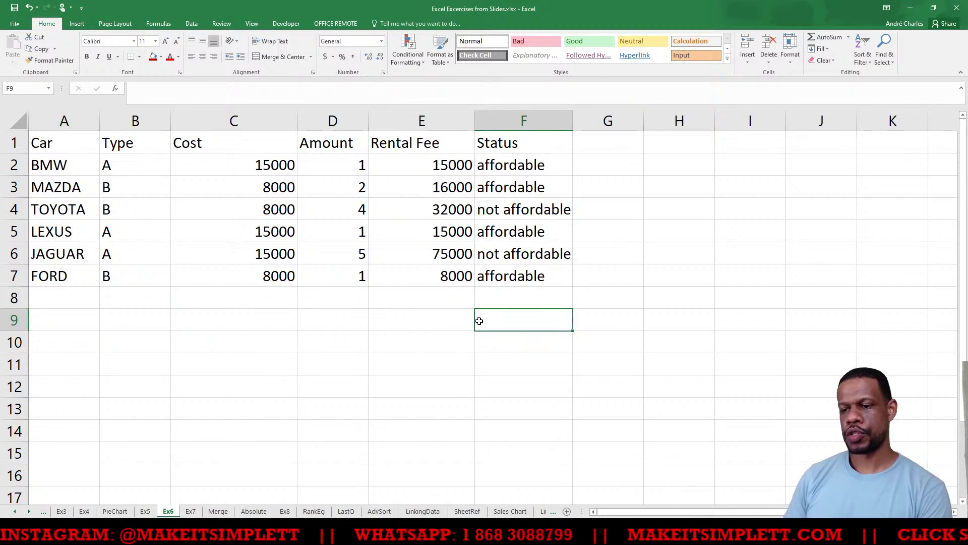
pyautogui.click(447, 322)
pyautogui.write('t')
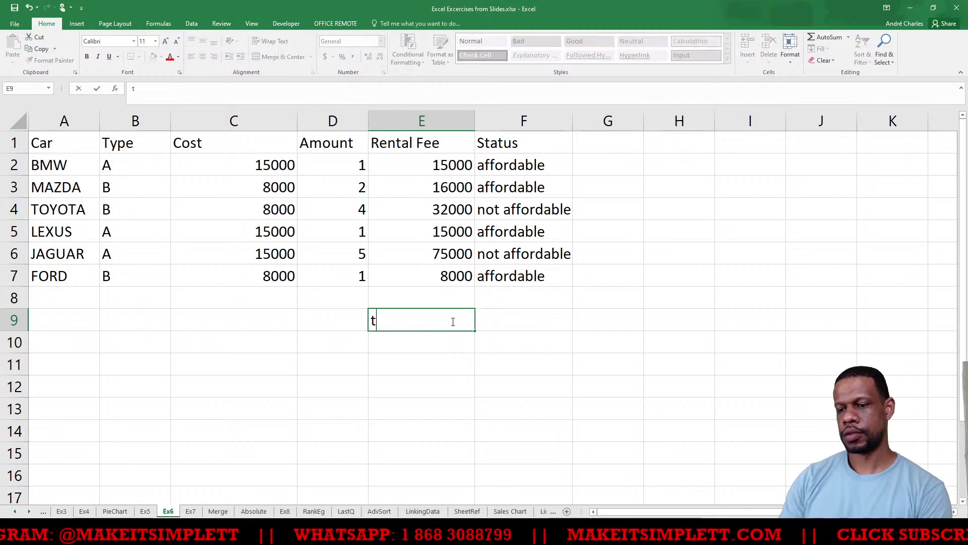
pyautogui.press('BackSpace')
pyautogui.write('Totad')
pyautogui.press('BackSpace')
pyautogui.write('l')
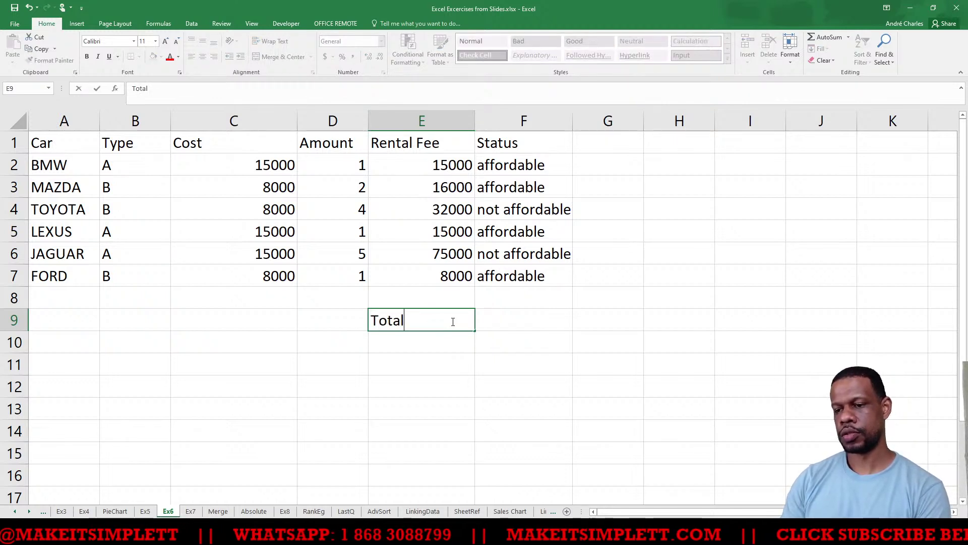
pyautogui.write(' Affordable')
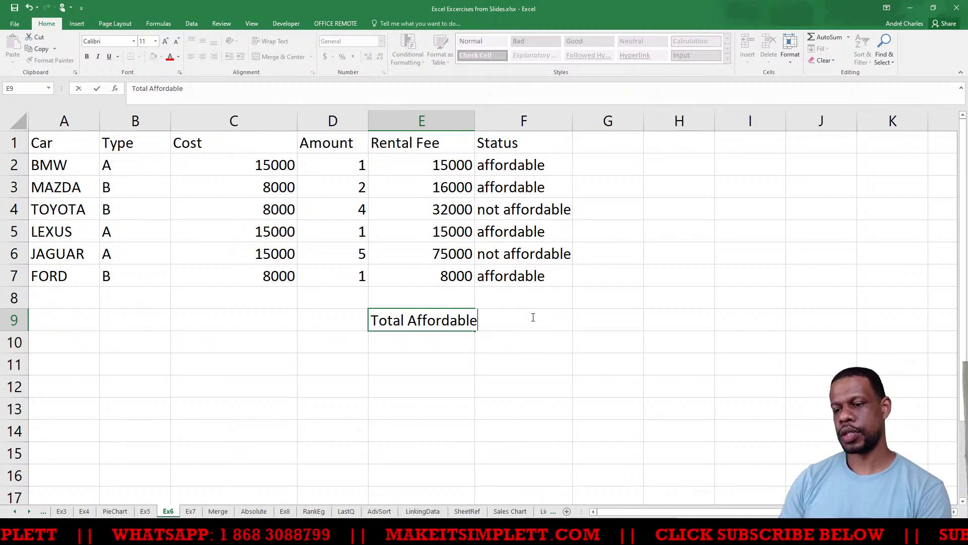
pyautogui.hotkey('ctrl', 'shift', 'Left')
pyautogui.press('Right')
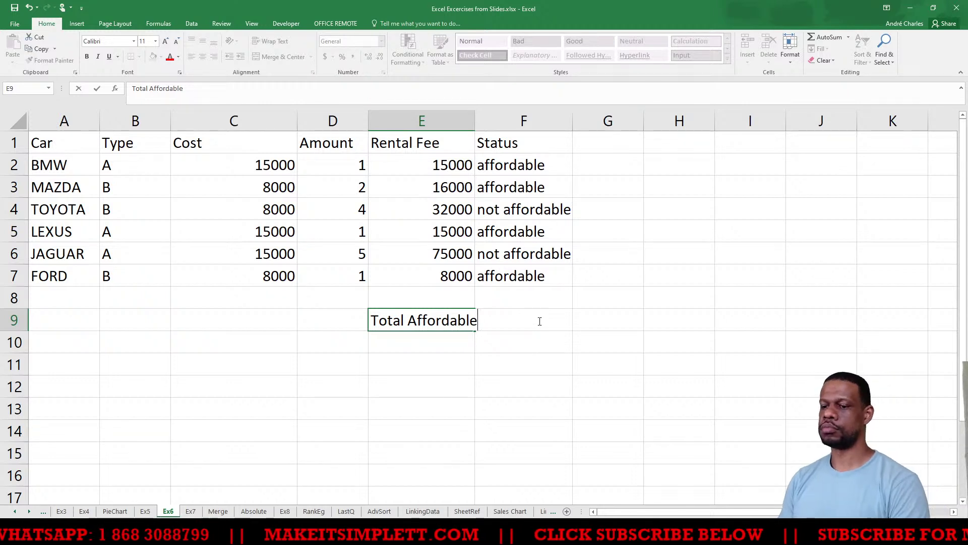
pyautogui.click(644, 320)
# Step: Try to enter a COUNTIF formula in F9 over F2:F7 with 'affordable' in single quotes as the criterion
pyautogui.click(556, 324)
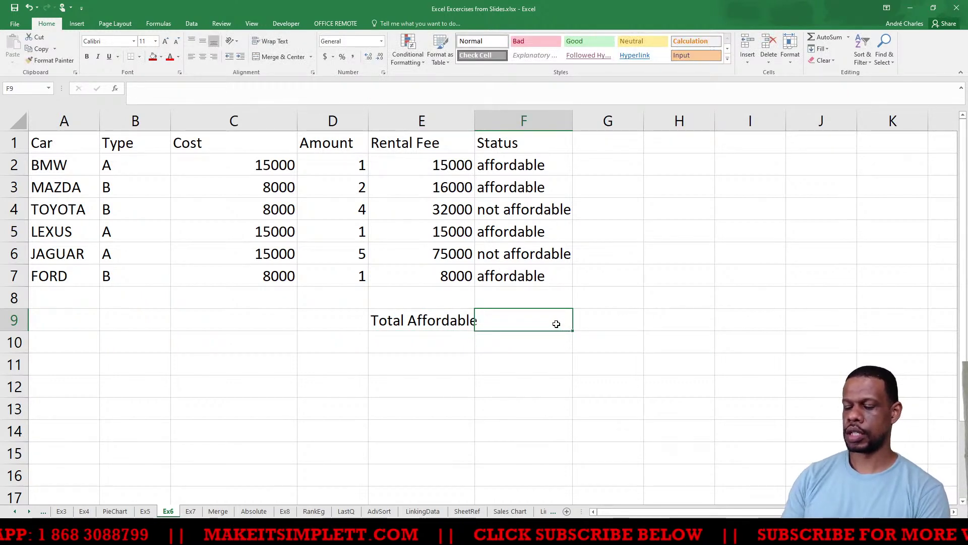
pyautogui.write('=cou')
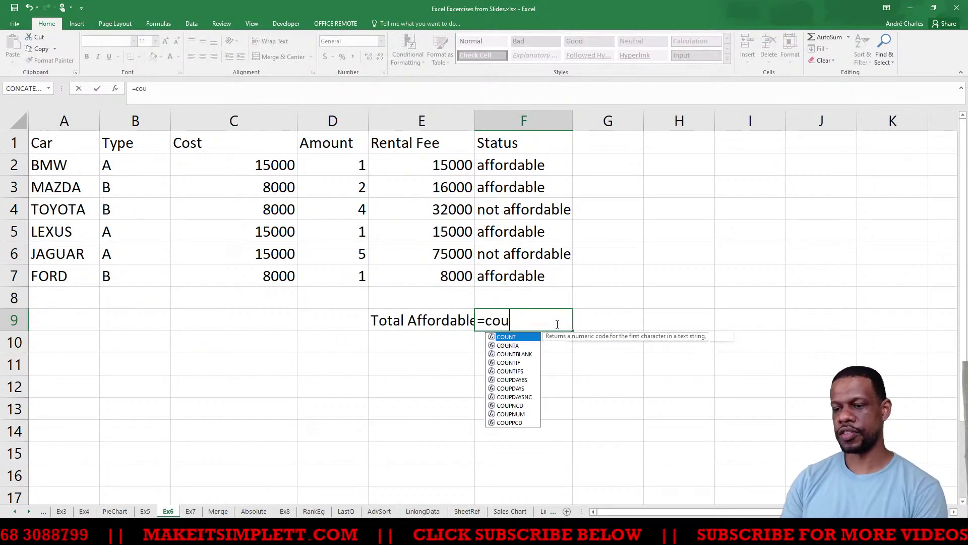
pyautogui.write('ntif(')
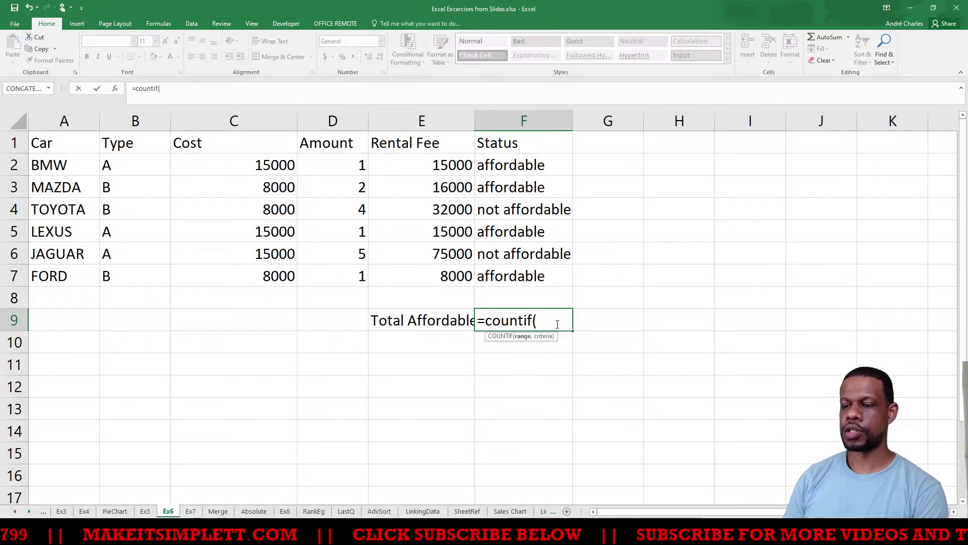
pyautogui.click(522, 166)
pyautogui.moveTo(523, 166); pyautogui.dragTo(521, 278)
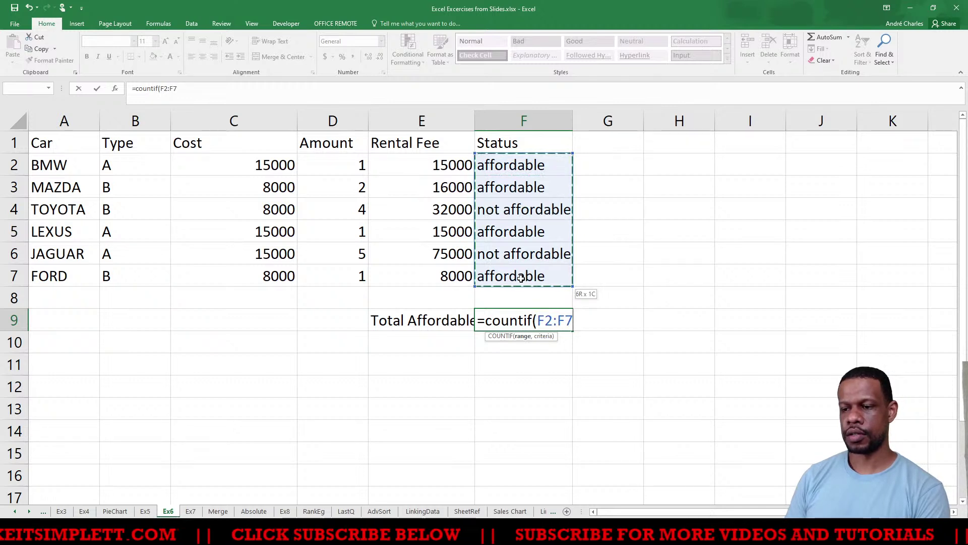
pyautogui.write(',')
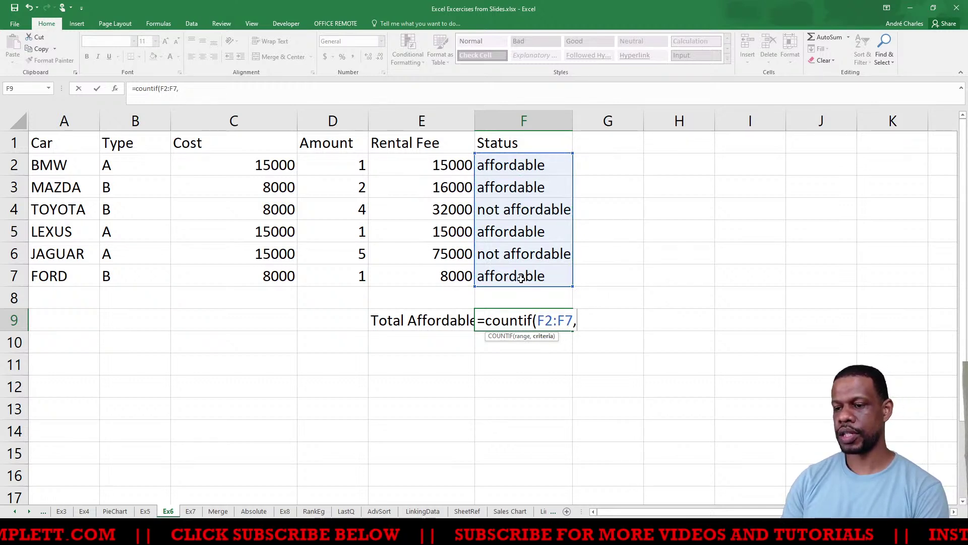
pyautogui.write("'affordable")
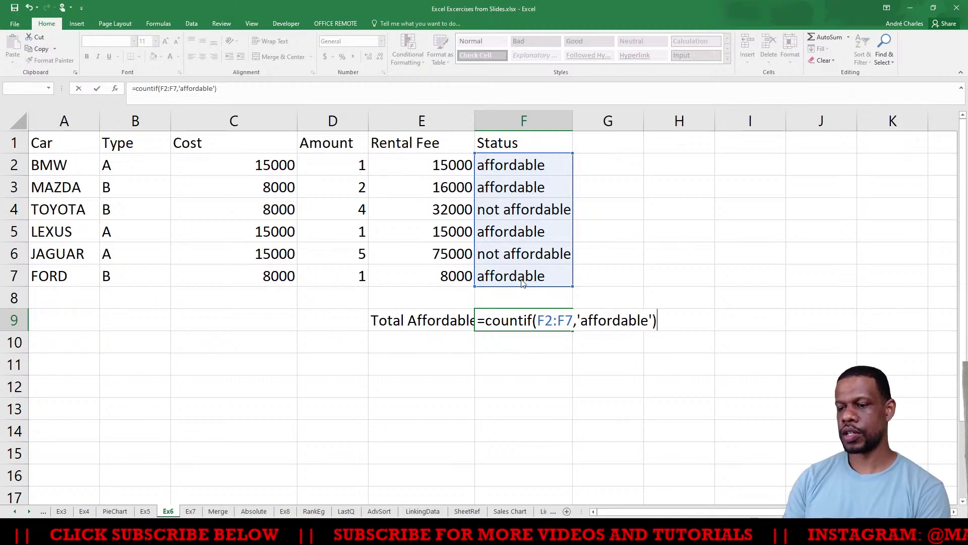
pyautogui.press('Return')
pyautogui.click(466, 323)
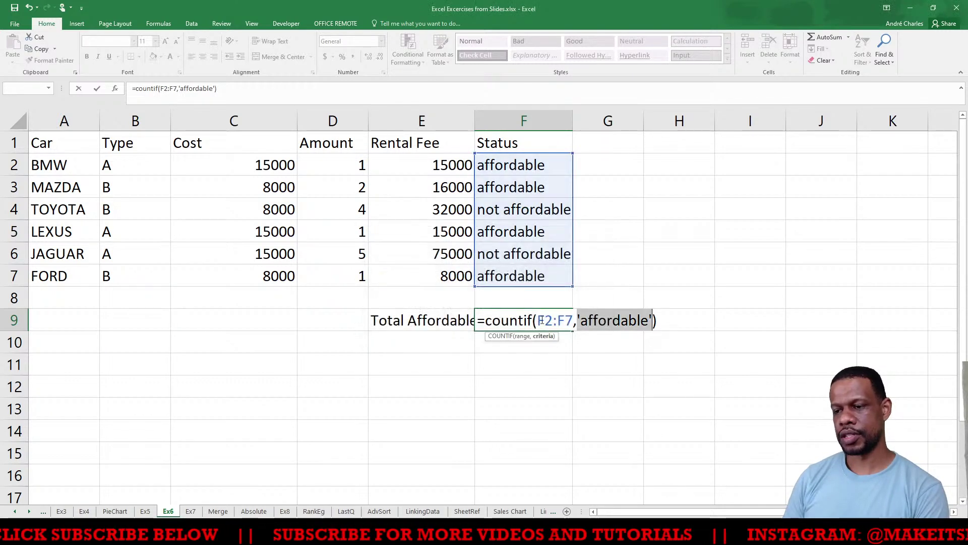
# Step: Replace the single quotes around affordable with double quotes in the F9 COUNTIF formula and enter it
pyautogui.click(579, 321)
pyautogui.press('BackSpace')
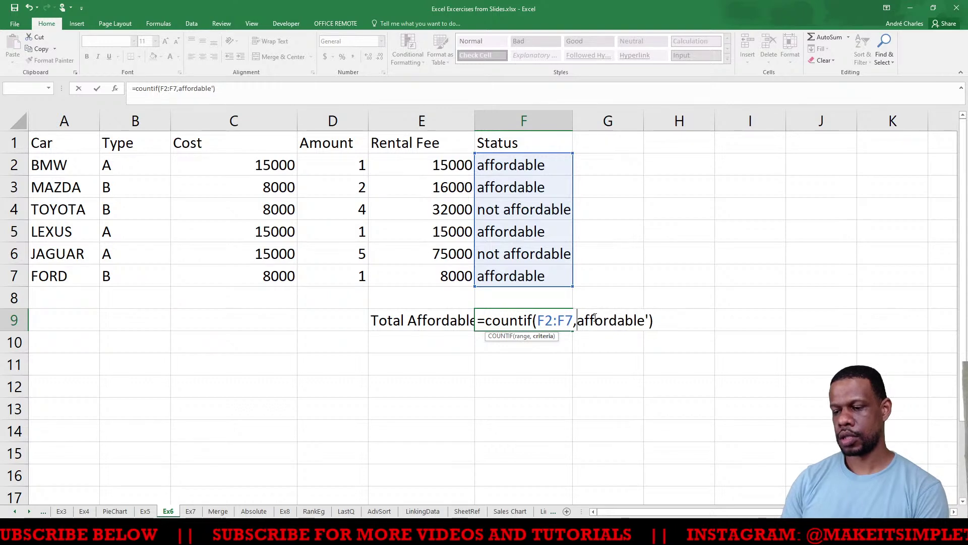
pyautogui.write('"')
pyautogui.hotkey('ctrl', 'Right')
pyautogui.hotkey('ctrl', 'Right')
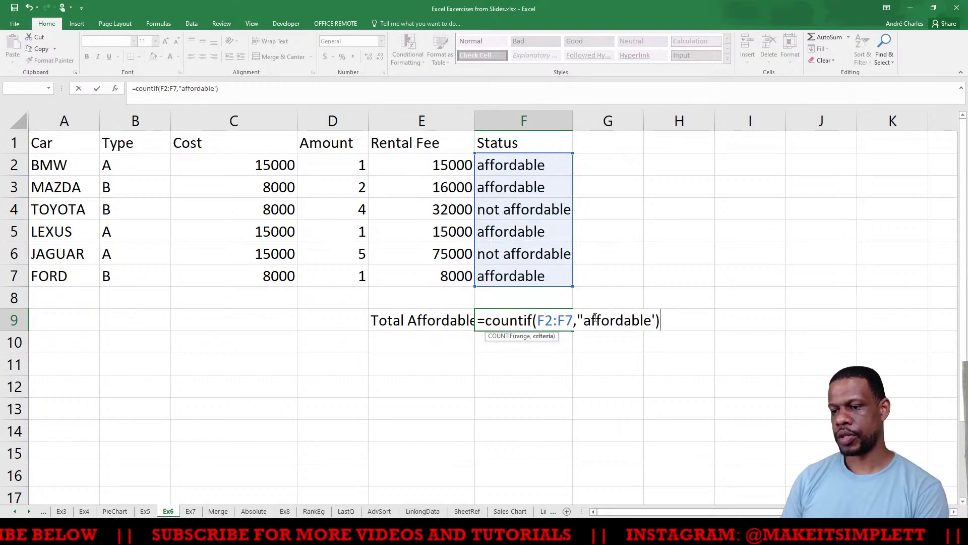
pyautogui.press('Left')
pyautogui.press('BackSpace')
pyautogui.write('"')
pyautogui.press('Return')
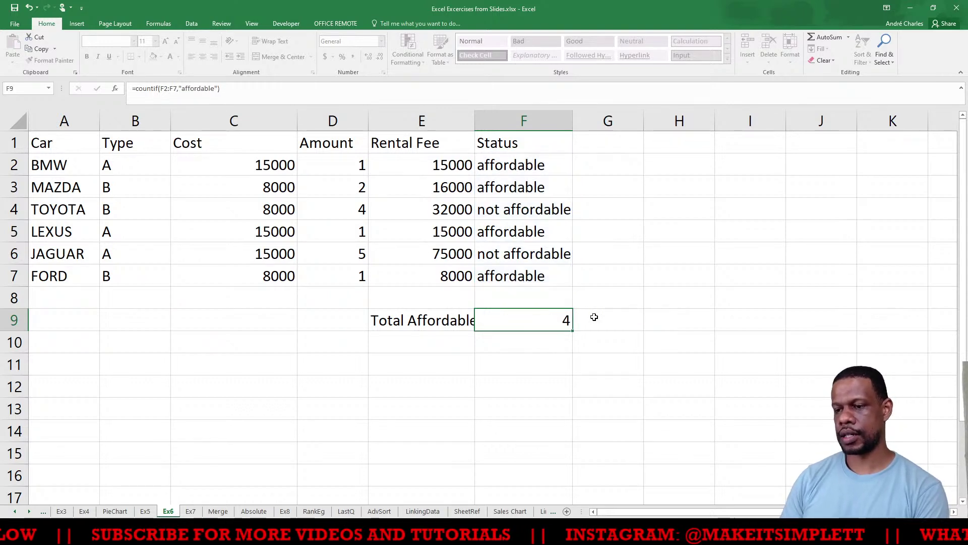
# Step: Autofit column E to the Total Affordable label and select the count formula in F9
pyautogui.click(545, 317)
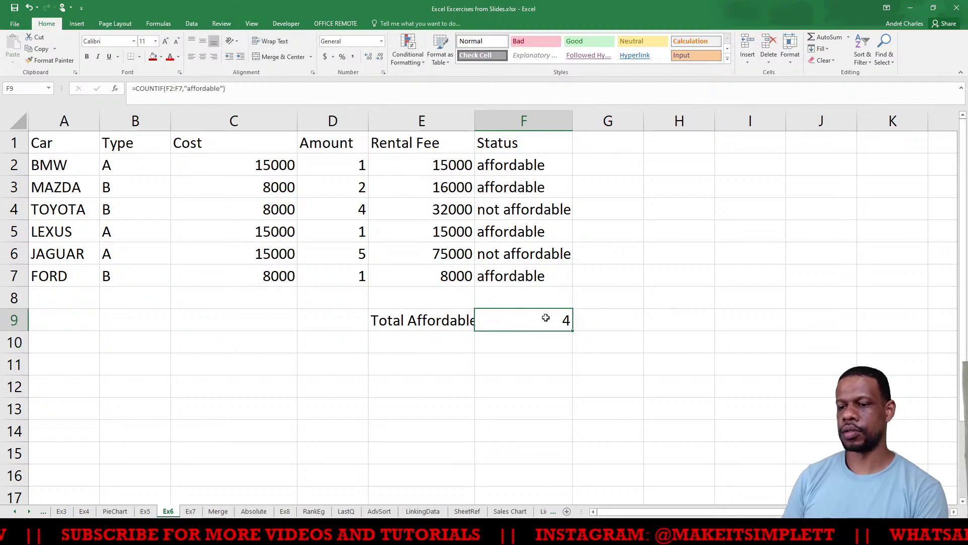
pyautogui.doubleClick(474, 115)
pyautogui.click(550, 347)
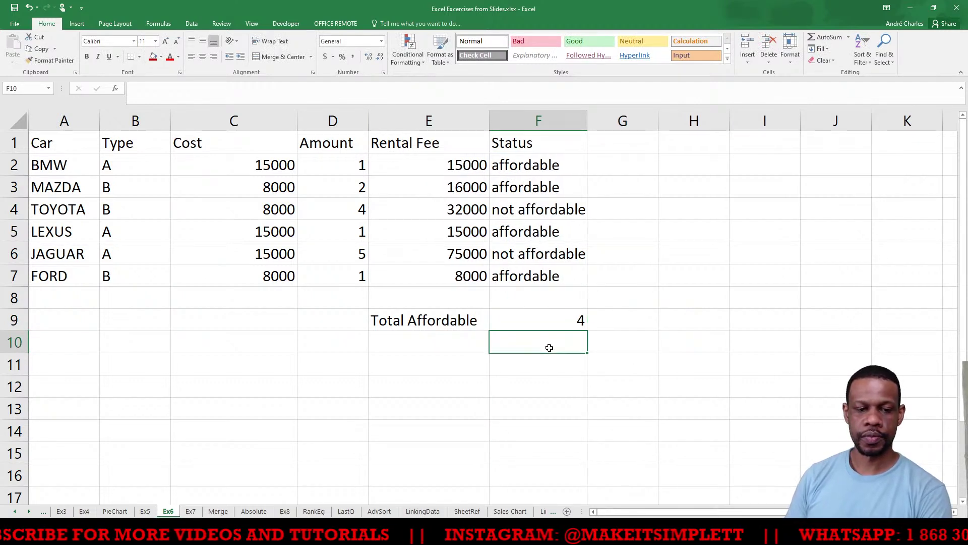
pyautogui.click(554, 319)
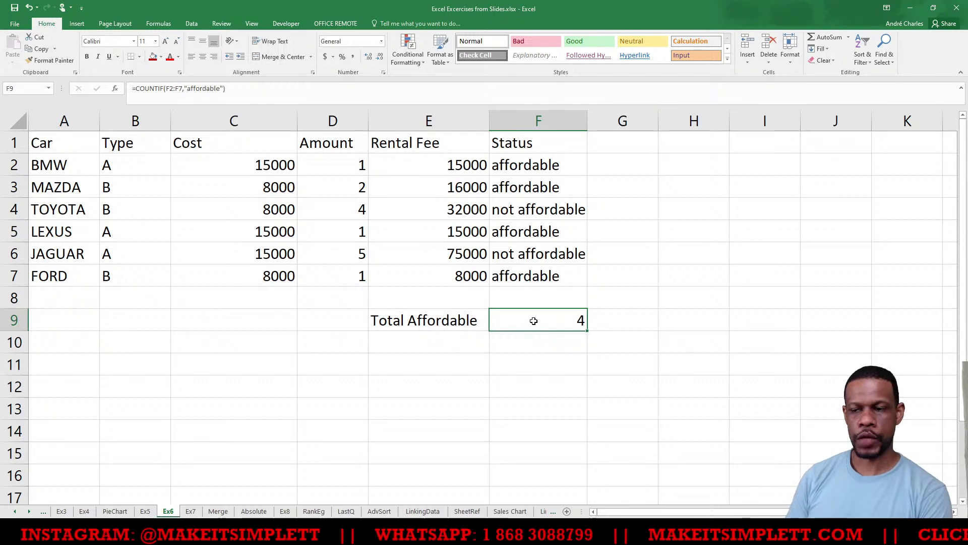
# Step: Switch to the CSEC Information Technology syllabus in Foxit Reader, read the pivot table and charting criteria, and return to Excel
pyautogui.hotkey('alt', 'Tab')
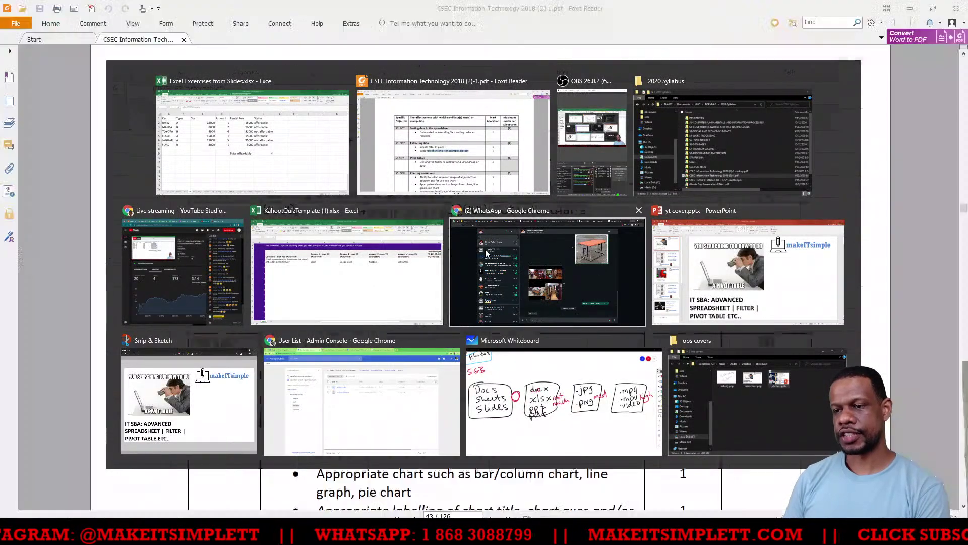
pyautogui.scroll(-3, 444, 291)
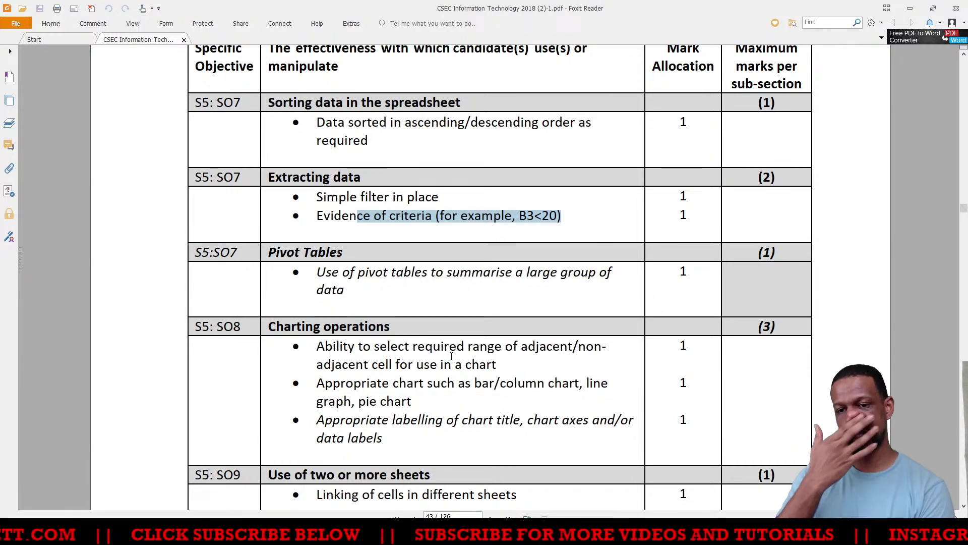
pyautogui.hotkey('alt', 'Tab')
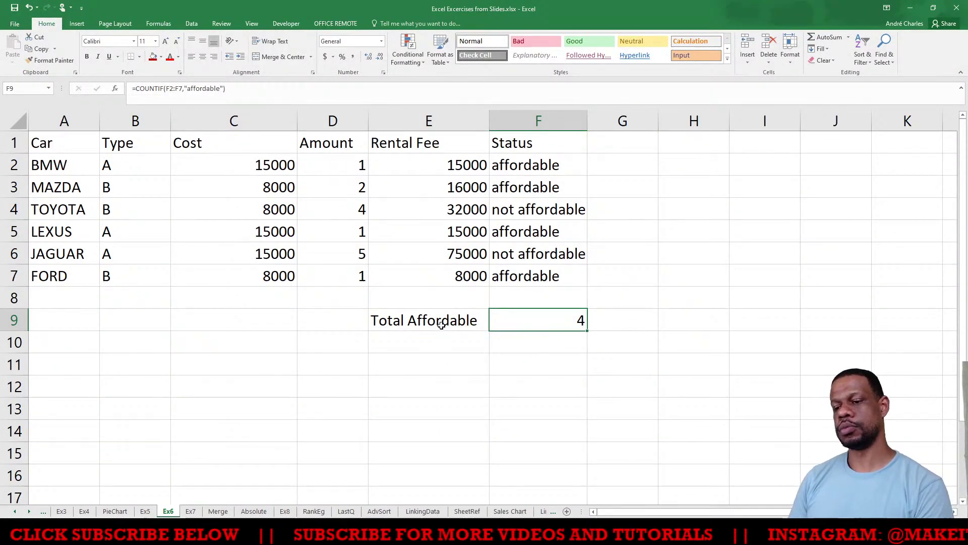
# Step: Delete the Total Affordable label and its count formula from E9:F9
pyautogui.click(447, 323)
pyautogui.moveTo(447, 323); pyautogui.dragTo(561, 322)
pyautogui.press('Delete')
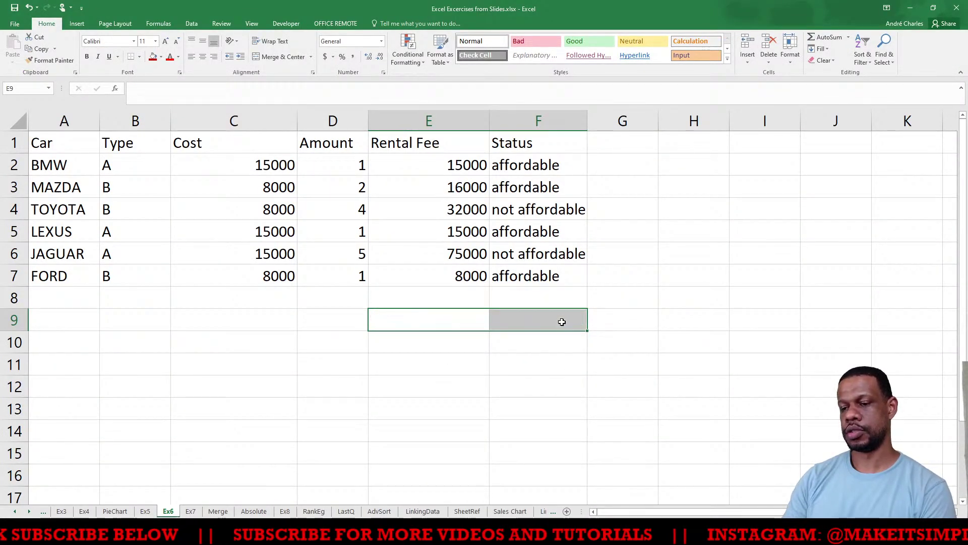
# Step: Look through the workbook's Vlookup, AdvFilter1 and AdvFilter sheets, then go back to AdvFilter1
pyautogui.hotkey('alt', 'Tab')
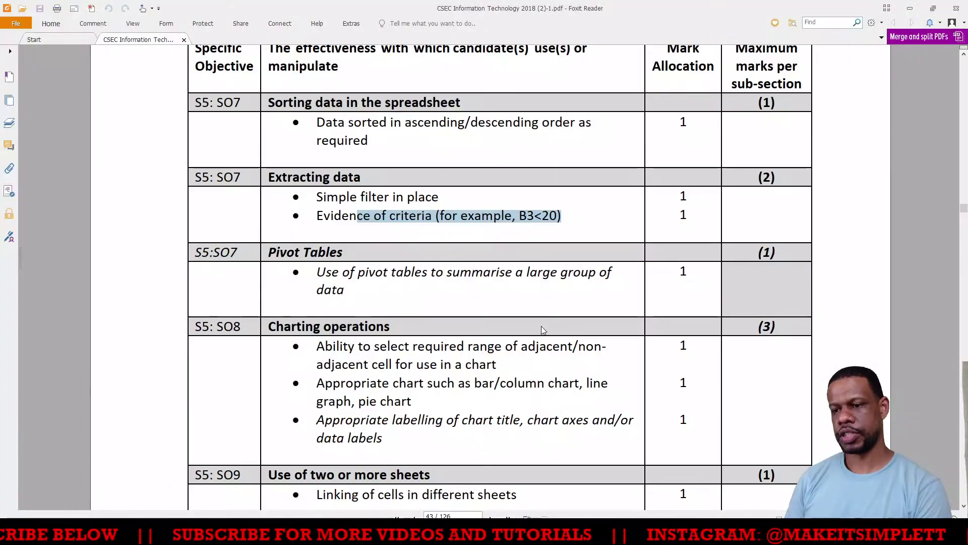
pyautogui.hotkey('alt', 'Tab')
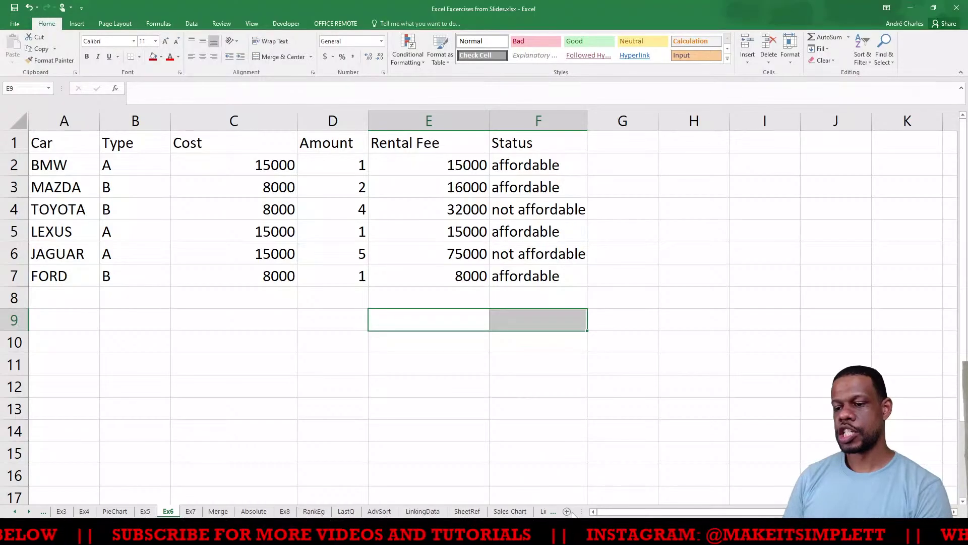
pyautogui.click(545, 511)
pyautogui.click(553, 512)
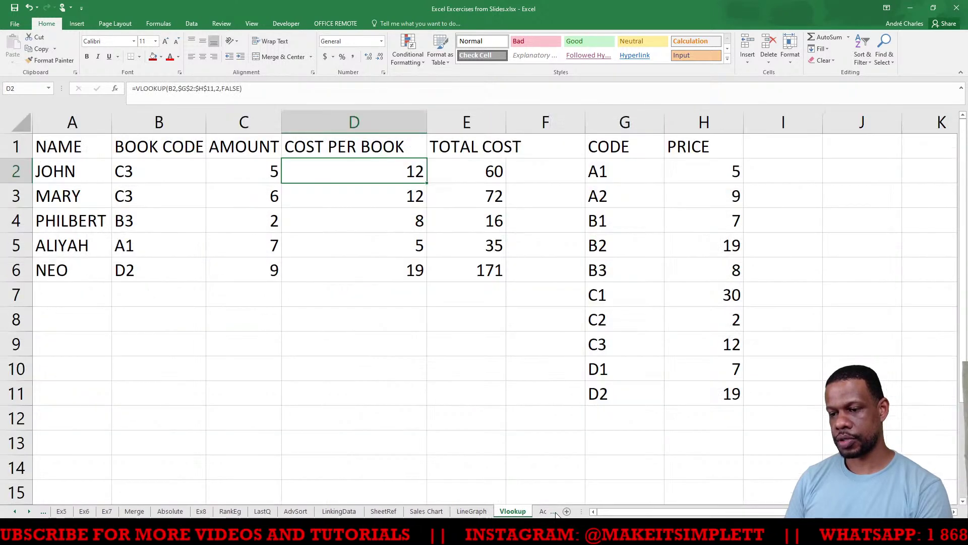
pyautogui.click(554, 512)
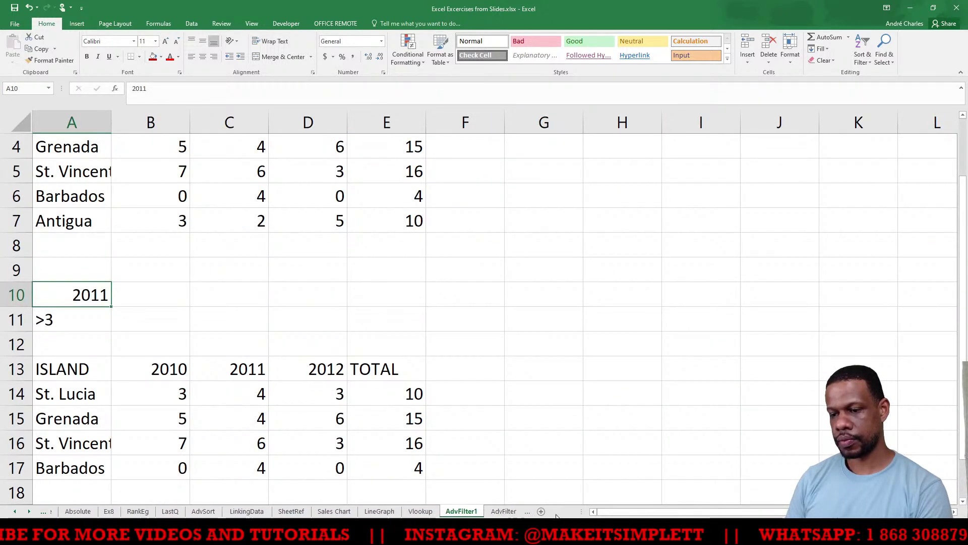
pyautogui.click(555, 512)
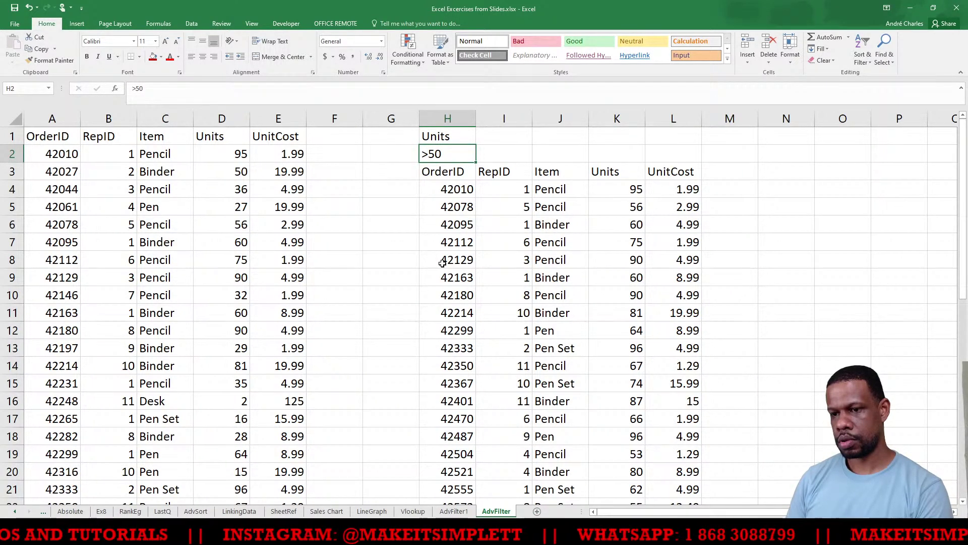
pyautogui.click(453, 511)
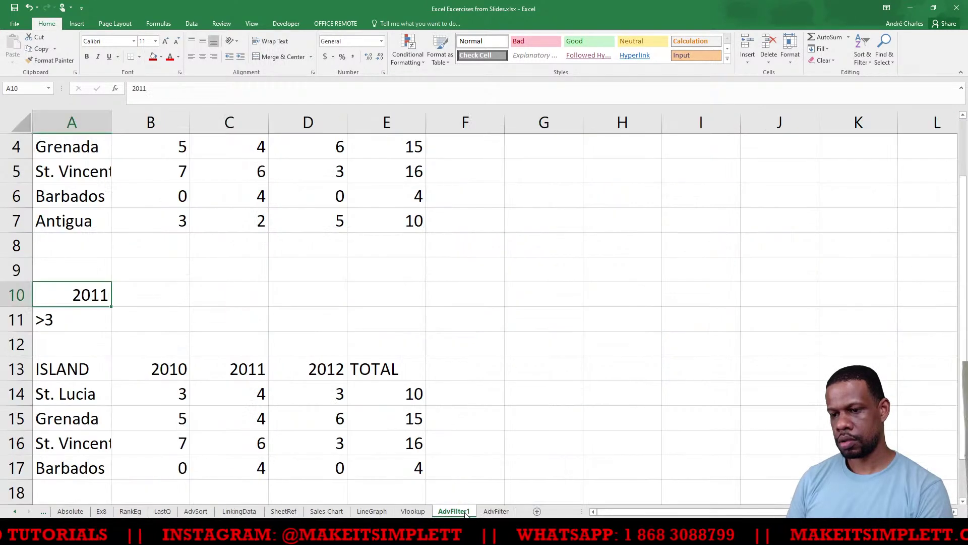
# Step: Look through the workbook's sheets from Vlookup back to LastQ to find the LinkingData and SheetRef sheets
pyautogui.click(413, 511)
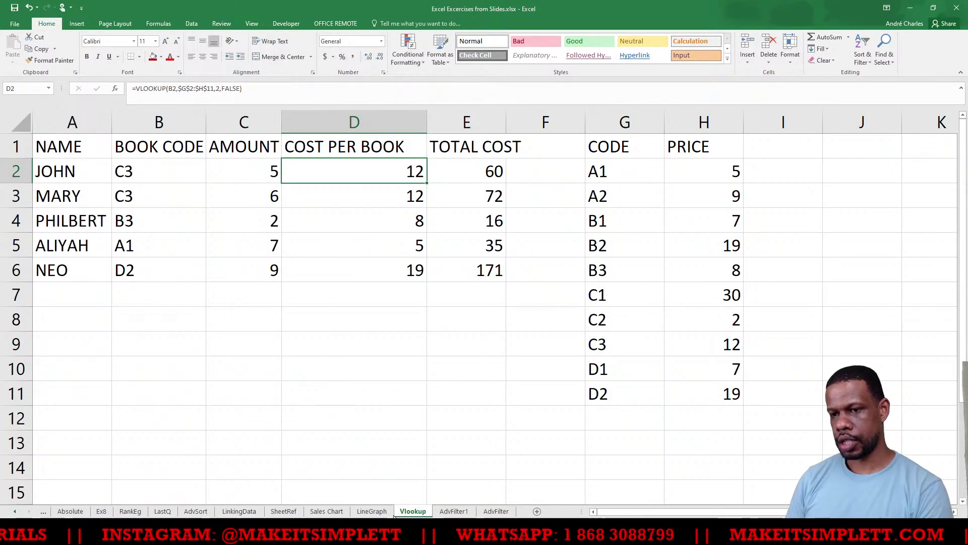
pyautogui.click(364, 511)
pyautogui.click(326, 511)
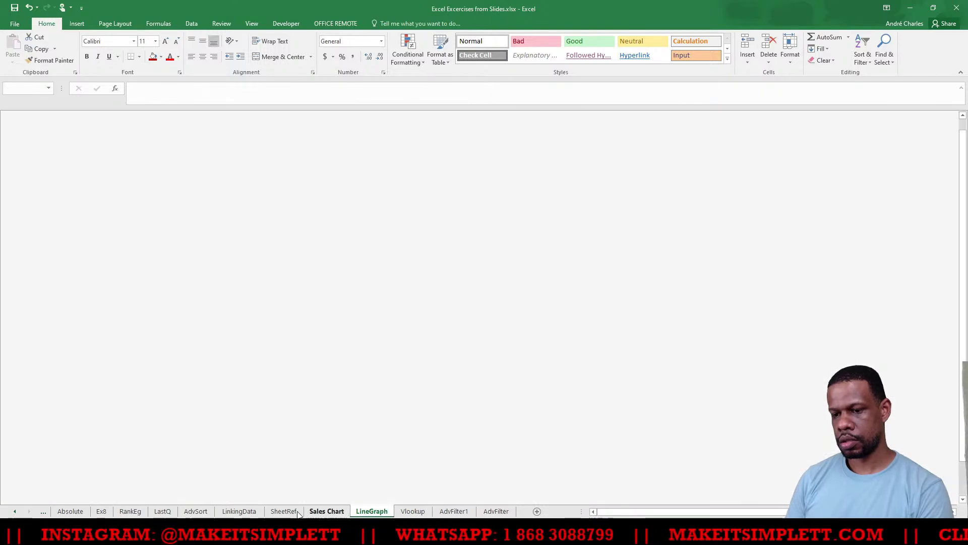
pyautogui.click(294, 512)
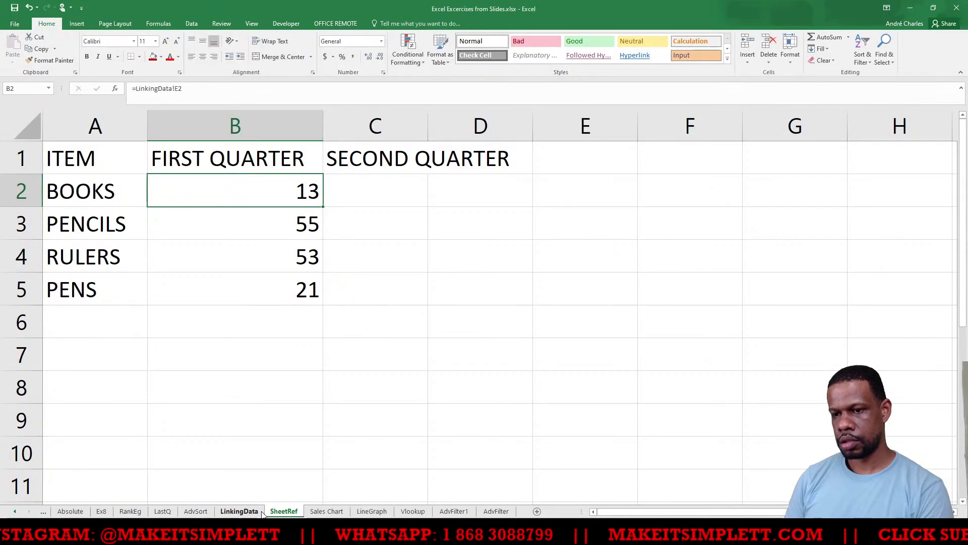
pyautogui.click(242, 512)
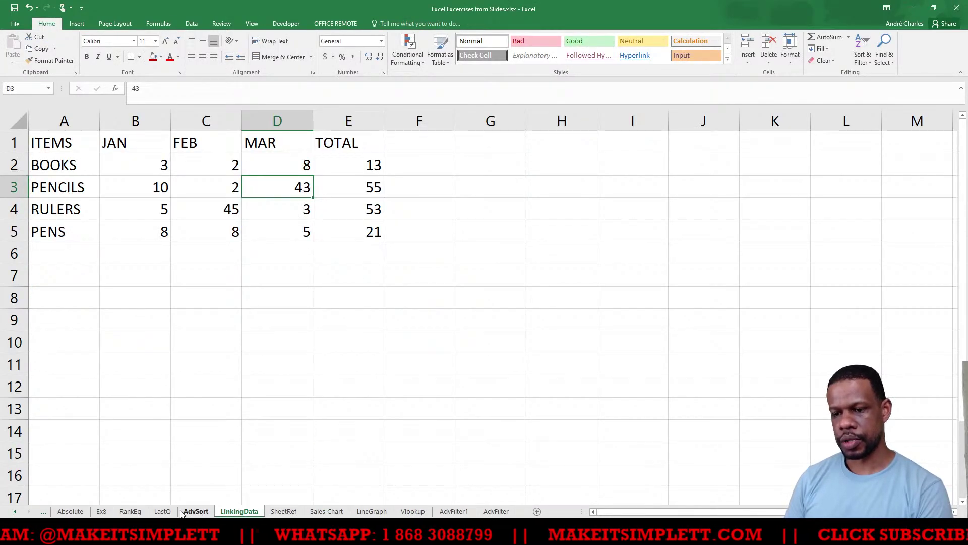
pyautogui.click(331, 338)
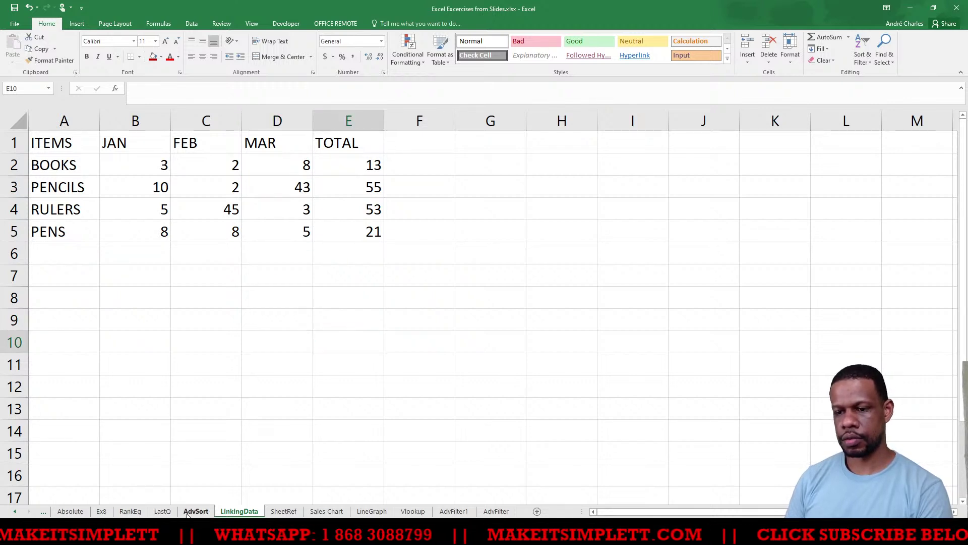
pyautogui.hotkey('ctrl', 'pageup')
pyautogui.click(236, 512)
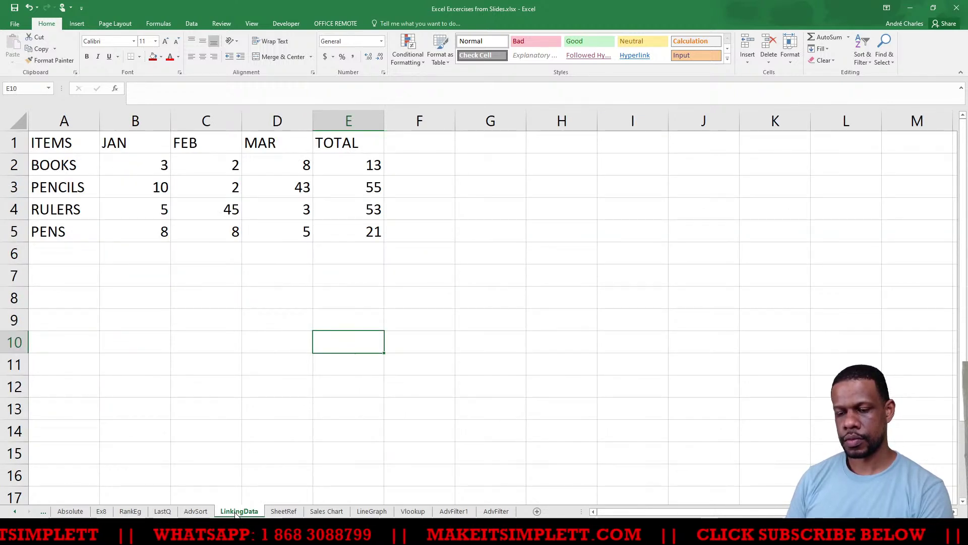
pyautogui.click(194, 511)
pyautogui.click(163, 511)
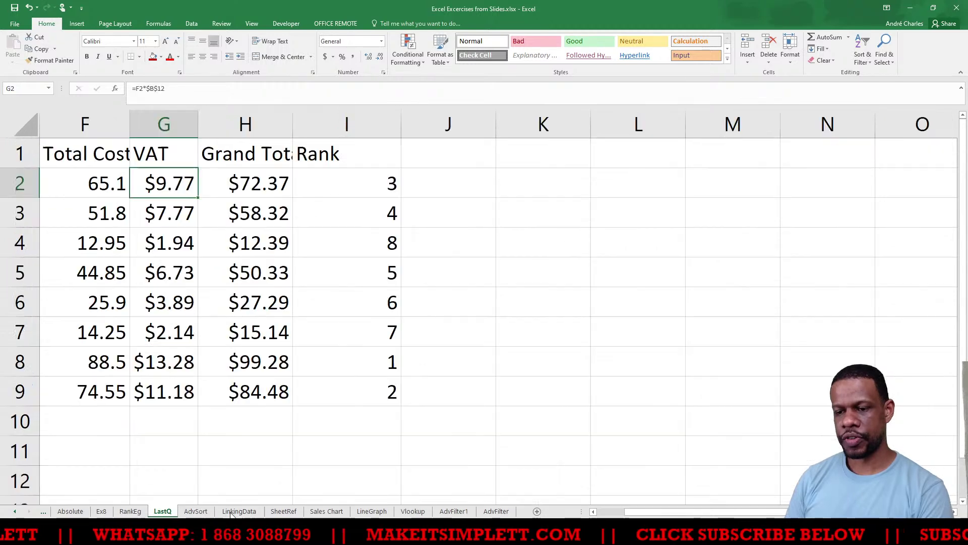
pyautogui.click(232, 512)
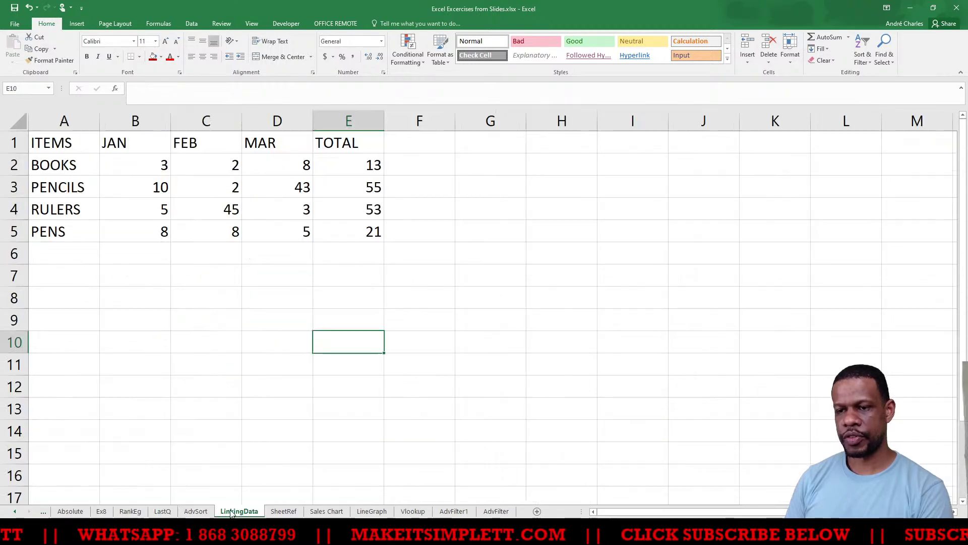
pyautogui.click(238, 429)
pyautogui.click(196, 511)
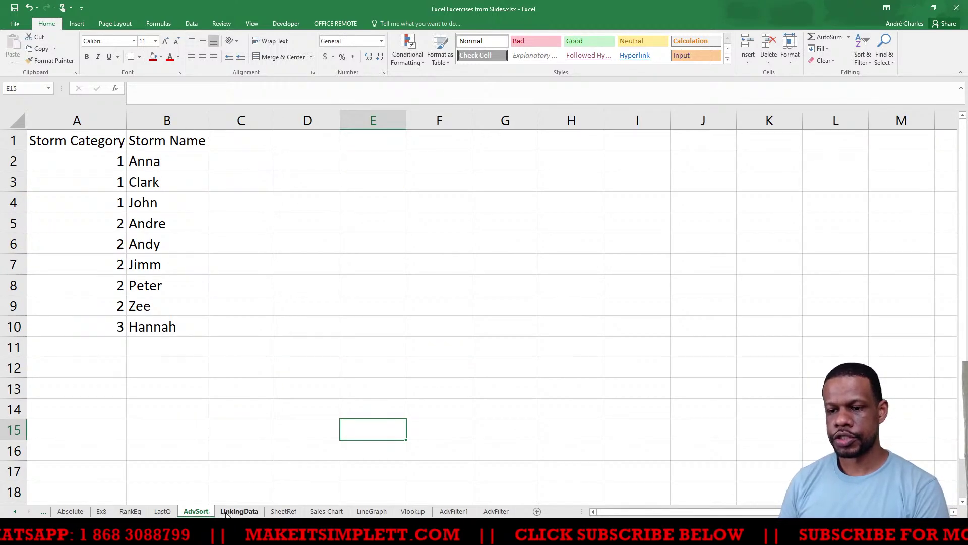
pyautogui.click(228, 512)
pyautogui.hotkey('ctrl', 'pagedown')
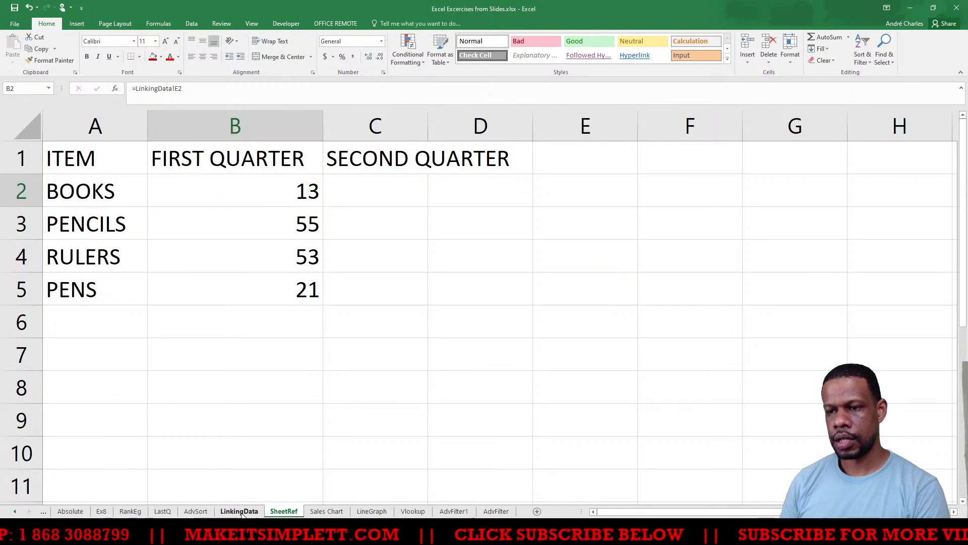
pyautogui.click(240, 511)
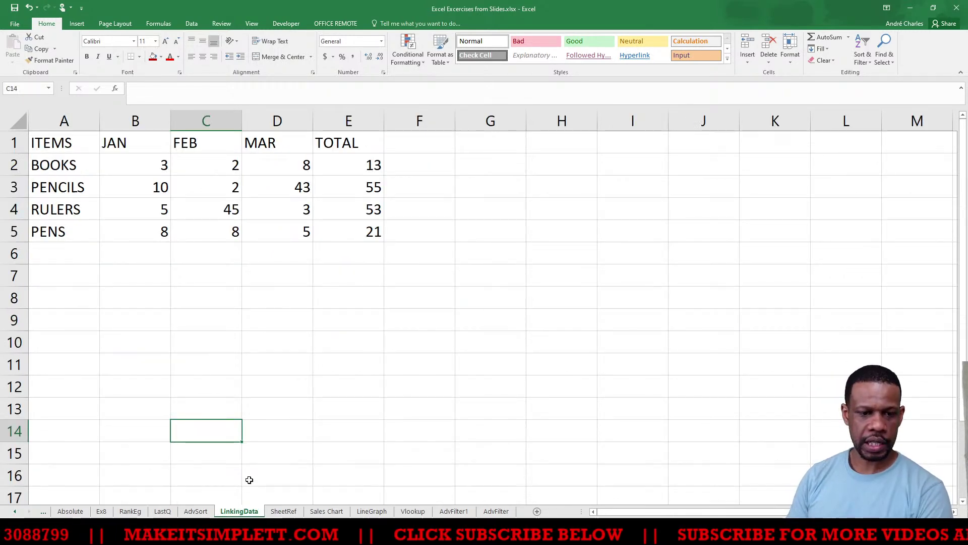
# Step: Examine the item names in column A and the JAN to MAR headings on the LinkingData sheet
pyautogui.hotkey('ctrl', 'Up')
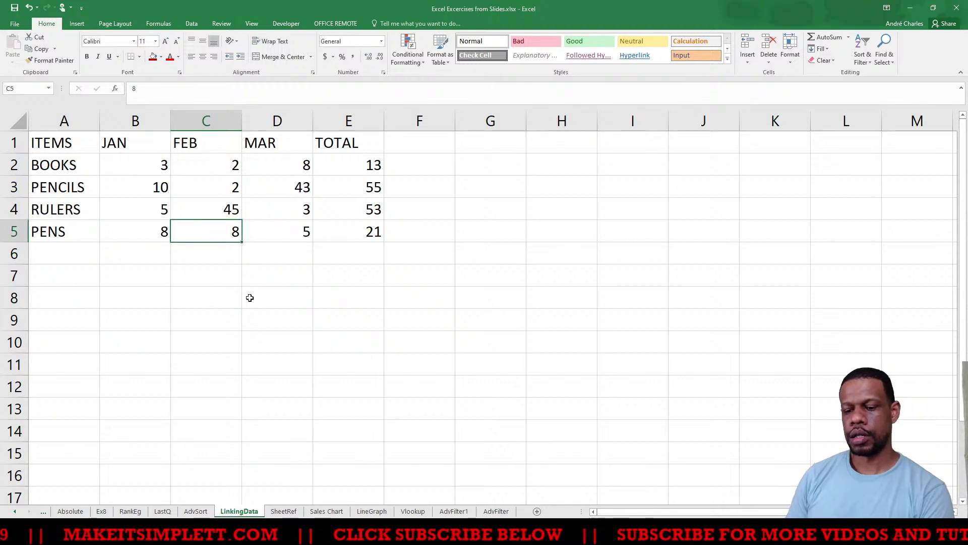
pyautogui.scroll(2, 258, 314)
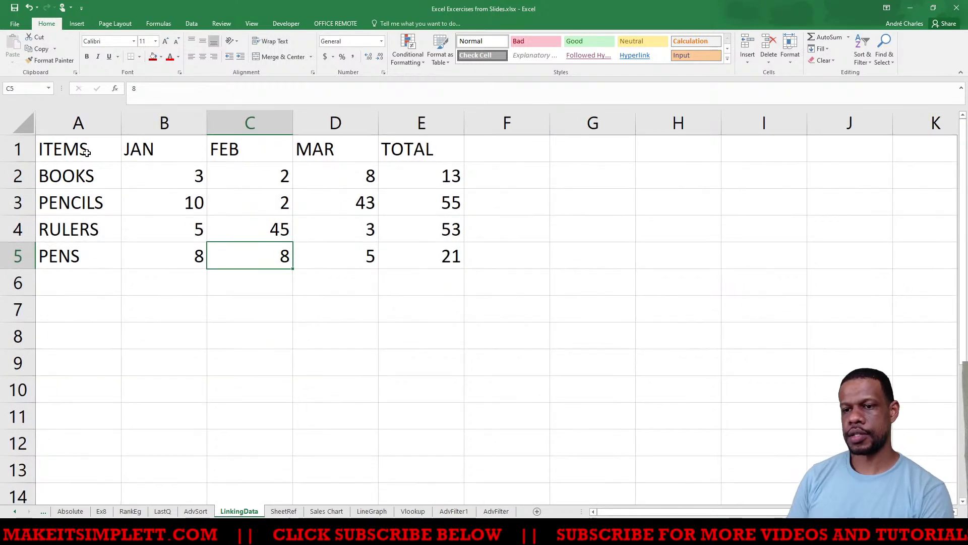
pyautogui.moveTo(86, 152); pyautogui.dragTo(104, 248)
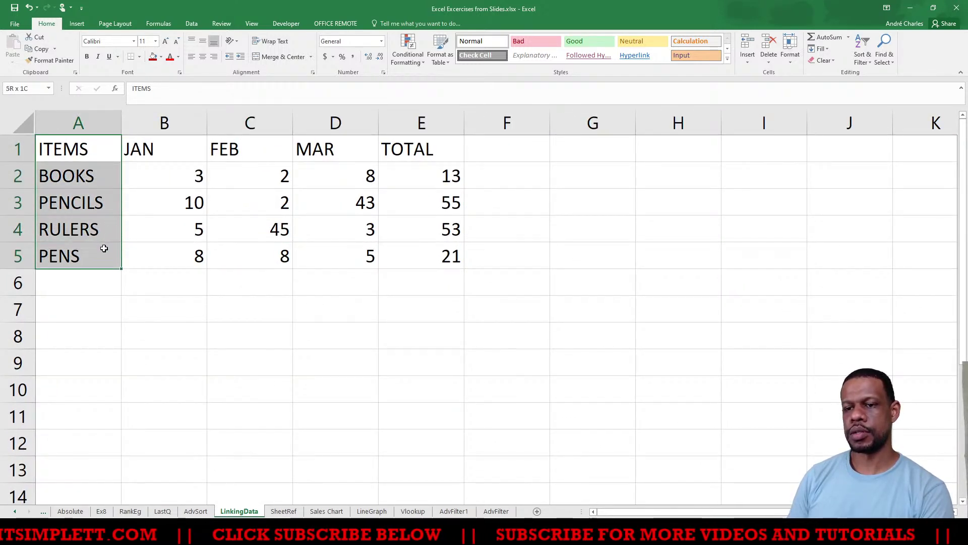
pyautogui.click(162, 252)
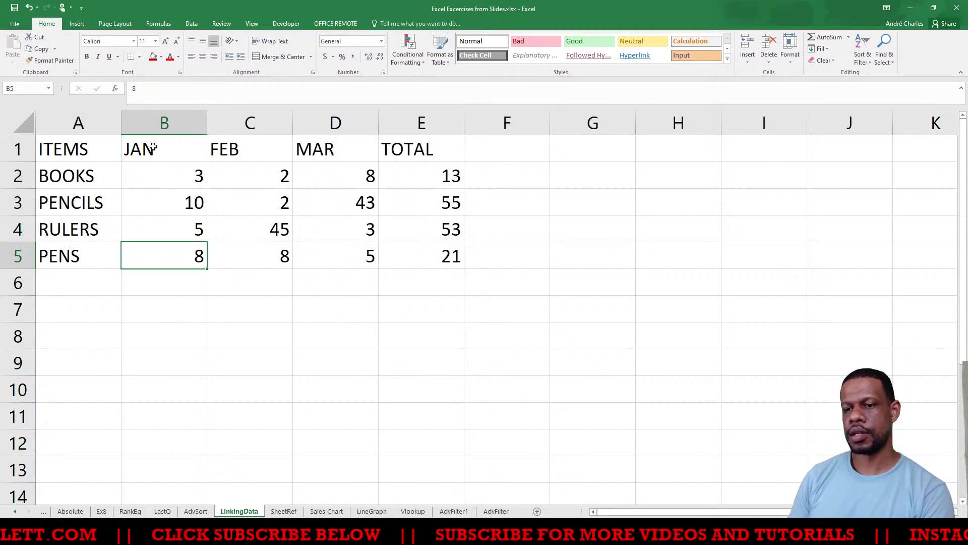
pyautogui.moveTo(158, 146); pyautogui.dragTo(356, 158)
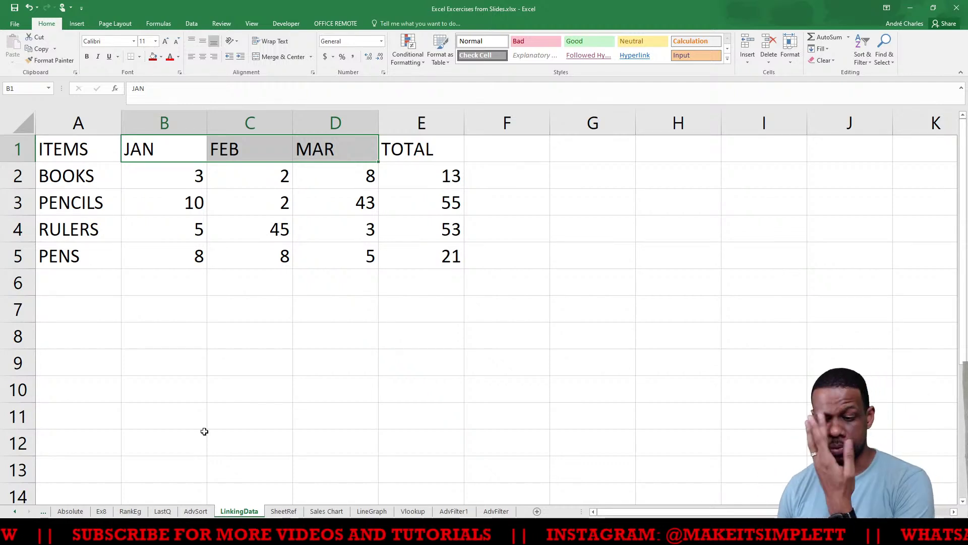
# Step: Examine the FIRST QUARTER formulas in B2:B5 on the SheetRef sheet
pyautogui.click(283, 512)
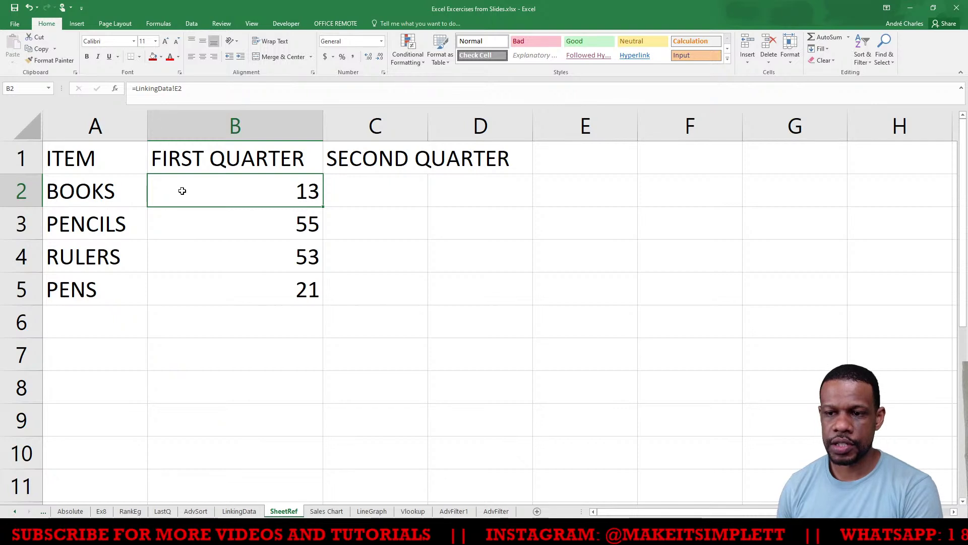
pyautogui.click(250, 255)
pyautogui.click(243, 188)
pyautogui.moveTo(243, 188); pyautogui.dragTo(235, 291)
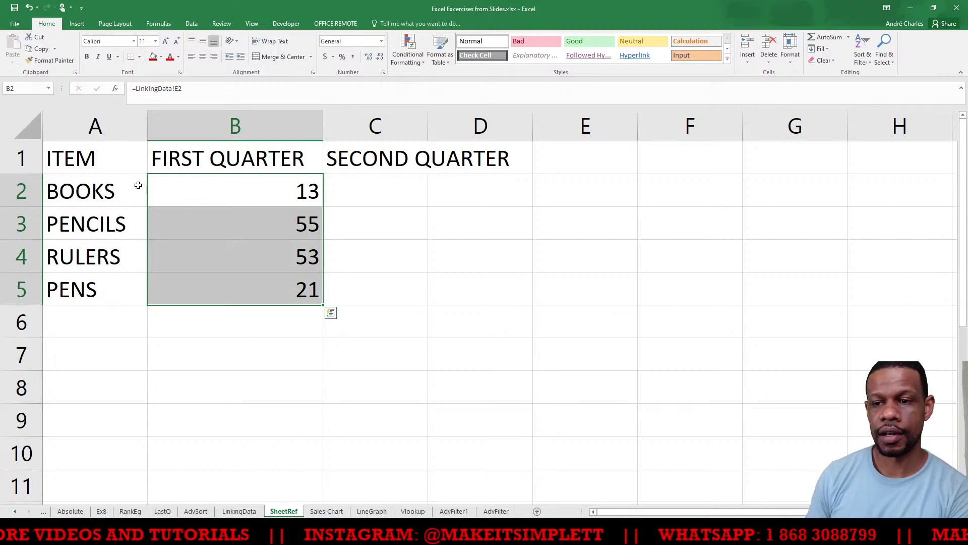
pyautogui.click(117, 202)
pyautogui.click(264, 209)
pyautogui.click(261, 194)
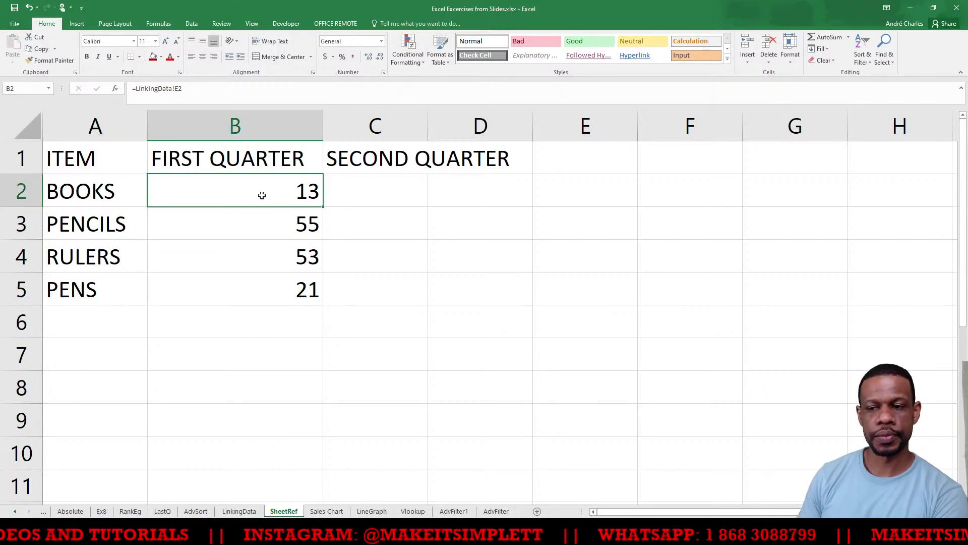
# Step: Review the BOOKS figures for JAN to MAR on LinkingData and trace SheetRef cell B2 to its source cell
pyautogui.click(239, 510)
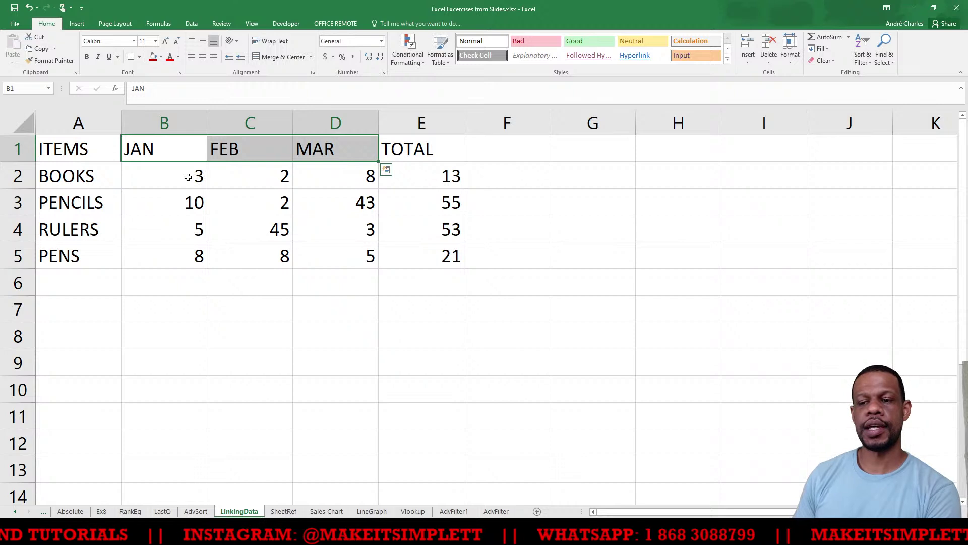
pyautogui.moveTo(182, 175); pyautogui.dragTo(369, 176)
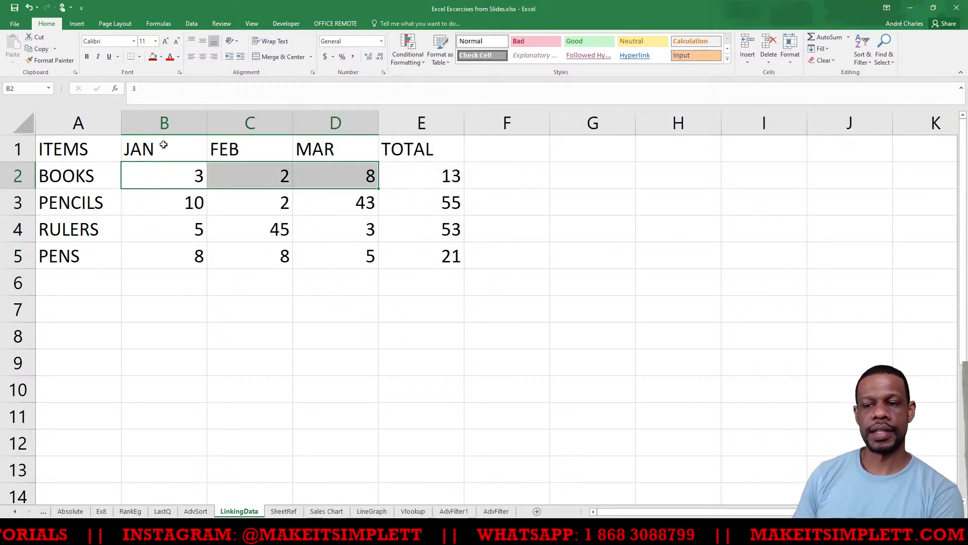
pyautogui.moveTo(173, 152); pyautogui.dragTo(361, 146)
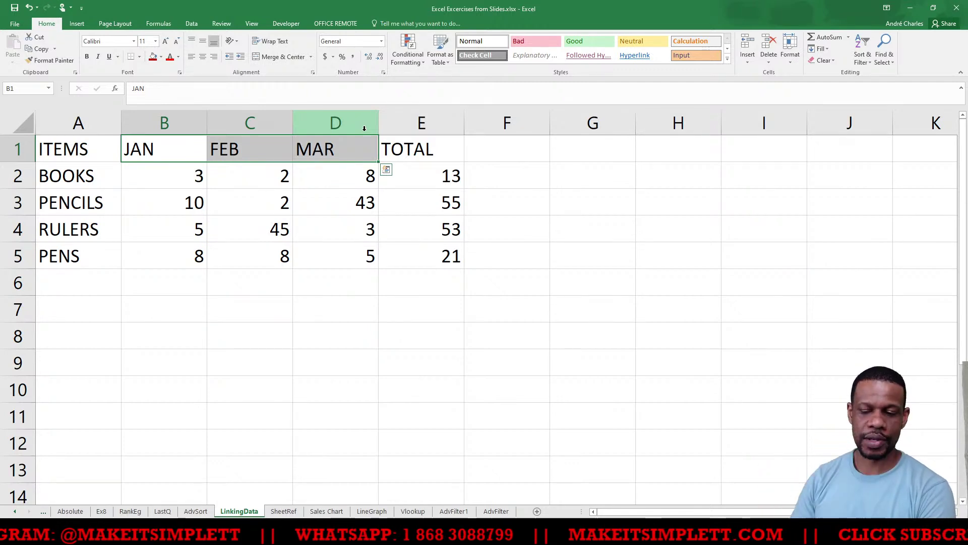
pyautogui.click(283, 511)
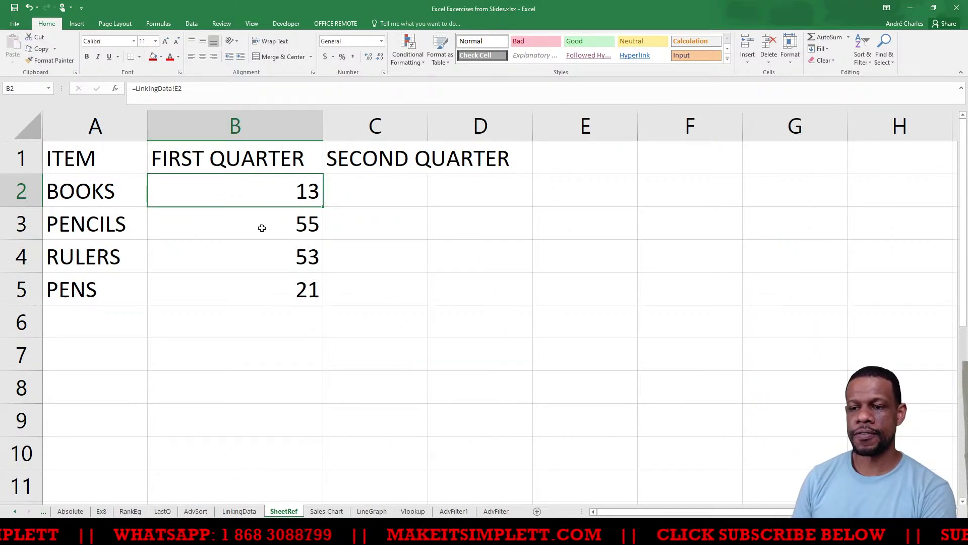
pyautogui.hotkey('ctrl', '[')
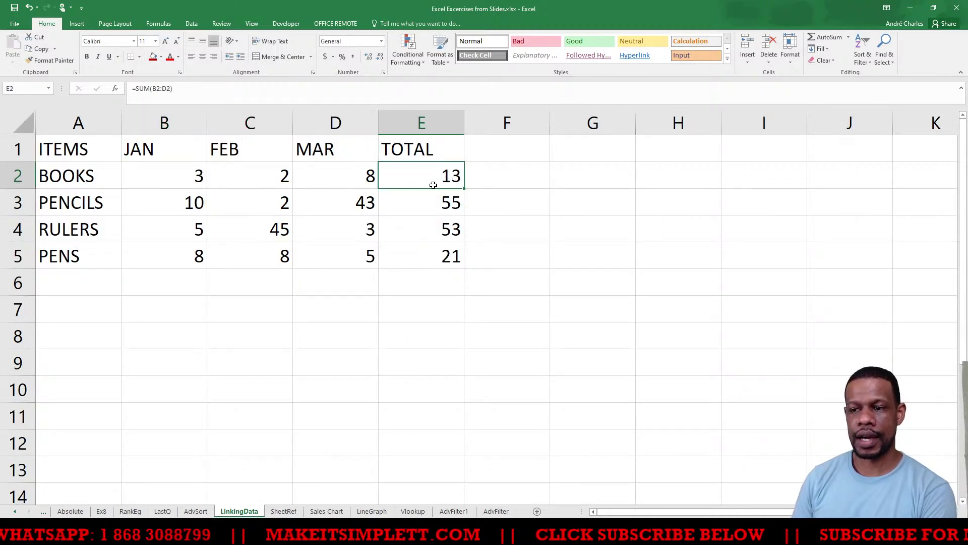
# Step: Clear the FIRST QUARTER cells B2:B5 on the SheetRef sheet
pyautogui.click(283, 511)
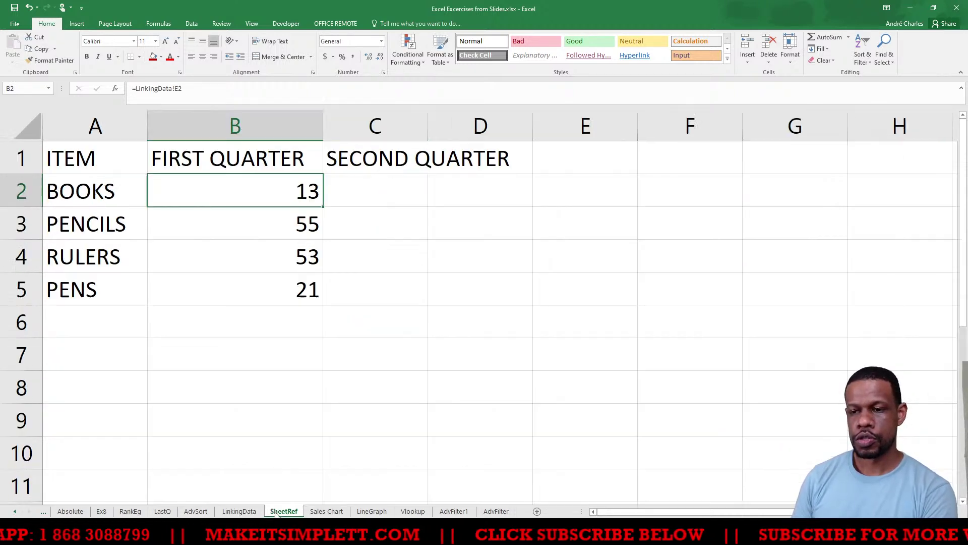
pyautogui.click(262, 256)
pyautogui.moveTo(266, 200); pyautogui.dragTo(282, 288)
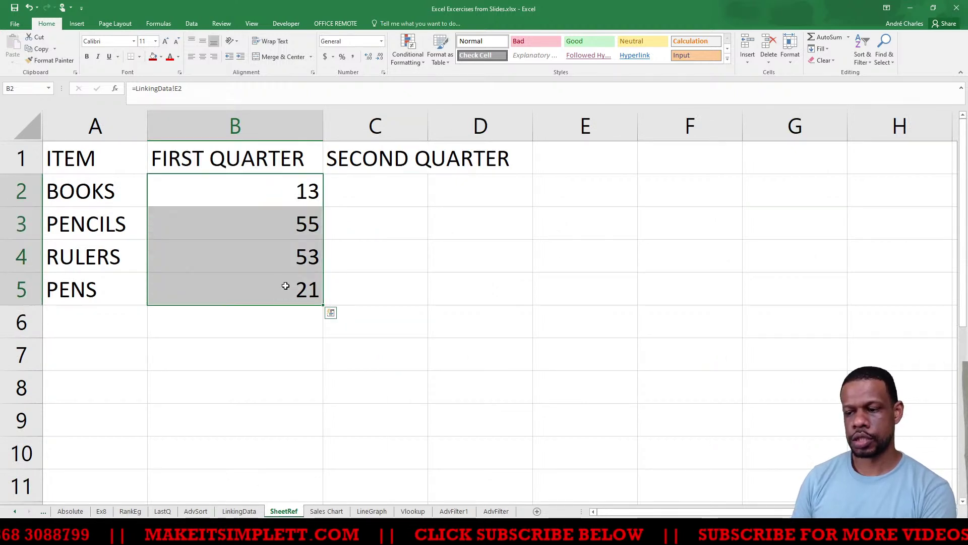
pyautogui.press('Delete')
pyautogui.click(371, 385)
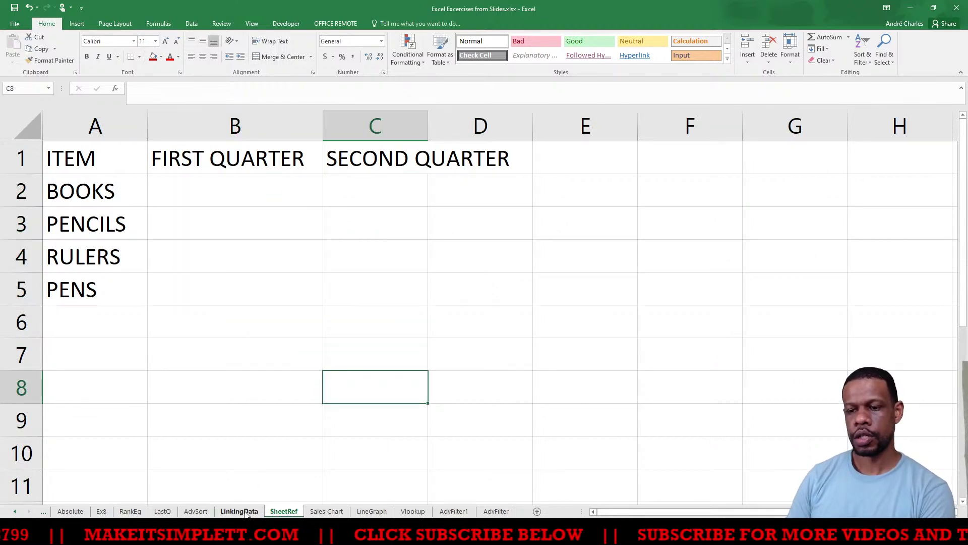
# Step: Check the formula =SUM(B2:D2) in E2 on LinkingData and fill it down the TOTAL column to E5
pyautogui.hotkey('ctrl', 'pageup')
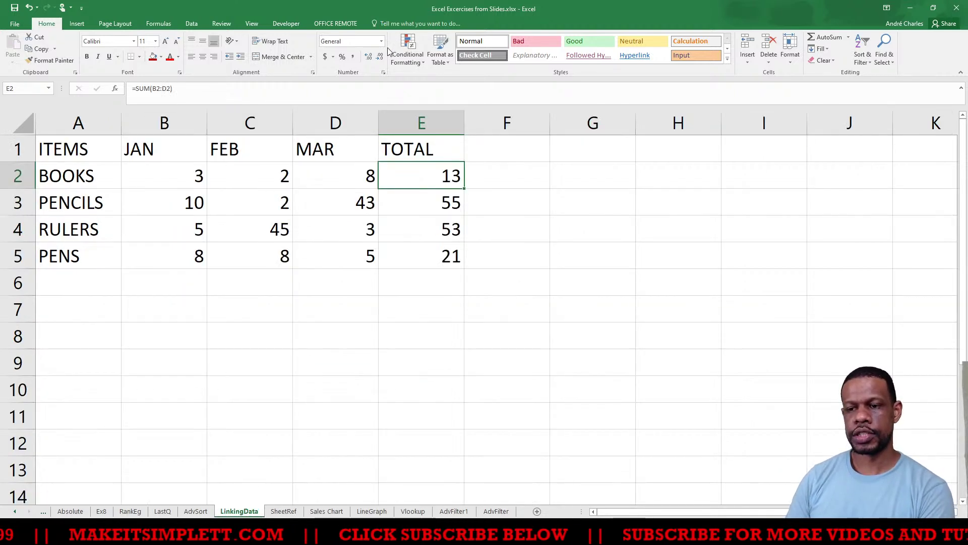
pyautogui.doubleClick(416, 179)
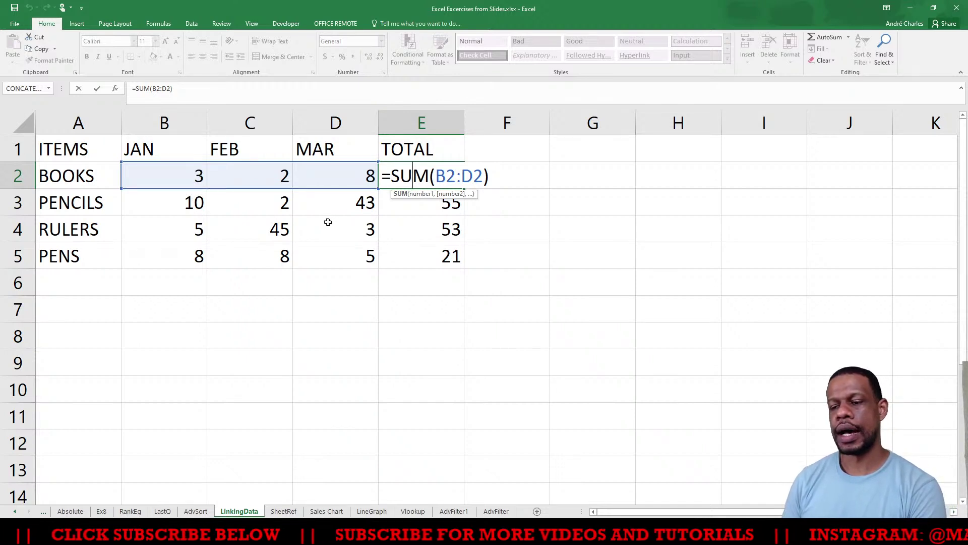
pyautogui.hotkey('ctrl', 'Return')
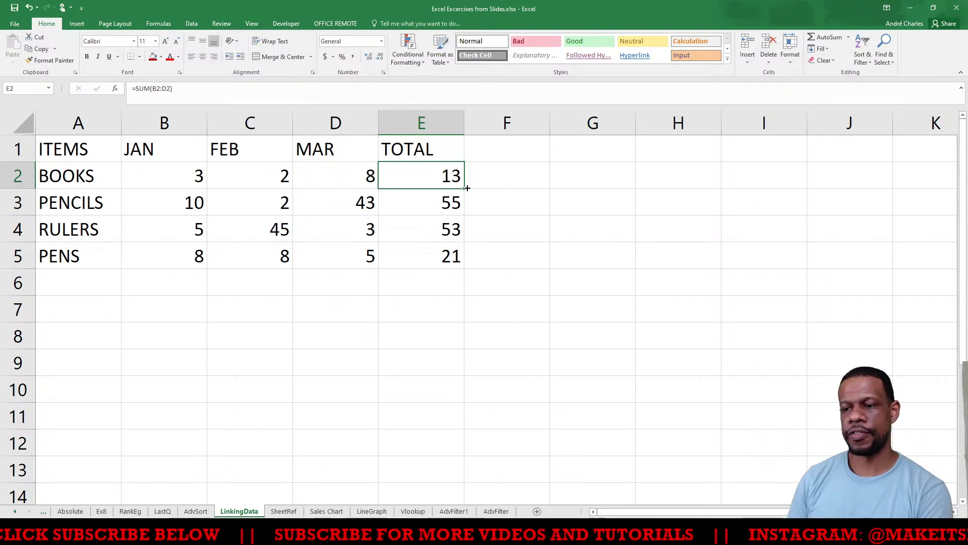
pyautogui.moveTo(466, 188); pyautogui.dragTo(467, 270)
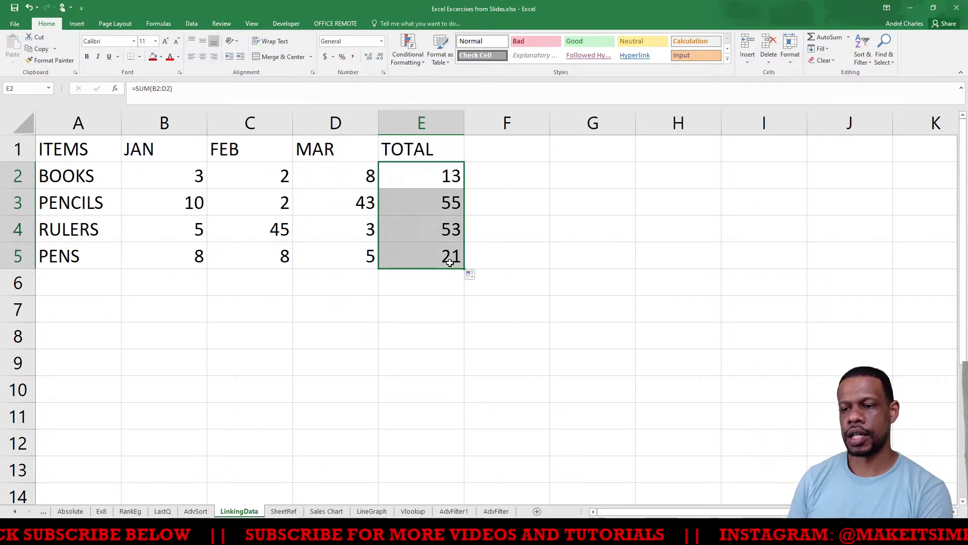
pyautogui.click(540, 194)
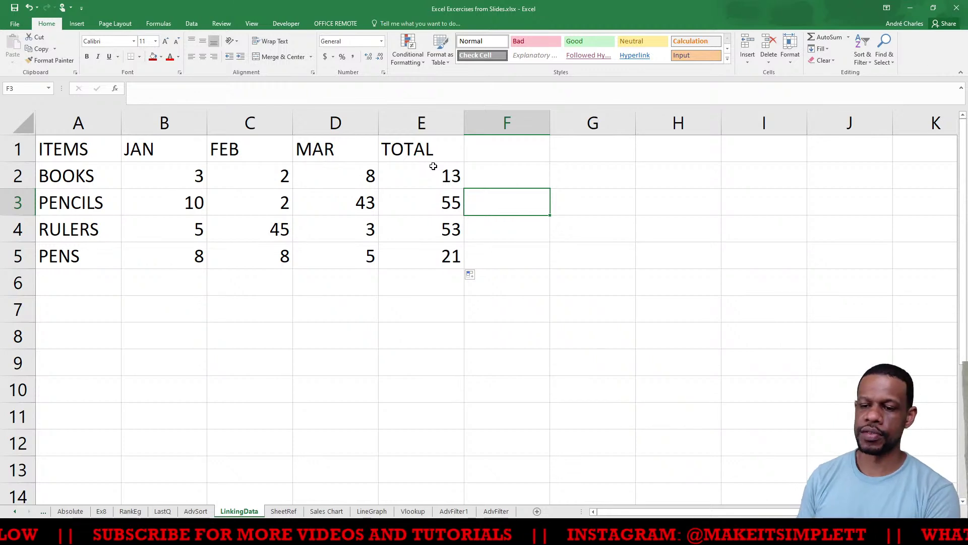
# Step: Check the cleared range B2:B5 on SheetRef, select B2 and return to the LinkingData sheet
pyautogui.click(283, 511)
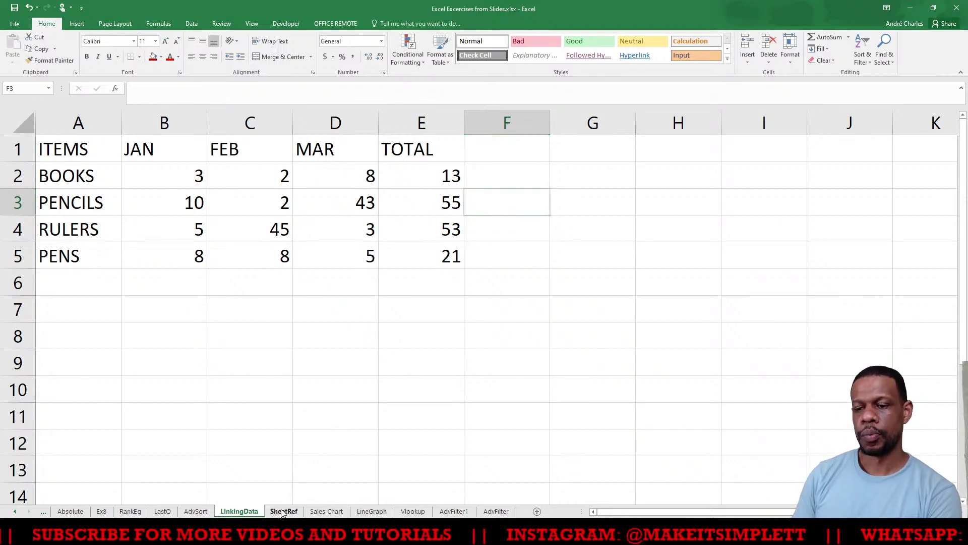
pyautogui.click(174, 190)
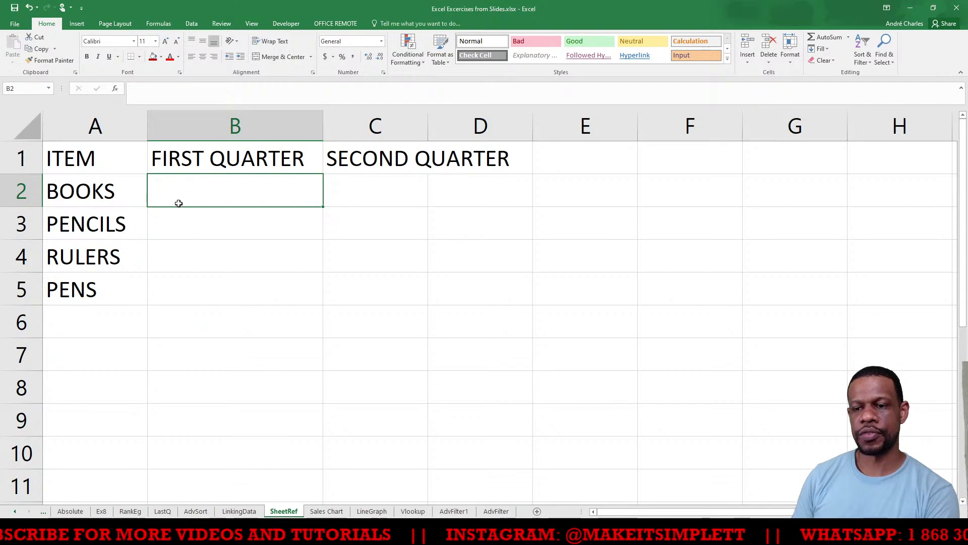
pyautogui.hotkey('shift', 'Down')
pyautogui.hotkey('shift', 'Down')
pyautogui.hotkey('shift', 'Down')
pyautogui.click(190, 193)
pyautogui.click(239, 511)
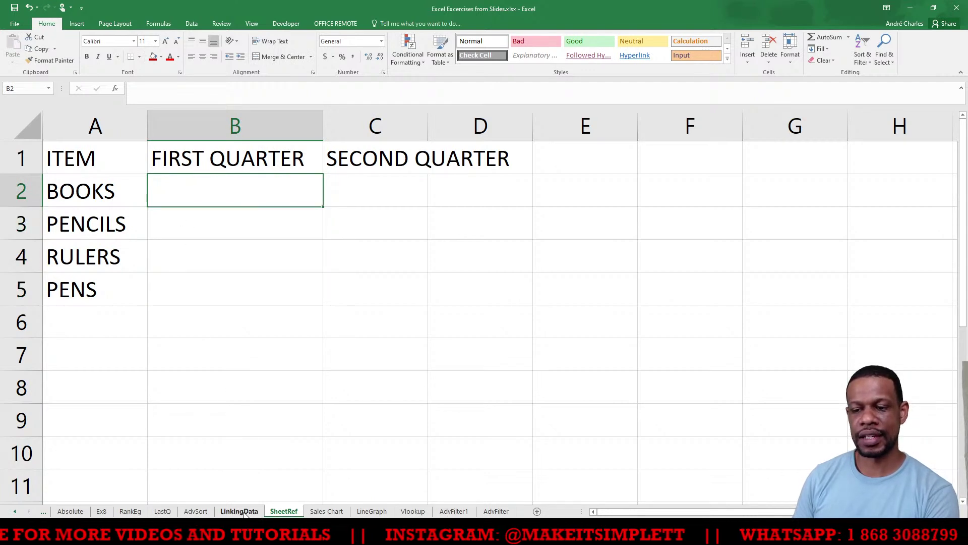
# Step: Compare the LinkingData TOTAL cells E2:E5 with the empty FIRST QUARTER column on the SheetRef sheet
pyautogui.click(446, 180)
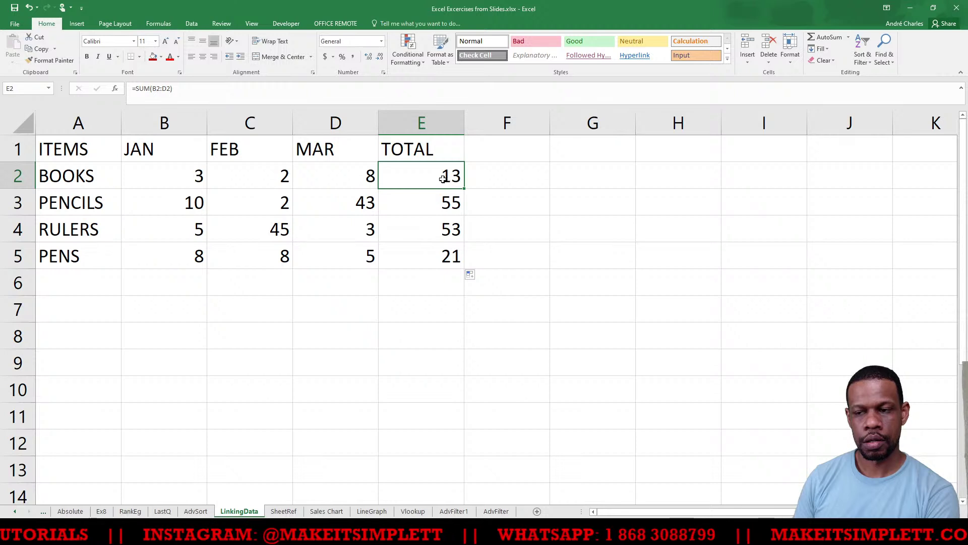
pyautogui.click(274, 511)
pyautogui.click(239, 511)
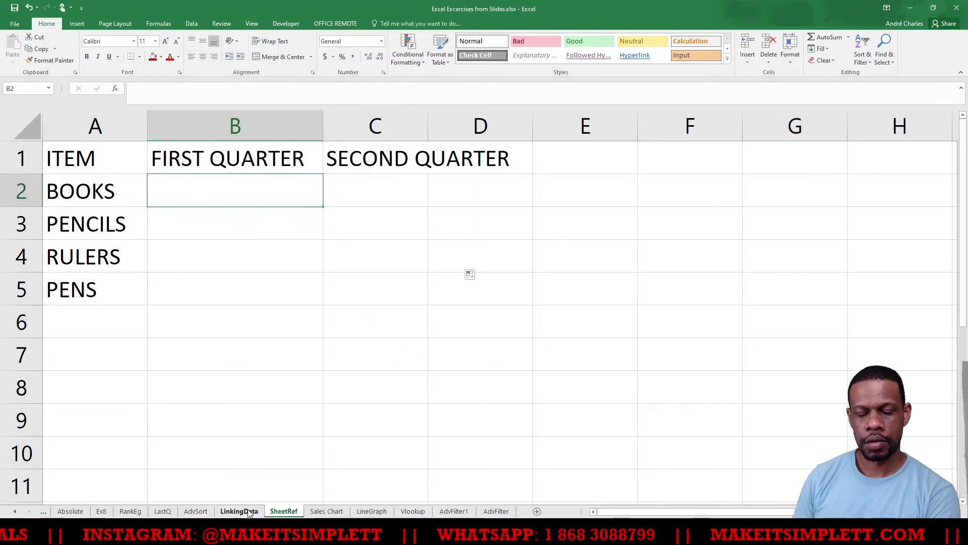
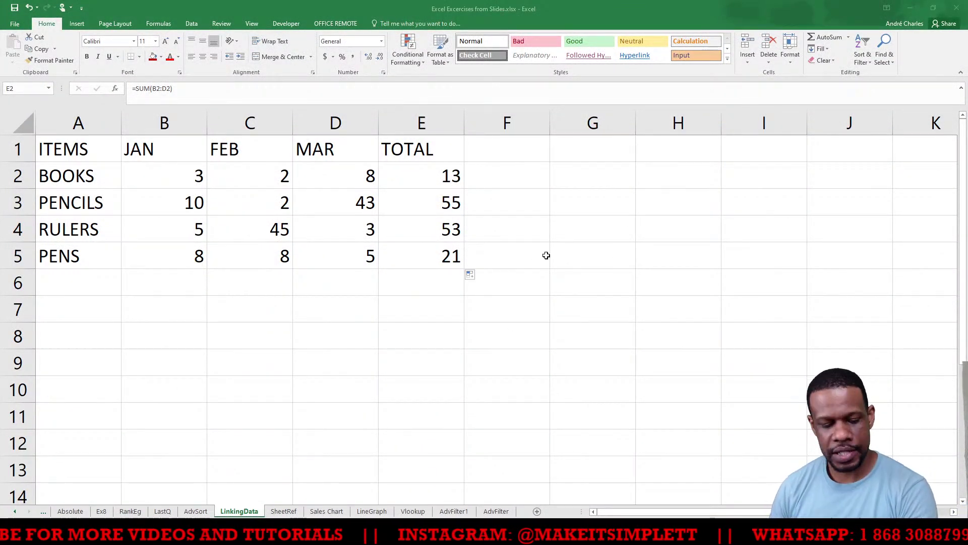
pyautogui.click(470, 204)
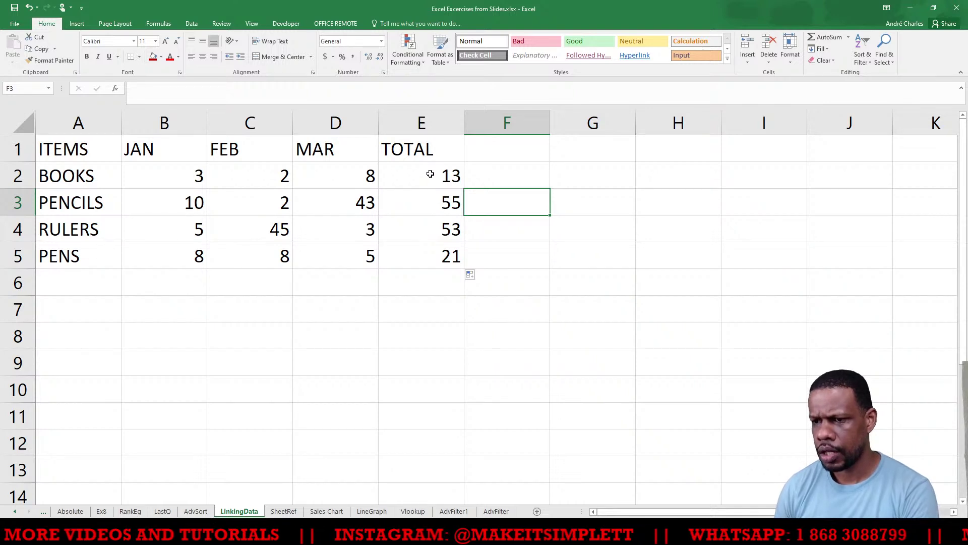
pyautogui.moveTo(432, 175); pyautogui.dragTo(424, 259)
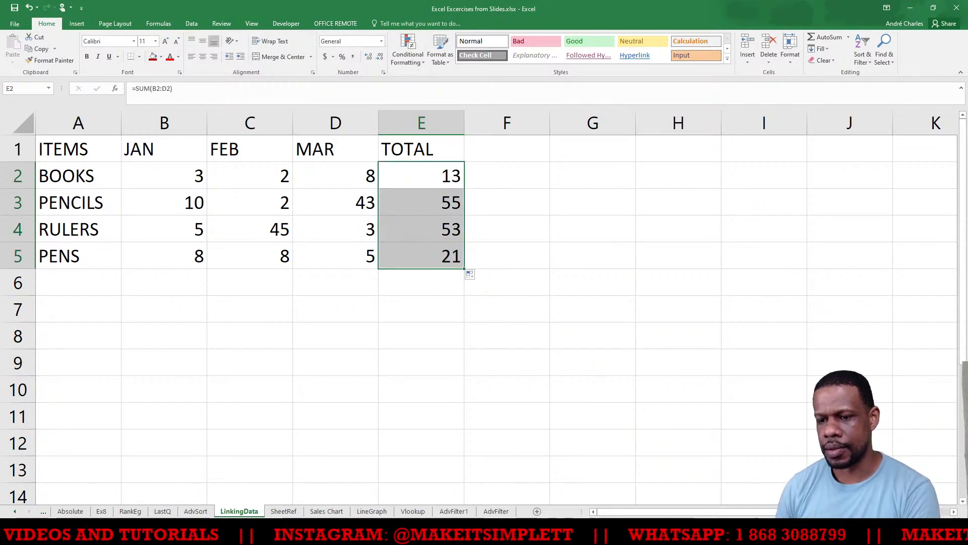
# Step: Start a formula in cell B2 of the SheetRef sheet, the FIRST QUARTER cell for BOOKS
pyautogui.click(283, 511)
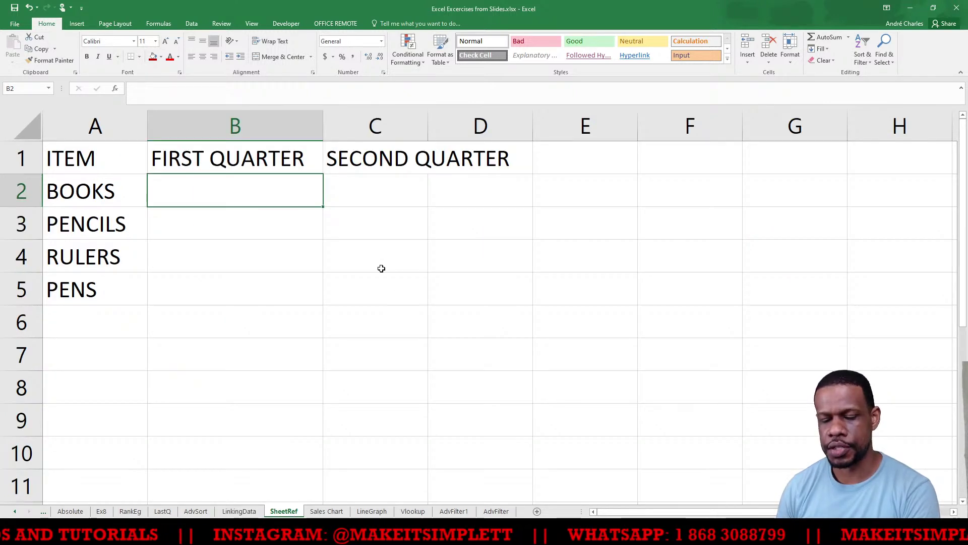
pyautogui.click(242, 250)
pyautogui.click(242, 195)
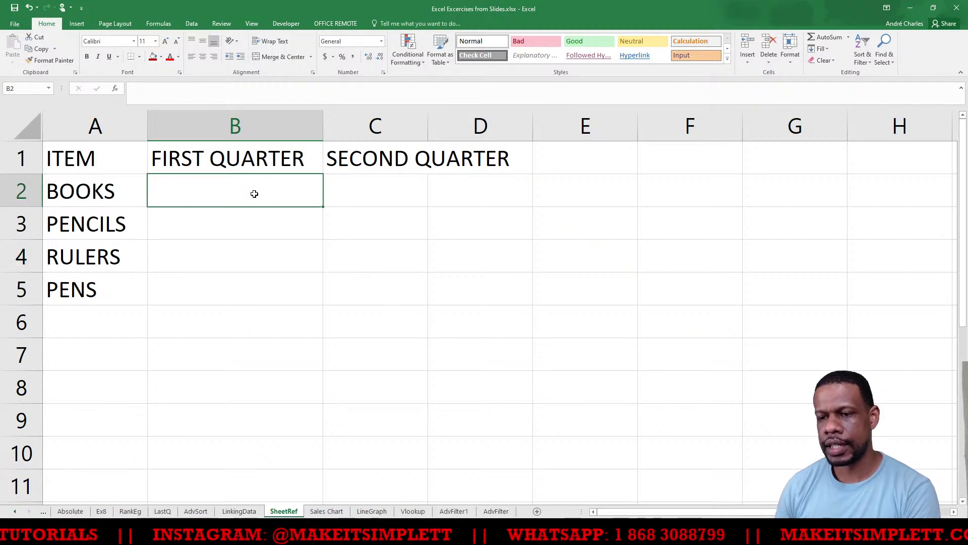
pyautogui.write('=')
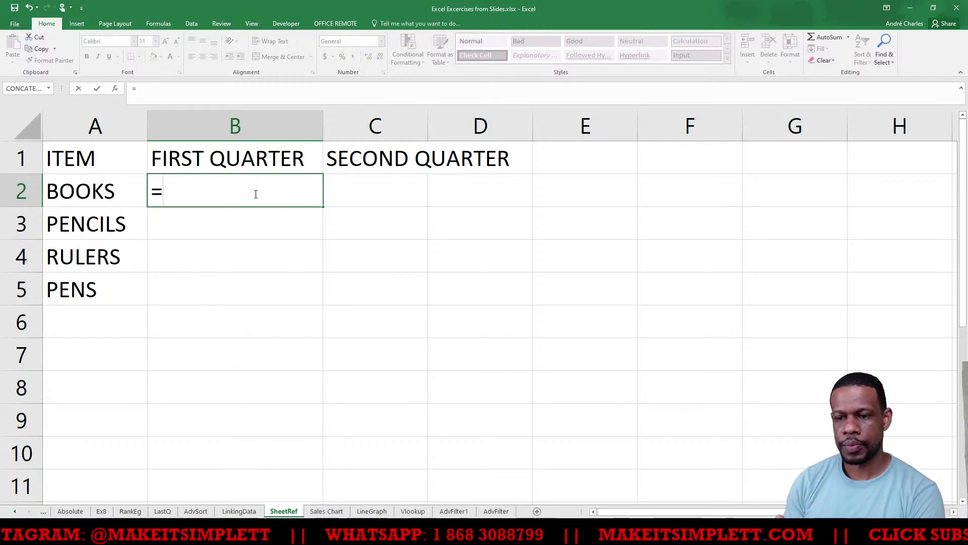
pyautogui.click(238, 511)
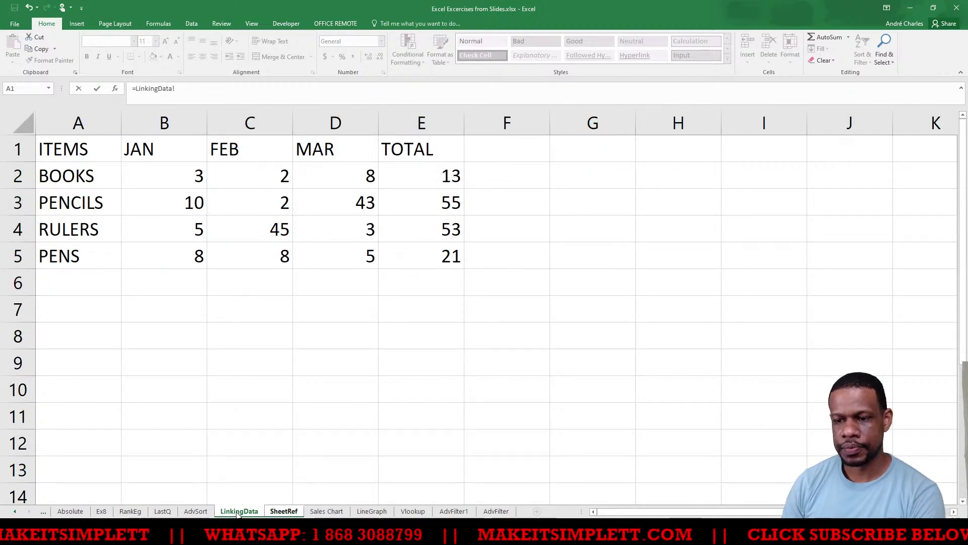
pyautogui.click(283, 511)
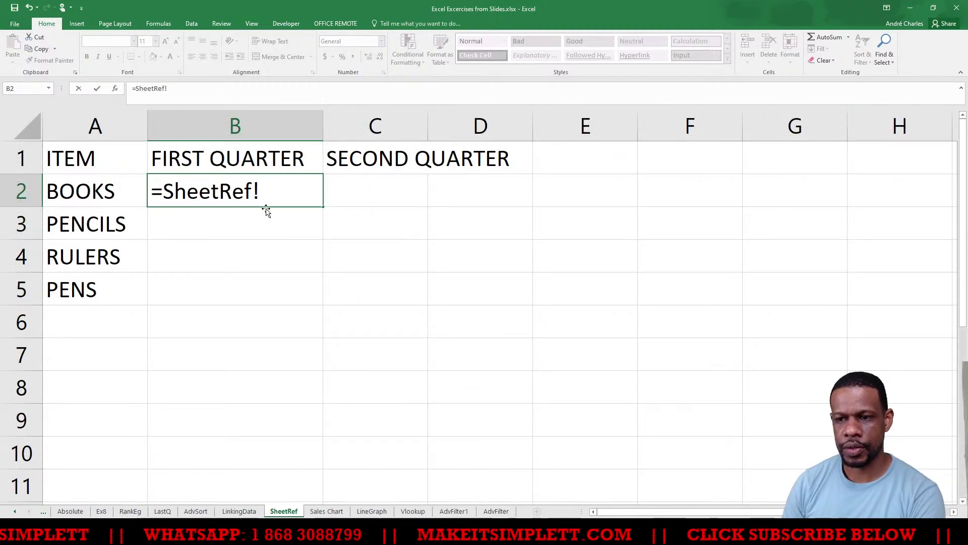
pyautogui.press('BackSpace')
pyautogui.press('BackSpace')
pyautogui.press('BackSpace')
pyautogui.press('BackSpace')
pyautogui.press('BackSpace')
pyautogui.press('BackSpace')
pyautogui.press('BackSpace')
pyautogui.press('BackSpace')
pyautogui.press('BackSpace')
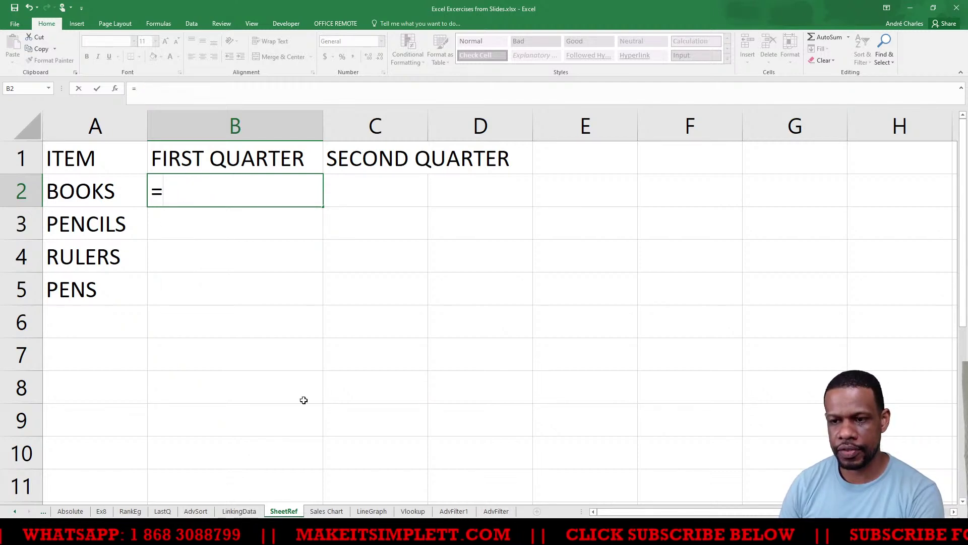
# Step: Add the sheet reference LinkingData! after the equals sign in the B2 formula
pyautogui.write('Linking')
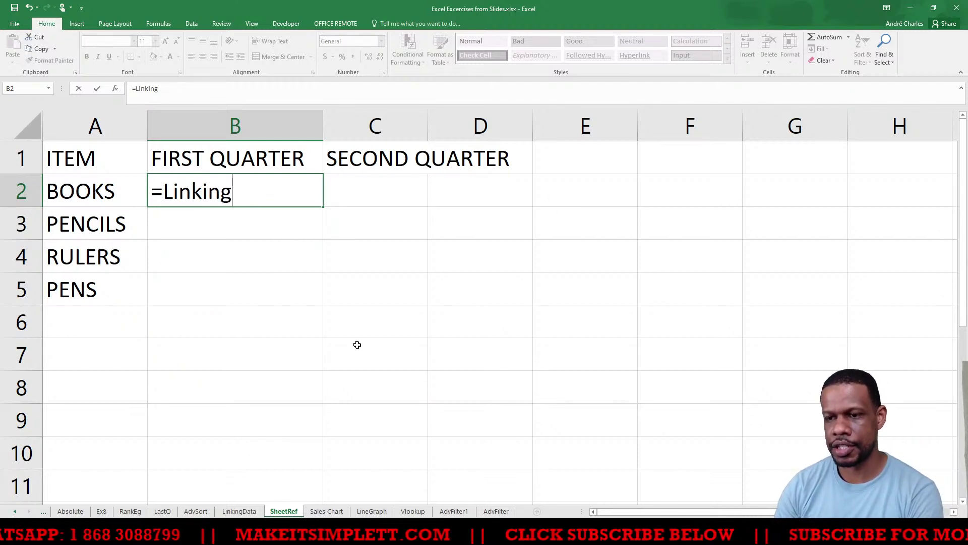
pyautogui.write('Data!')
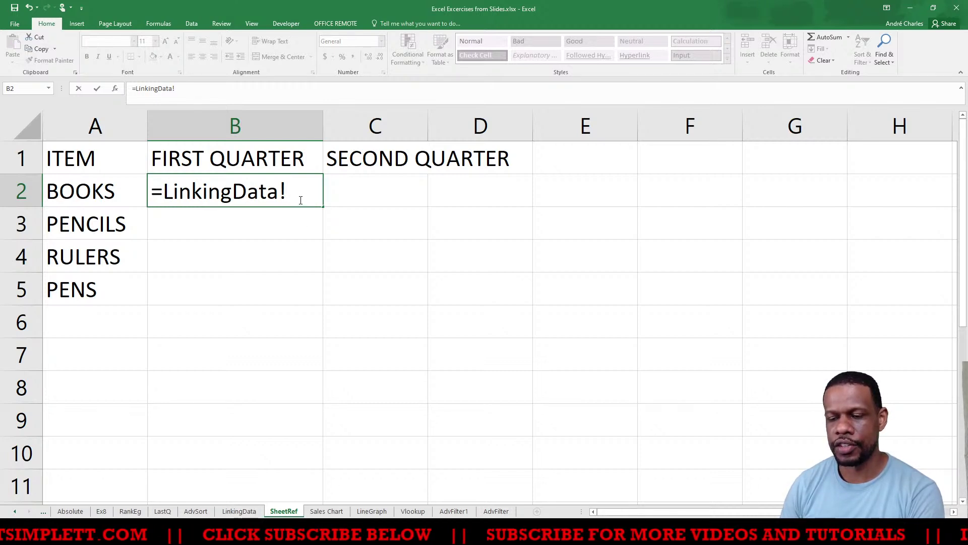
pyautogui.click(240, 511)
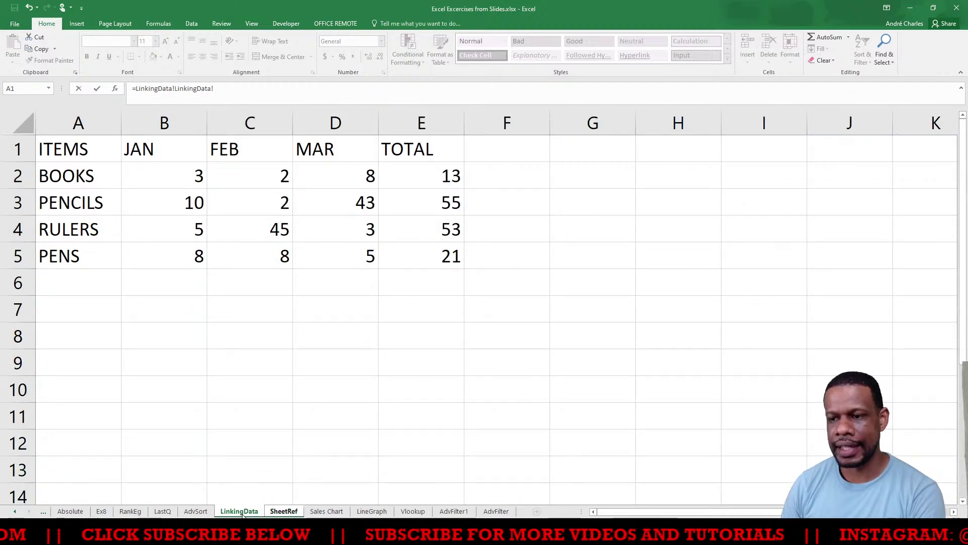
pyautogui.click(276, 511)
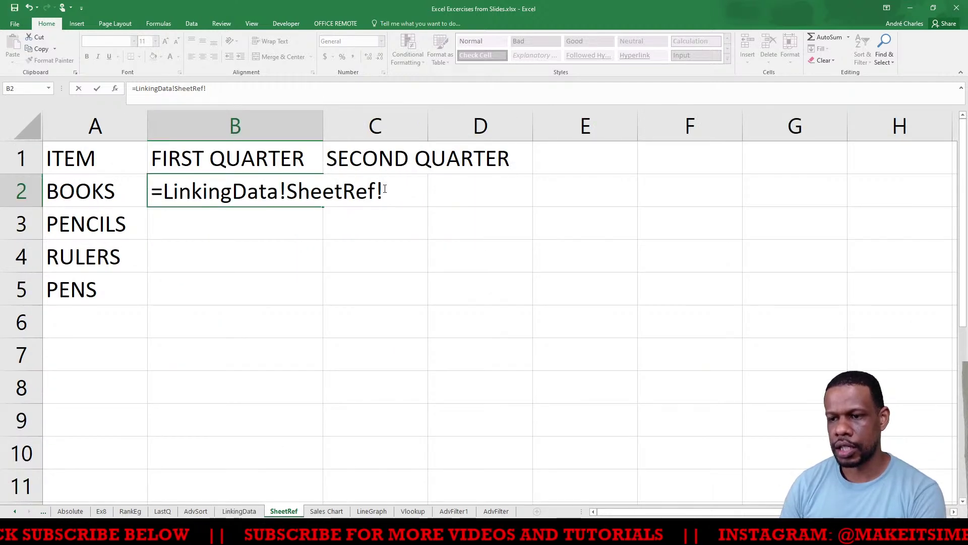
pyautogui.press('BackSpace')
pyautogui.press('BackSpace')
pyautogui.press('BackSpace')
pyautogui.press('BackSpace')
pyautogui.press('BackSpace')
pyautogui.press('BackSpace')
pyautogui.press('BackSpace')
pyautogui.press('BackSpace')
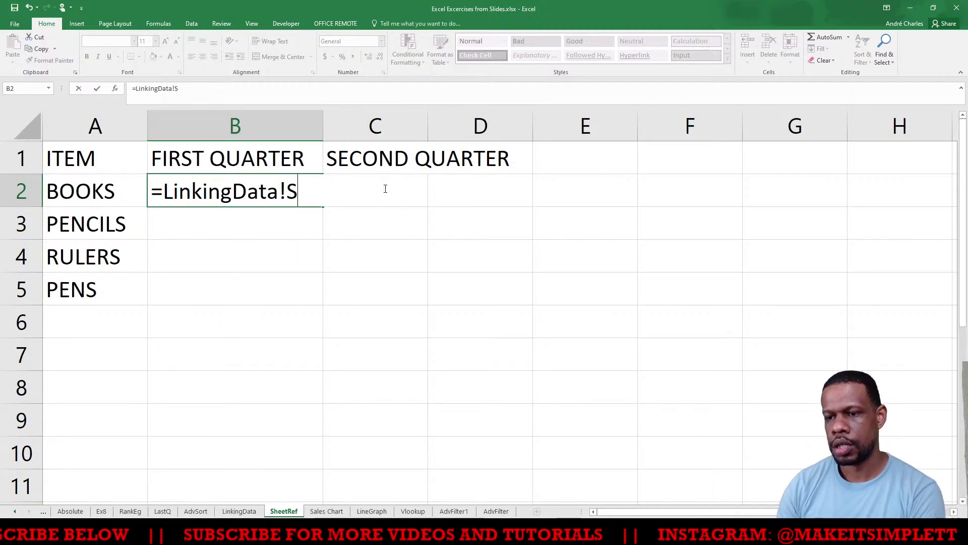
pyautogui.press('BackSpace')
# Step: Complete the B2 formula as =LinkingData!E2 so that it links to the BOOKS total
pyautogui.write('E2')
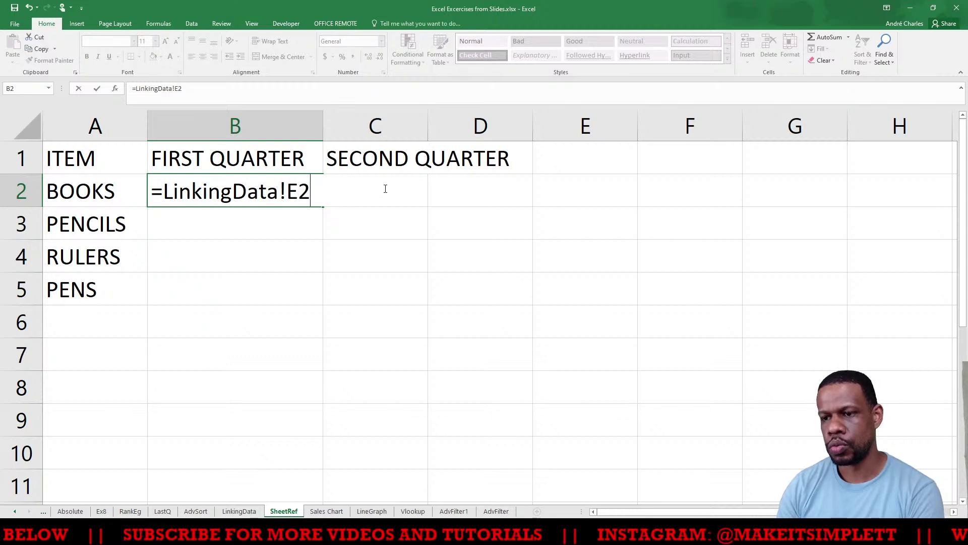
pyautogui.press('Left')
pyautogui.press('Left')
pyautogui.press('Right')
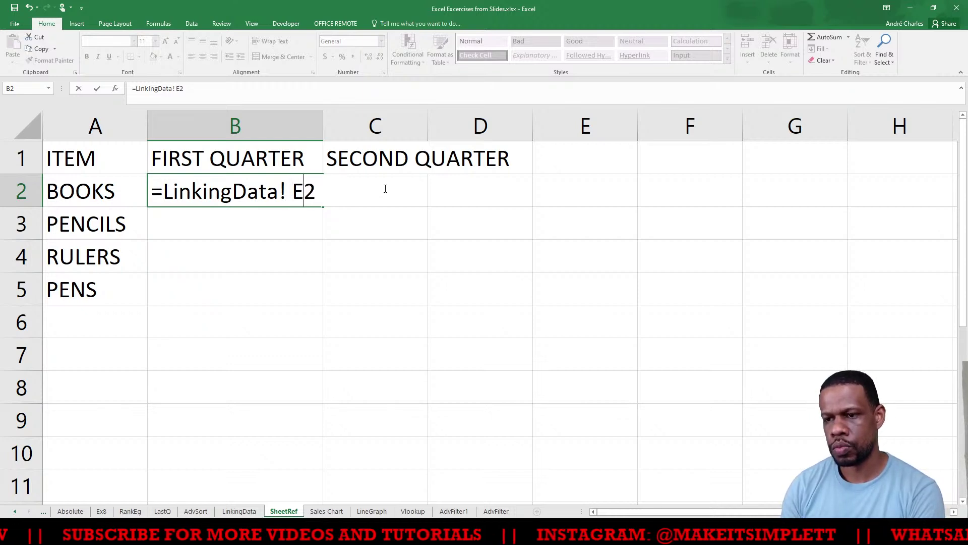
pyautogui.press('Right')
pyautogui.press('Return')
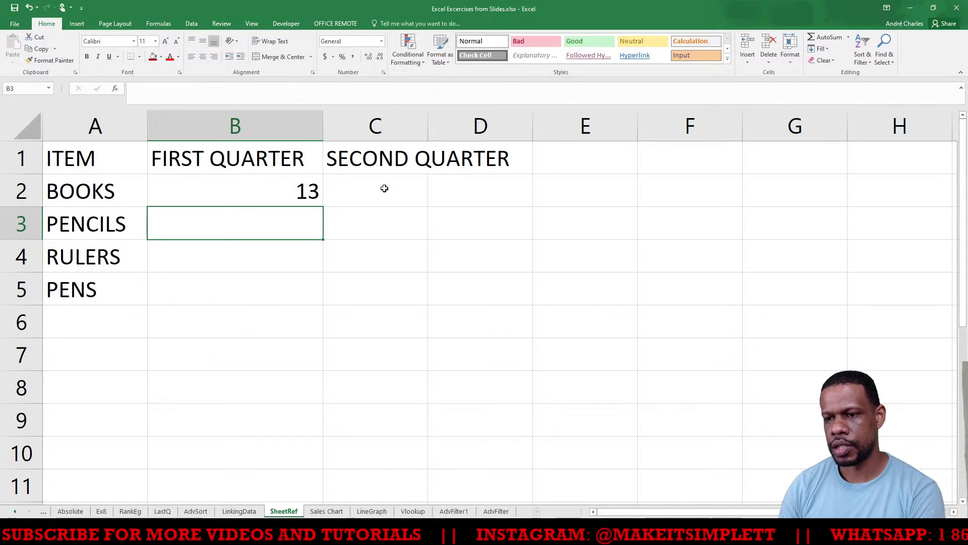
# Step: Check the link formula in SheetRef cell B2 against its source cell E2 on LinkingData
pyautogui.click(264, 192)
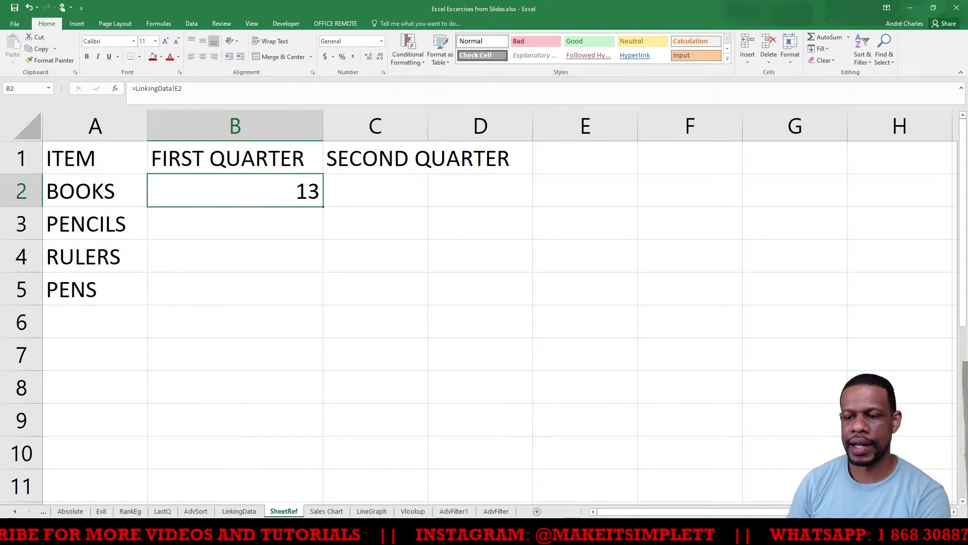
pyautogui.hotkey('ctrl', 'pageup')
pyautogui.click(422, 175)
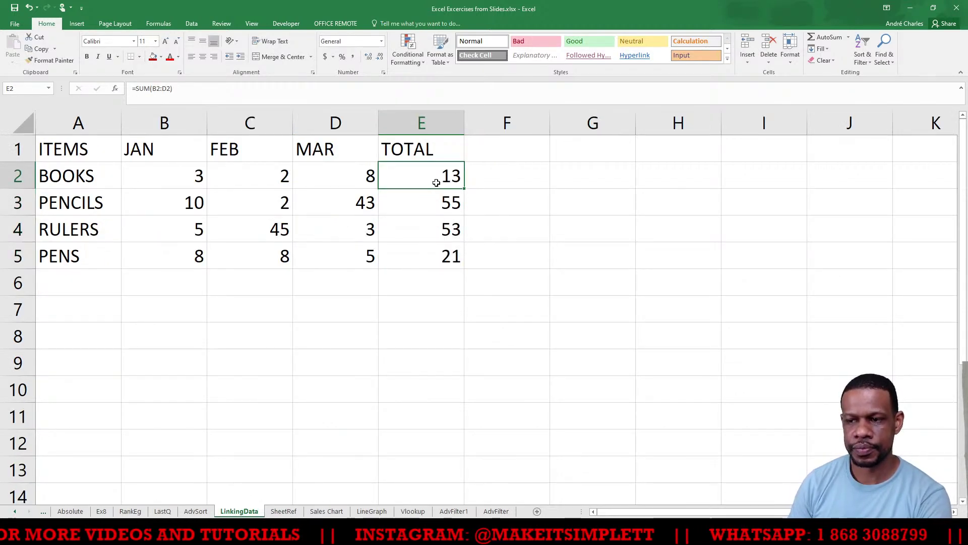
pyautogui.hotkey('ctrl', 'pagedown')
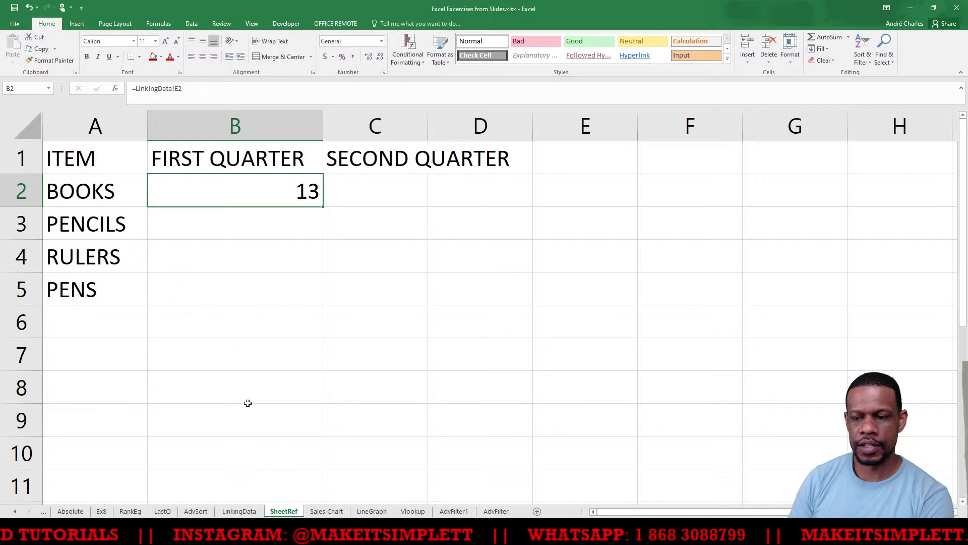
# Step: Set the BOOKS value for FEB in cell C2 on the LinkingData sheet to 45
pyautogui.click(247, 512)
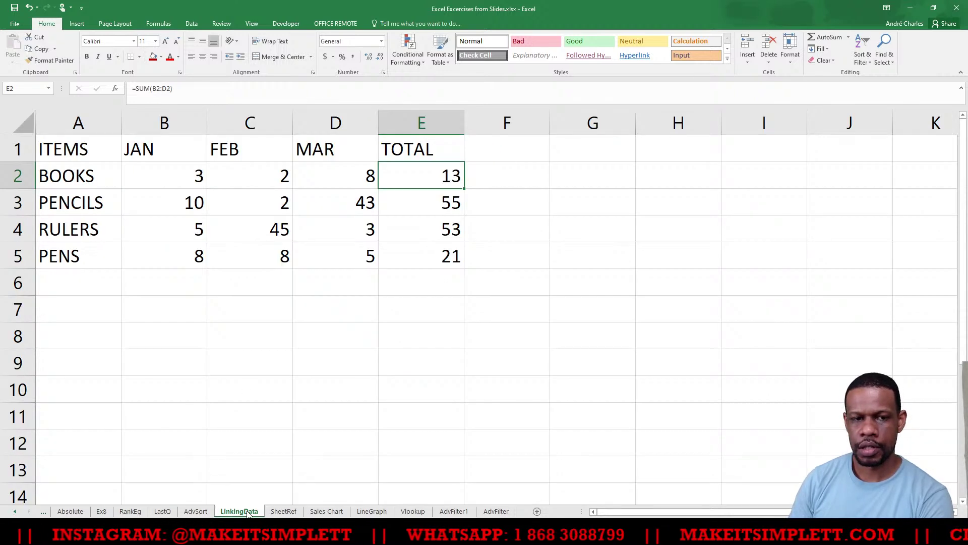
pyautogui.click(261, 180)
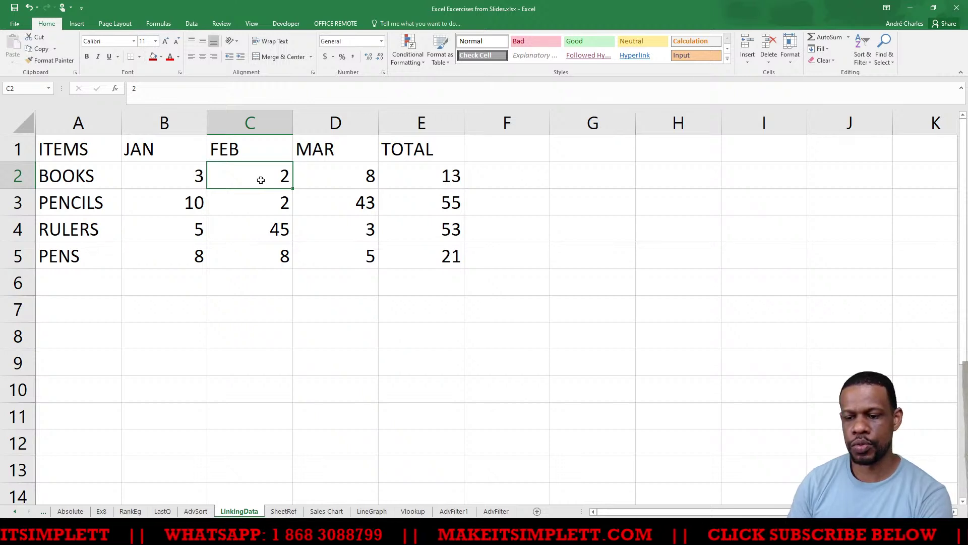
pyautogui.write('45')
pyautogui.press('Return')
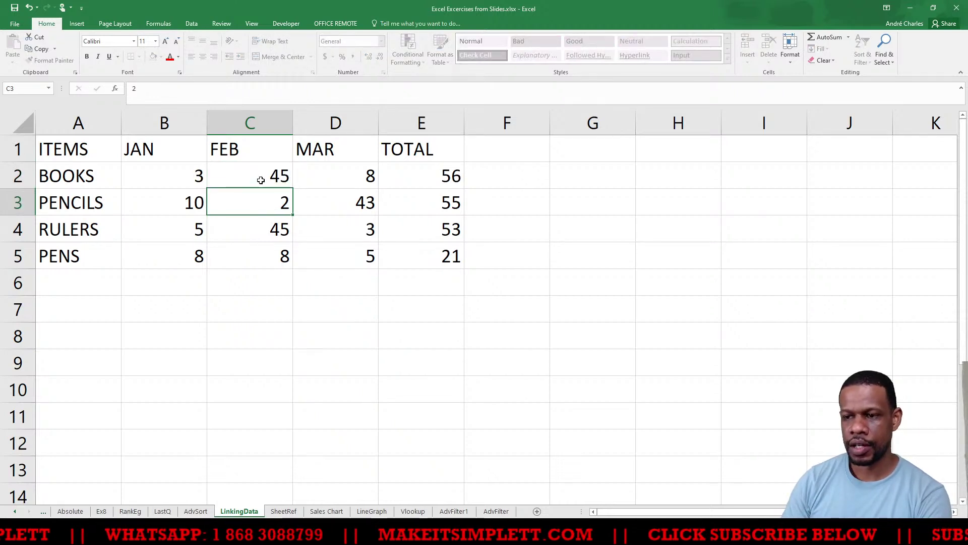
# Step: Check the BOOKS total in E2 on LinkingData, and examine the sheet name and cell reference in SheetRef B2's formula
pyautogui.click(438, 170)
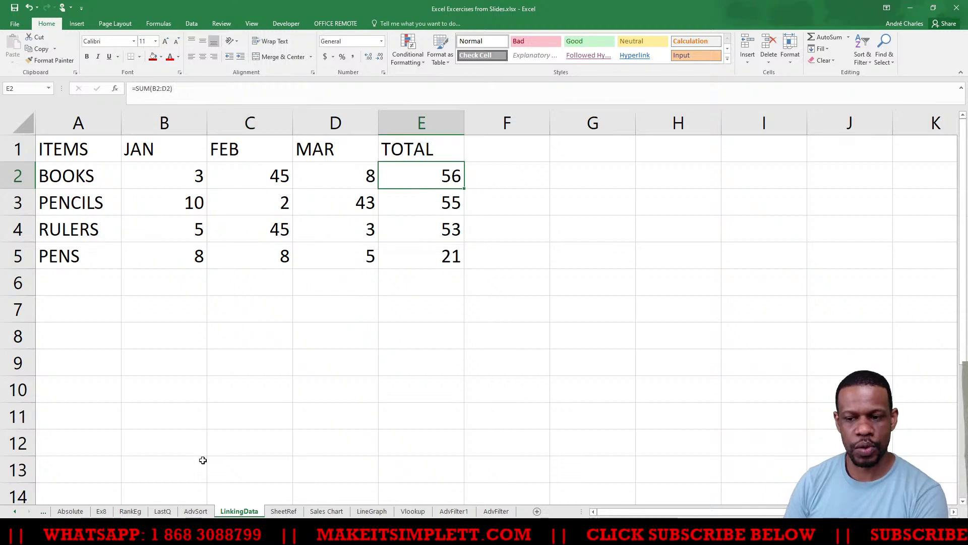
pyautogui.click(283, 510)
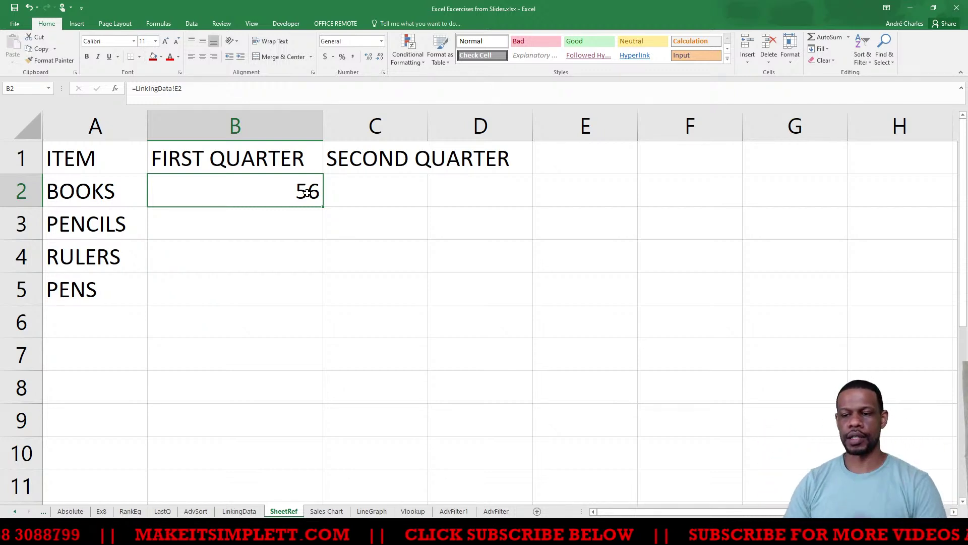
pyautogui.doubleClick(227, 179)
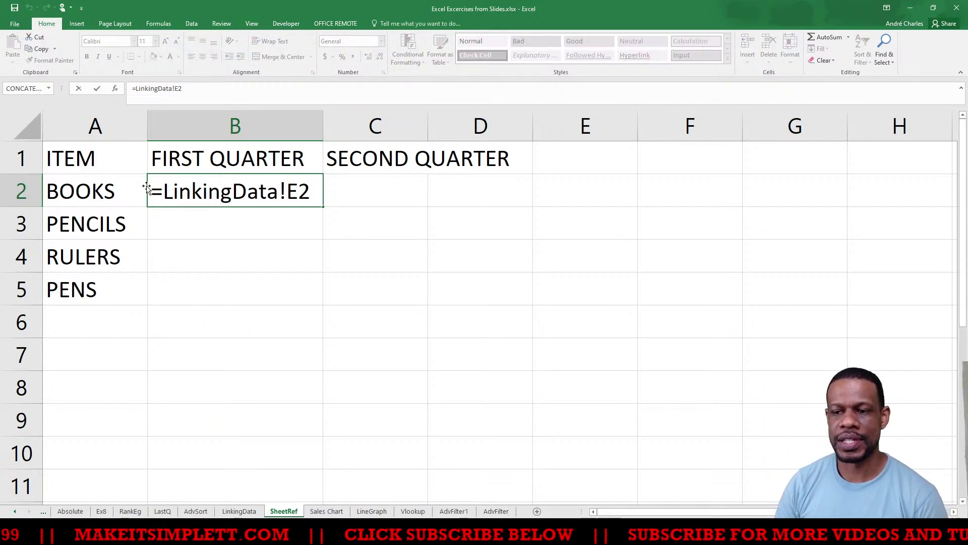
pyautogui.moveTo(163, 192); pyautogui.dragTo(290, 197)
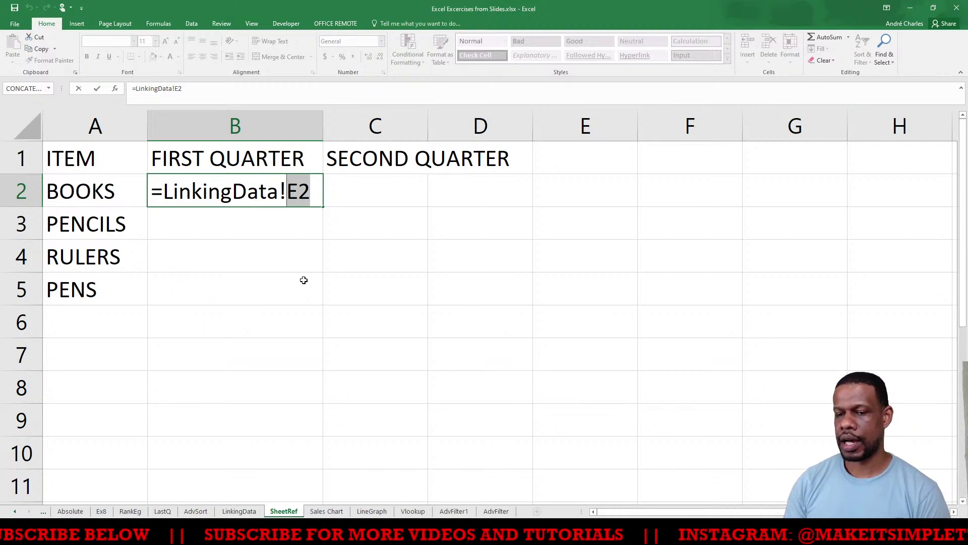
pyautogui.press('Return')
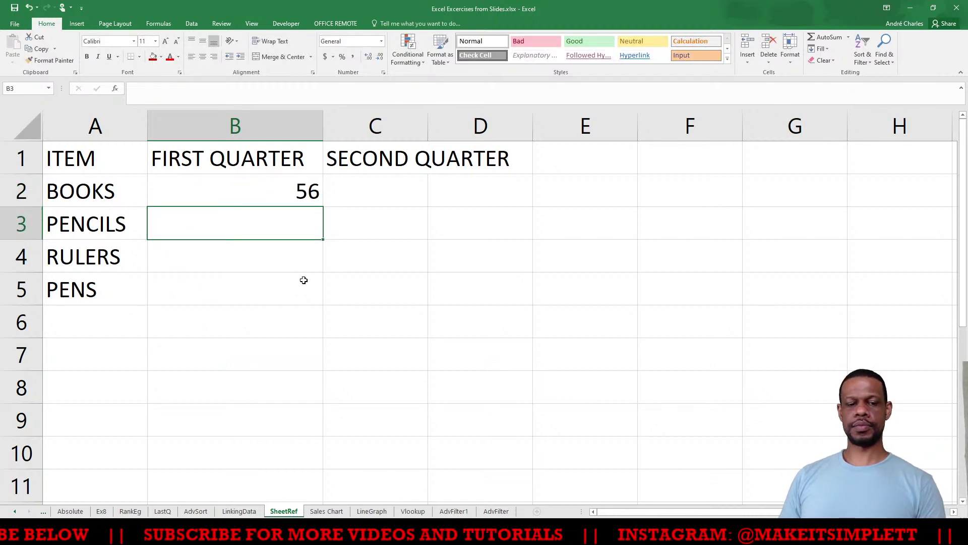
# Step: Fill the link formula from B2 down to B5 on SheetRef and check the references in B3, B4 and B5
pyautogui.click(271, 192)
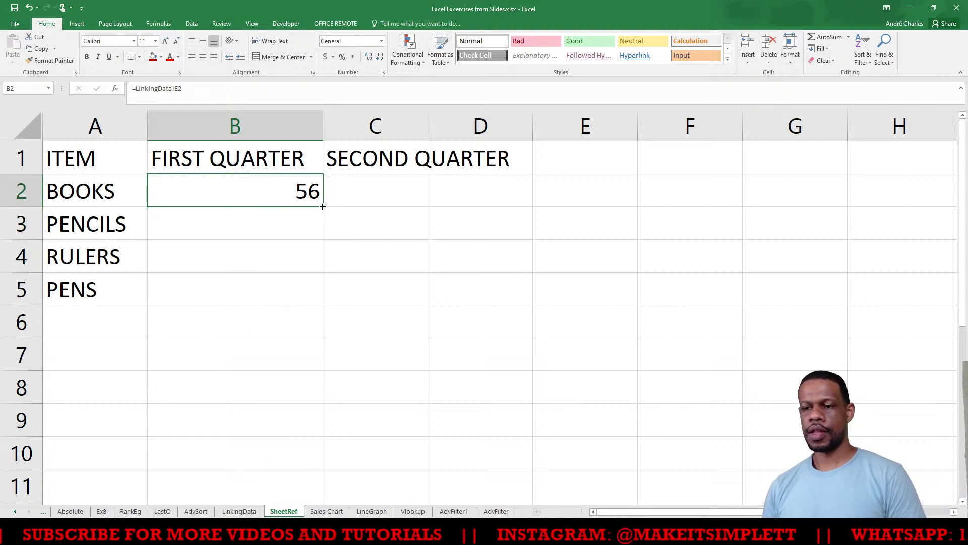
pyautogui.moveTo(322, 207); pyautogui.dragTo(325, 308)
pyautogui.click(259, 227)
pyautogui.doubleClick(259, 226)
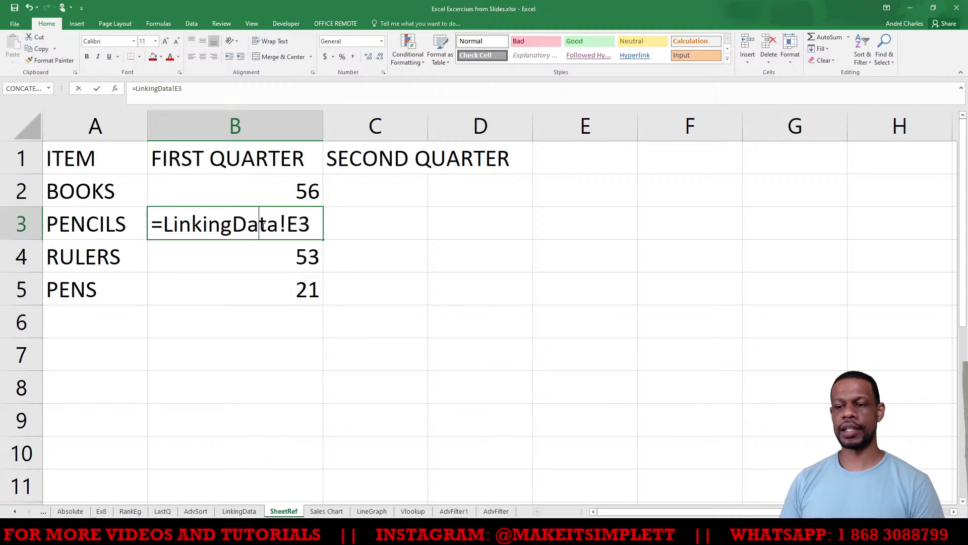
pyautogui.doubleClick(292, 255)
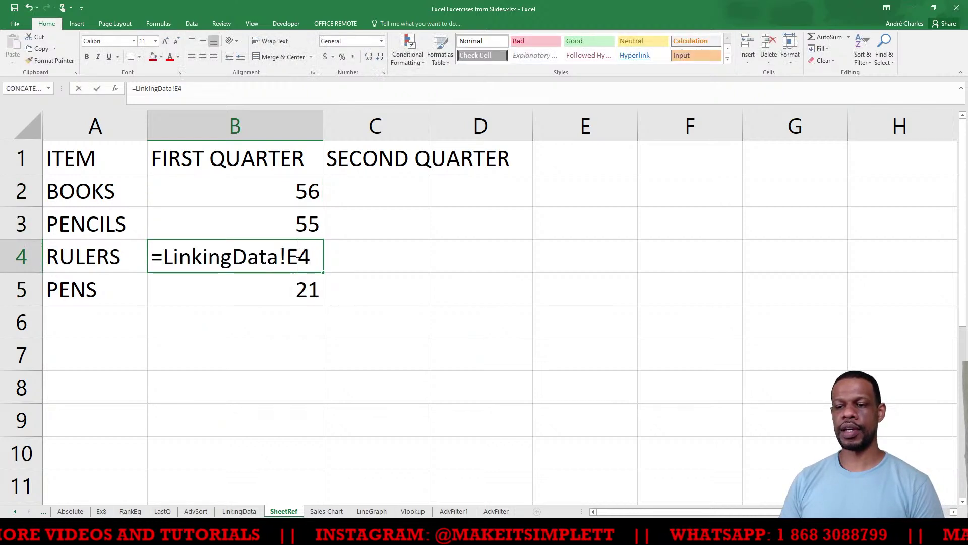
pyautogui.doubleClick(278, 291)
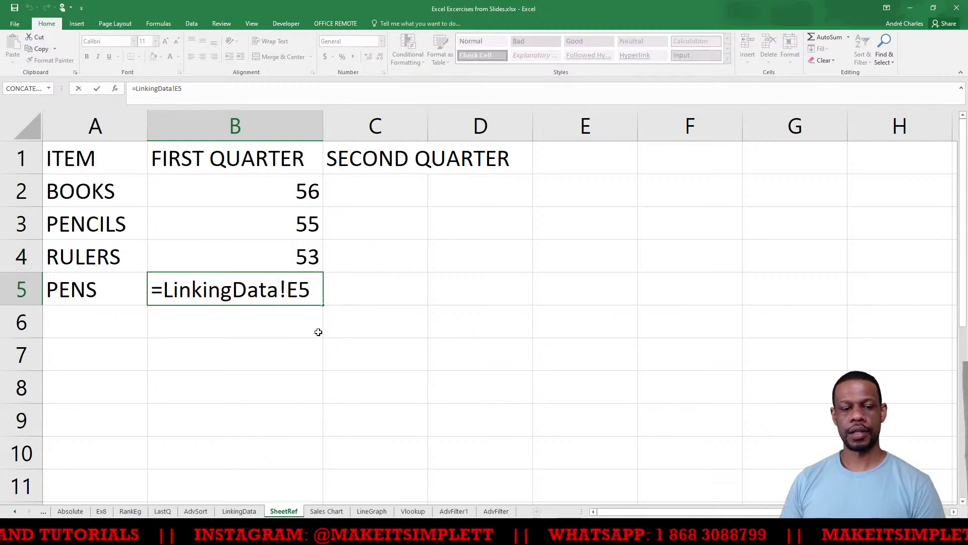
pyautogui.click(273, 324)
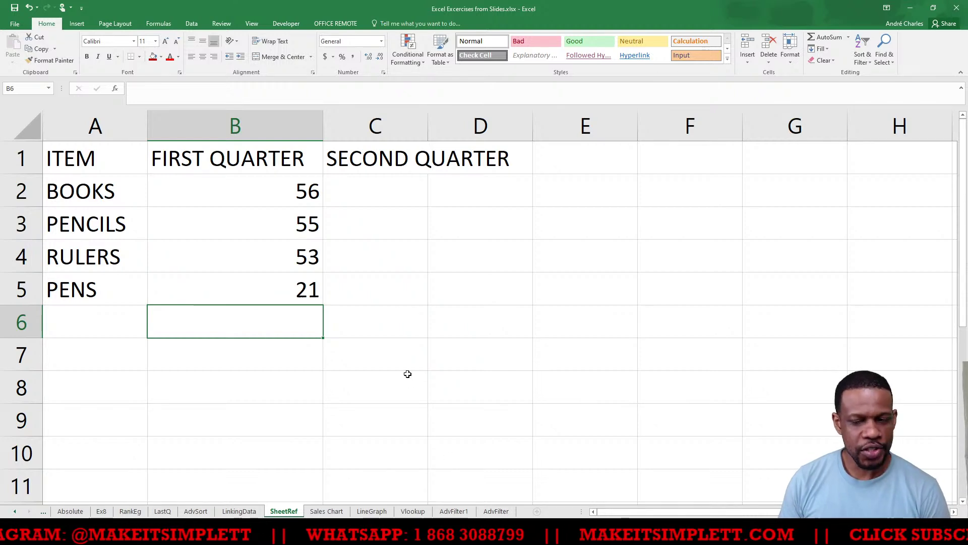
# Step: Display the link formulas in SheetRef's FIRST QUARTER column to compare their references, and return to the calculated values
pyautogui.click(239, 511)
pyautogui.hotkey('ctrl', 'pagedown')
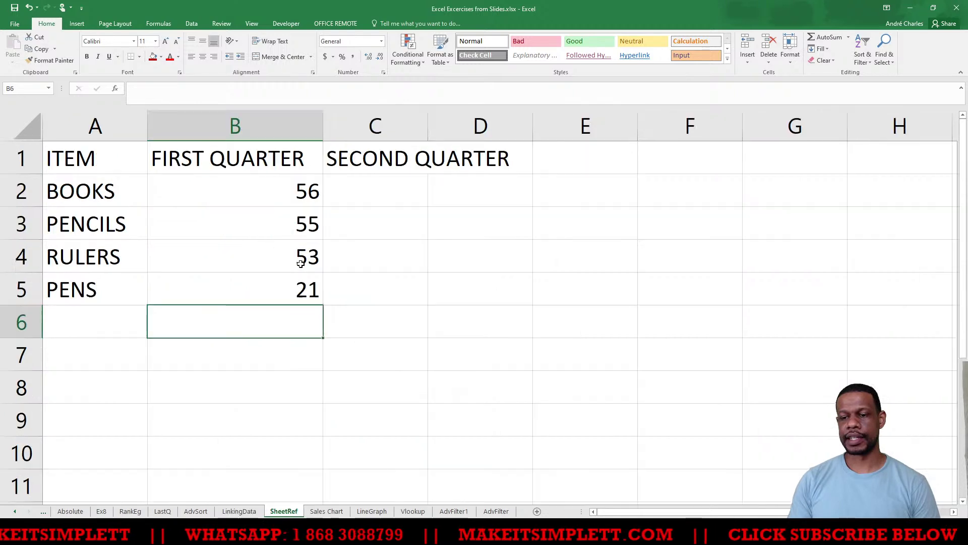
pyautogui.click(282, 213)
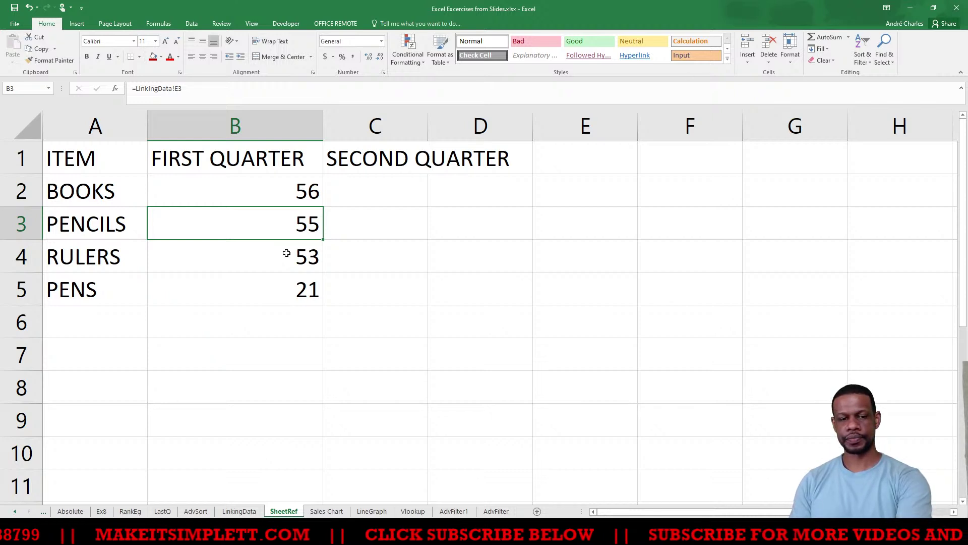
pyautogui.hotkey('ctrl', '`')
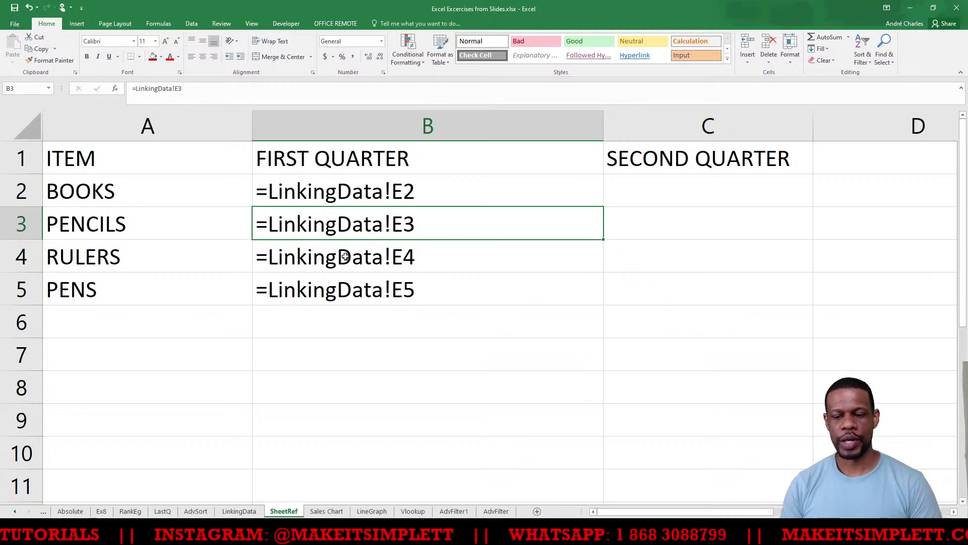
pyautogui.hotkey('ctrl', '`')
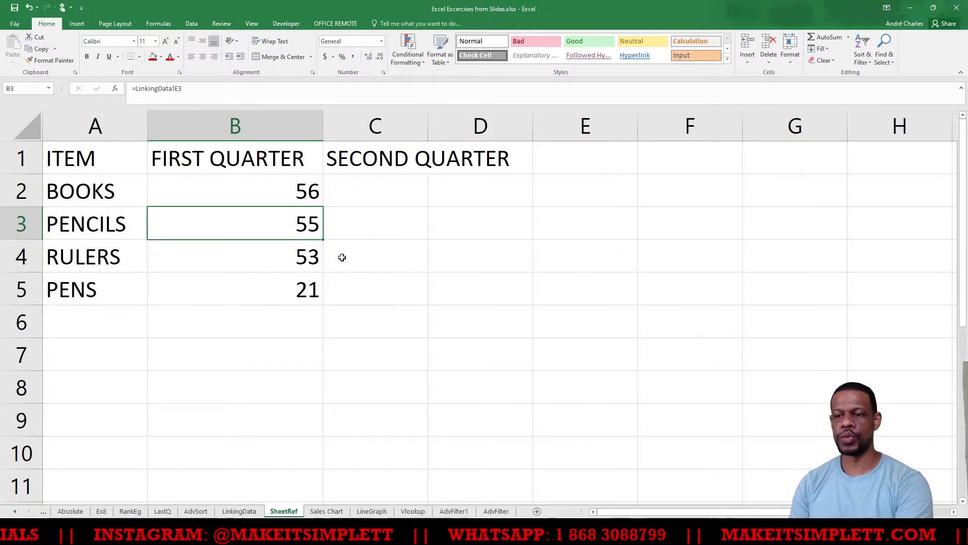
pyautogui.hotkey('ctrl', '`')
pyautogui.hotkey('ctrl', '`')
pyautogui.hotkey('ctrl', '`')
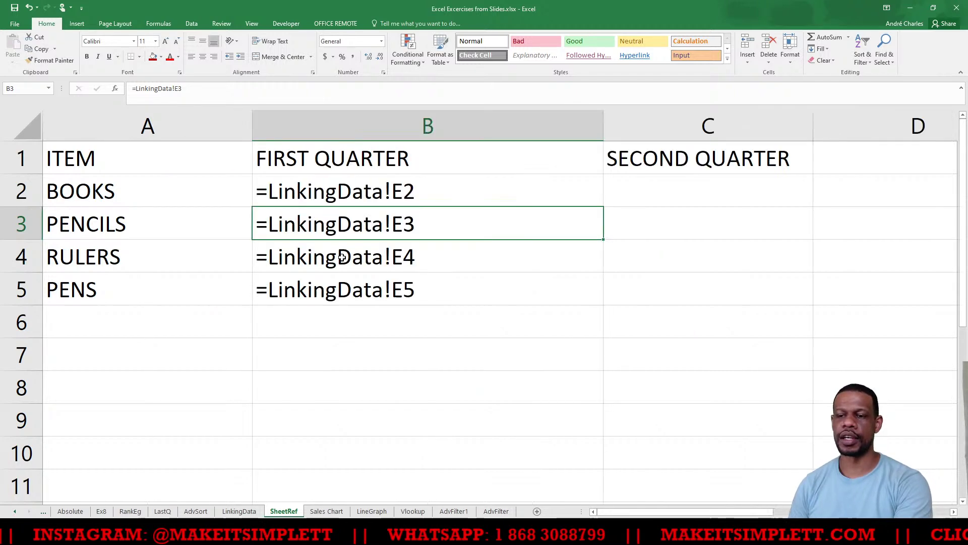
pyautogui.hotkey('ctrl', '`')
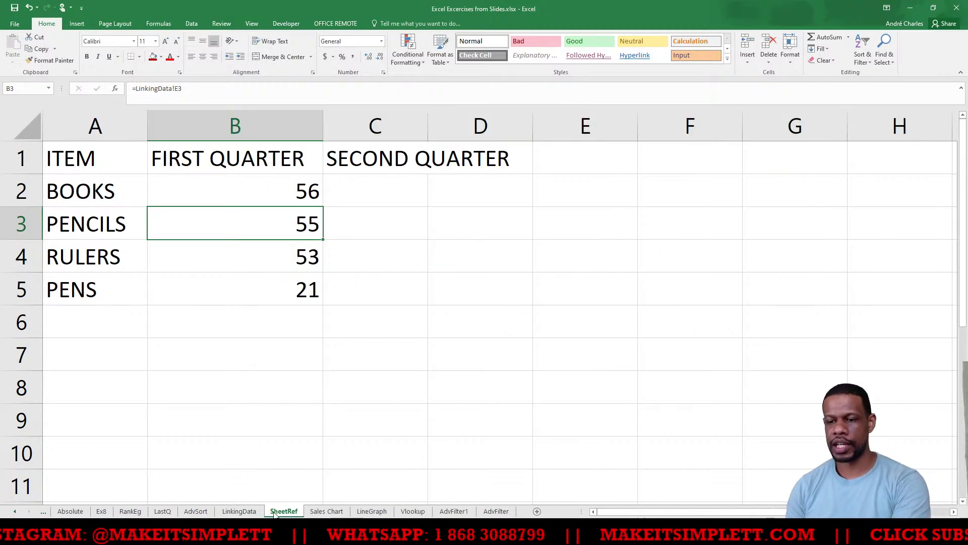
# Step: Examine the formulas behind the VAT, Grand Total and Rank columns on the LastQ sheet, and return to the calculated values
pyautogui.click(241, 511)
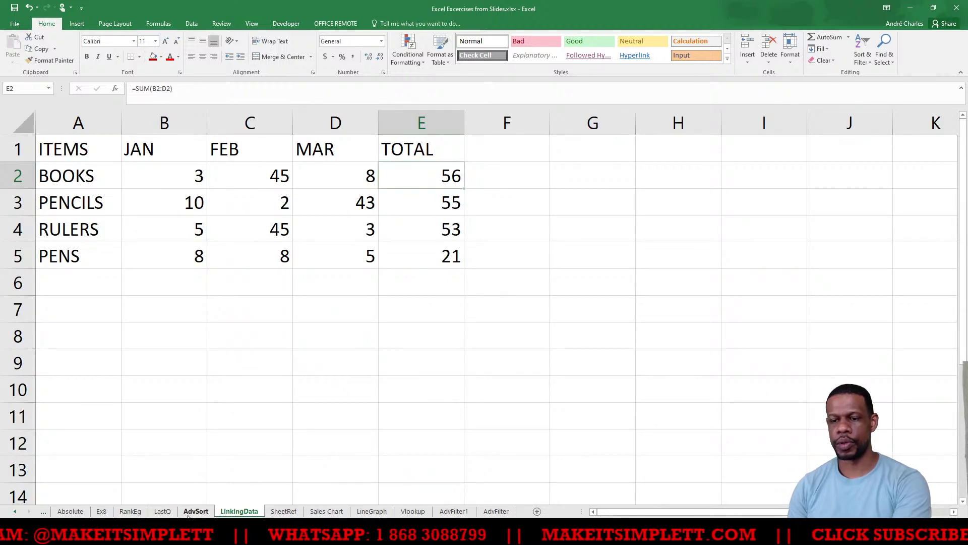
pyautogui.click(189, 514)
pyautogui.click(161, 512)
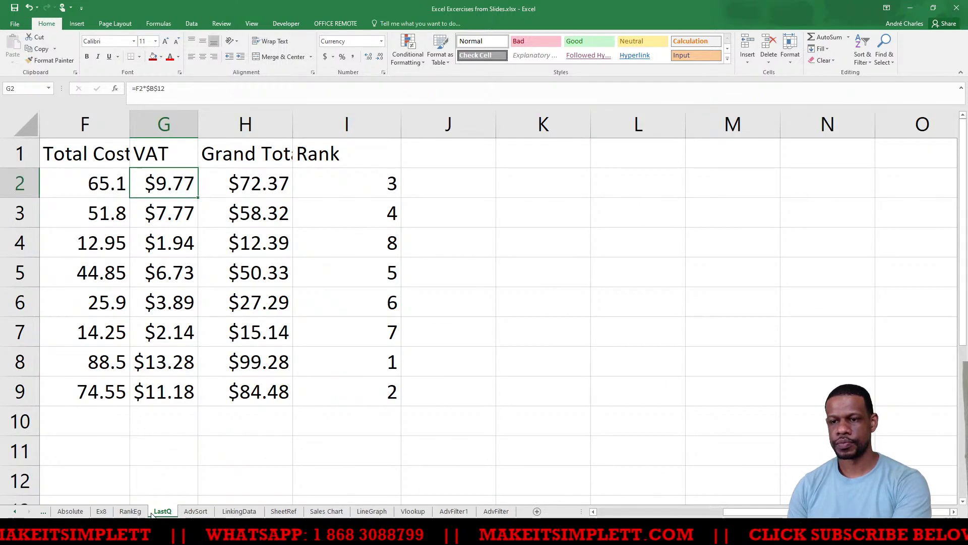
pyautogui.click(255, 242)
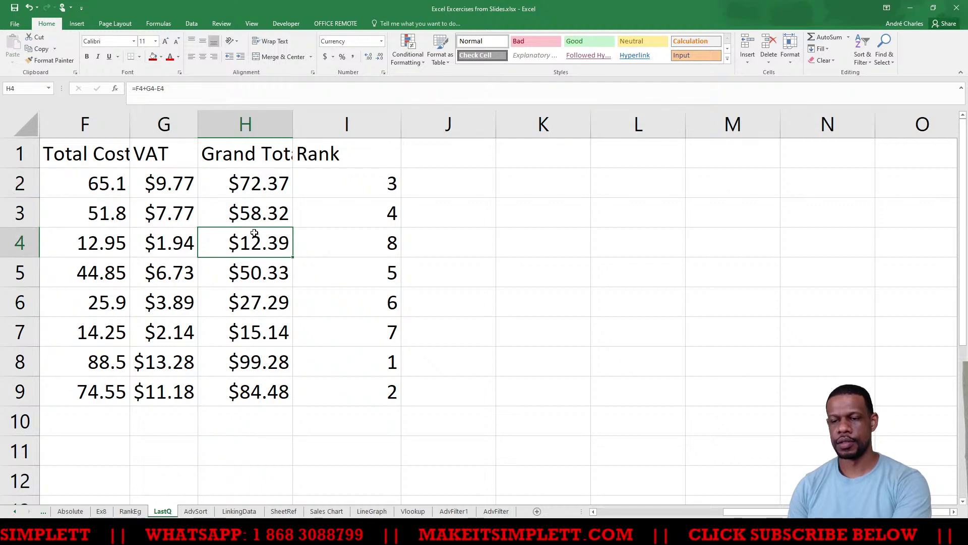
pyautogui.hotkey('ctrl', '`')
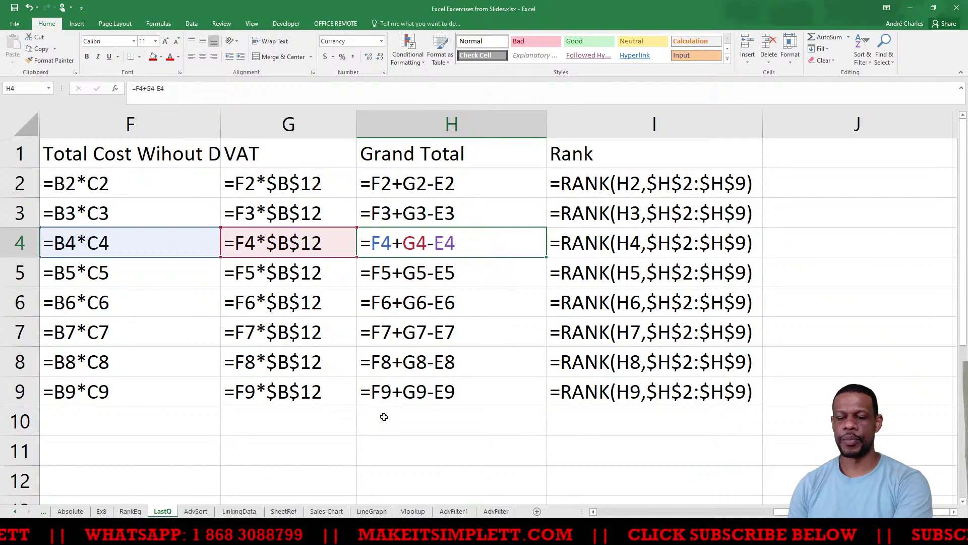
pyautogui.hotkey('ctrl', '`')
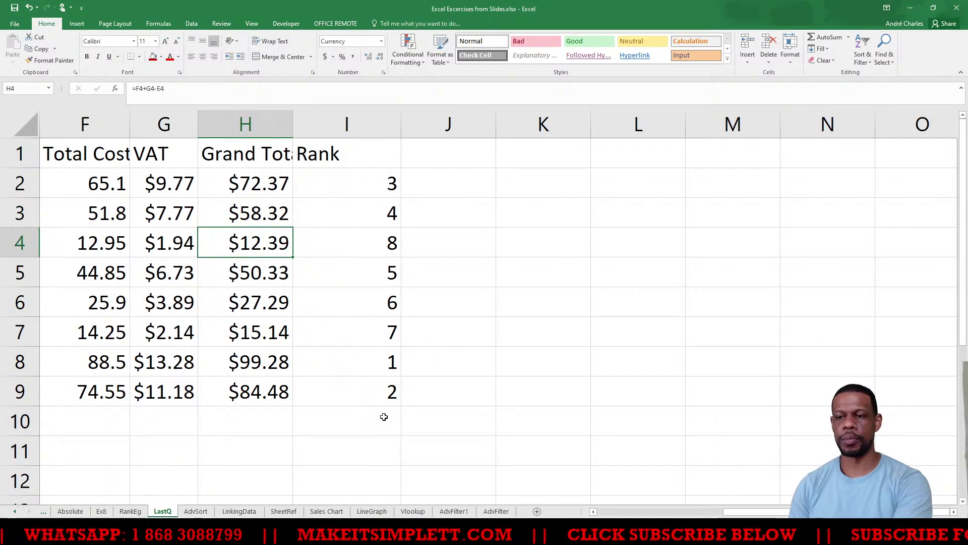
pyautogui.hotkey('ctrl', '`')
pyautogui.hotkey('ctrl', '`')
pyautogui.hotkey('ctrl', '`')
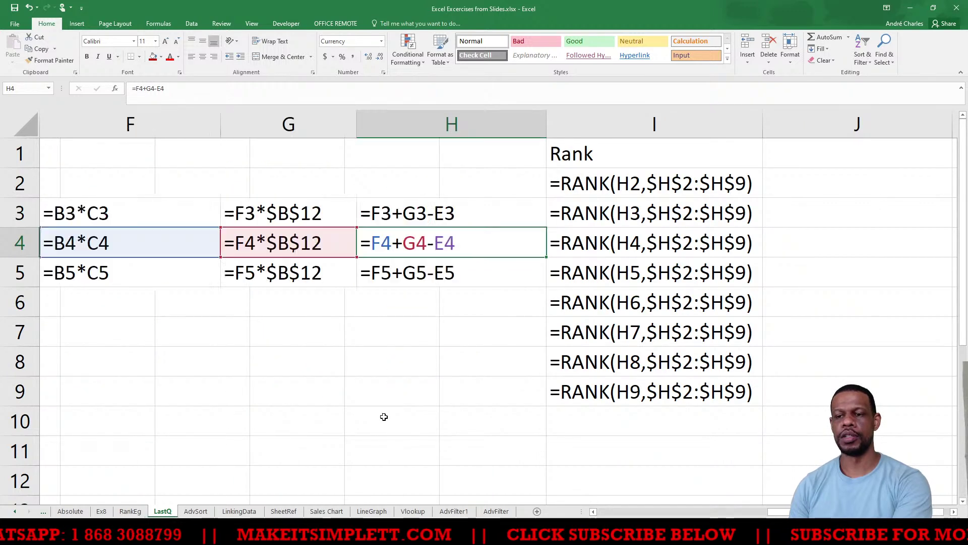
pyautogui.hotkey('ctrl', '`')
pyautogui.hotkey('ctrl', '`')
pyautogui.hotkey('ctrl', '`')
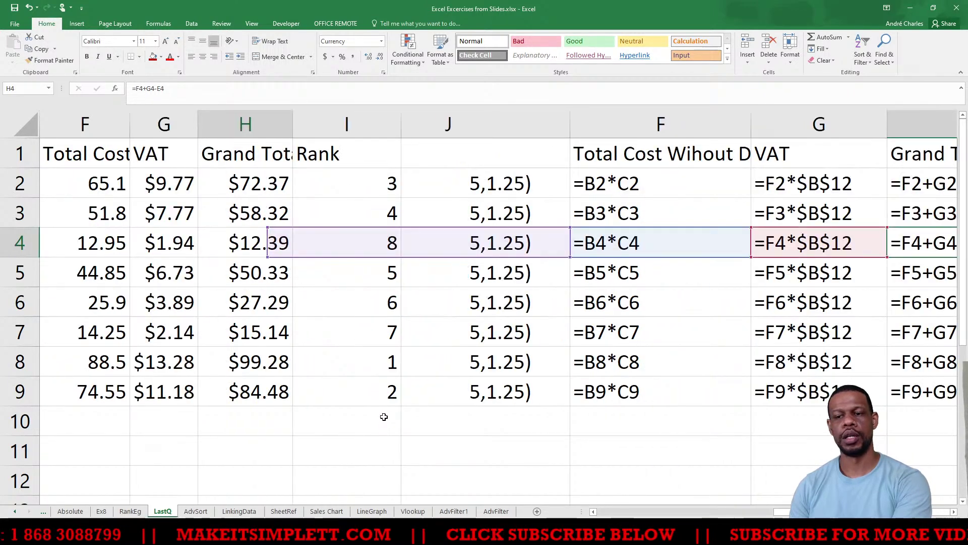
pyautogui.hotkey('ctrl', '`')
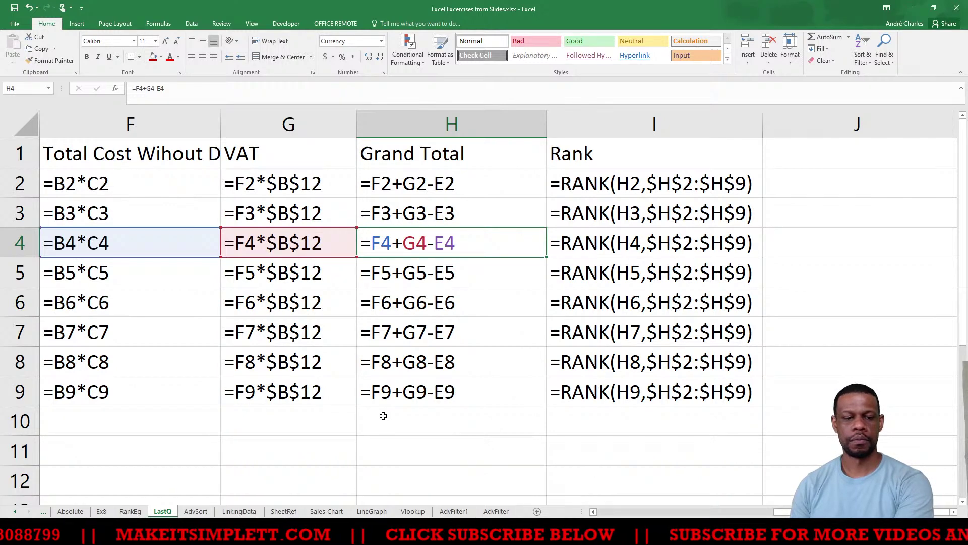
pyautogui.hotkey('ctrl', '`')
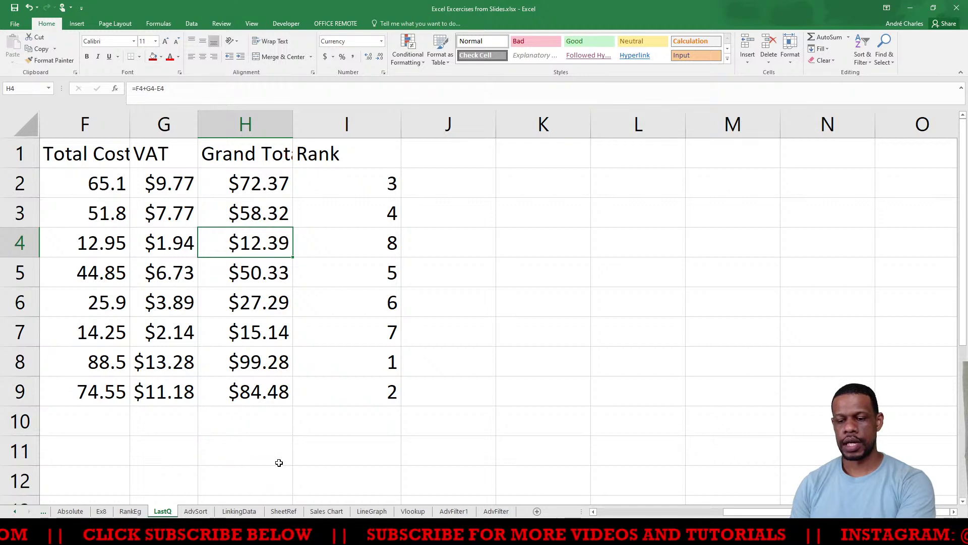
# Step: Switch to the CSEC Information Technology syllabus in Foxit Reader and review the marking criteria from spreadsheet formatting to linking sheets
pyautogui.hotkey('alt', 'Tab')
pyautogui.hotkey('alt', 'Tab')
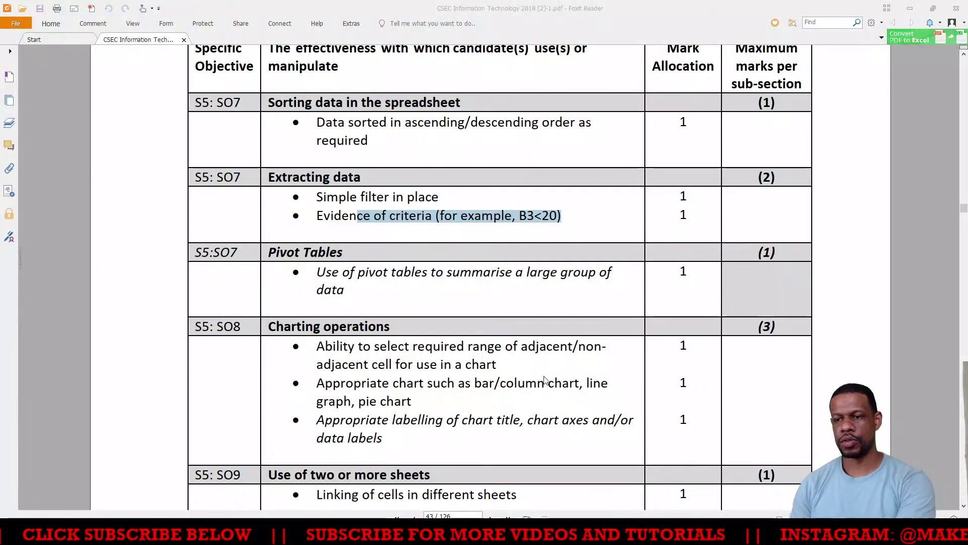
pyautogui.scroll(6, 514, 158)
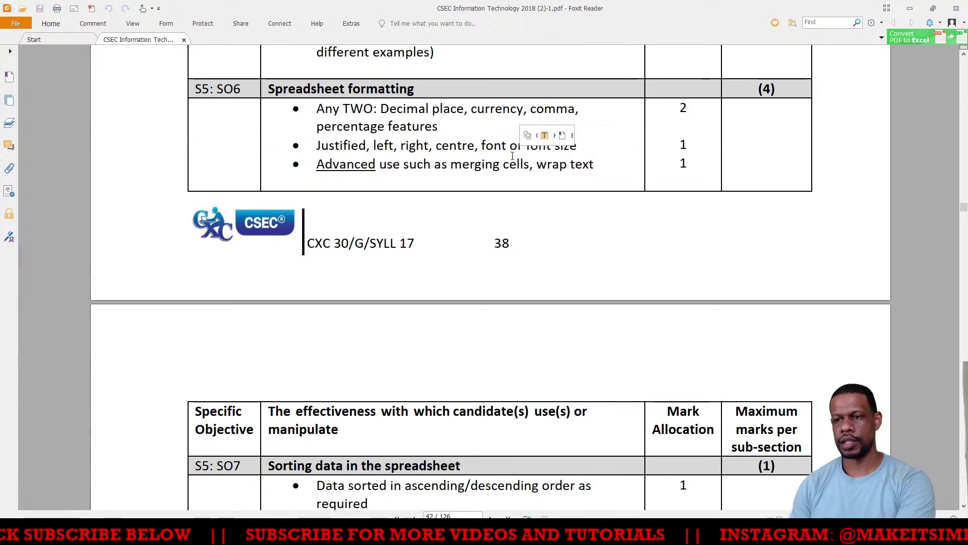
pyautogui.scroll(-10, 387, 254)
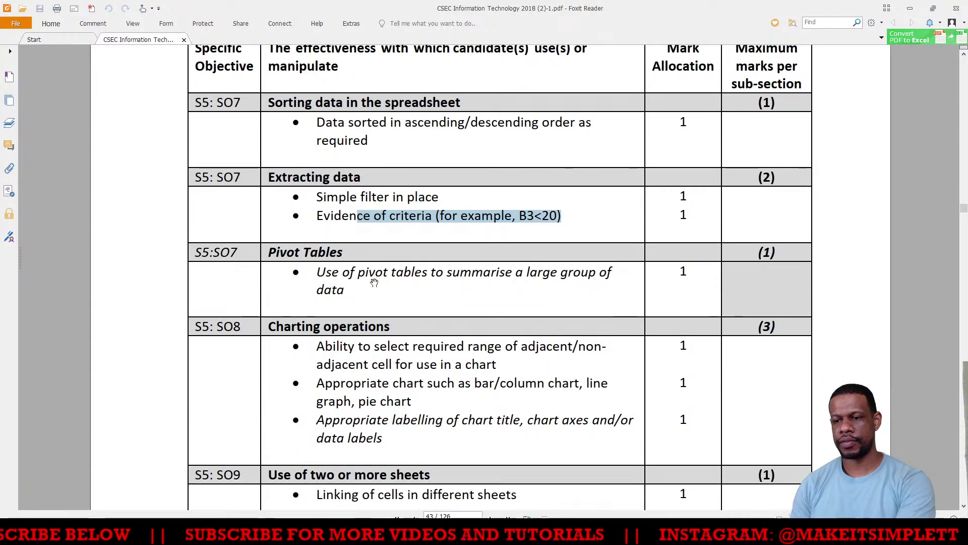
pyautogui.scroll(-1, 373, 282)
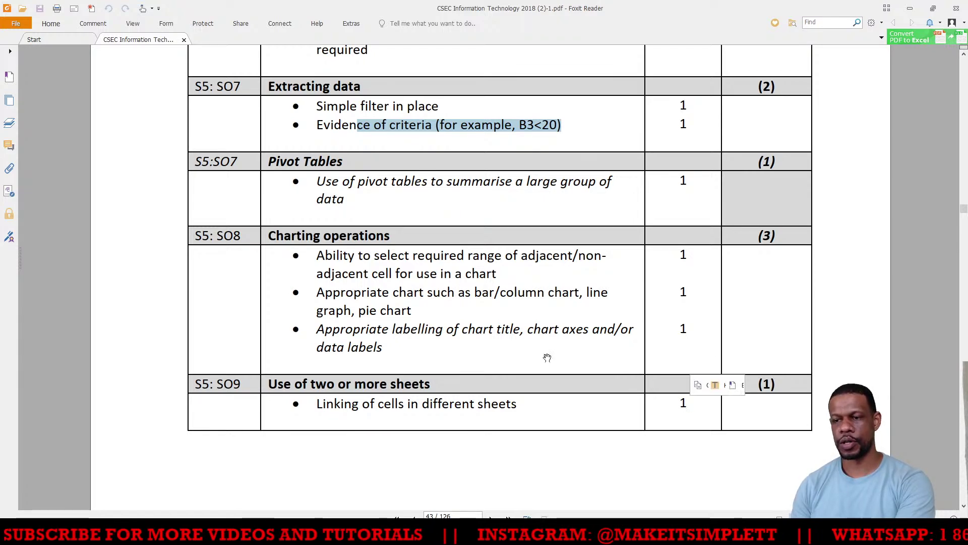
pyautogui.scroll(3, 385, 266)
pyautogui.scroll(1, 384, 266)
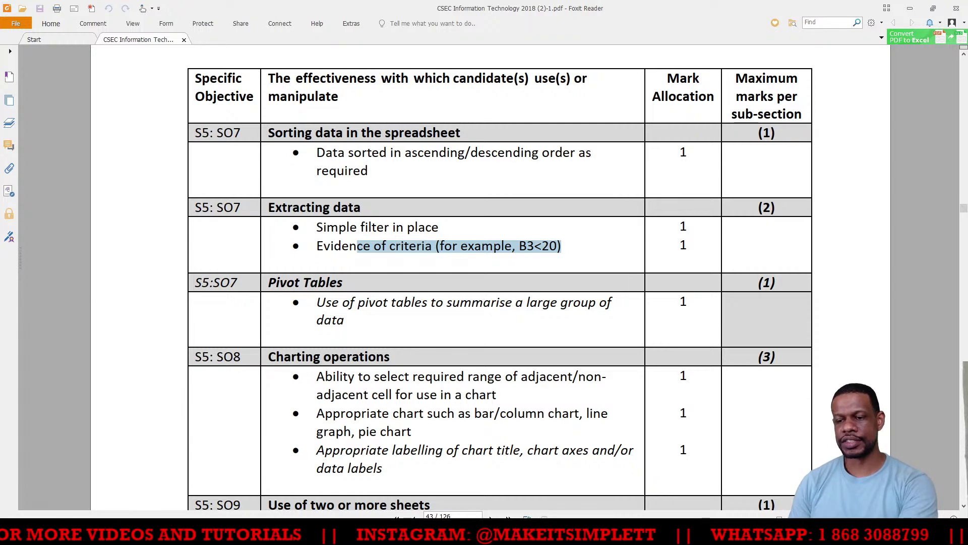
# Step: Switch back to Excel and create a PivotChart on a new worksheet from the range F1:I9 on LastQ
pyautogui.hotkey('alt', 'Tab')
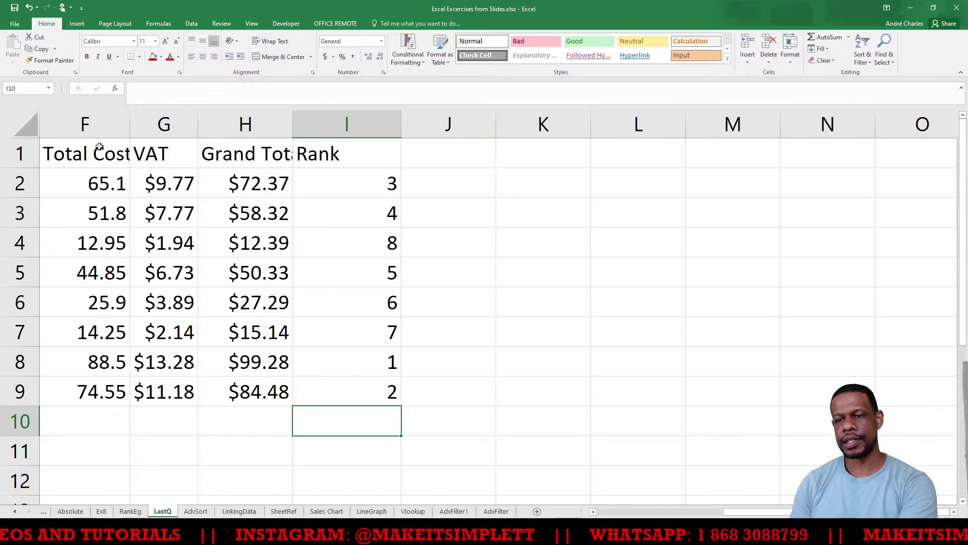
pyautogui.moveTo(99, 147); pyautogui.dragTo(378, 397)
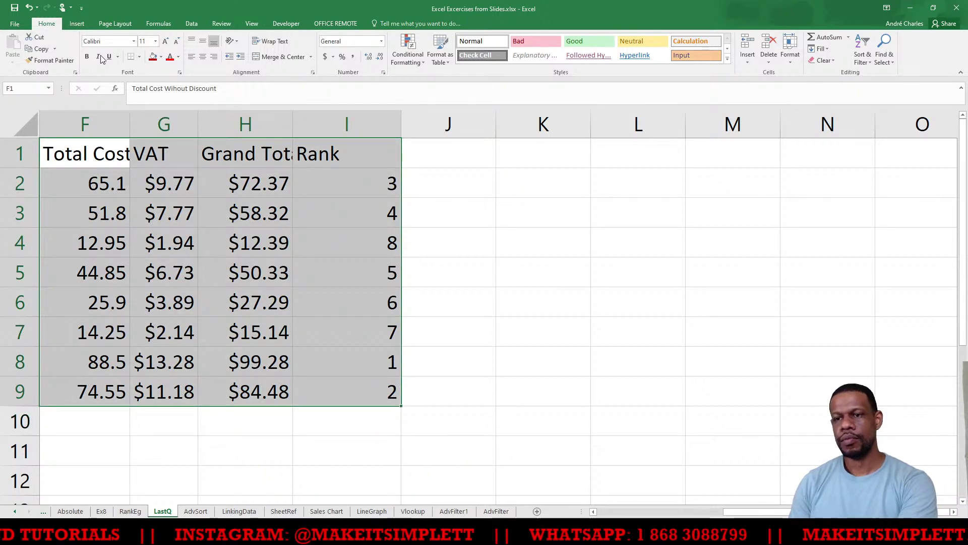
pyautogui.click(77, 25)
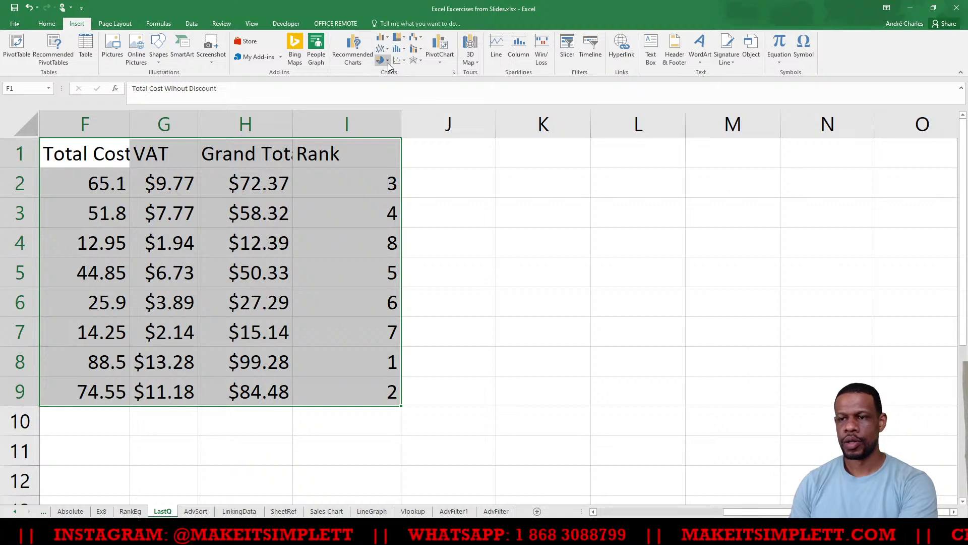
pyautogui.click(438, 47)
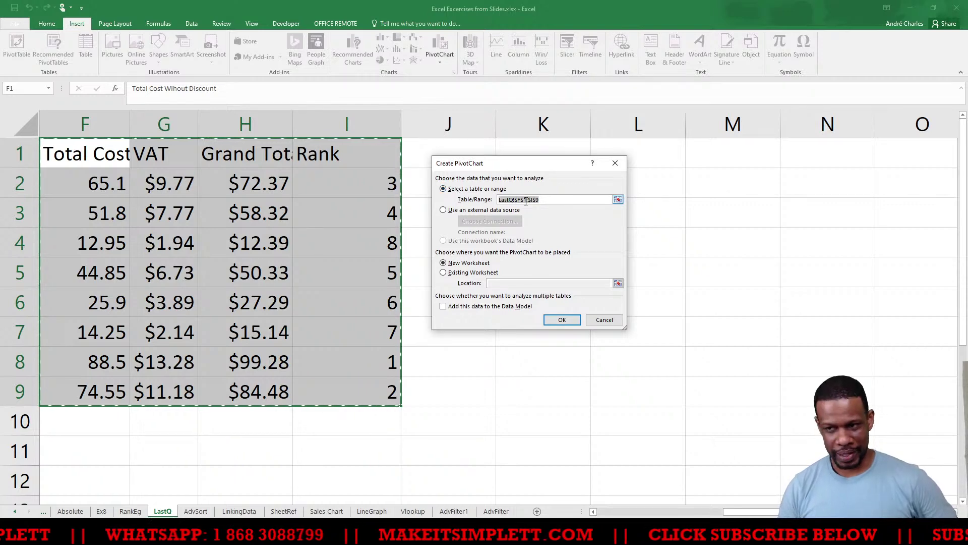
pyautogui.click(558, 320)
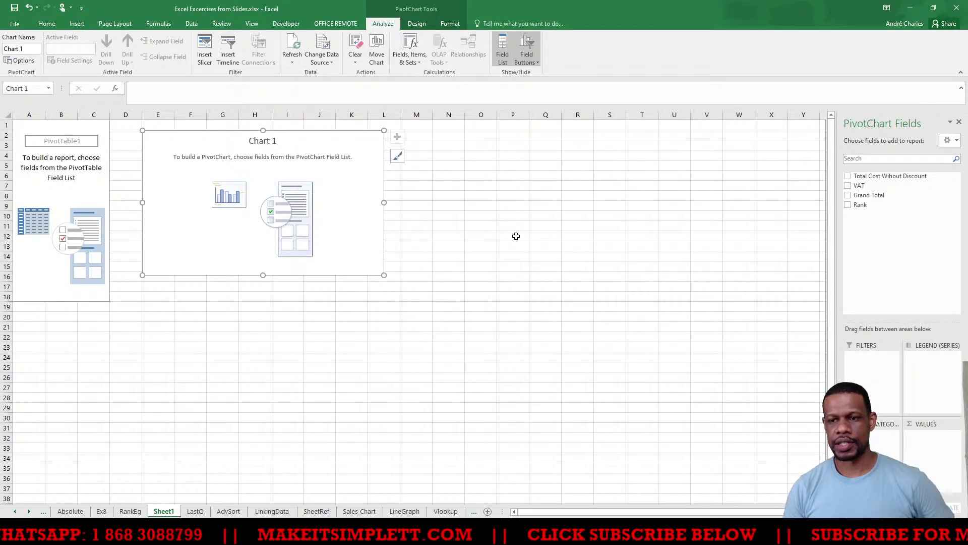
# Step: Add the Grand Total, VAT, Rank and Total Cost Wihout Discount fields to the PivotChart
pyautogui.click(848, 191)
pyautogui.click(847, 185)
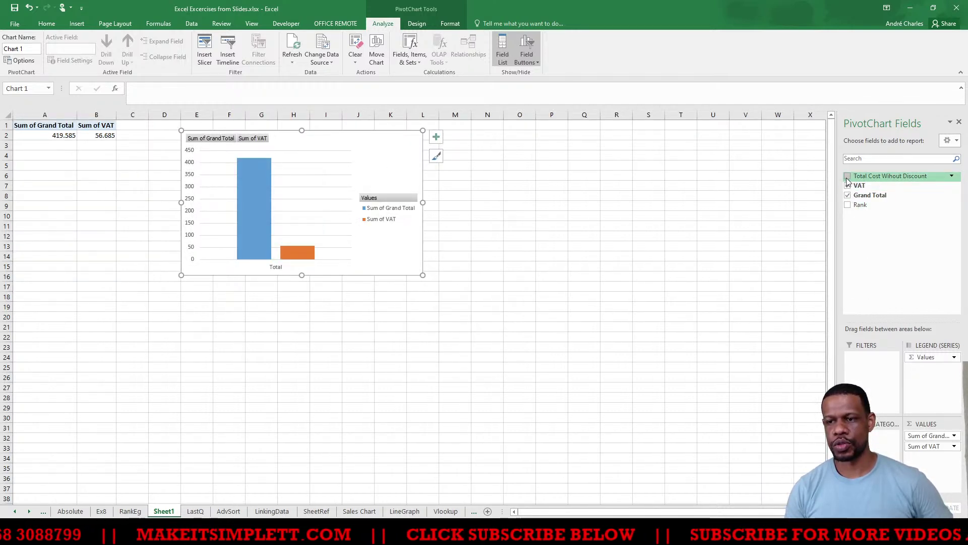
pyautogui.click(847, 205)
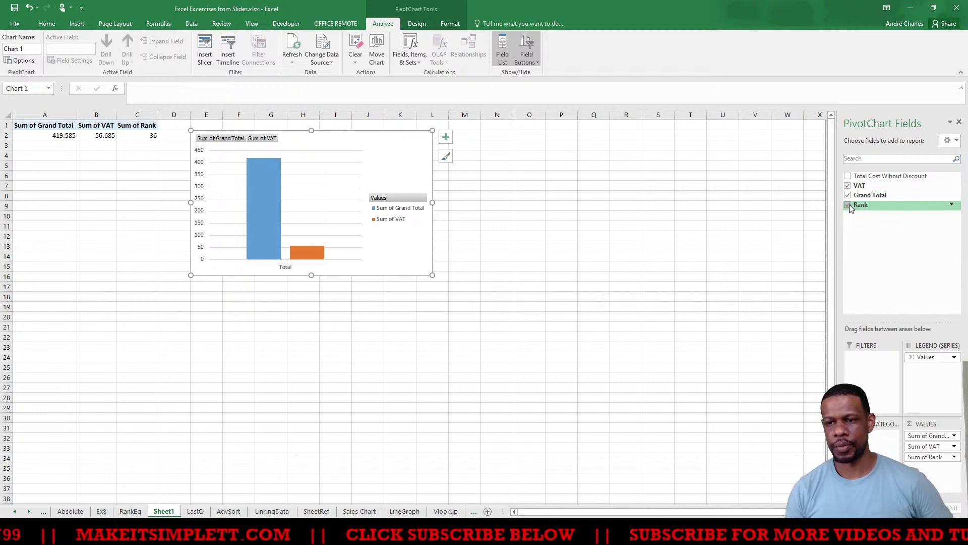
pyautogui.click(847, 176)
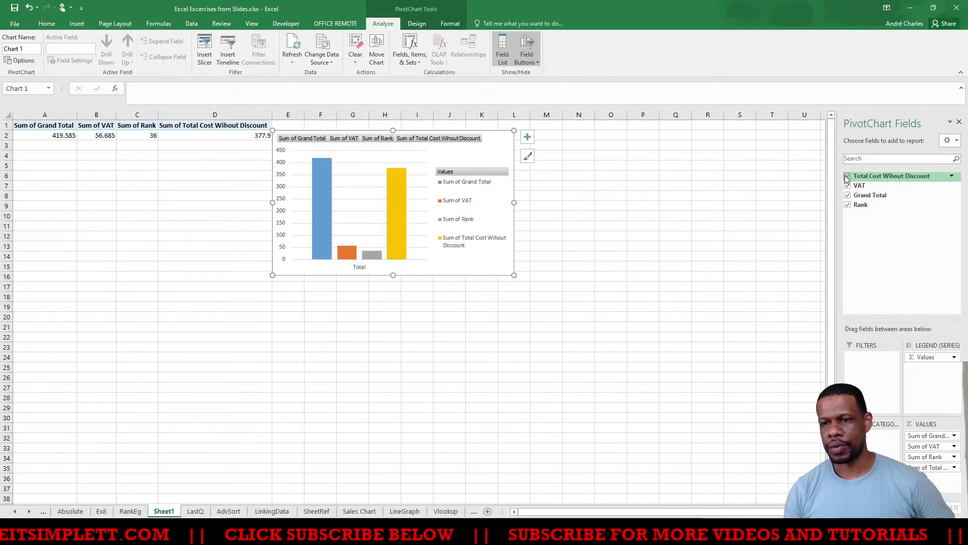
pyautogui.scroll(1, 390, 305)
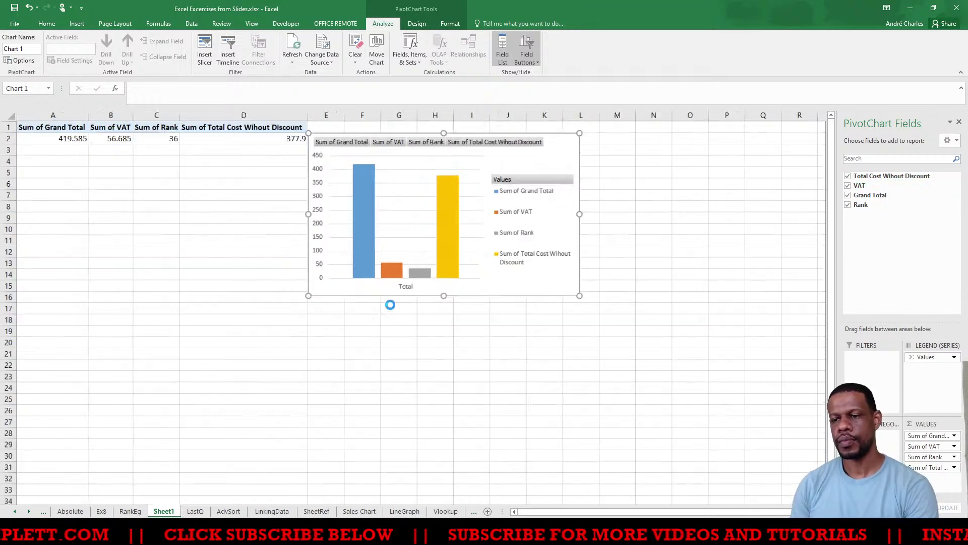
pyautogui.scroll(4, 390, 304)
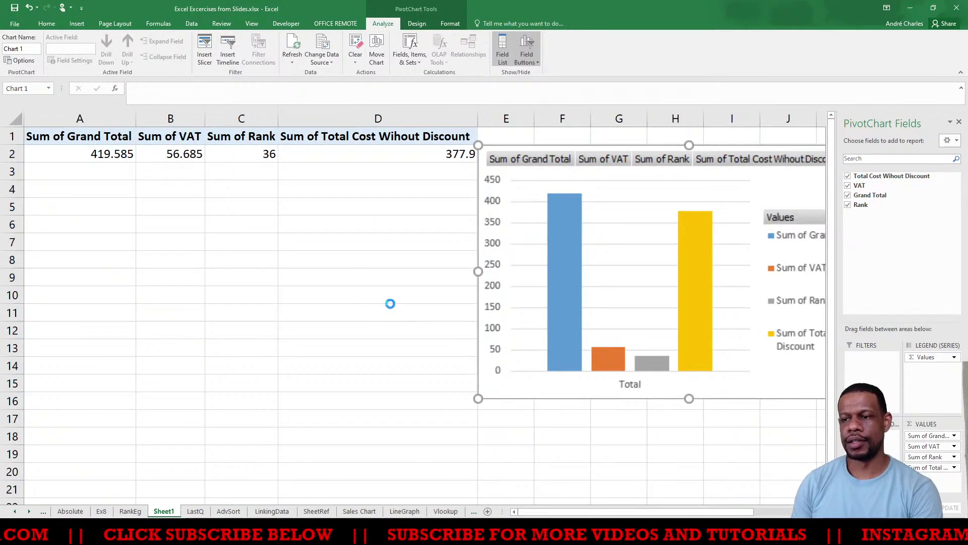
pyautogui.scroll(-2, 390, 304)
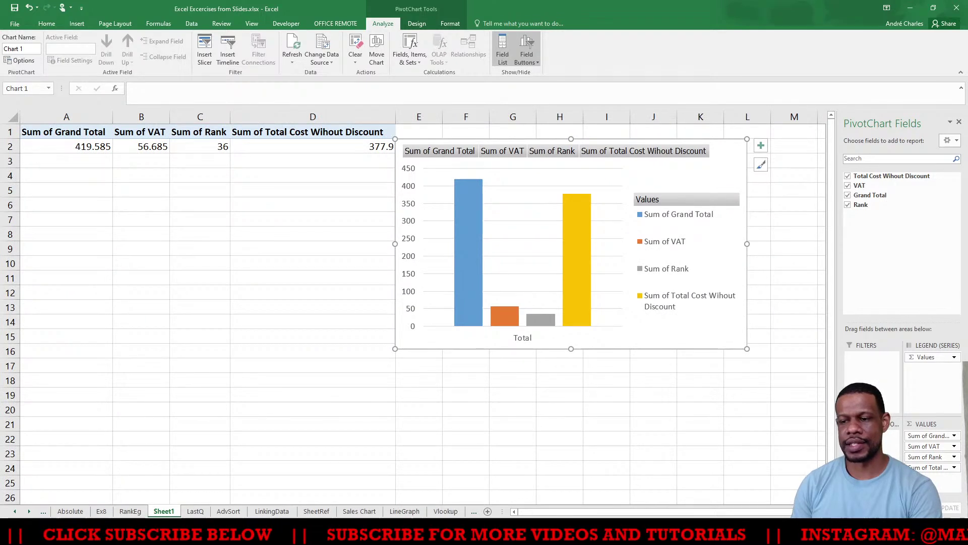
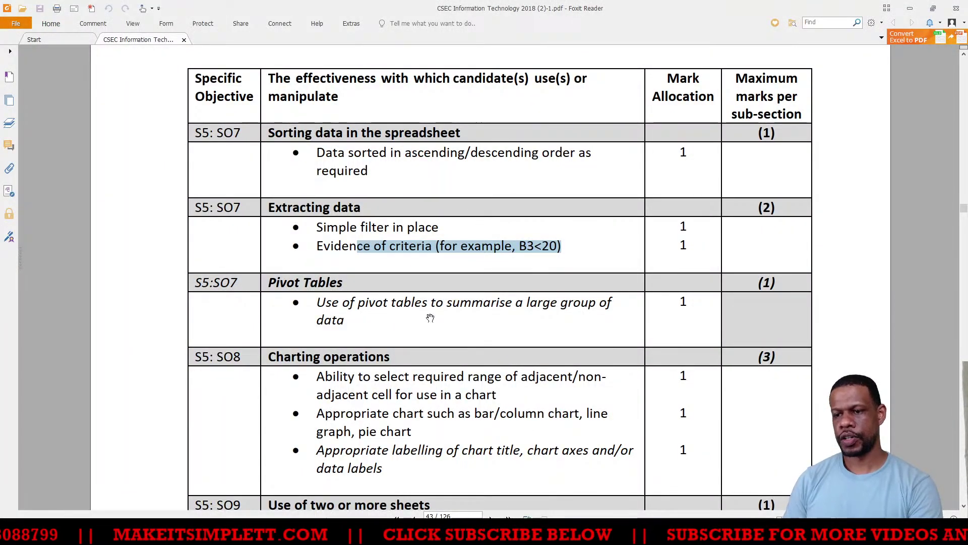
# Step: Review the syllabus's Charting operations criteria and highlight the bullet on appropriate charts such as bar/column chart, line graph and pie chart
pyautogui.click(677, 303)
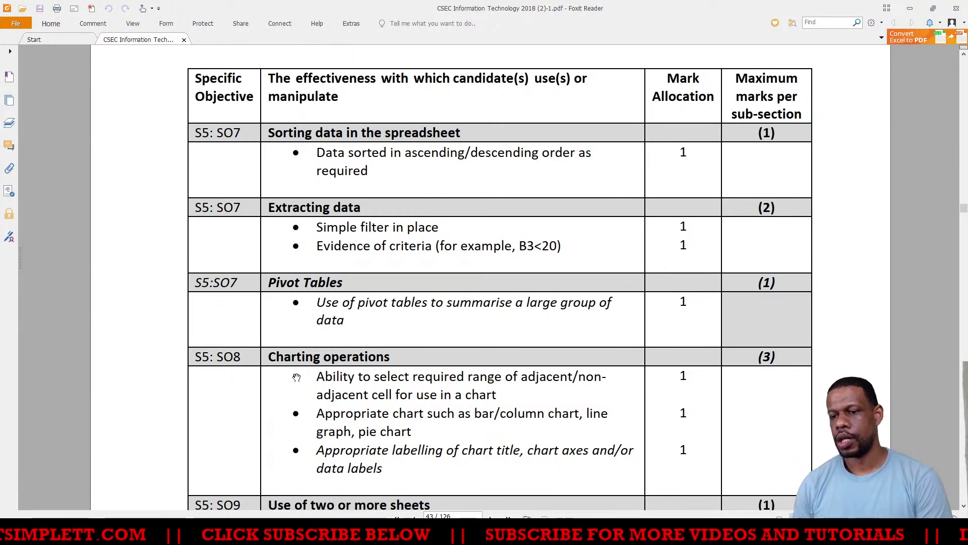
pyautogui.scroll(-1, 330, 373)
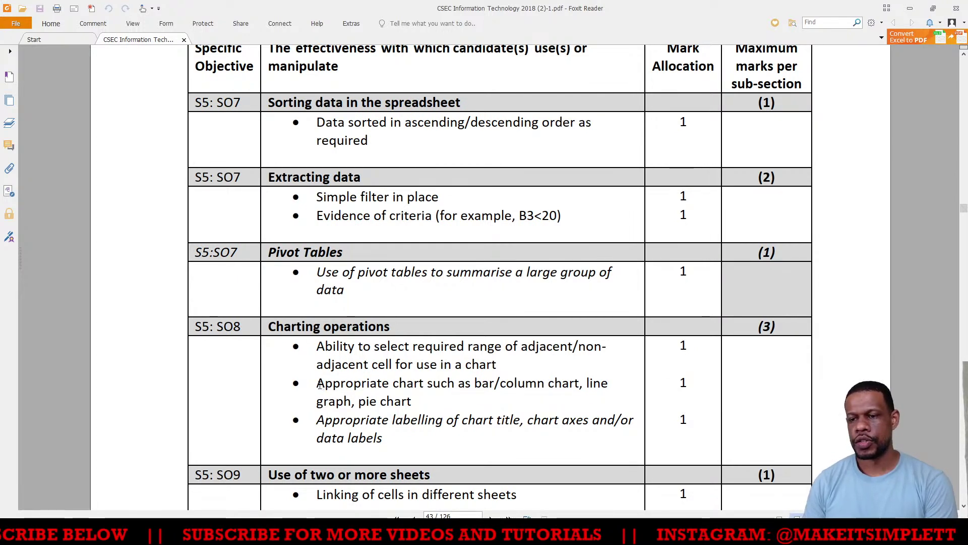
pyautogui.moveTo(327, 386); pyautogui.dragTo(419, 404)
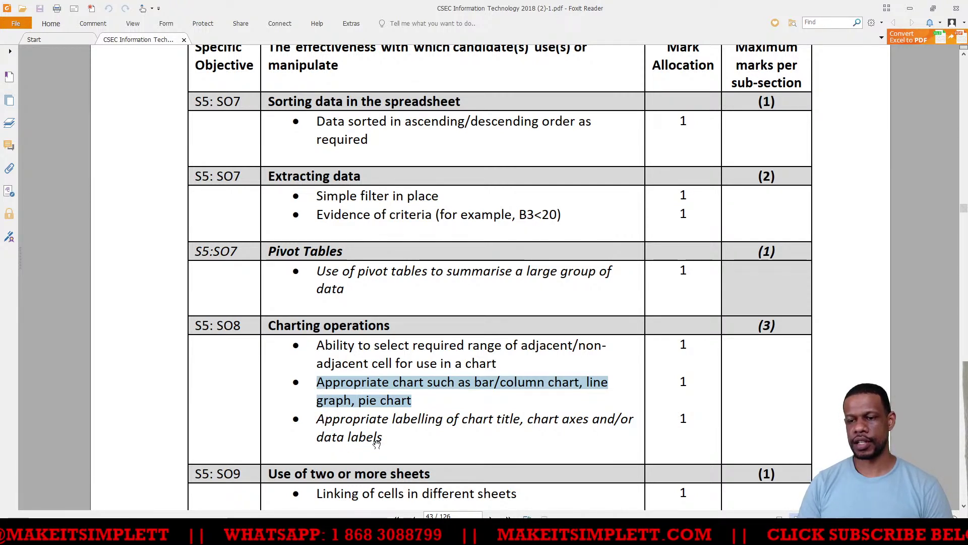
# Step: Highlight the syllabus criterion on selecting the required range of adjacent/non-adjacent cells for a chart
pyautogui.scroll(-1, 325, 352)
pyautogui.moveTo(317, 341); pyautogui.dragTo(525, 356)
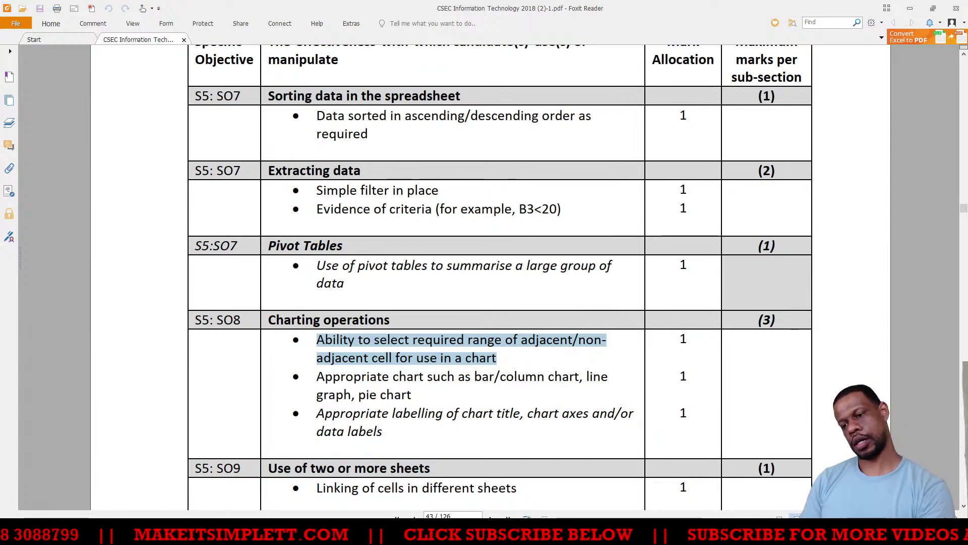
# Step: Switch to the Excel Excercises from Slides workbook in Excel and open the LastQ sheet
pyautogui.press('super+3')
pyautogui.press('super+3')
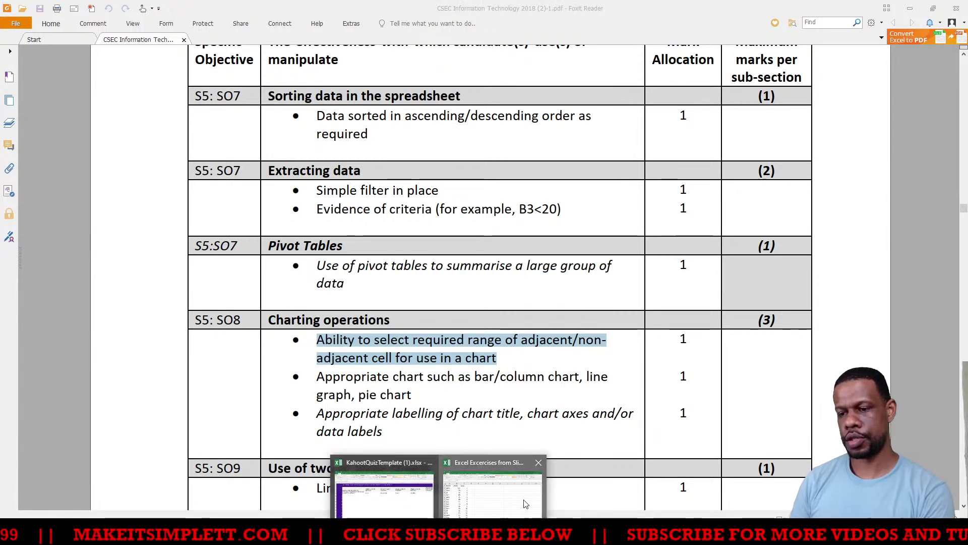
pyautogui.click(295, 273)
pyautogui.scroll(-1, 317, 277)
pyautogui.scroll(1, 320, 278)
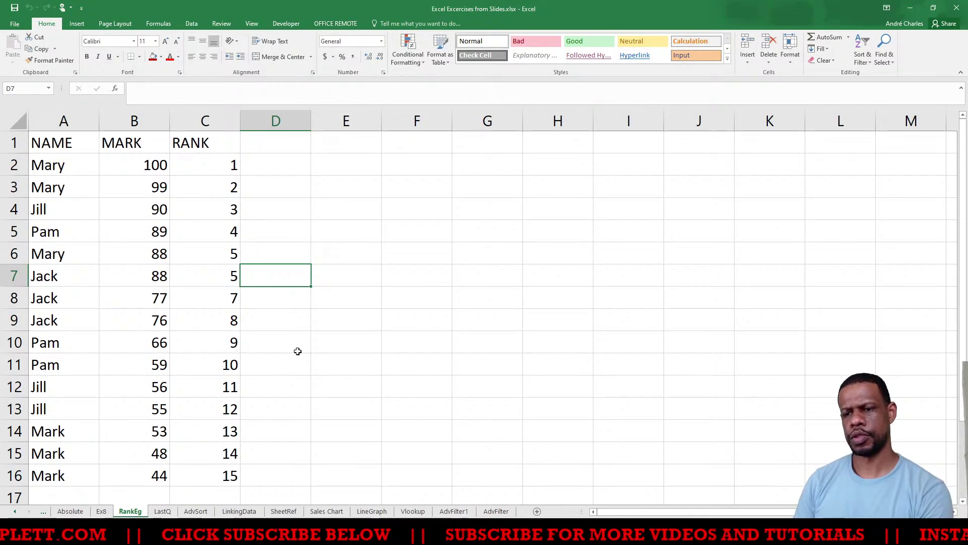
pyautogui.scroll(-1, 313, 348)
pyautogui.click(163, 510)
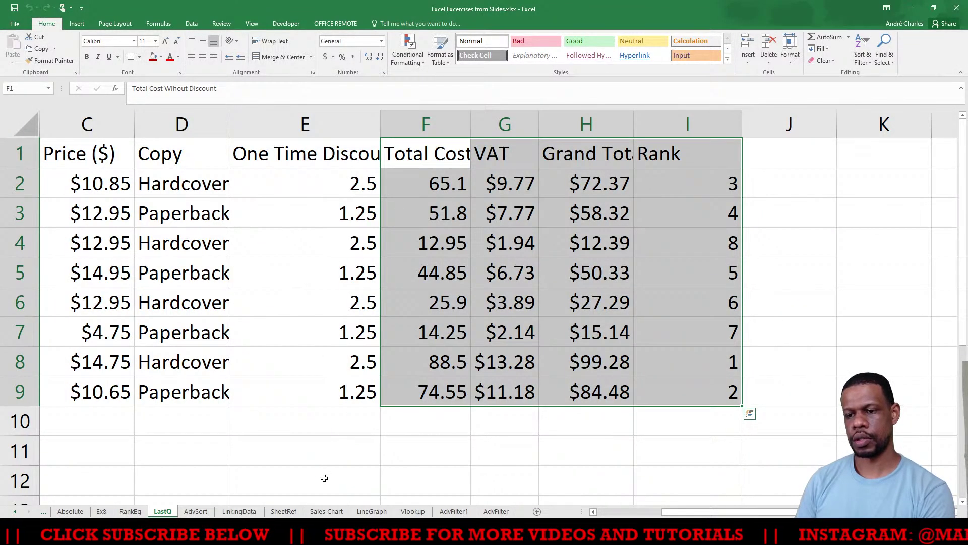
# Step: Auto-fit the width of column A on LastQ to its book titles
pyautogui.moveTo(693, 513); pyautogui.dragTo(605, 512)
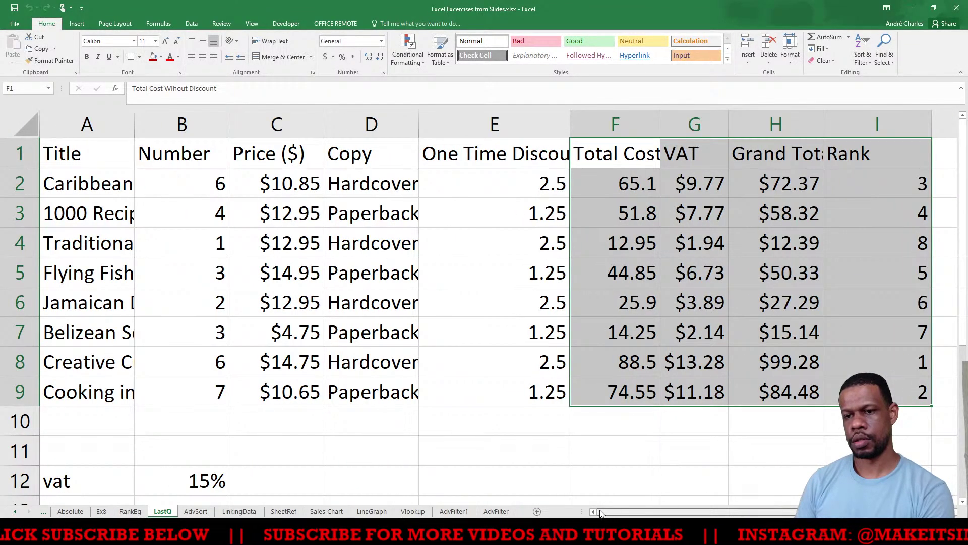
pyautogui.click(183, 252)
pyautogui.doubleClick(135, 123)
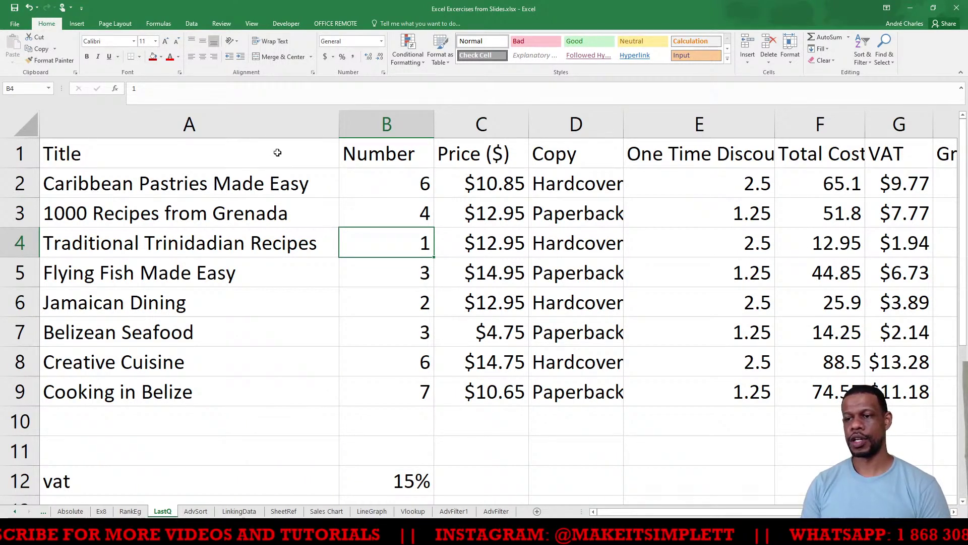
# Step: Compare the recommended charts for the Title and Number data in A1:B9 and insert the pie chart
pyautogui.moveTo(245, 153); pyautogui.dragTo(399, 401)
pyautogui.click(76, 23)
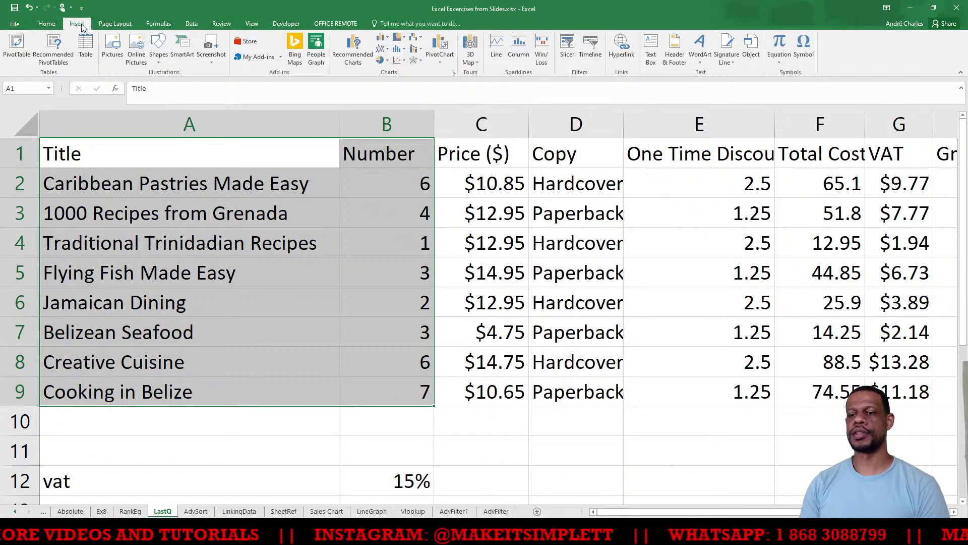
pyautogui.click(355, 53)
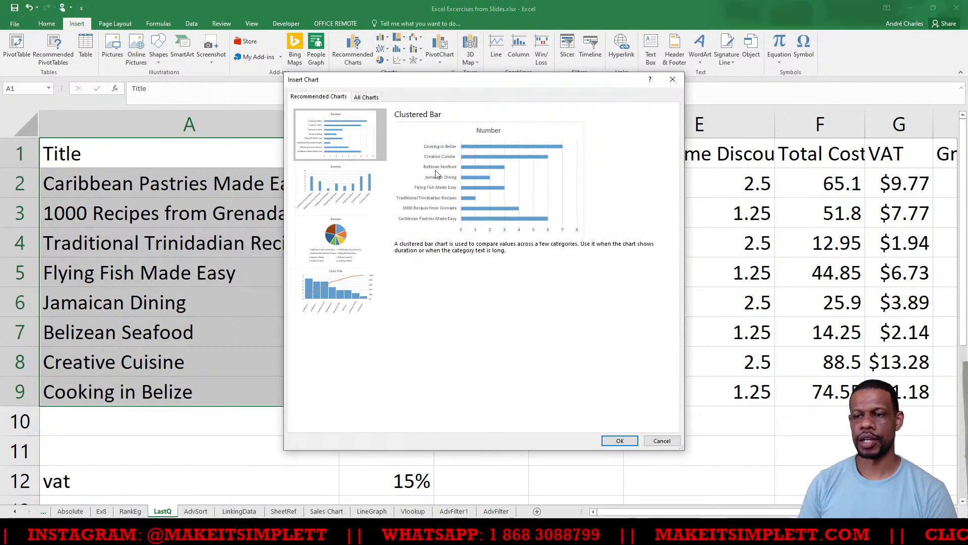
pyautogui.click(337, 240)
pyautogui.click(338, 196)
pyautogui.click(346, 136)
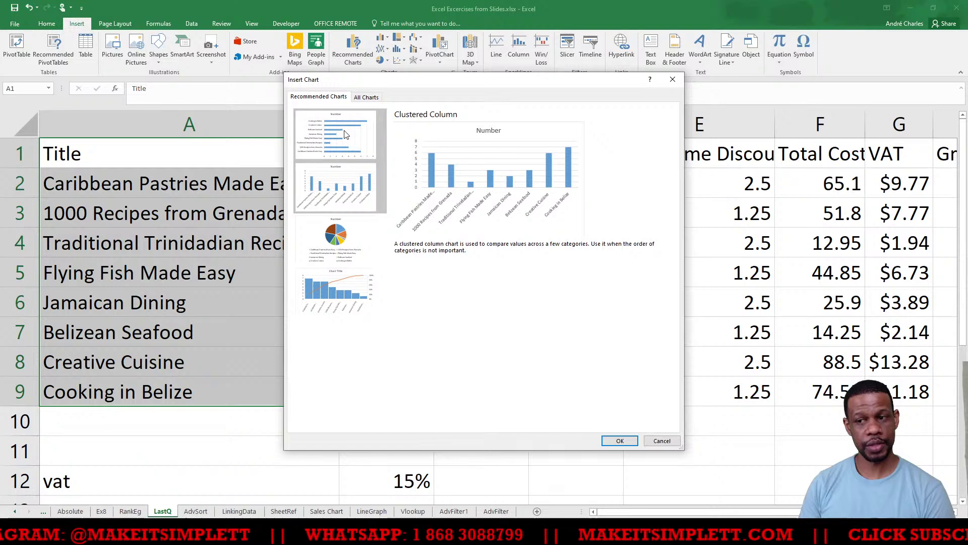
pyautogui.click(351, 285)
pyautogui.click(350, 246)
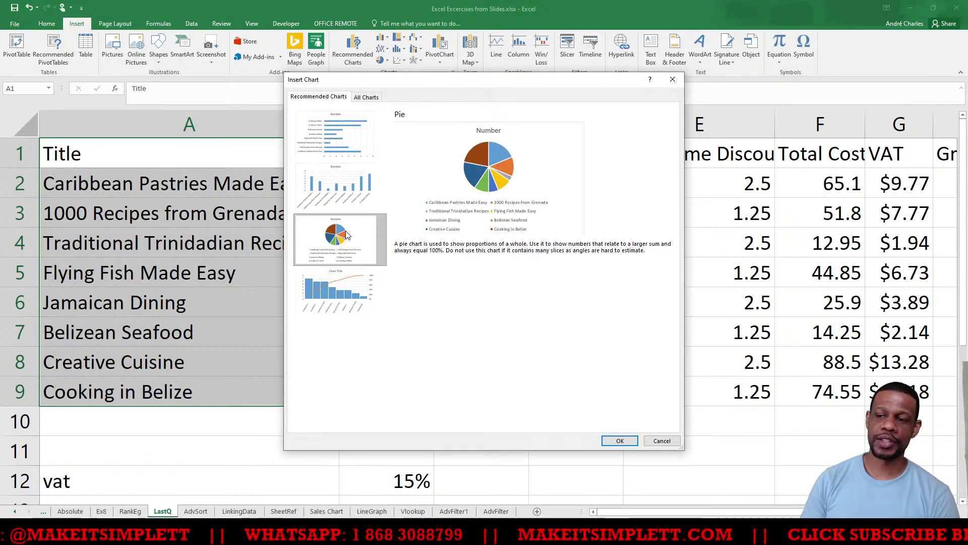
pyautogui.click(344, 171)
pyautogui.click(352, 144)
pyautogui.click(351, 234)
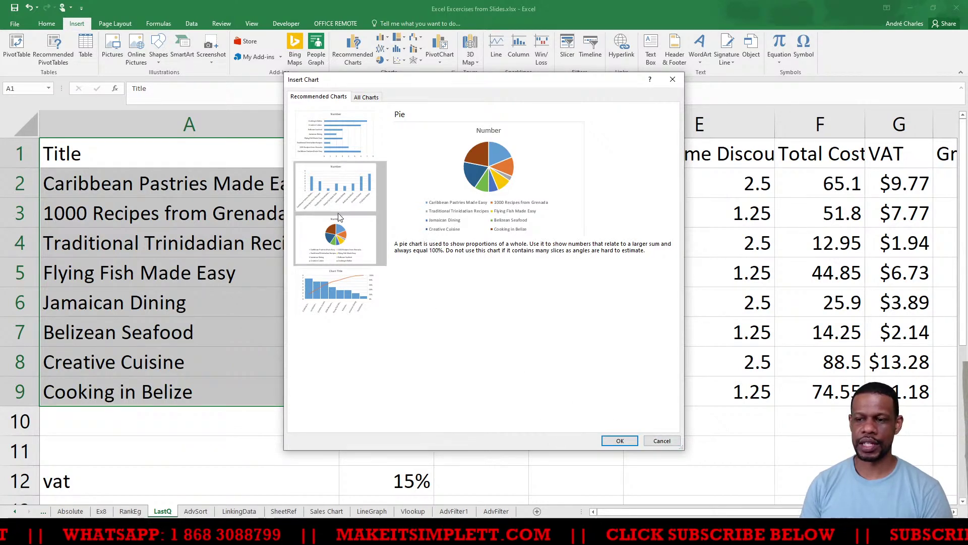
pyautogui.click(619, 440)
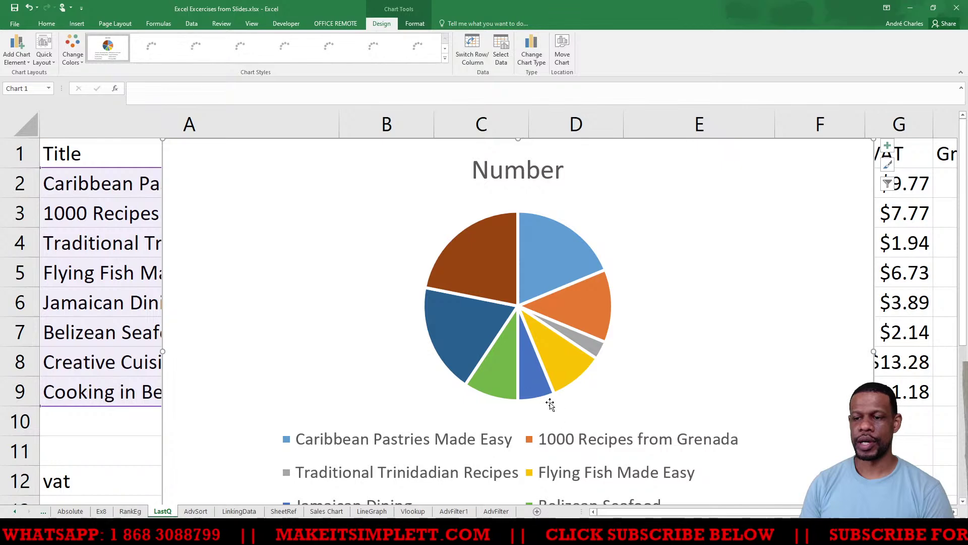
# Step: Shrink the pie chart and place it over columns B to H, starting at about row 5
pyautogui.moveTo(164, 143); pyautogui.dragTo(365, 298)
pyautogui.moveTo(587, 352); pyautogui.dragTo(395, 204)
pyautogui.moveTo(681, 416); pyautogui.dragTo(802, 480)
pyautogui.scroll(-4, 671, 367)
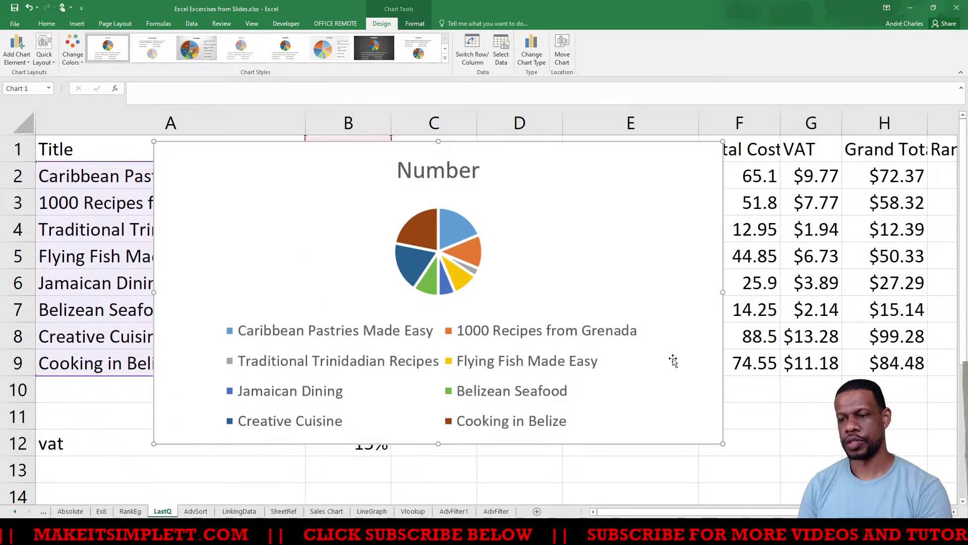
pyautogui.moveTo(536, 219); pyautogui.dragTo(658, 298)
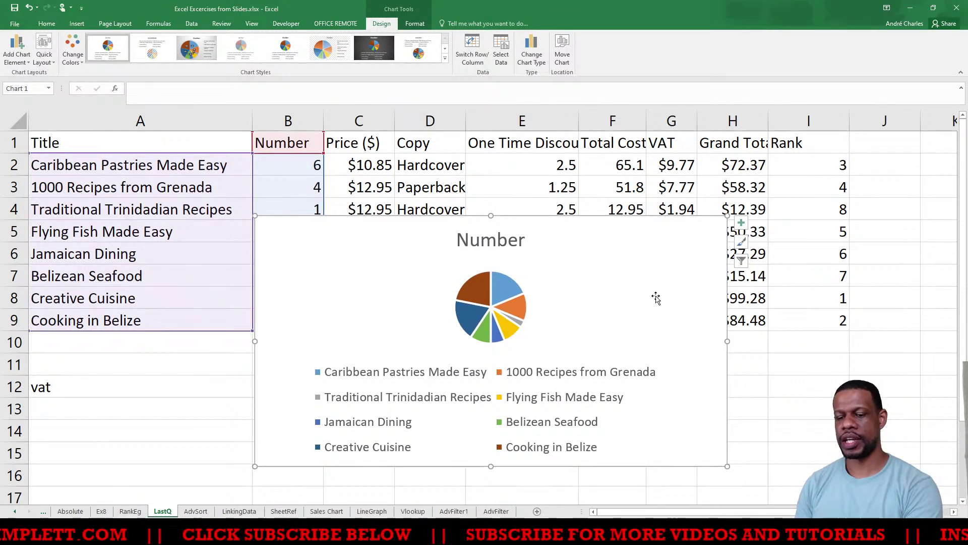
# Step: Highlight the bullet on appropriate chart types in the Foxit Reader syllabus and return to the LastQ sheet in Excel
pyautogui.hotkey('alt', 'Tab')
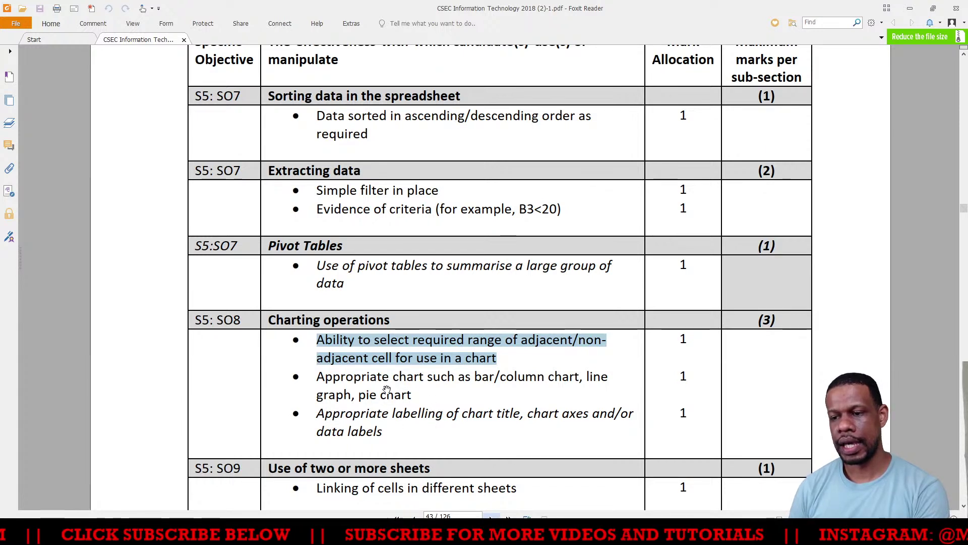
pyautogui.click(338, 361)
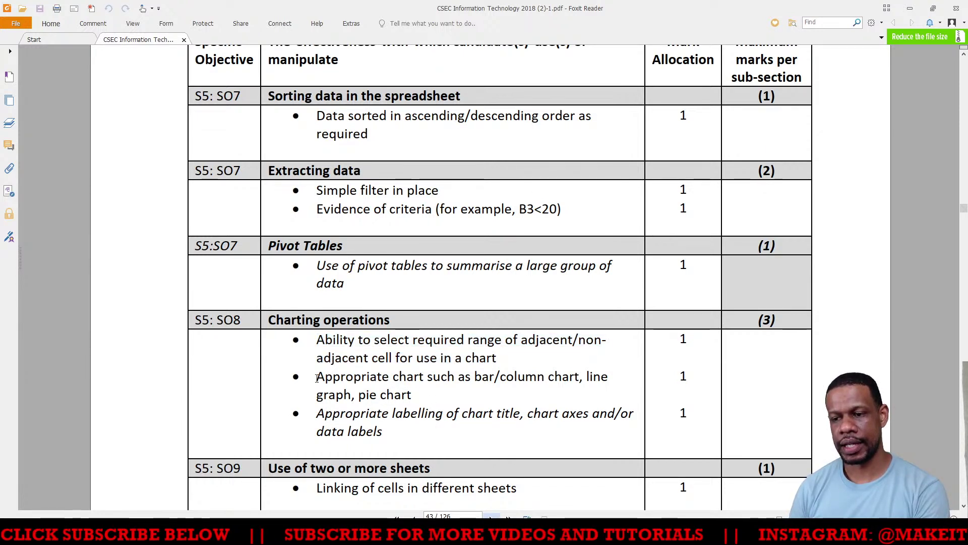
pyautogui.moveTo(318, 378); pyautogui.dragTo(428, 395)
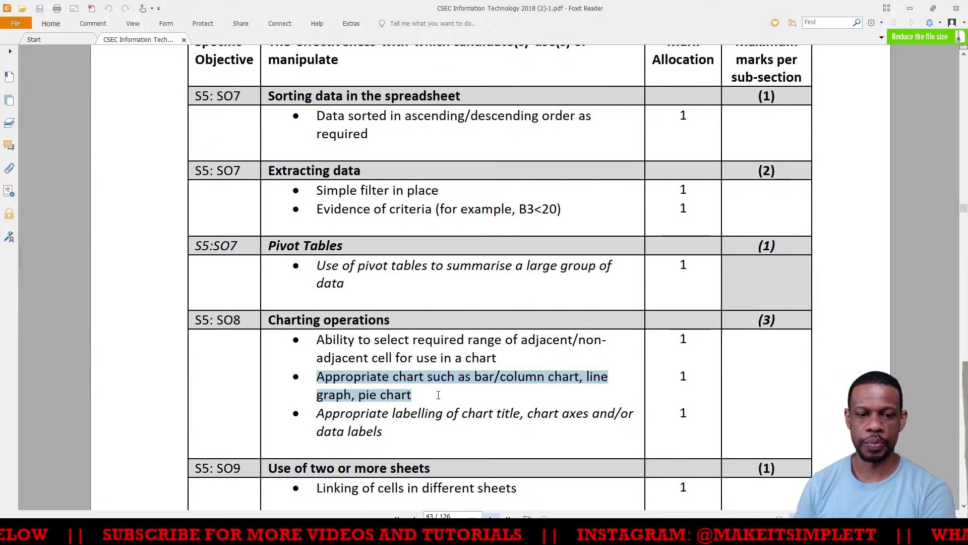
pyautogui.click(433, 401)
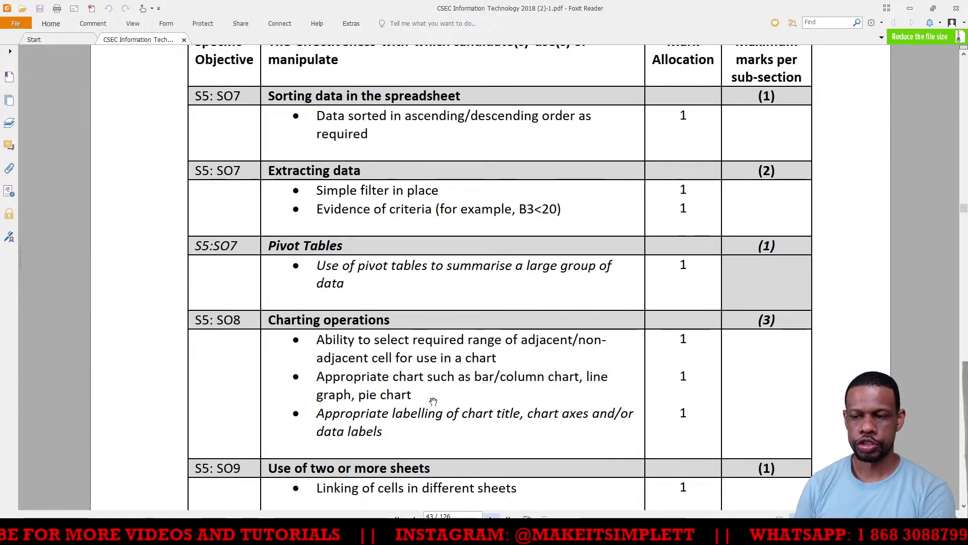
pyautogui.hotkey('alt', 'Tab')
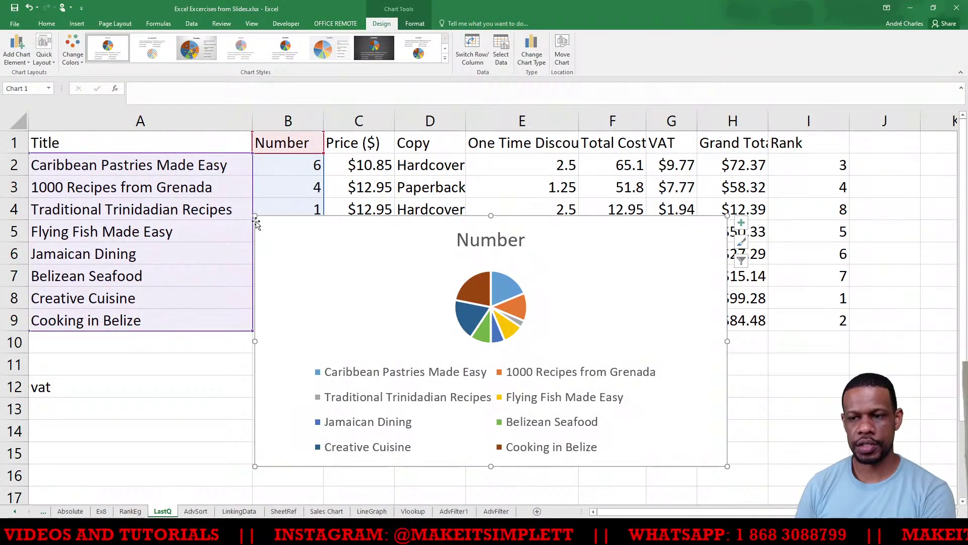
# Step: Try to shift the pie chart's source range down to rows 4 to 11, and undo the change
pyautogui.moveTo(253, 219); pyautogui.dragTo(383, 286)
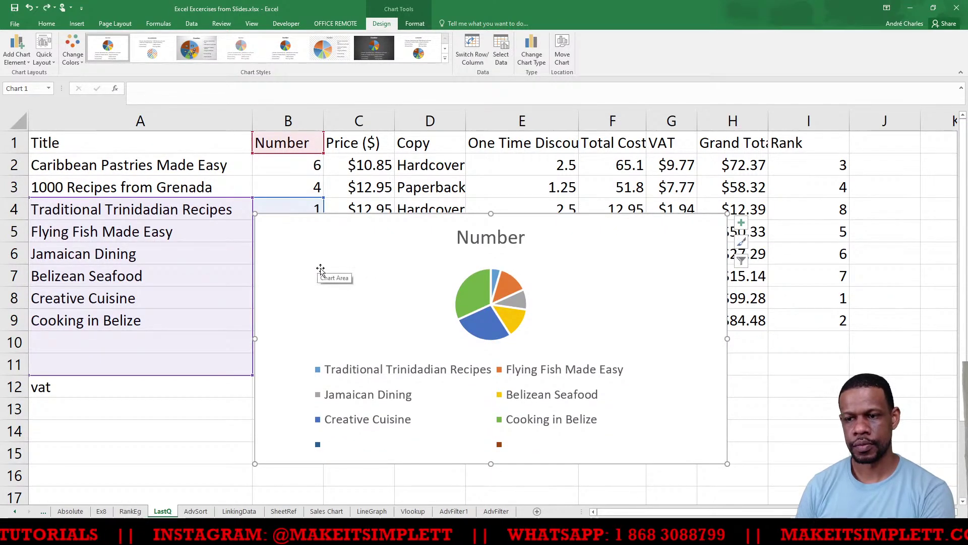
pyautogui.hotkey('ctrl', 'z')
pyautogui.hotkey('ctrl', 'z')
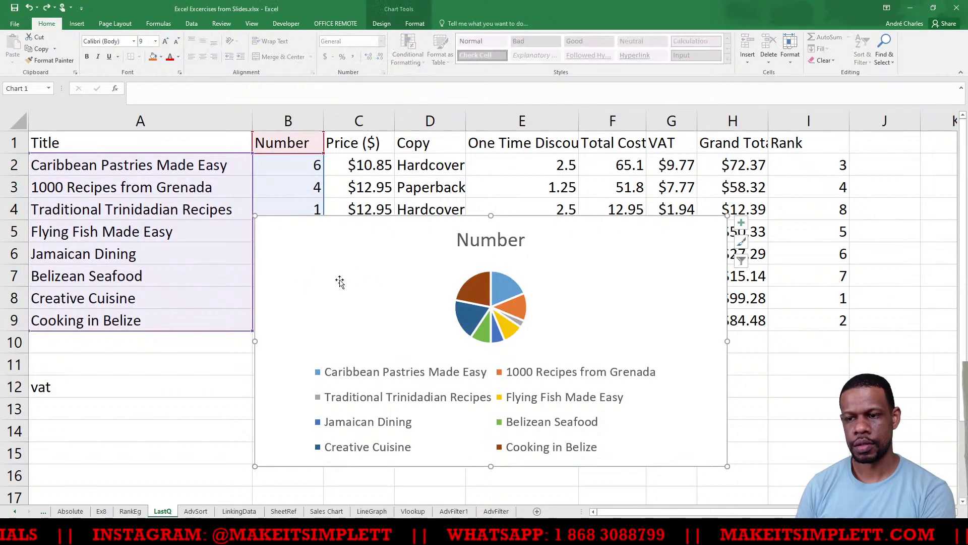
pyautogui.moveTo(350, 244); pyautogui.dragTo(419, 223)
pyautogui.moveTo(325, 193); pyautogui.dragTo(387, 225)
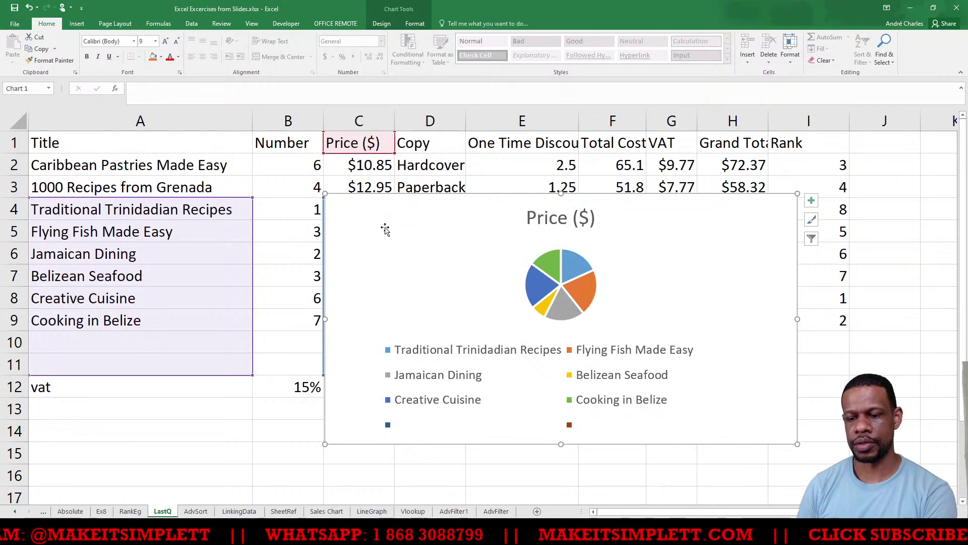
pyautogui.hotkey('ctrl', 'z')
# Step: Move the pie chart clear of the Title and Number columns, with its upper edge near row 6
pyautogui.moveTo(453, 232); pyautogui.dragTo(505, 291)
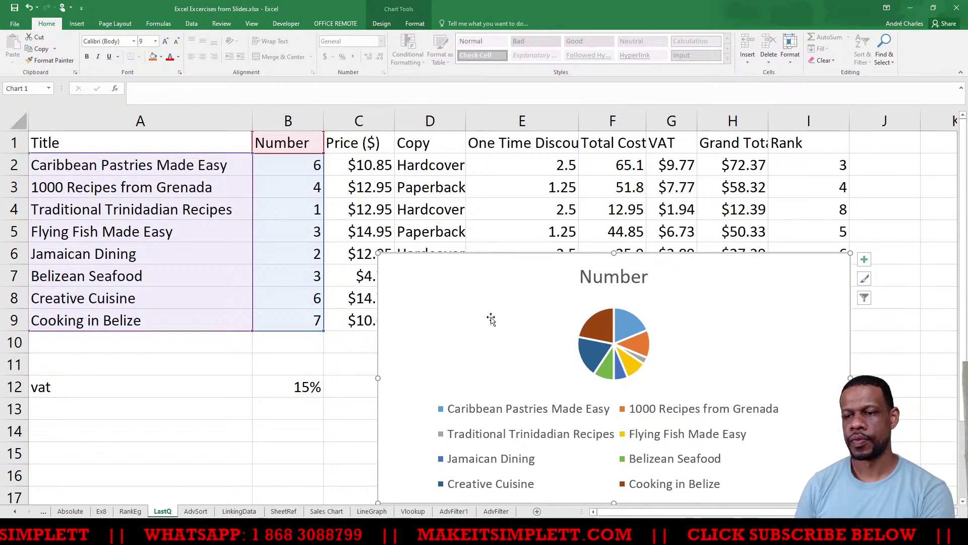
pyautogui.moveTo(319, 180); pyautogui.dragTo(339, 181)
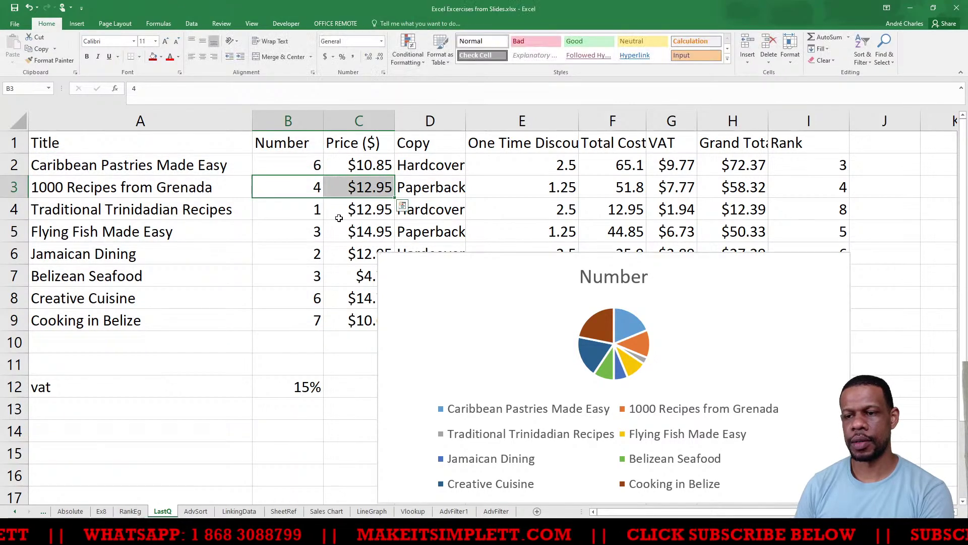
pyautogui.click(339, 216)
pyautogui.click(431, 304)
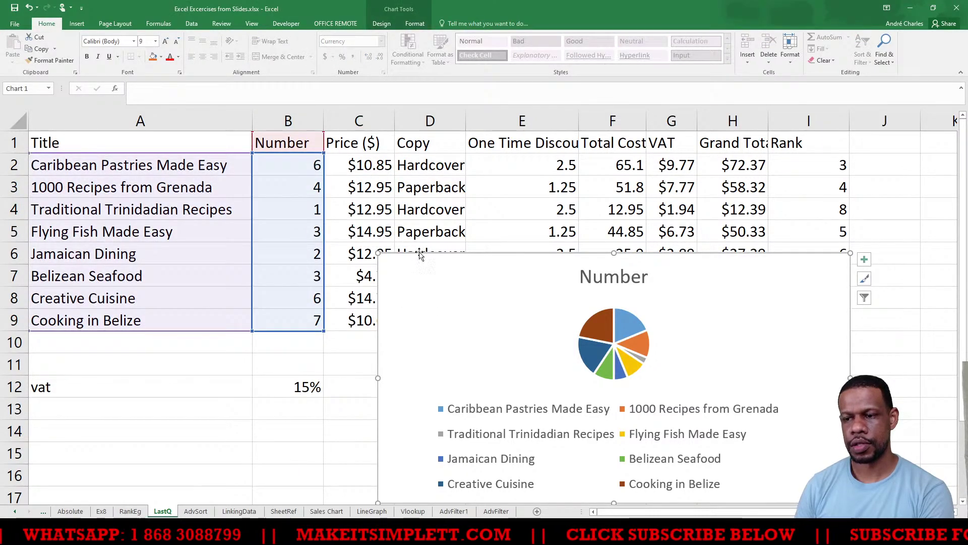
pyautogui.moveTo(465, 313); pyautogui.dragTo(456, 228)
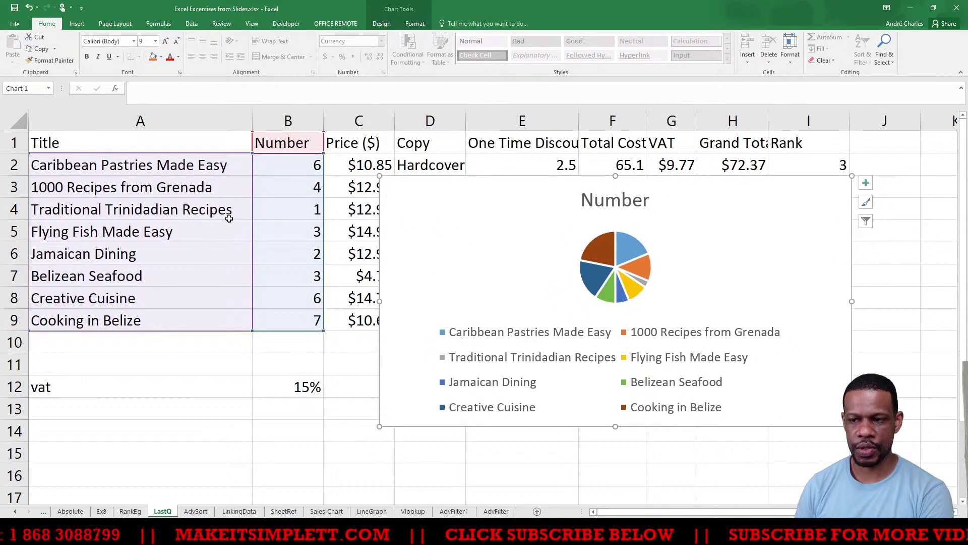
pyautogui.moveTo(464, 255); pyautogui.dragTo(468, 294)
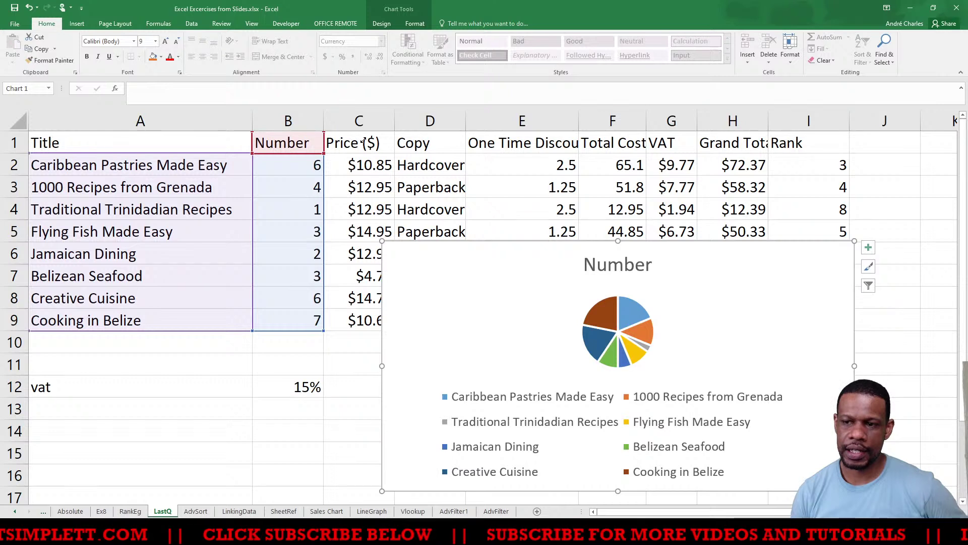
# Step: Change the pie chart's data series from Number to Price ($) by adjusting its source range on the sheet
pyautogui.moveTo(357, 138); pyautogui.dragTo(389, 142)
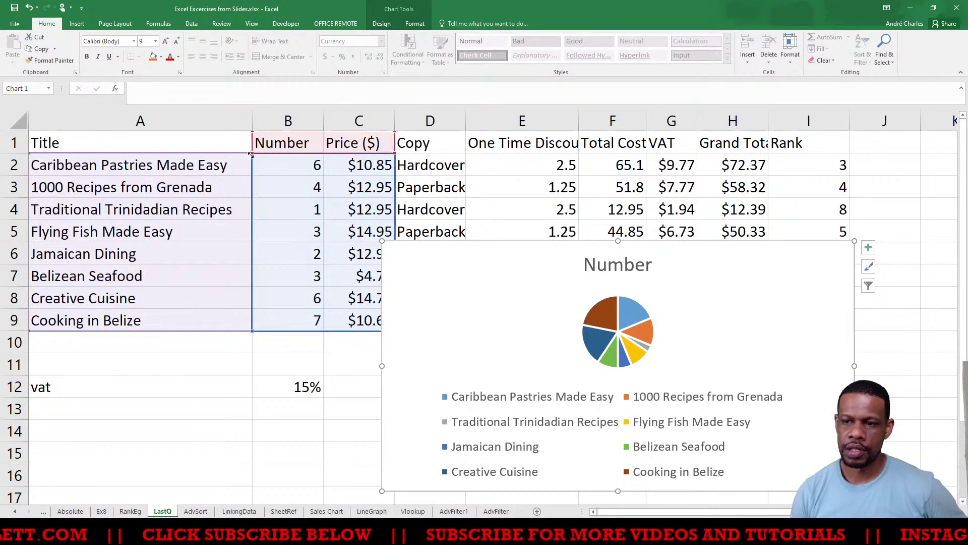
pyautogui.moveTo(256, 153); pyautogui.dragTo(314, 152)
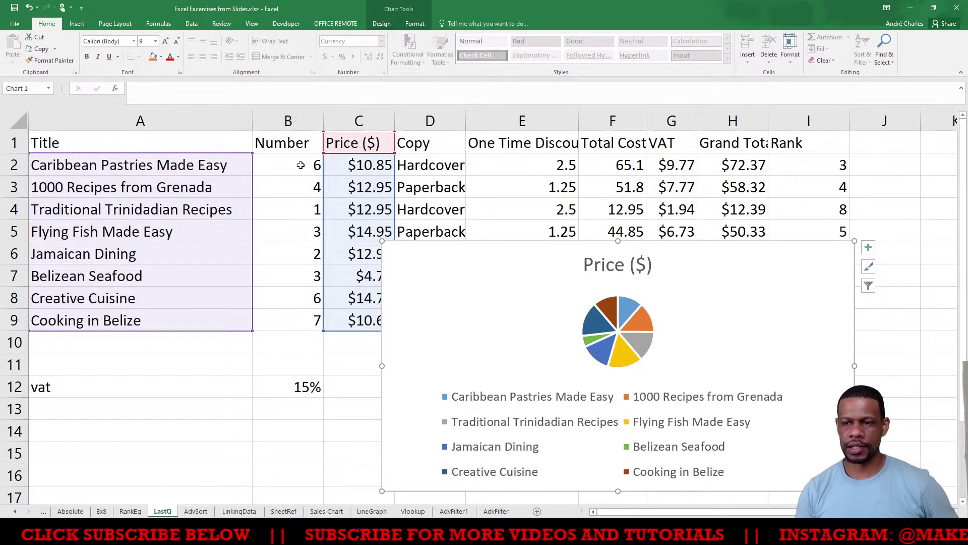
pyautogui.click(199, 158)
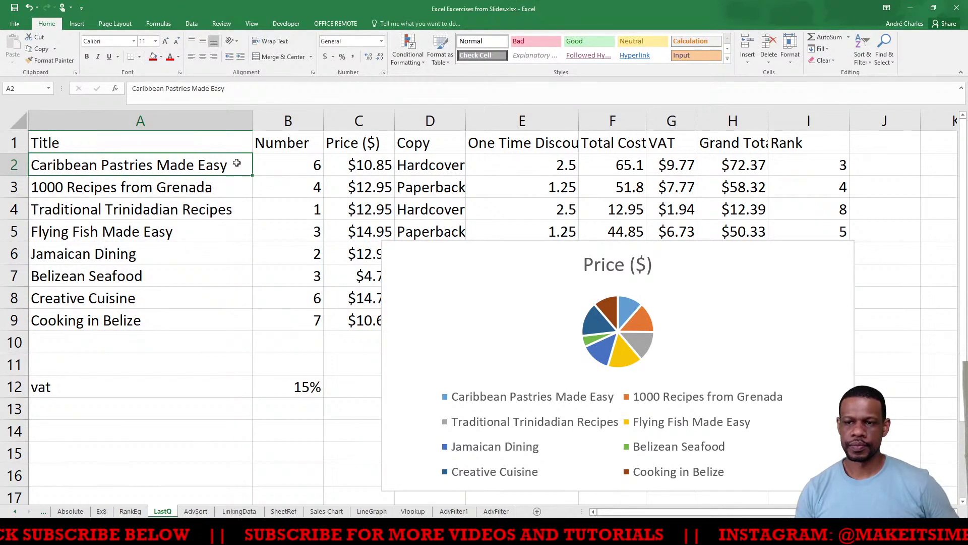
# Step: Delete the Price ($) pie chart from the LastQ sheet
pyautogui.click(412, 266)
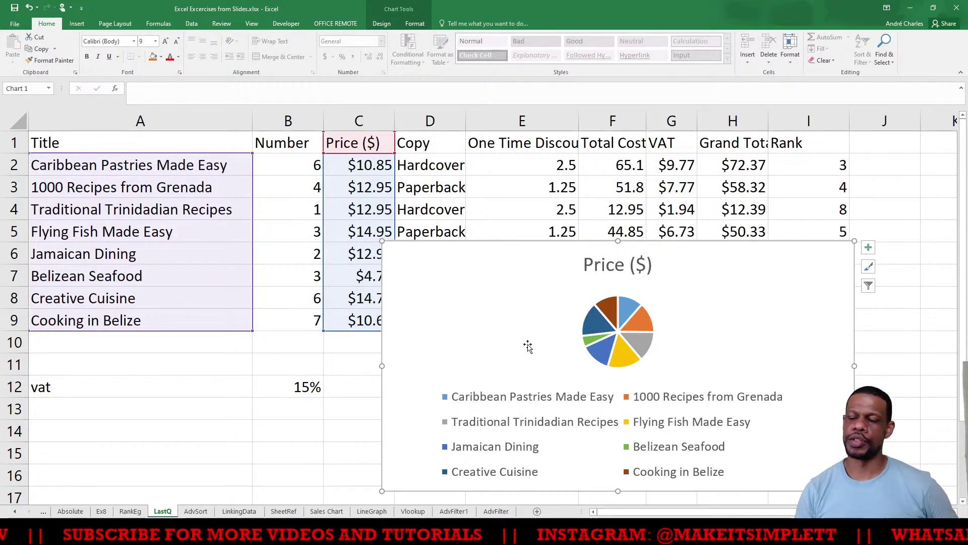
pyautogui.moveTo(491, 310); pyautogui.dragTo(450, 275)
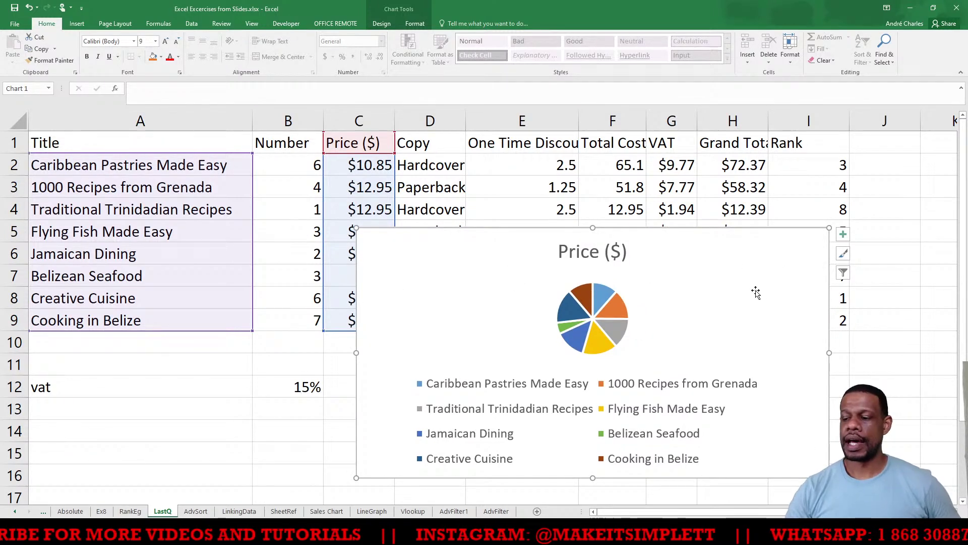
pyautogui.press('Delete')
# Step: Insert a 2-D clustered column chart from the Title and Number range A1:B9, and delete it
pyautogui.moveTo(172, 147); pyautogui.dragTo(295, 322)
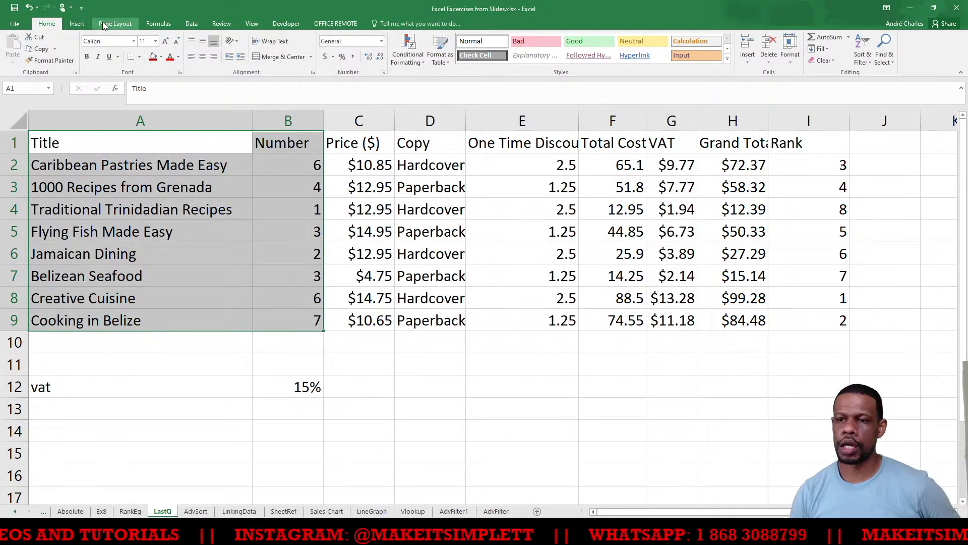
pyautogui.click(77, 24)
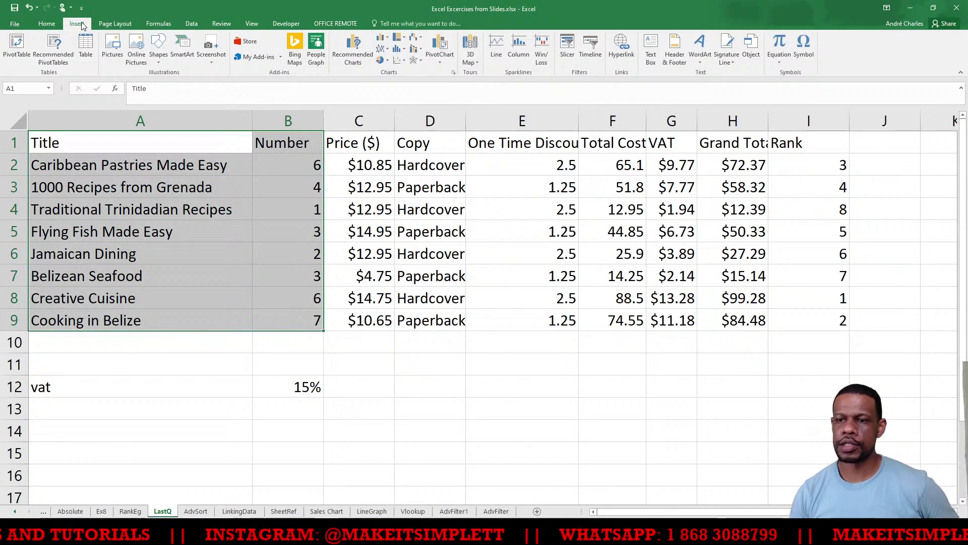
pyautogui.click(389, 41)
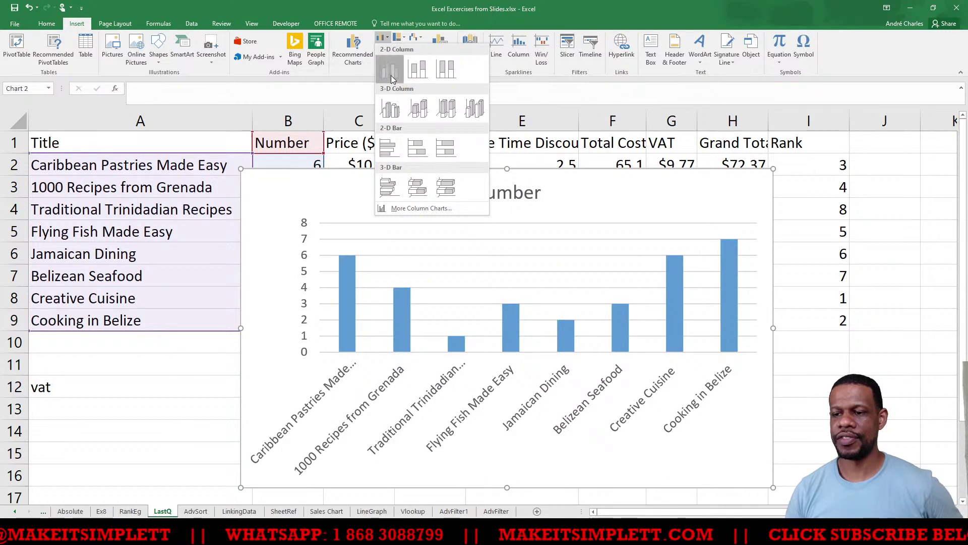
pyautogui.click(429, 298)
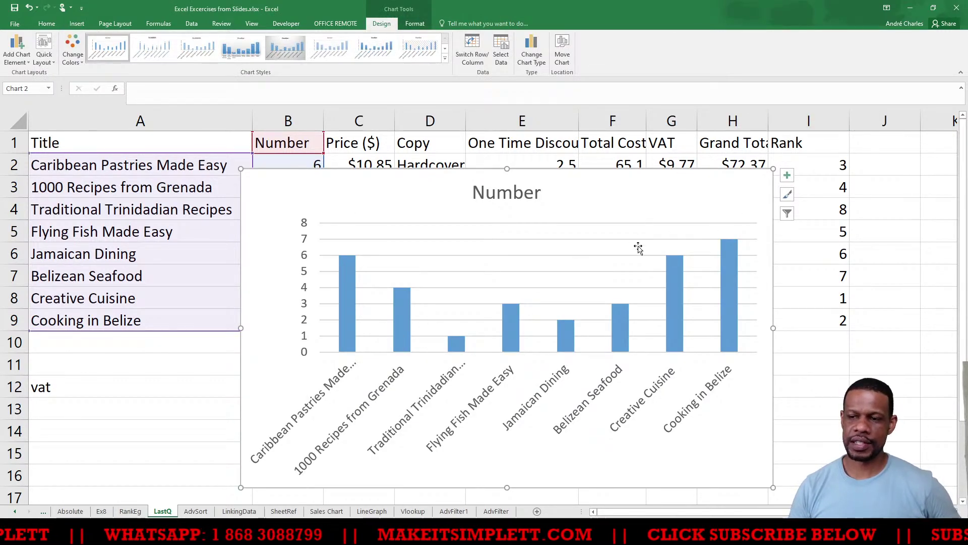
pyautogui.press('Delete')
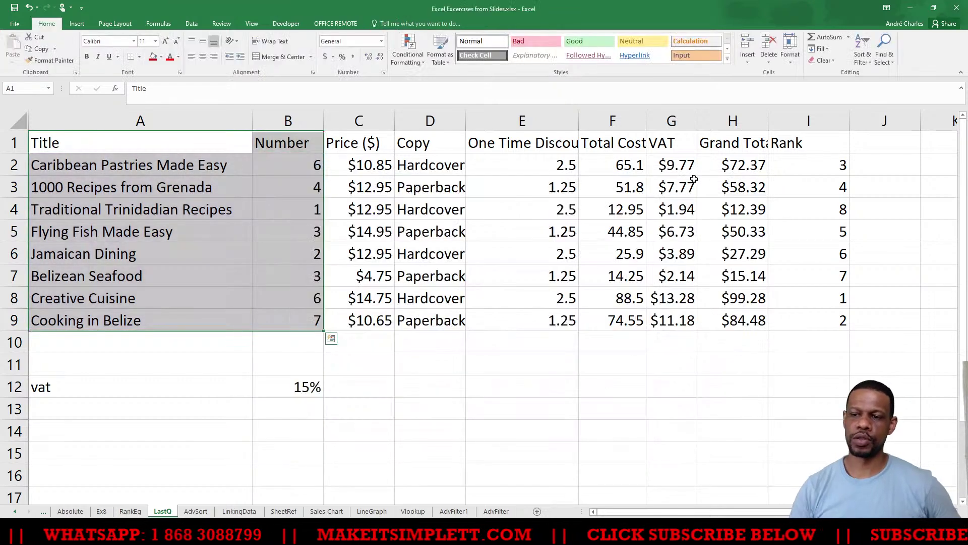
pyautogui.click(571, 426)
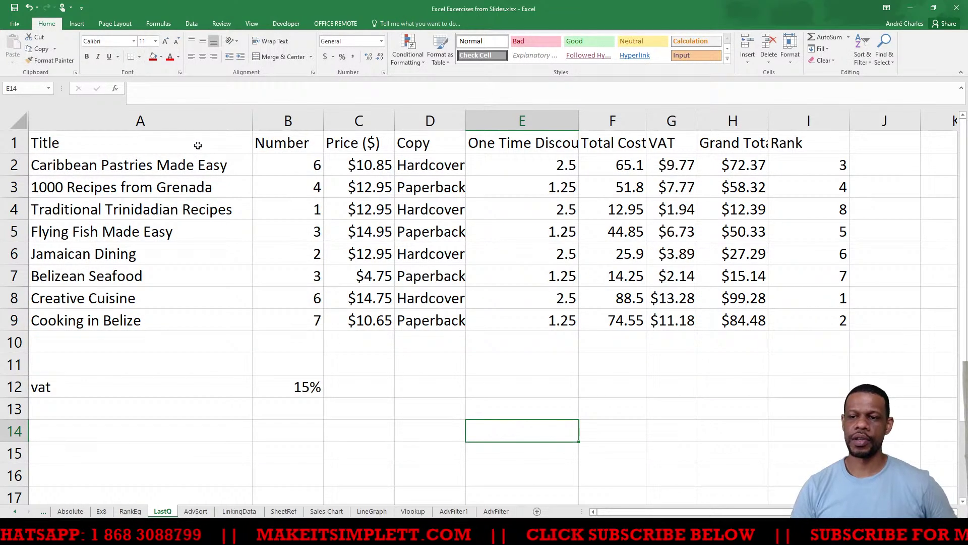
# Step: Insert a 2-D clustered column chart of Title, Number and Price ($) from A1:C9, and move it up to just below the headings
pyautogui.moveTo(199, 141); pyautogui.dragTo(351, 321)
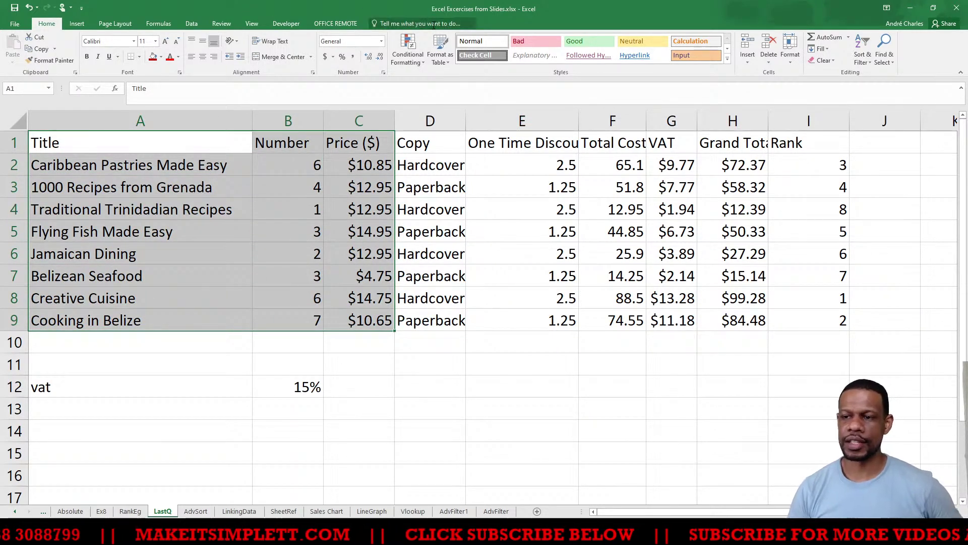
pyautogui.click(79, 25)
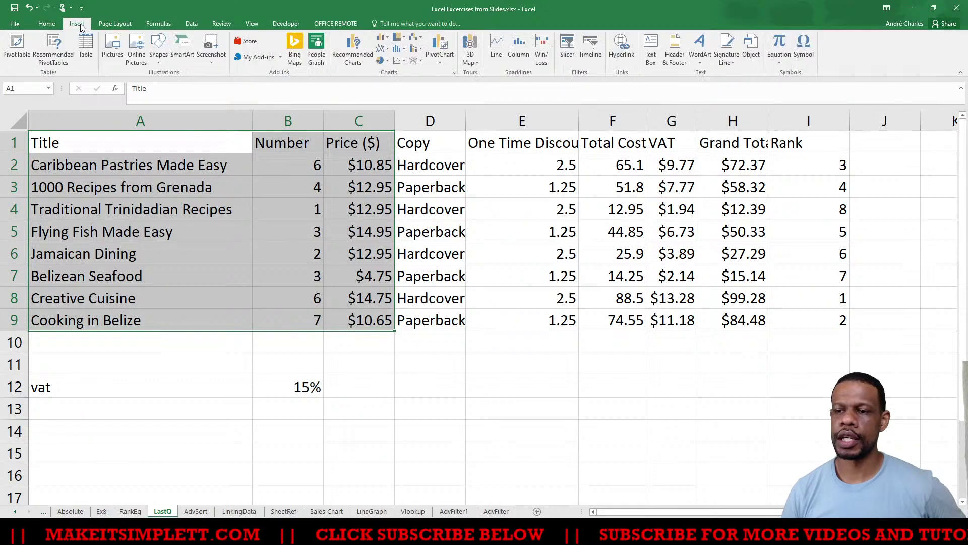
pyautogui.click(381, 37)
pyautogui.click(391, 71)
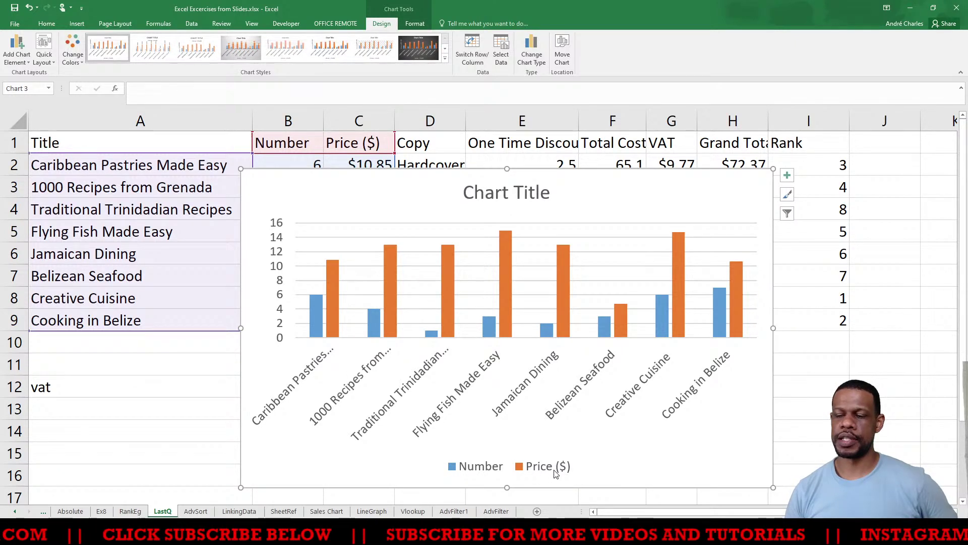
pyautogui.moveTo(617, 193); pyautogui.dragTo(591, 172)
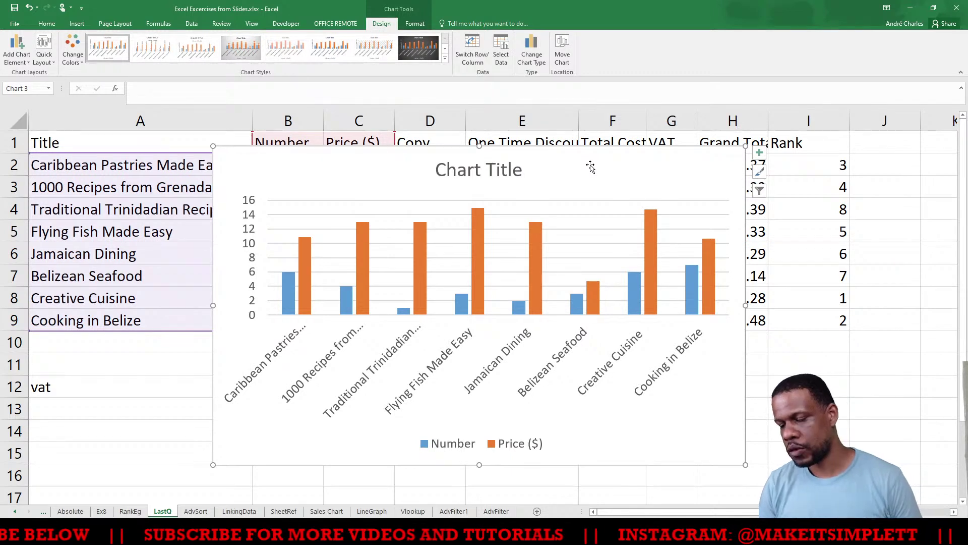
pyautogui.click(489, 172)
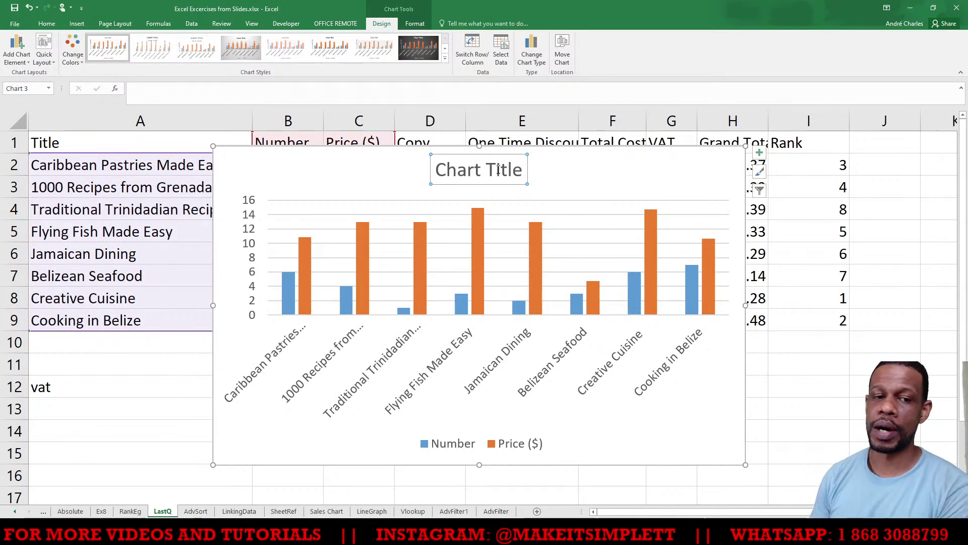
pyautogui.click(489, 166)
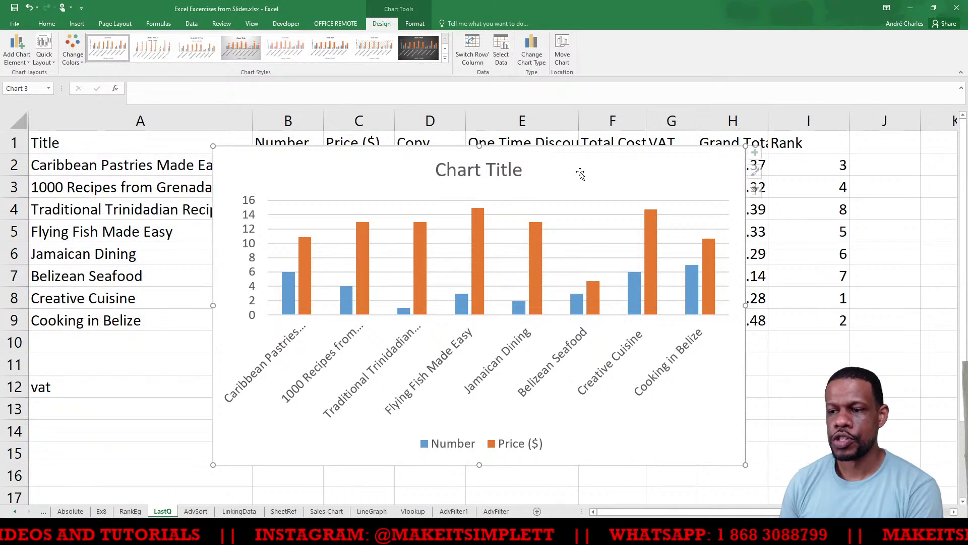
pyautogui.click(580, 169)
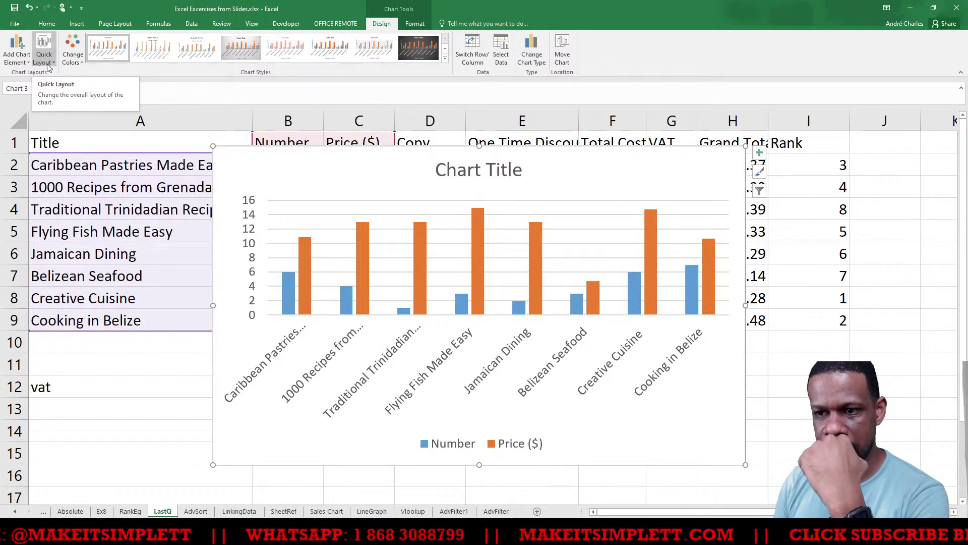
pyautogui.click(413, 26)
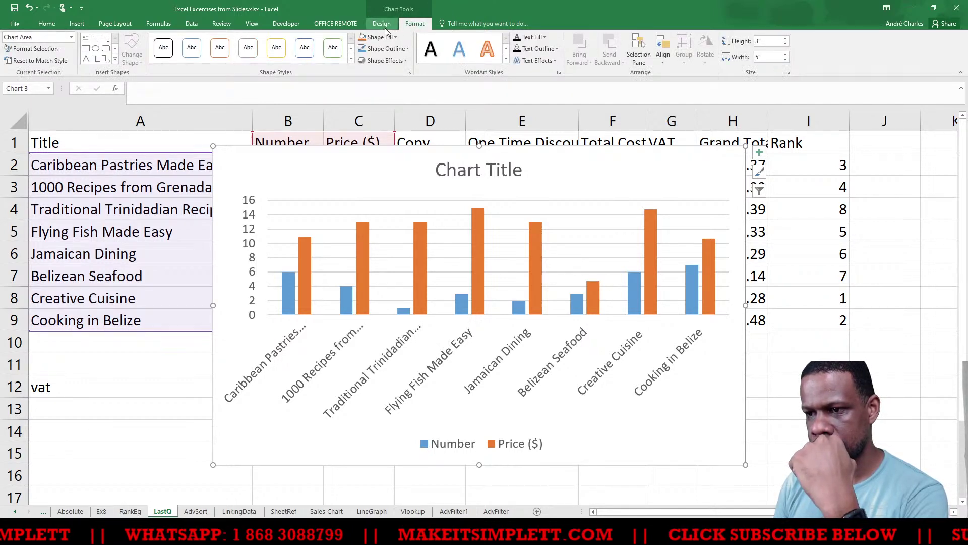
pyautogui.click(385, 26)
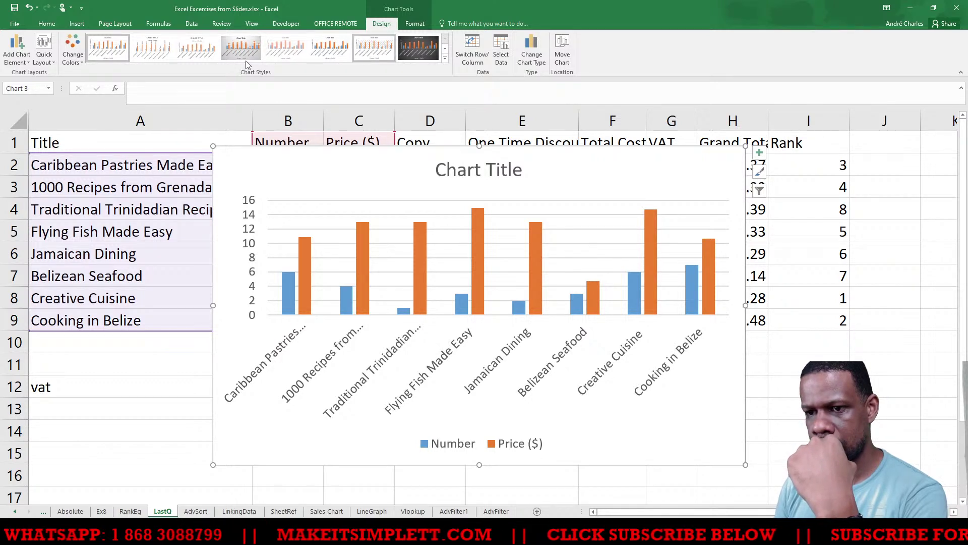
# Step: Add a primary horizontal and a primary vertical axis title to the column chart
pyautogui.click(17, 61)
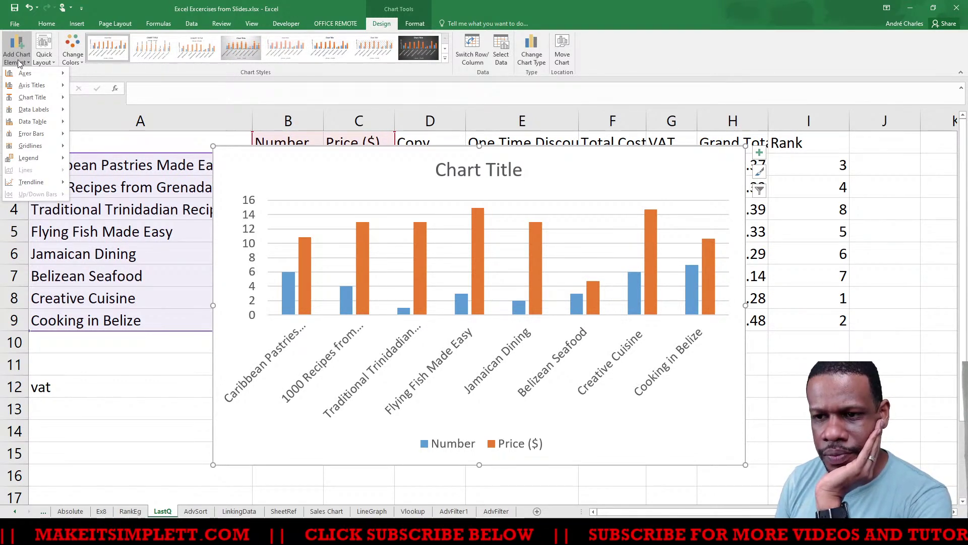
pyautogui.moveTo(23, 97)
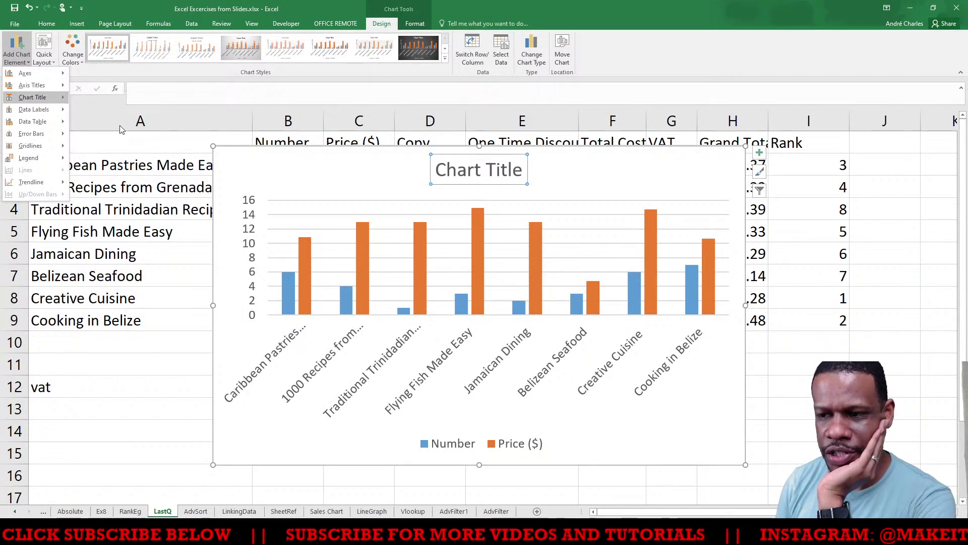
pyautogui.press('Escape')
pyautogui.click(17, 51)
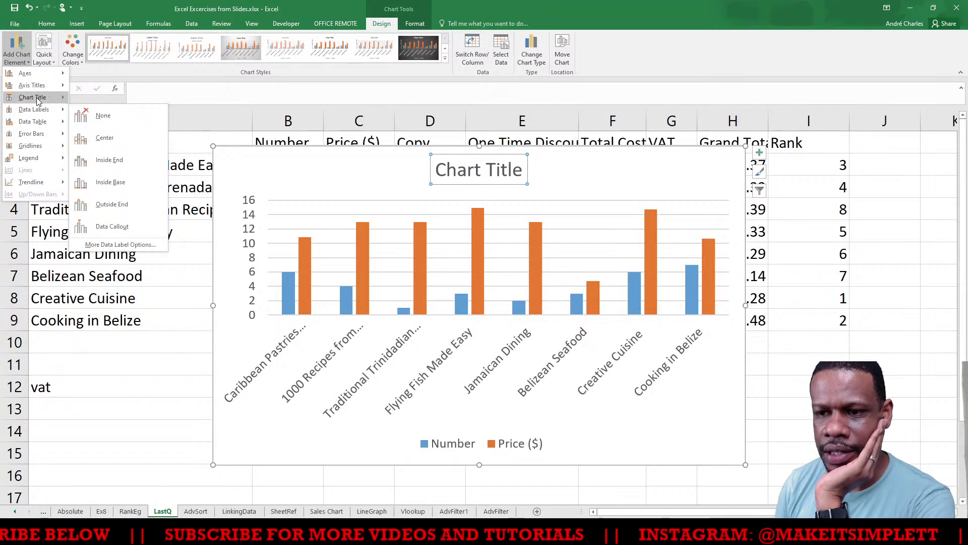
pyautogui.moveTo(45, 86)
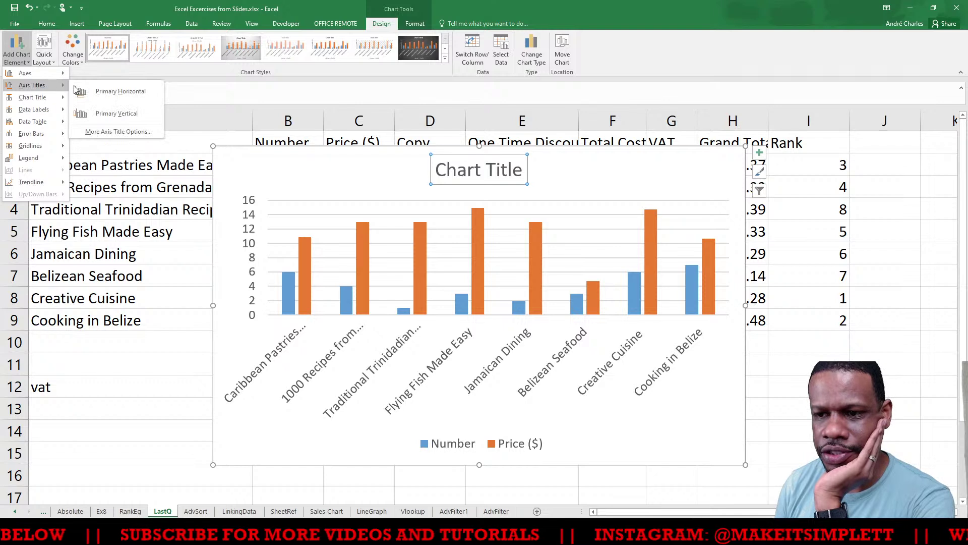
pyautogui.click(121, 93)
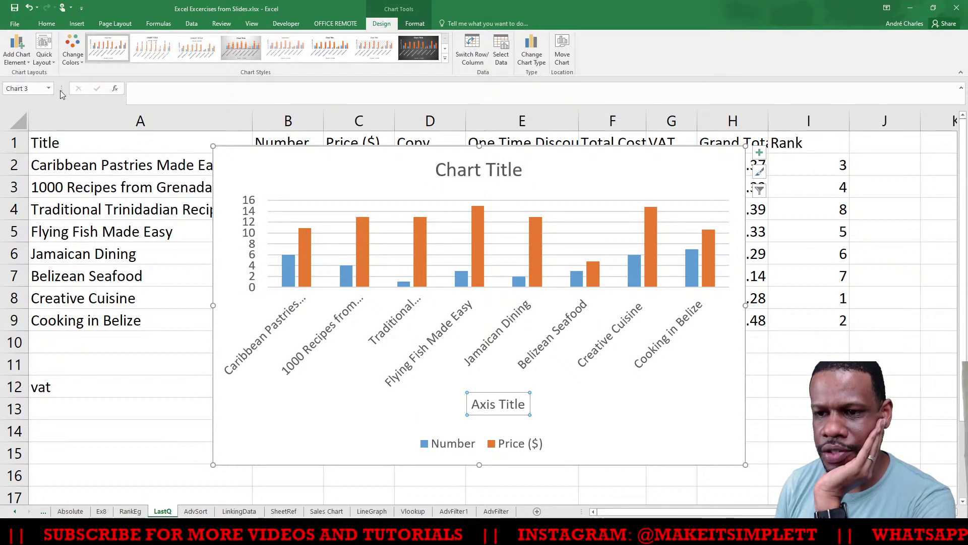
pyautogui.click(17, 53)
pyautogui.moveTo(28, 88)
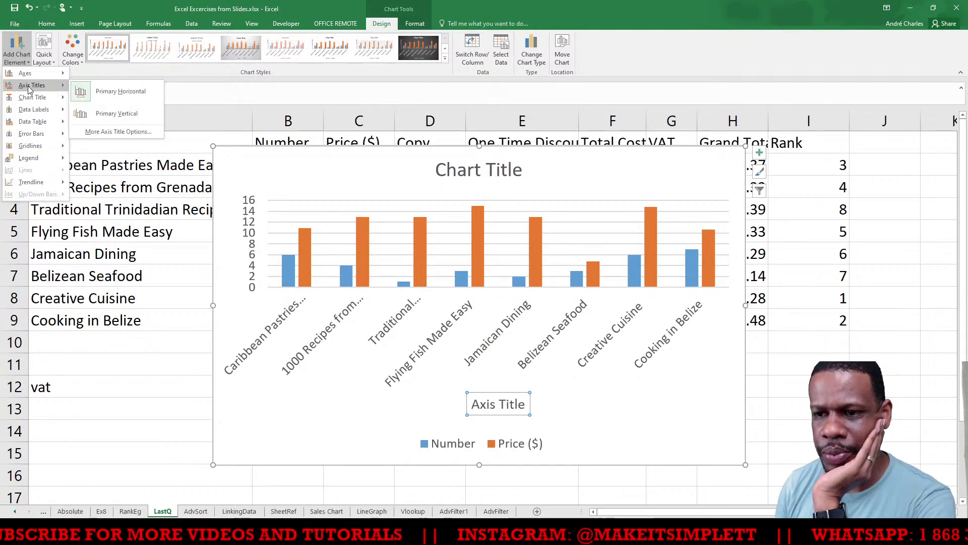
pyautogui.click(116, 113)
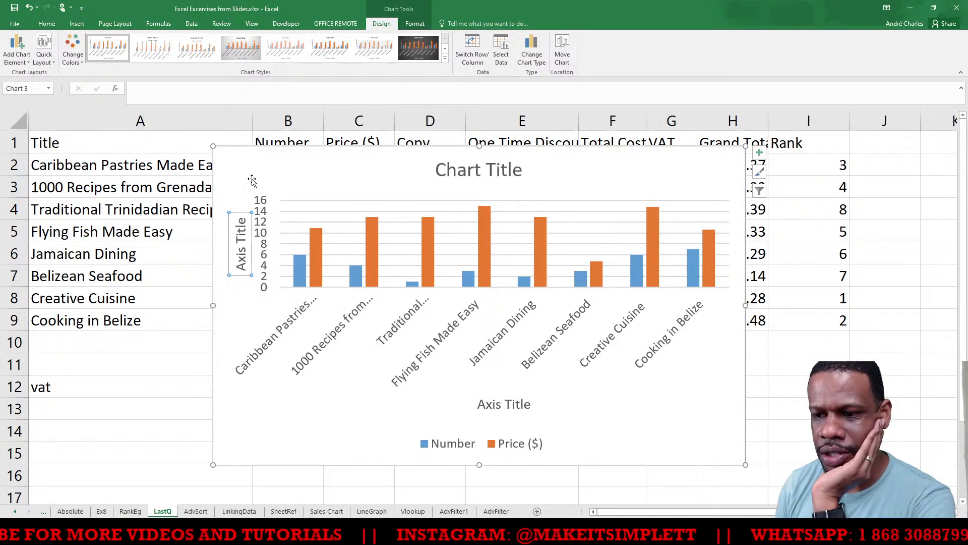
# Step: Check the chart labelling criteria in the syllabus PDF in Foxit Reader, and change the column chart's title to Books
pyautogui.hotkey('alt', 'Tab')
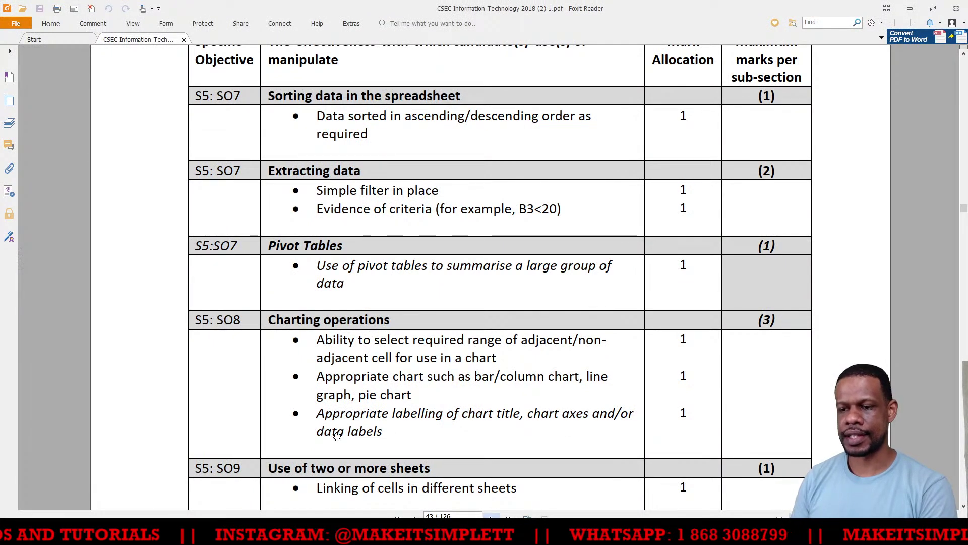
pyautogui.hotkey('alt', 'Tab')
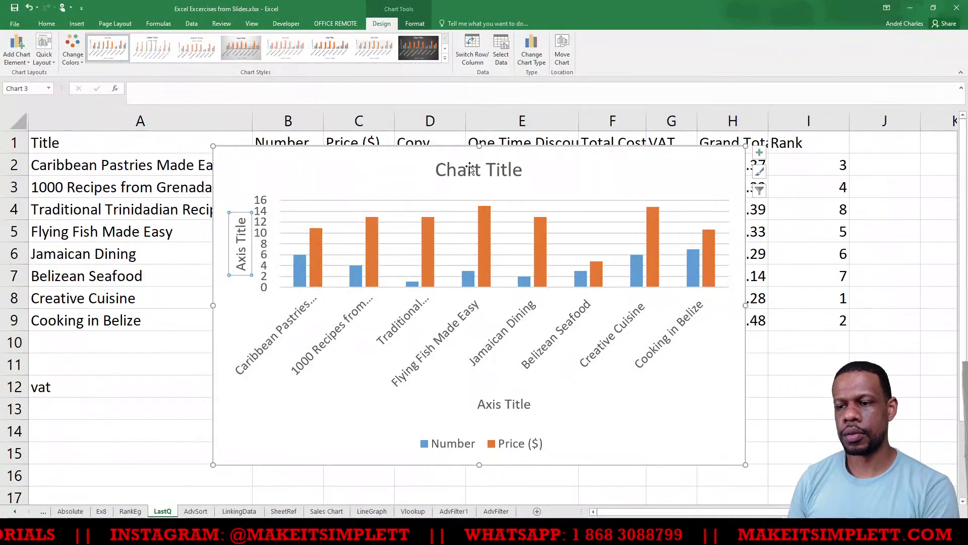
pyautogui.click(470, 168)
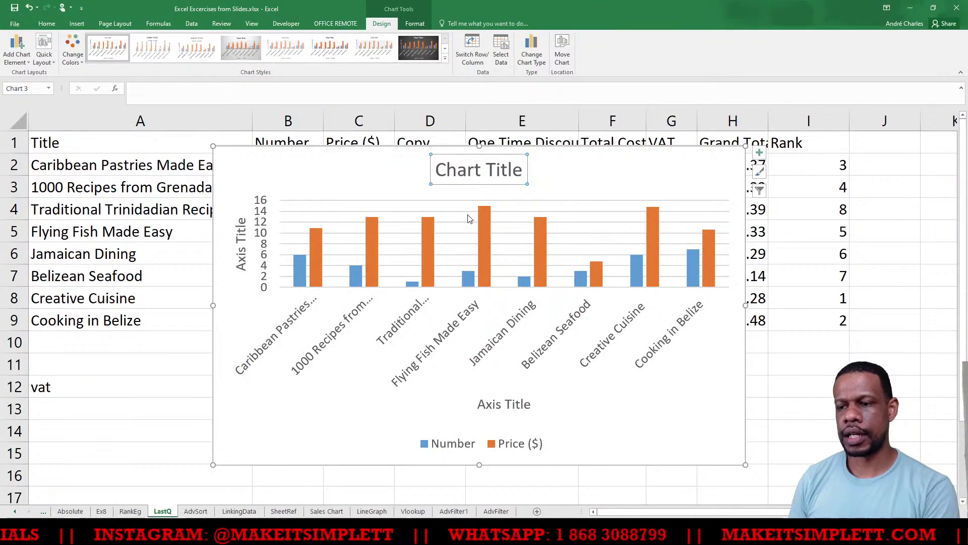
pyautogui.click(507, 170)
pyautogui.moveTo(525, 170); pyautogui.dragTo(434, 169)
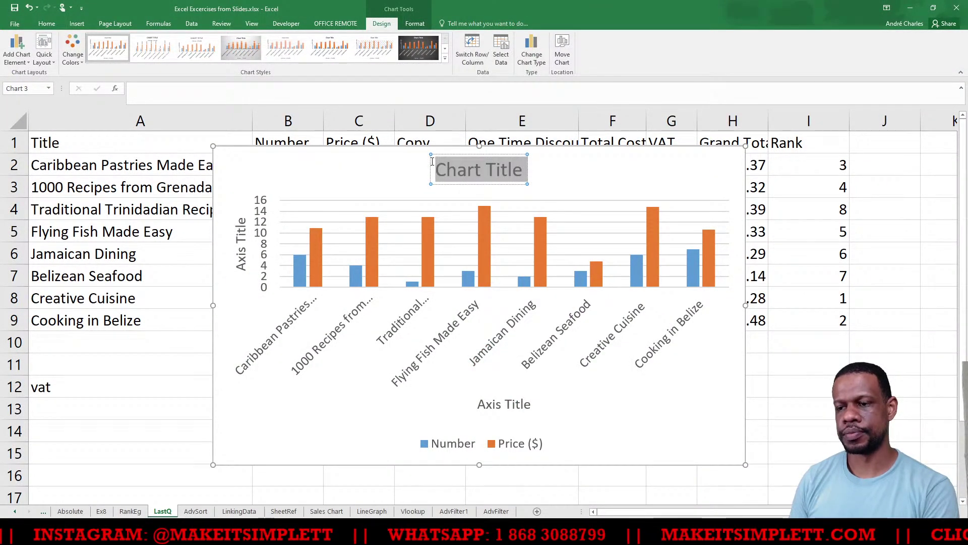
pyautogui.write('Books')
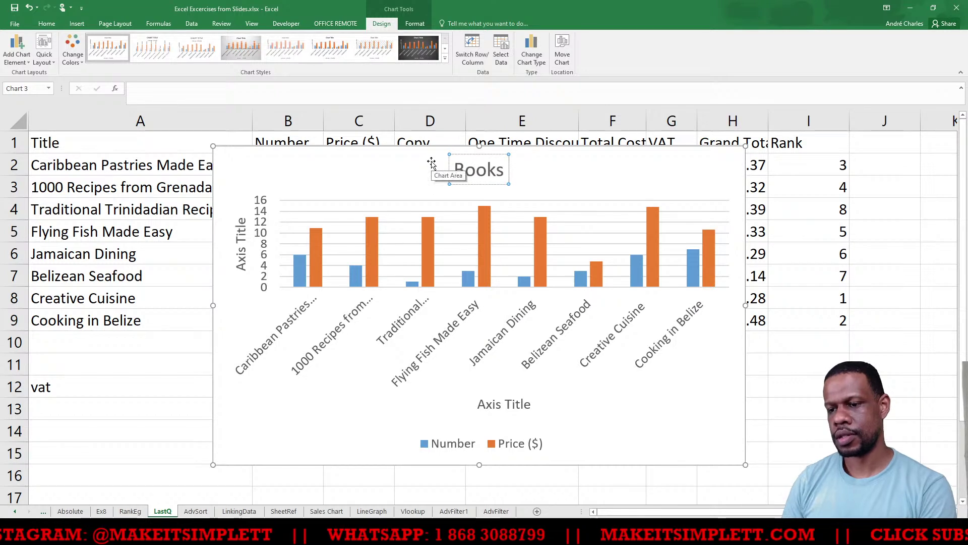
# Step: Change the column chart's horizontal axis title to Book Names
pyautogui.click(506, 404)
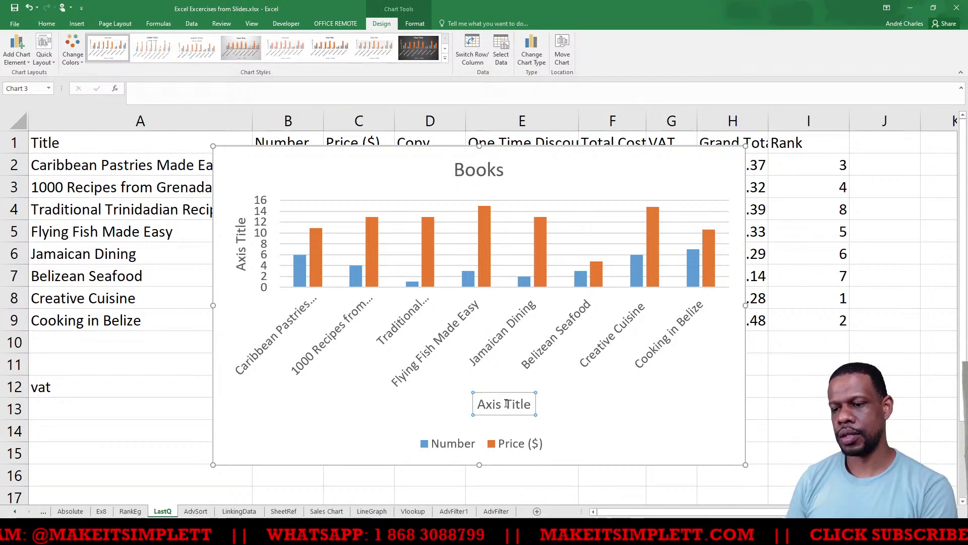
pyautogui.doubleClick(506, 404)
pyautogui.press('BackSpace')
pyautogui.press('BackSpace')
pyautogui.press('BackSpace')
pyautogui.press('BackSpace')
pyautogui.press('BackSpace')
pyautogui.press('BackSpace')
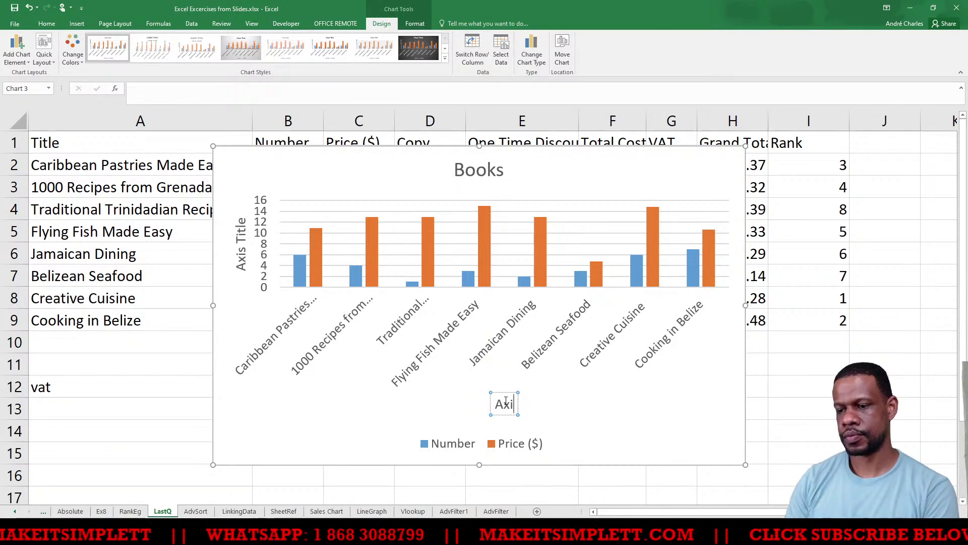
pyautogui.write('Book Names')
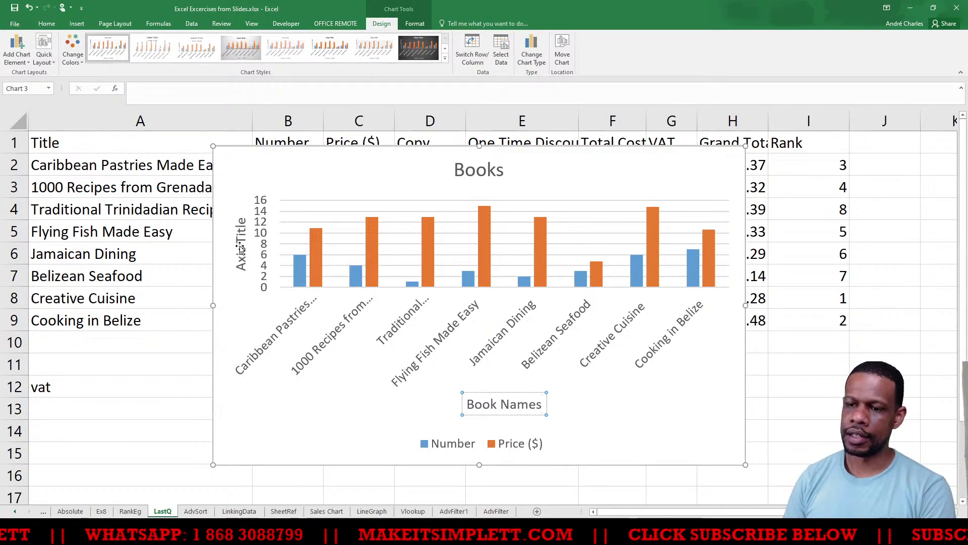
# Step: Change the column chart's vertical axis title to Numbers
pyautogui.click(242, 238)
pyautogui.doubleClick(248, 227)
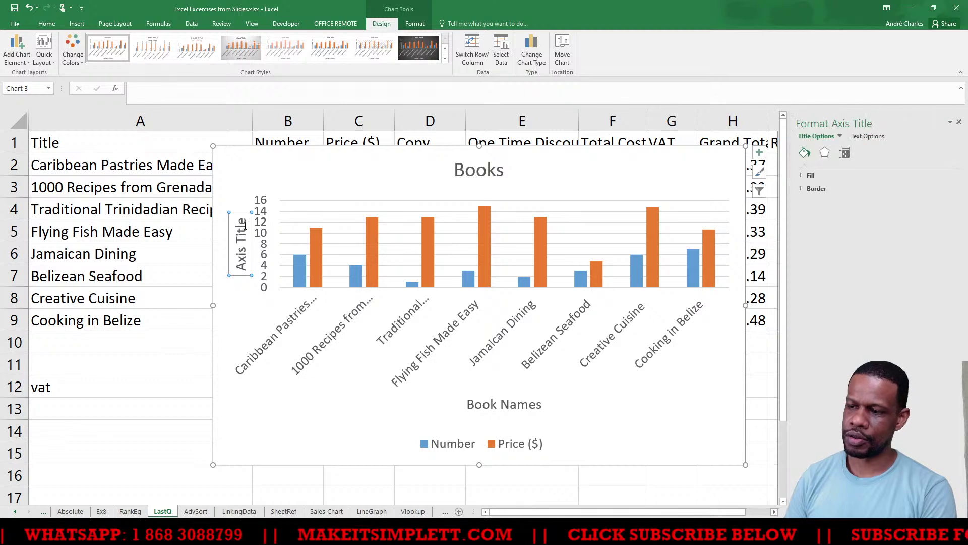
pyautogui.click(242, 222)
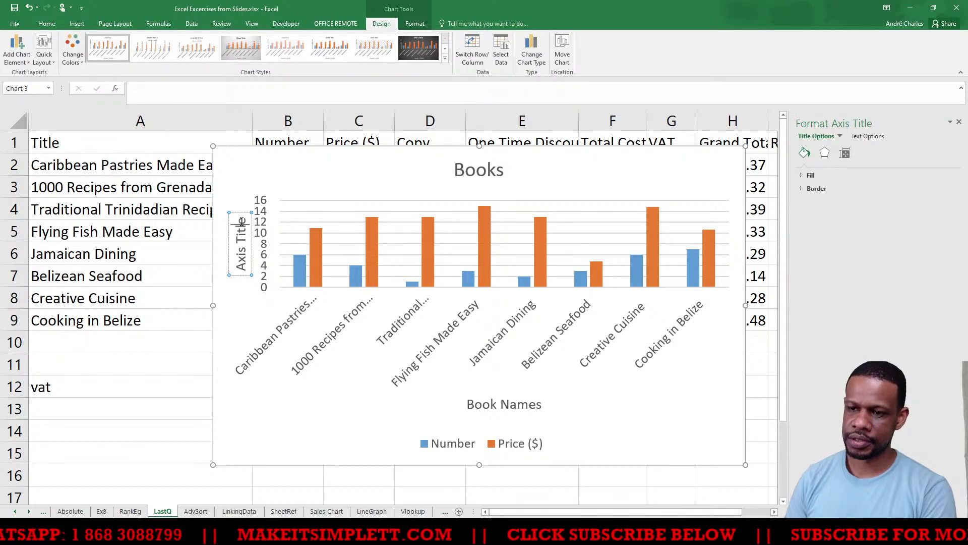
pyautogui.press('BackSpace')
pyautogui.press('BackSpace')
pyautogui.press('BackSpace')
pyautogui.press('BackSpace')
pyautogui.press('BackSpace')
pyautogui.press('BackSpace')
pyautogui.press('BackSpace')
pyautogui.press('BackSpace')
pyautogui.press('BackSpace')
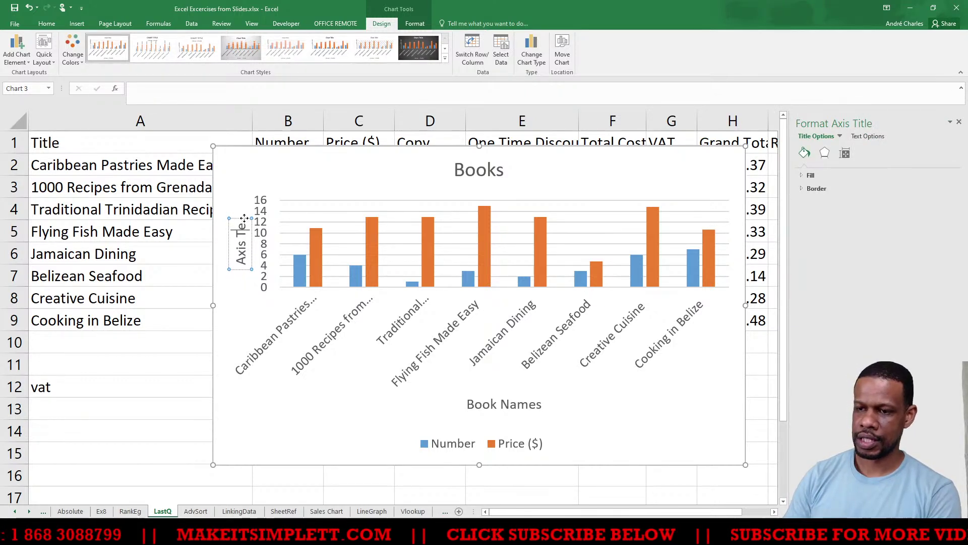
pyautogui.press('Delete')
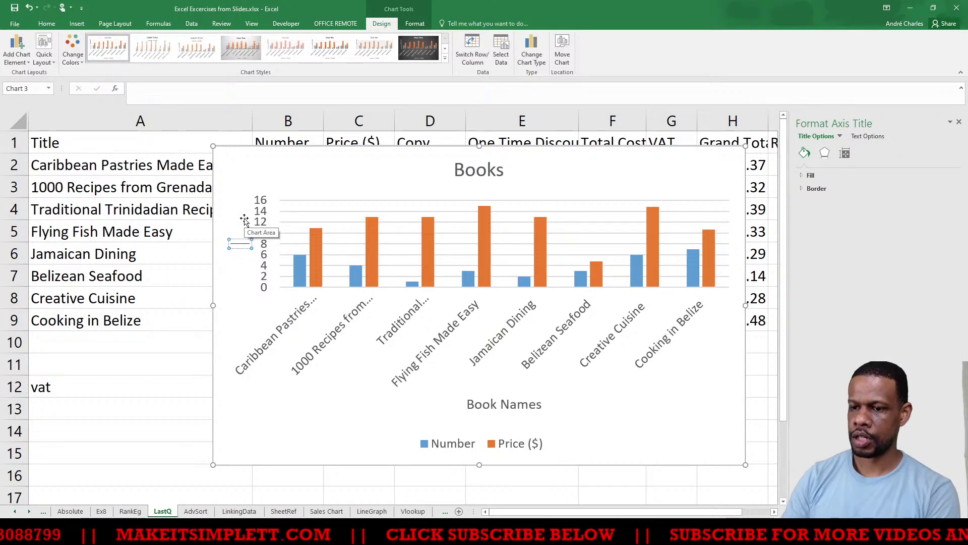
pyautogui.write('Numbers')
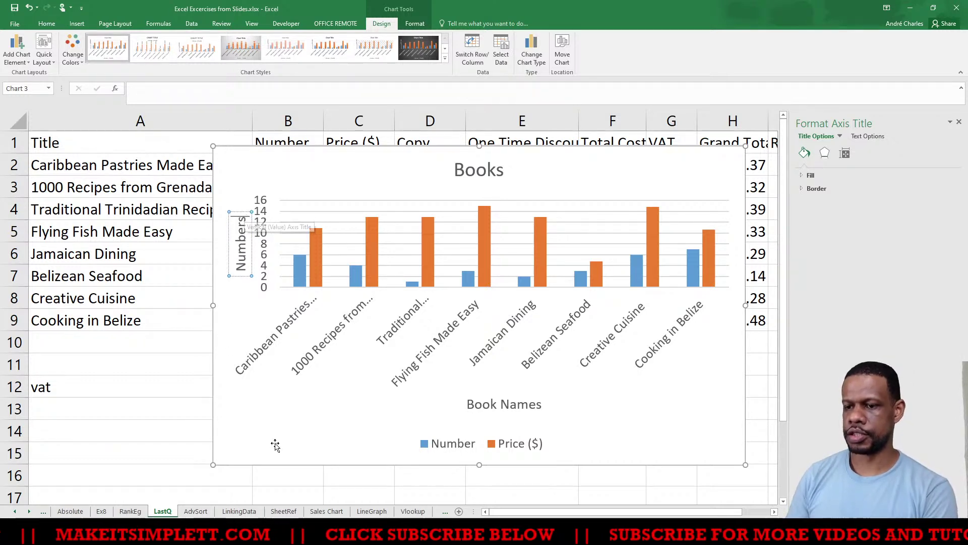
# Step: Review the charting operations criteria in the syllabus PDF in Foxit Reader, highlighting the chart type and chart labelling items
pyautogui.click(279, 440)
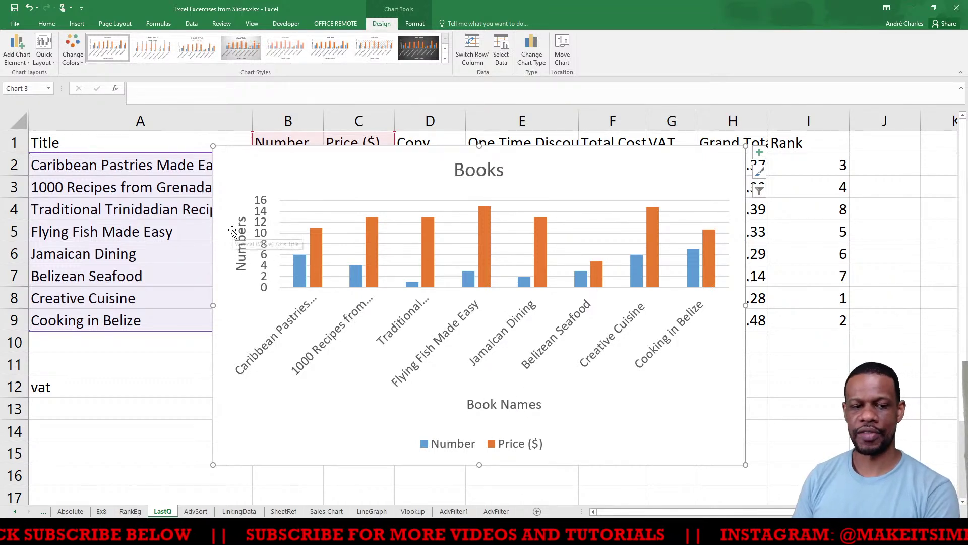
pyautogui.hotkey('alt', 'Tab')
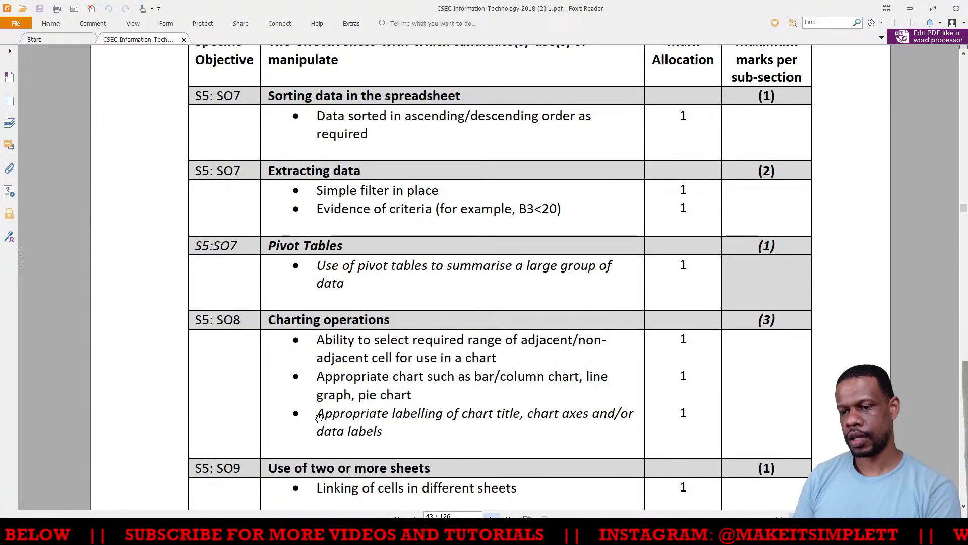
pyautogui.moveTo(317, 377); pyautogui.dragTo(416, 391)
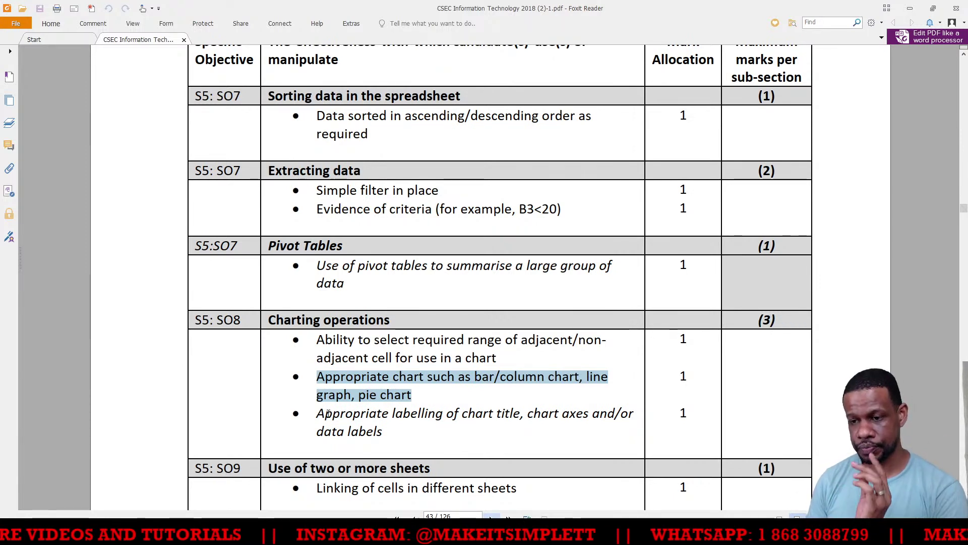
pyautogui.moveTo(320, 416); pyautogui.dragTo(418, 429)
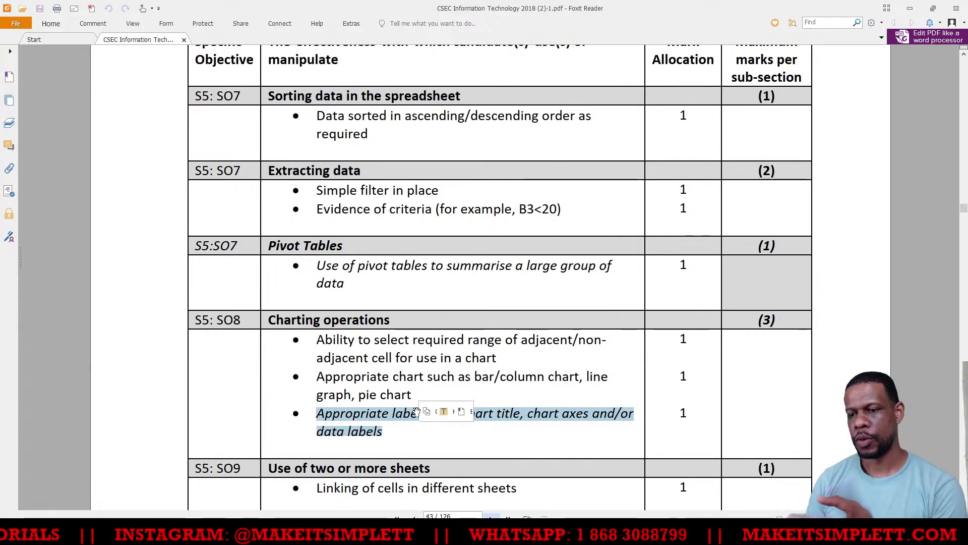
pyautogui.click(320, 338)
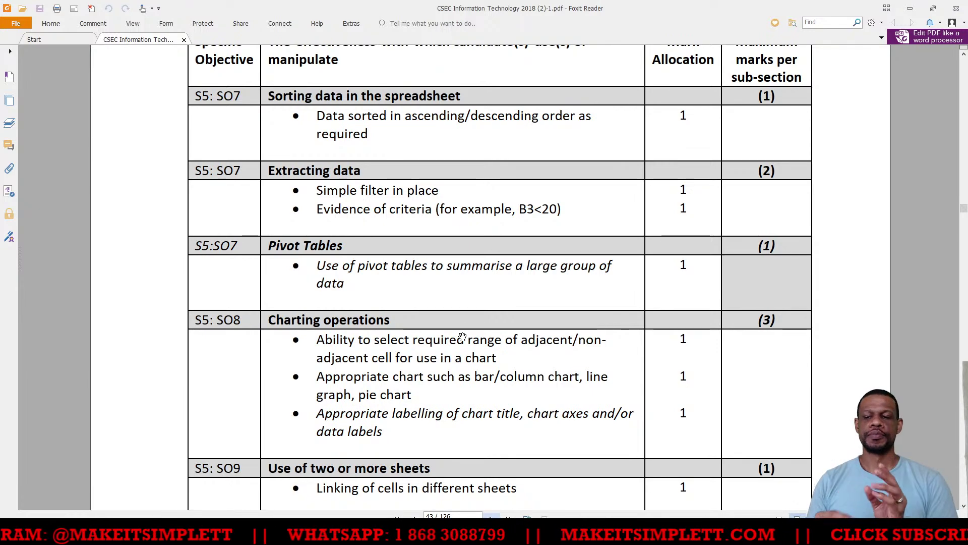
# Step: Switch back to Excel and delete the Books column chart from the LastQ sheet
pyautogui.hotkey('alt', 'Tab')
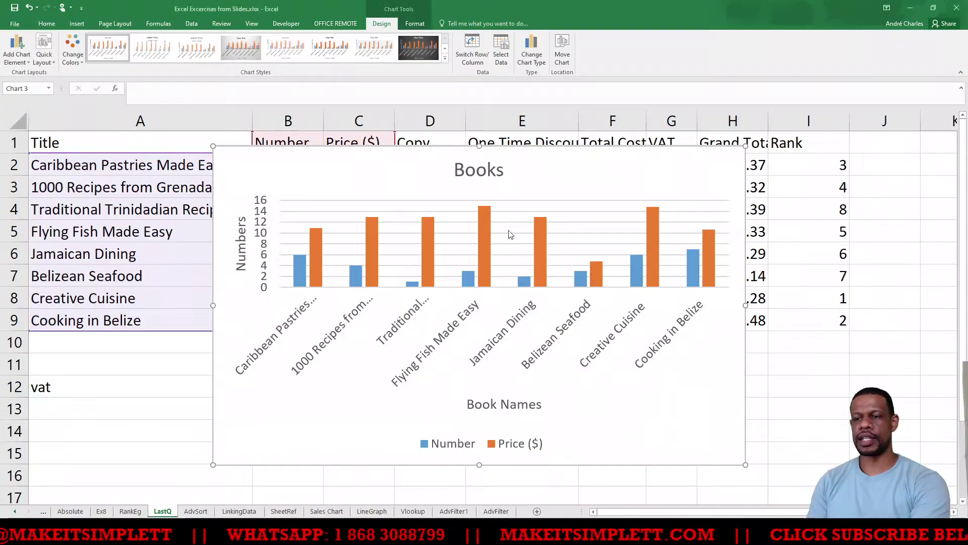
pyautogui.press('Delete')
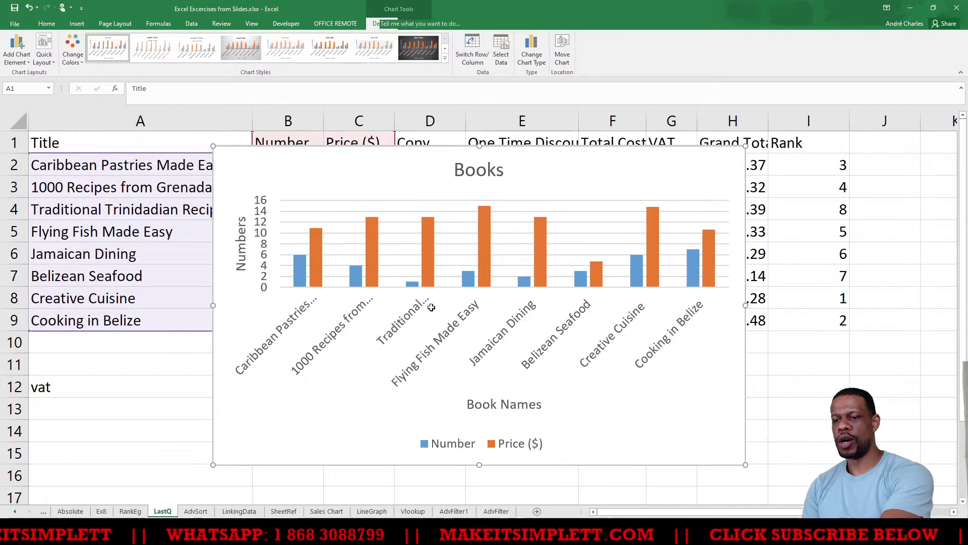
pyautogui.click(298, 362)
# Step: Widen the Grand Total column so that its heading and amounts fit
pyautogui.moveTo(127, 134); pyautogui.dragTo(437, 320)
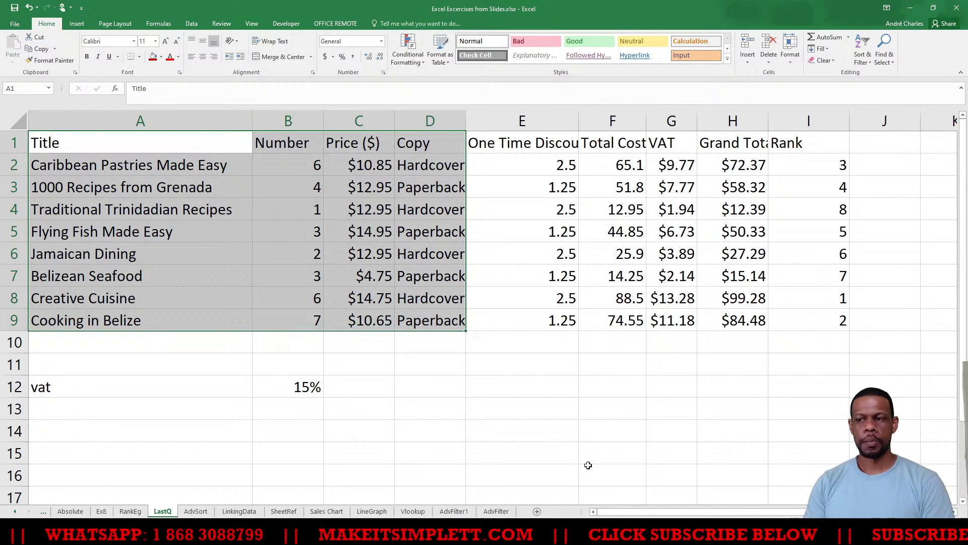
pyautogui.click(582, 460)
pyautogui.doubleClick(769, 117)
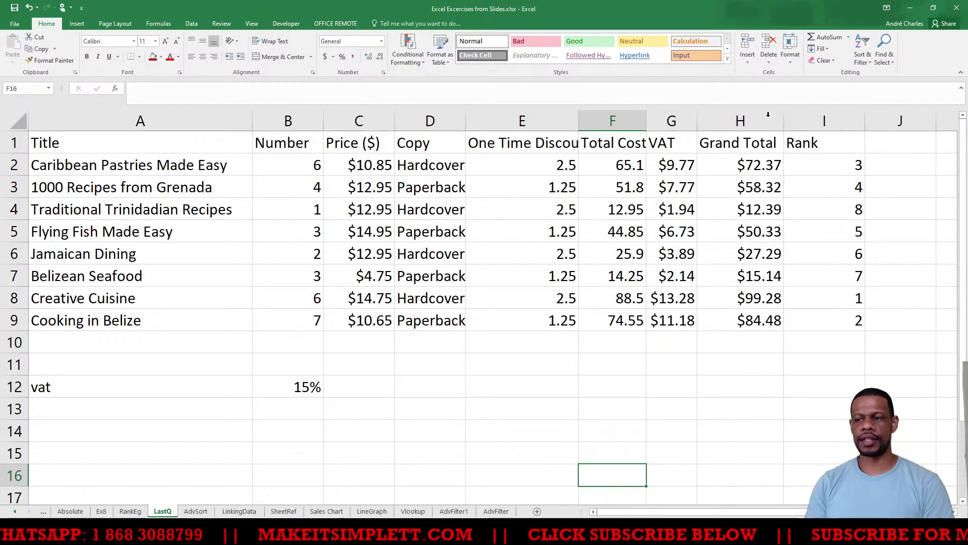
pyautogui.click(709, 396)
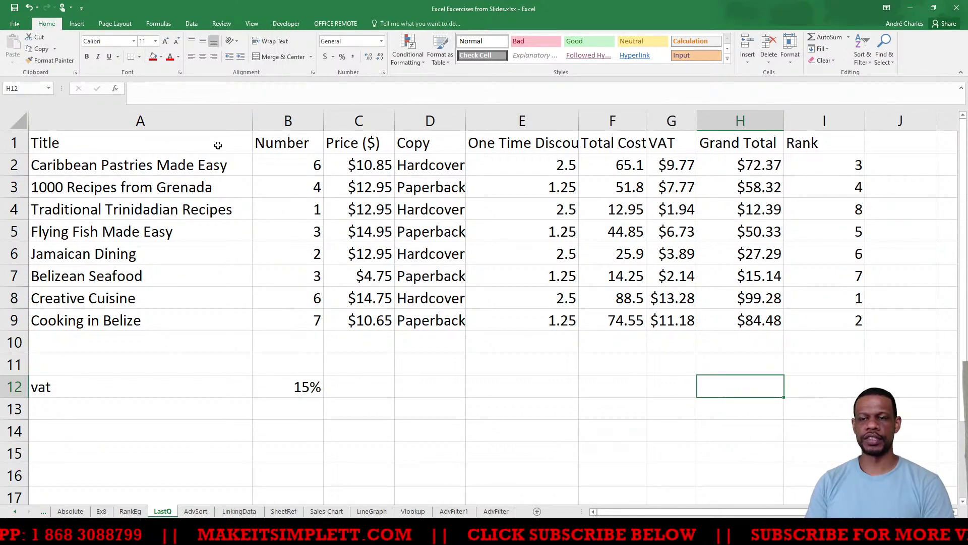
# Step: Select the non-adjacent Title range A1:A9 and Grand Total range H1:H9 together
pyautogui.moveTo(218, 148); pyautogui.dragTo(209, 320)
pyautogui.moveTo(741, 143); pyautogui.dragTo(724, 326)
pyautogui.click(150, 430)
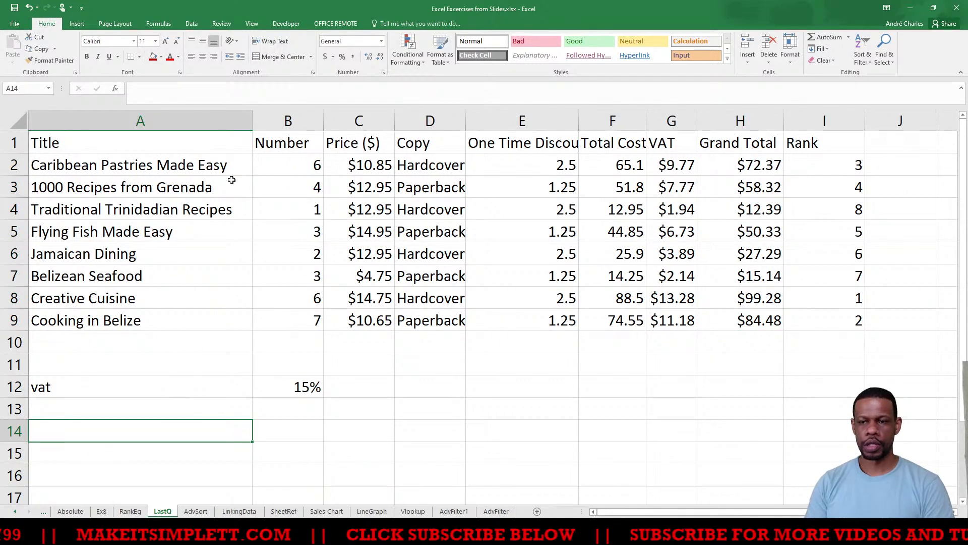
pyautogui.click(154, 369)
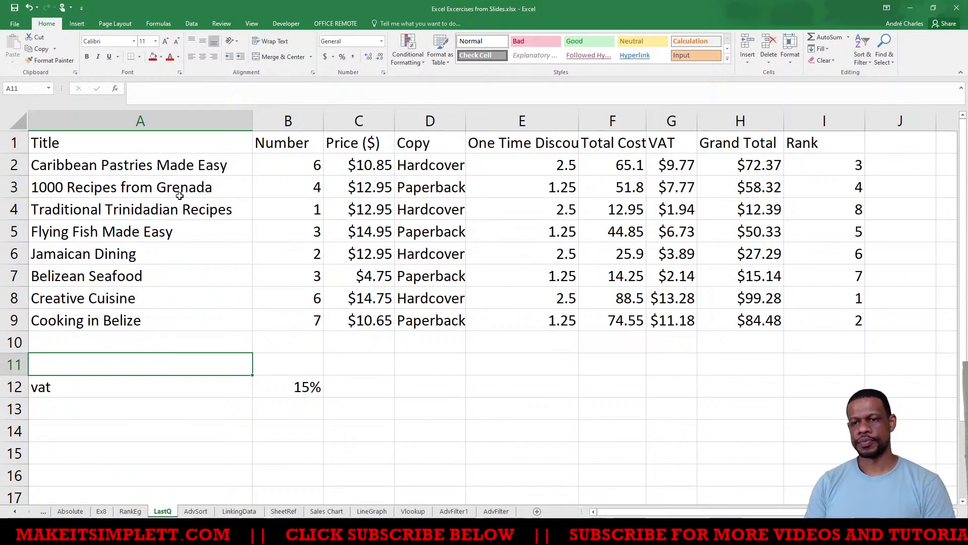
pyautogui.click(315, 393)
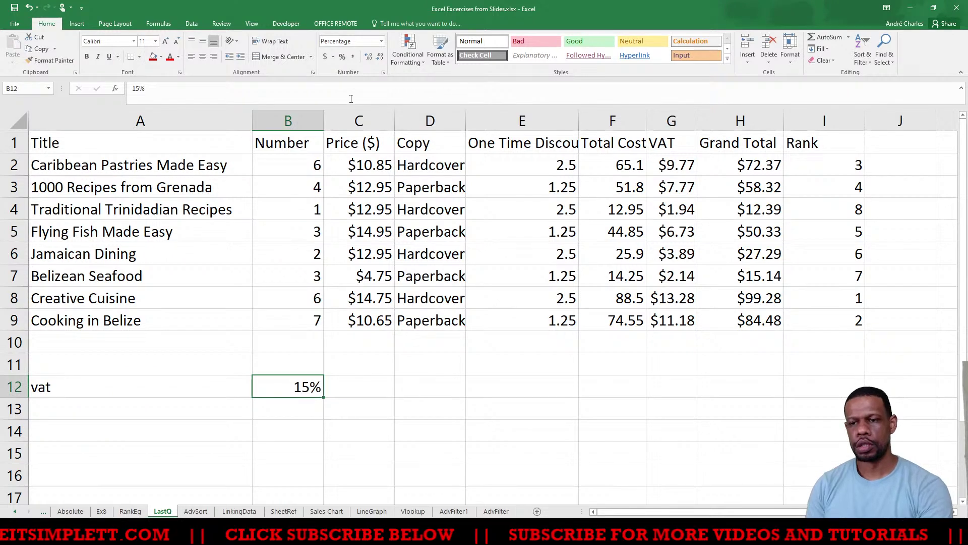
pyautogui.click(452, 366)
pyautogui.click(193, 142)
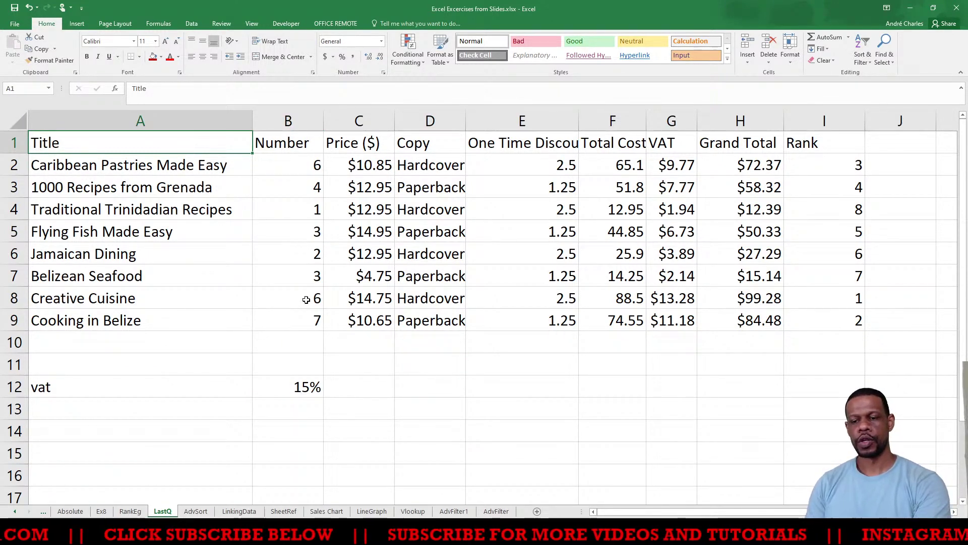
pyautogui.moveTo(201, 143); pyautogui.dragTo(179, 316)
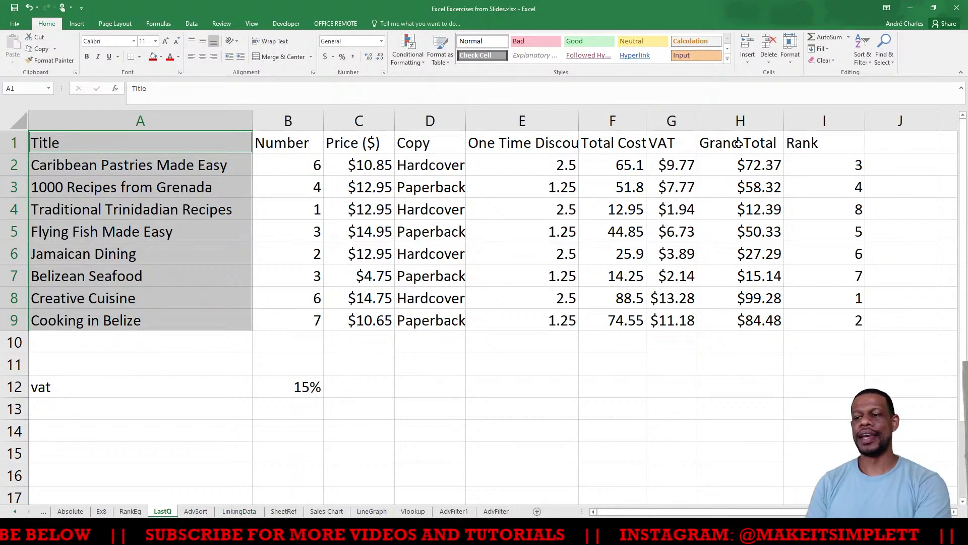
pyautogui.moveTo(738, 144); pyautogui.dragTo(725, 320)
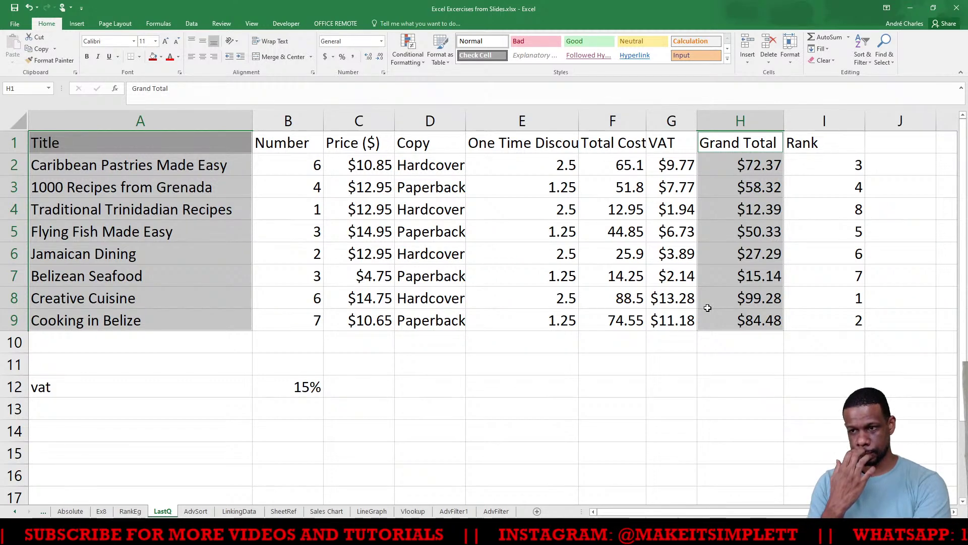
# Step: Select the Title range A1:A9 alone, replace it with the Grand Total range H1:H9 alone, and clear the selection
pyautogui.click(687, 379)
pyautogui.moveTo(159, 143); pyautogui.dragTo(168, 319)
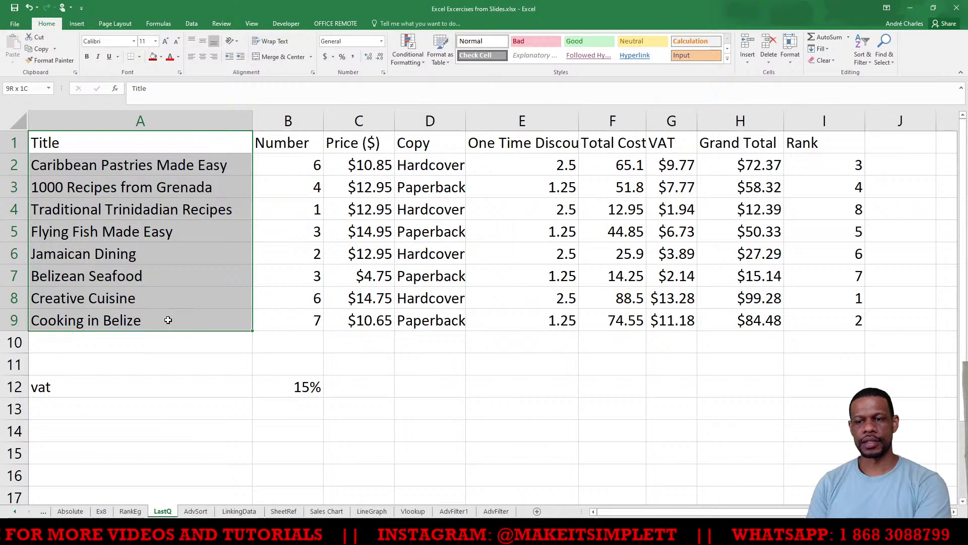
pyautogui.moveTo(734, 146); pyautogui.dragTo(734, 318)
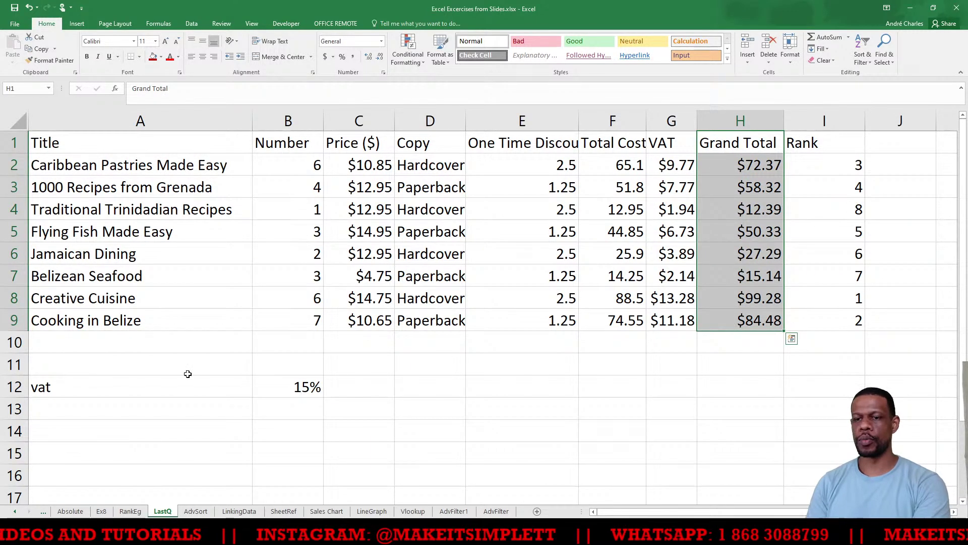
pyautogui.click(488, 432)
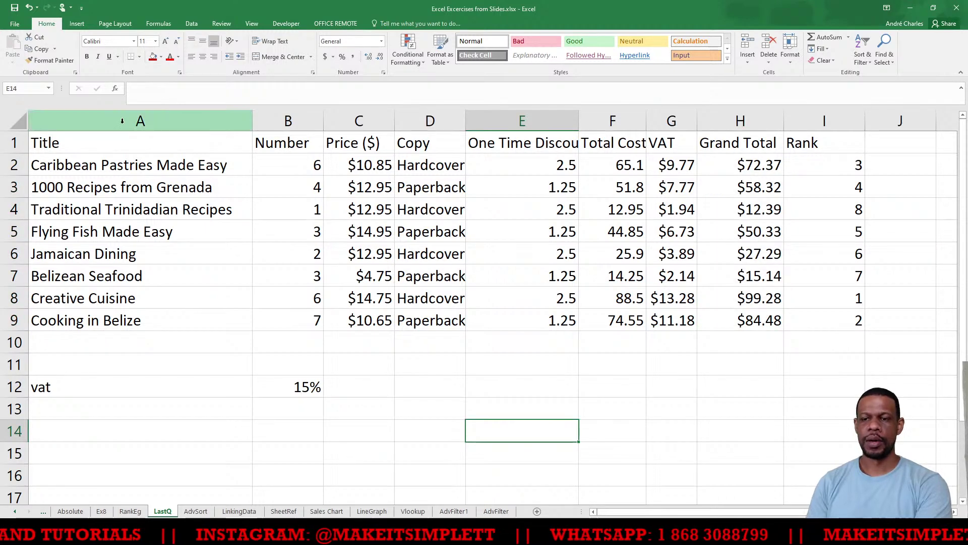
# Step: Try a 2-D clustered column chart of the non-adjacent ranges A1:A9 and H1:H9, and delete the inserted chart
pyautogui.click(118, 142)
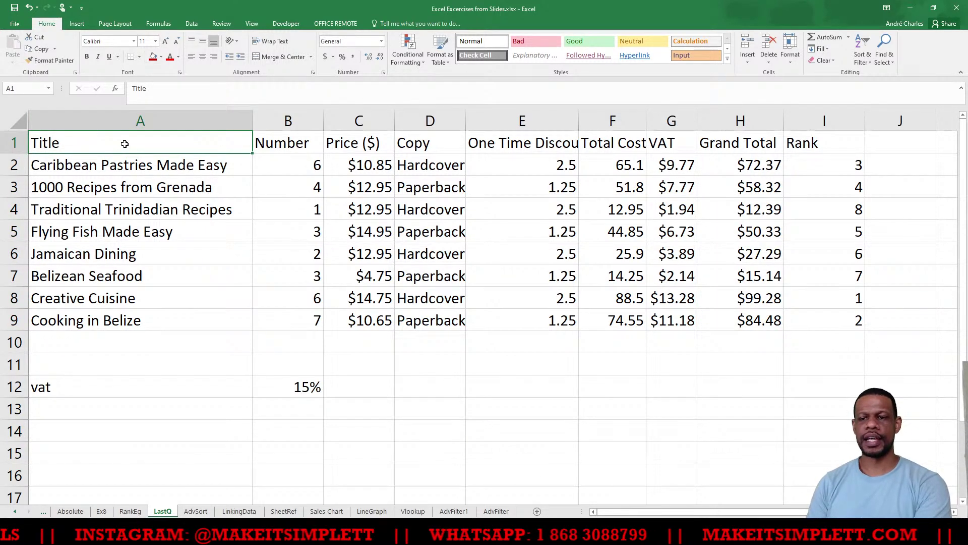
pyautogui.moveTo(125, 142); pyautogui.dragTo(134, 320)
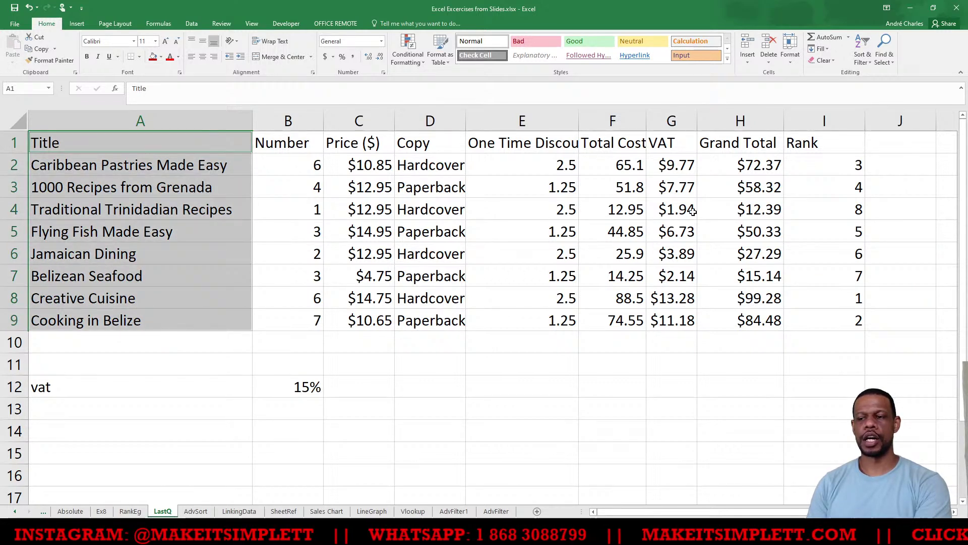
pyautogui.keyDown('ctrl'); pyautogui.moveTo(733, 143); pyautogui.dragTo(732, 324); pyautogui.keyUp('ctrl')
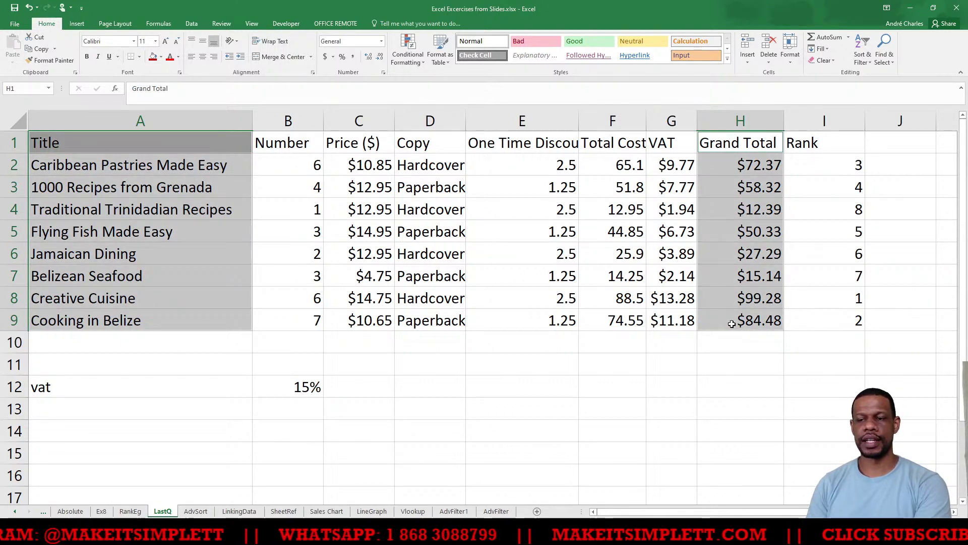
pyautogui.click(77, 25)
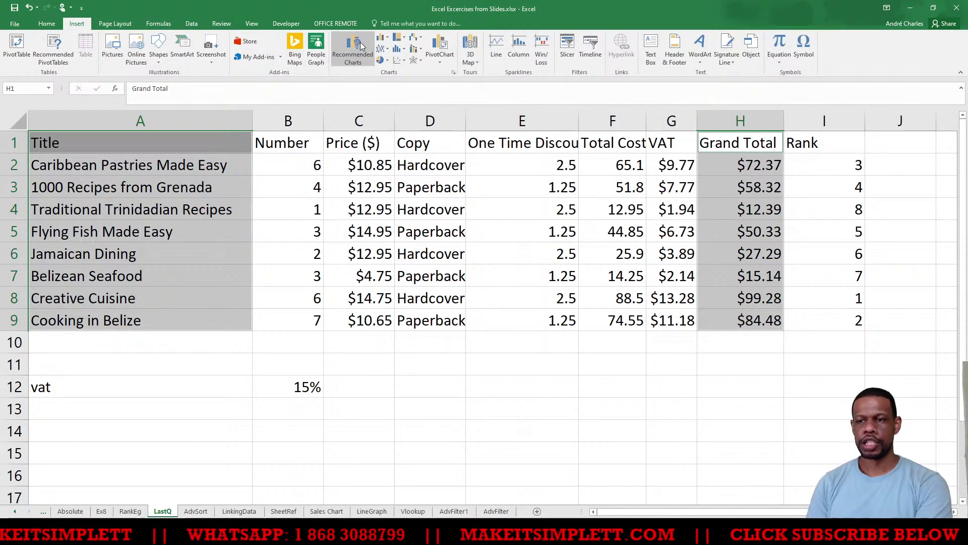
pyautogui.click(383, 39)
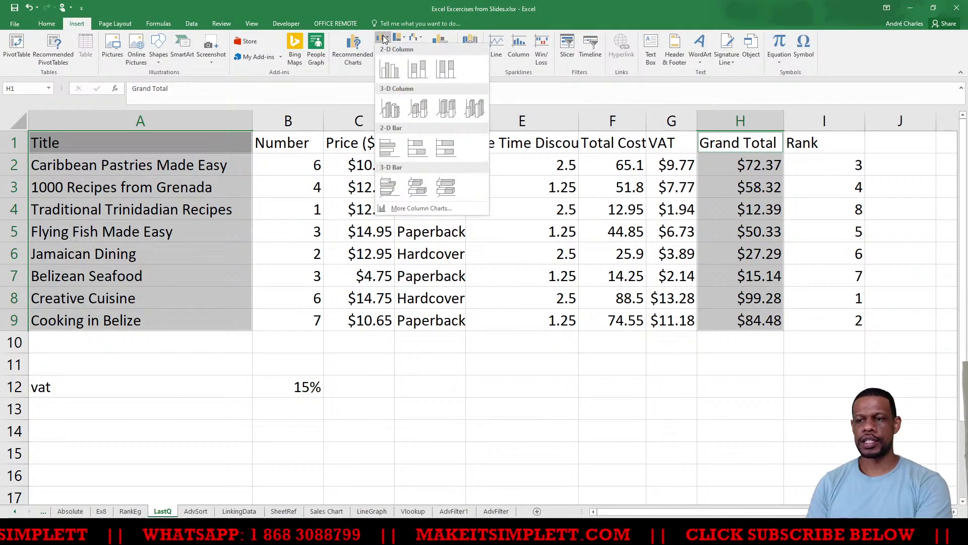
pyautogui.click(390, 66)
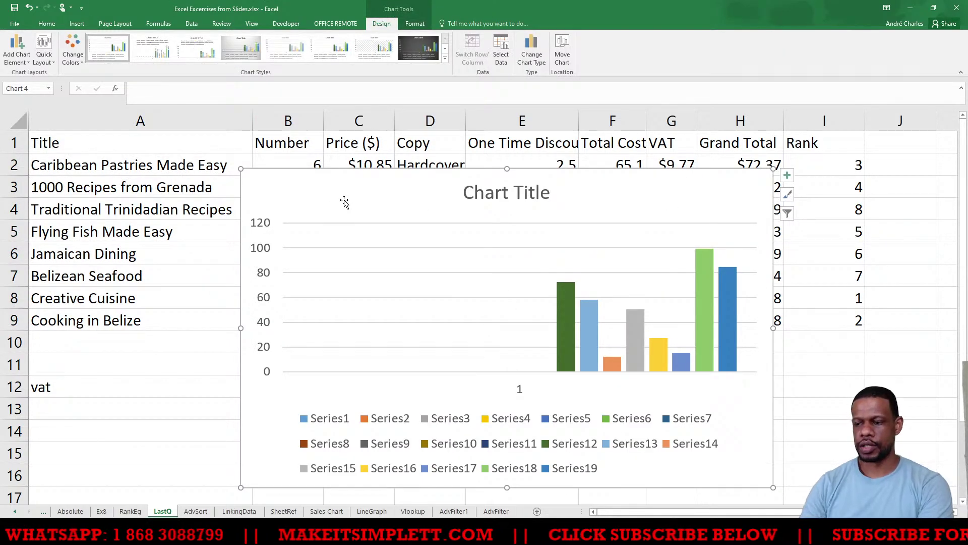
pyautogui.press('Delete')
pyautogui.click(304, 252)
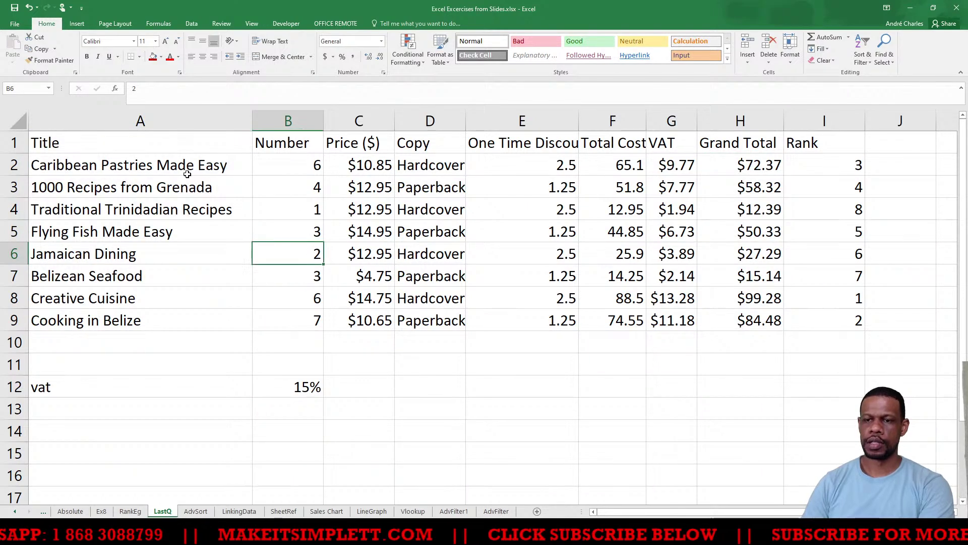
# Step: Reselect the Title range A1:A9 with the Grand Total range H1:H9, check the recommended charts, and close the dialog
pyautogui.click(188, 140)
pyautogui.moveTo(173, 142); pyautogui.dragTo(177, 318)
pyautogui.moveTo(734, 143); pyautogui.dragTo(740, 320)
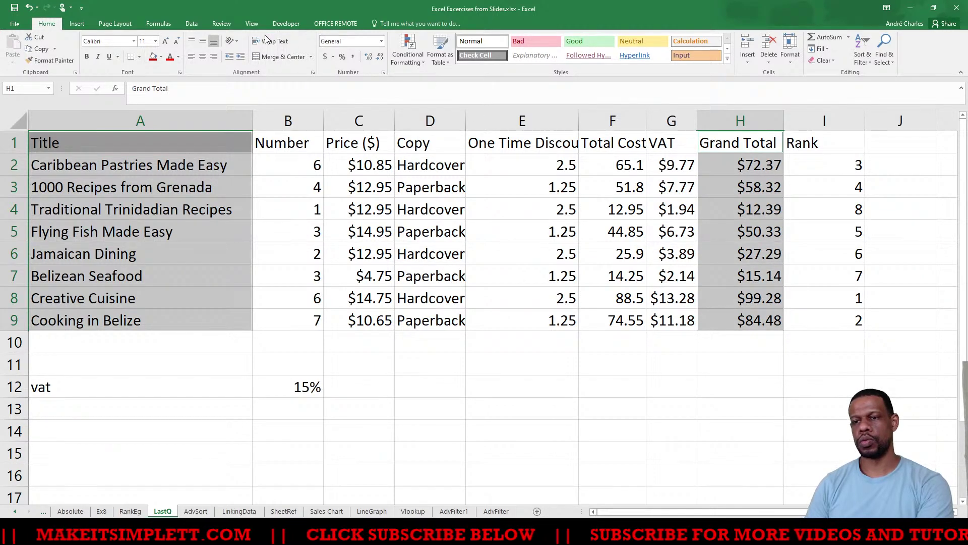
pyautogui.click(78, 25)
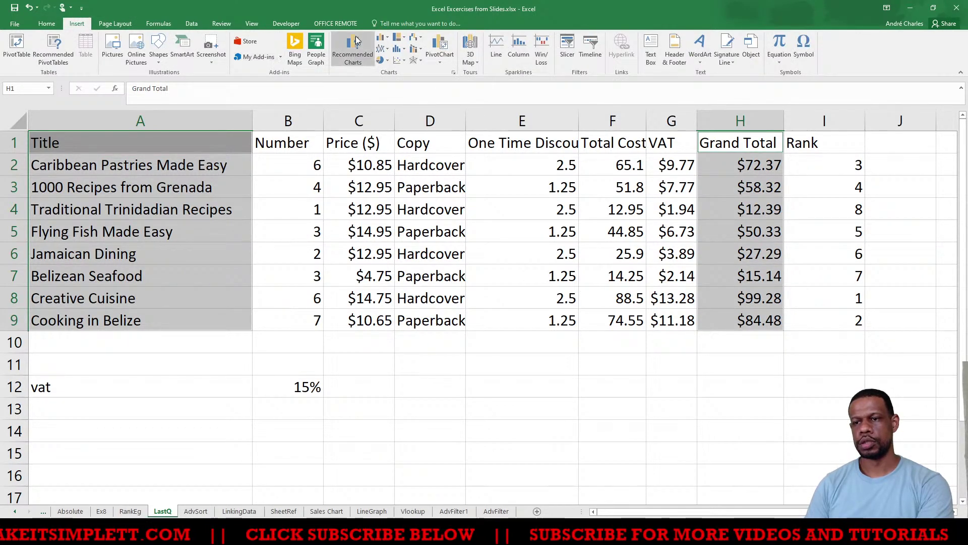
pyautogui.click(381, 39)
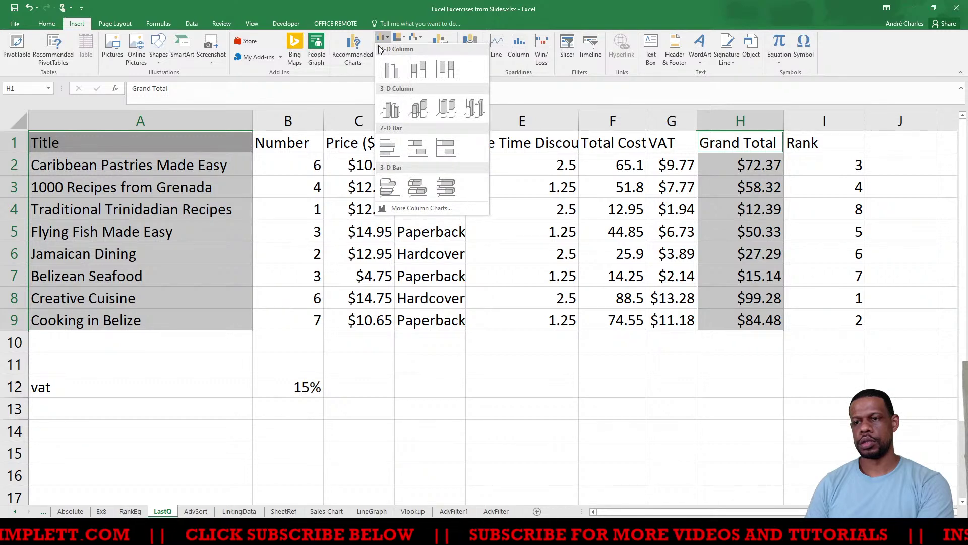
pyautogui.click(355, 51)
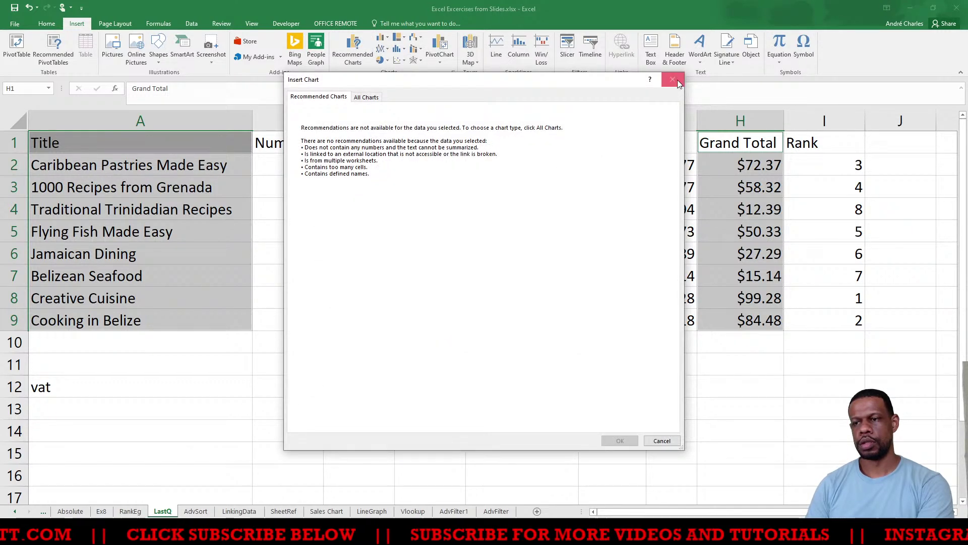
pyautogui.click(673, 80)
pyautogui.click(790, 297)
pyautogui.moveTo(744, 141); pyautogui.dragTo(741, 320)
pyautogui.moveTo(187, 145); pyautogui.dragTo(183, 313)
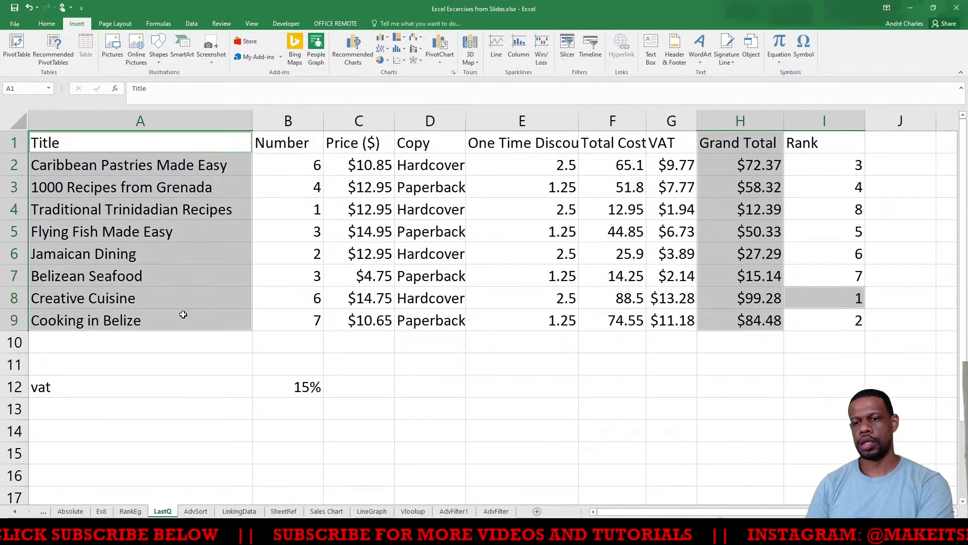
pyautogui.click(382, 38)
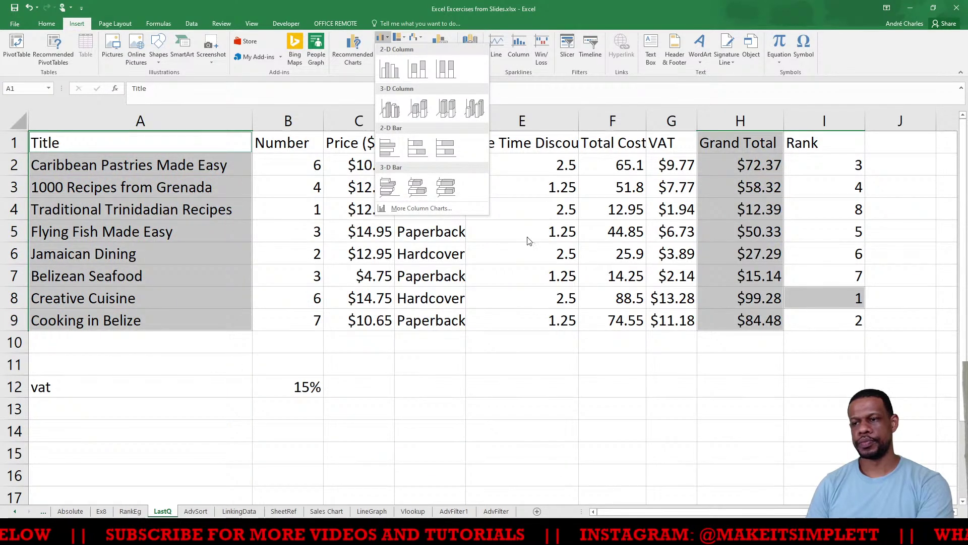
pyautogui.click(861, 336)
pyautogui.click(818, 337)
pyautogui.click(819, 298)
# Step: Try a 2-D clustered column chart of the Grand Total range H1:H9 selected together with the Title range A1:A9
pyautogui.click(740, 141)
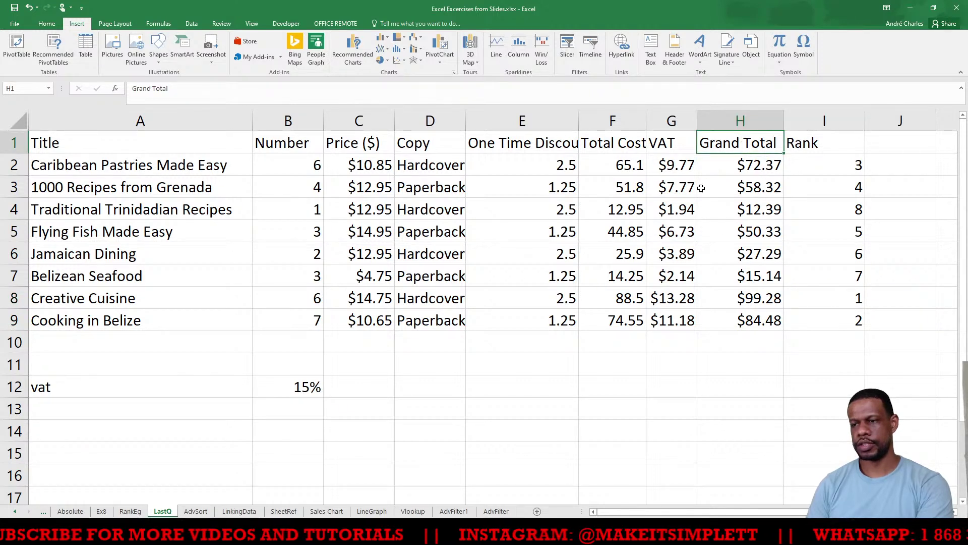
pyautogui.moveTo(739, 145); pyautogui.dragTo(738, 321)
pyautogui.moveTo(175, 148); pyautogui.dragTo(164, 311)
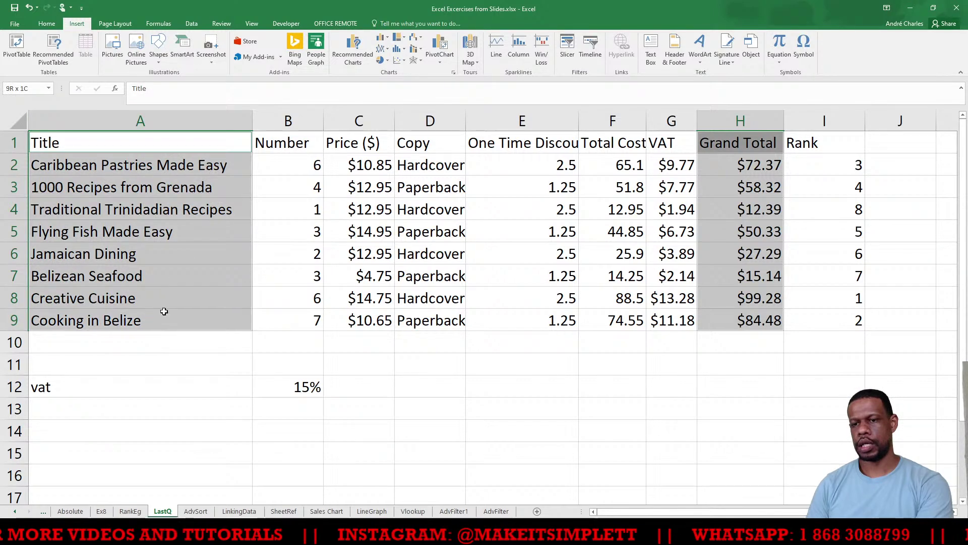
pyautogui.click(380, 41)
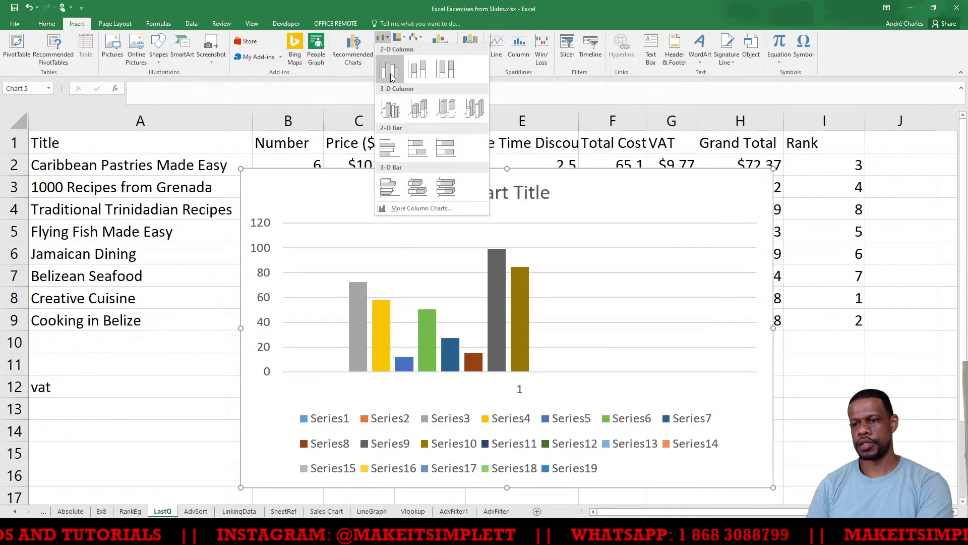
pyautogui.click(838, 223)
pyautogui.click(754, 227)
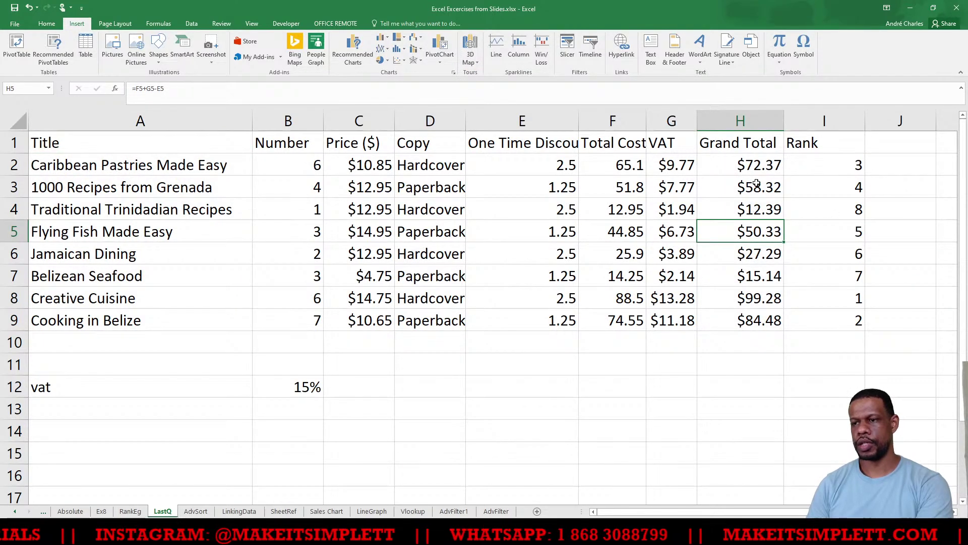
# Step: Try a 2-D clustered column chart of the Title range A1:A9 and the Copy range D1:D9, and undo its insertion
pyautogui.click(158, 145)
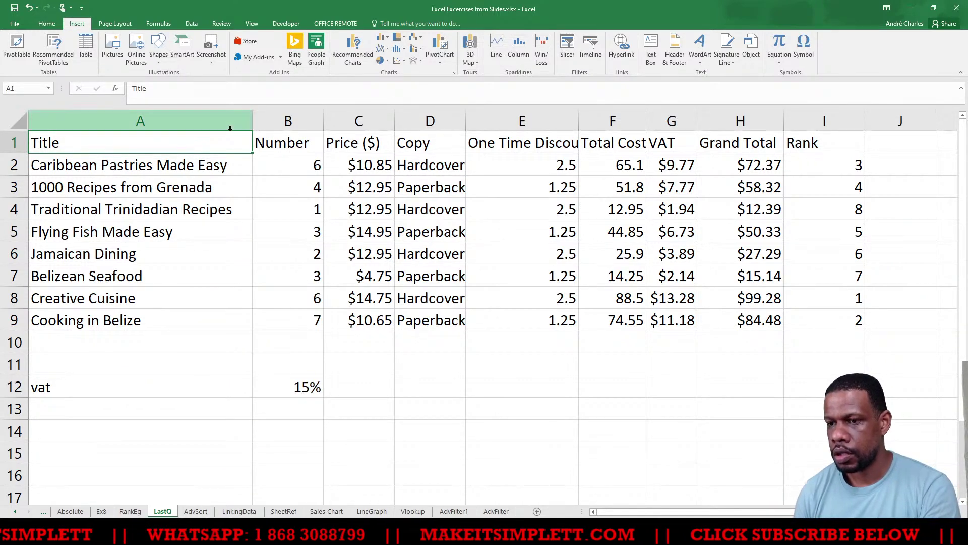
pyautogui.moveTo(172, 139); pyautogui.dragTo(184, 319)
pyautogui.moveTo(423, 140); pyautogui.dragTo(430, 318)
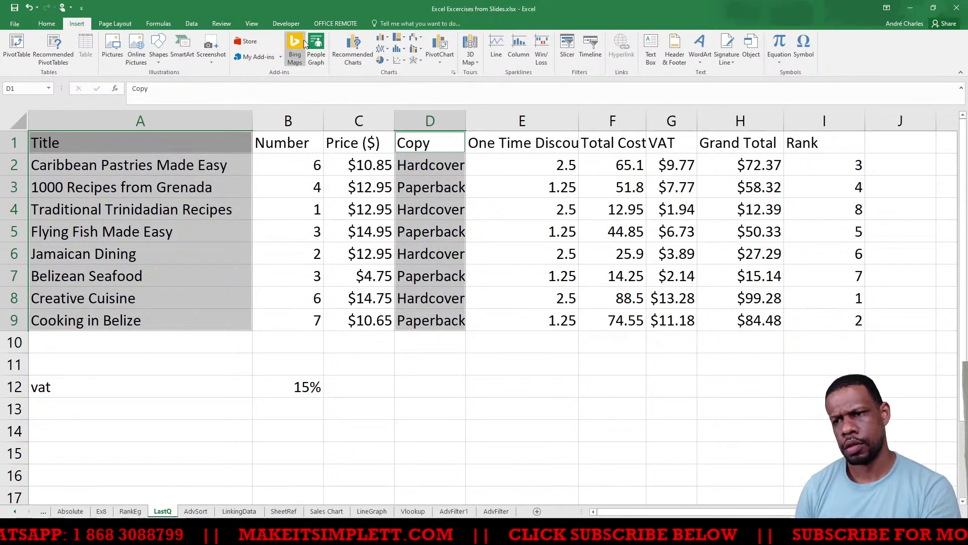
pyautogui.click(382, 40)
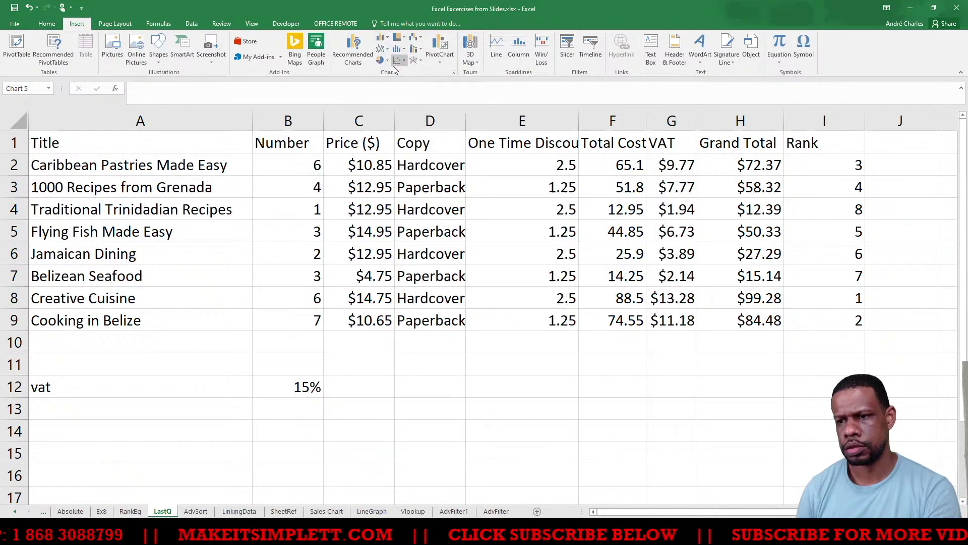
pyautogui.click(392, 66)
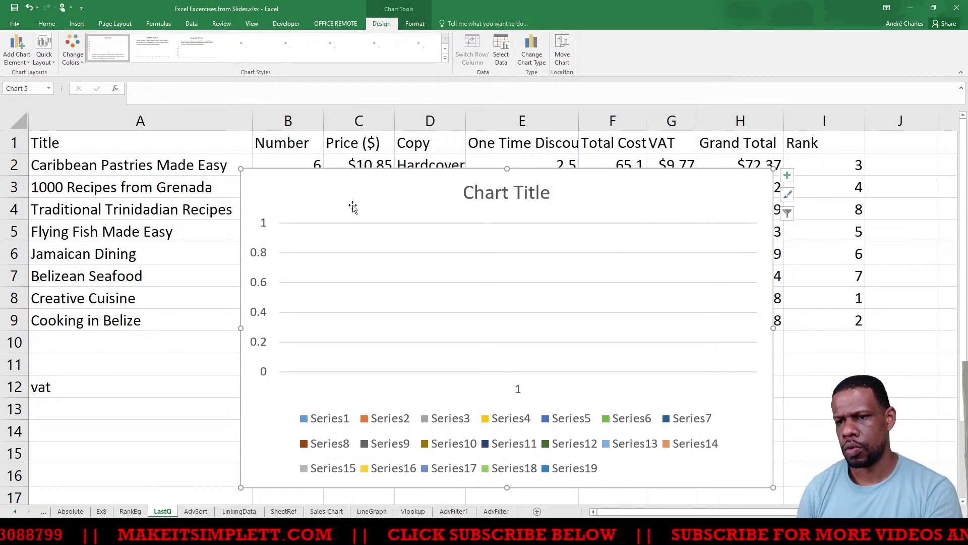
pyautogui.hotkey('ctrl', 'z')
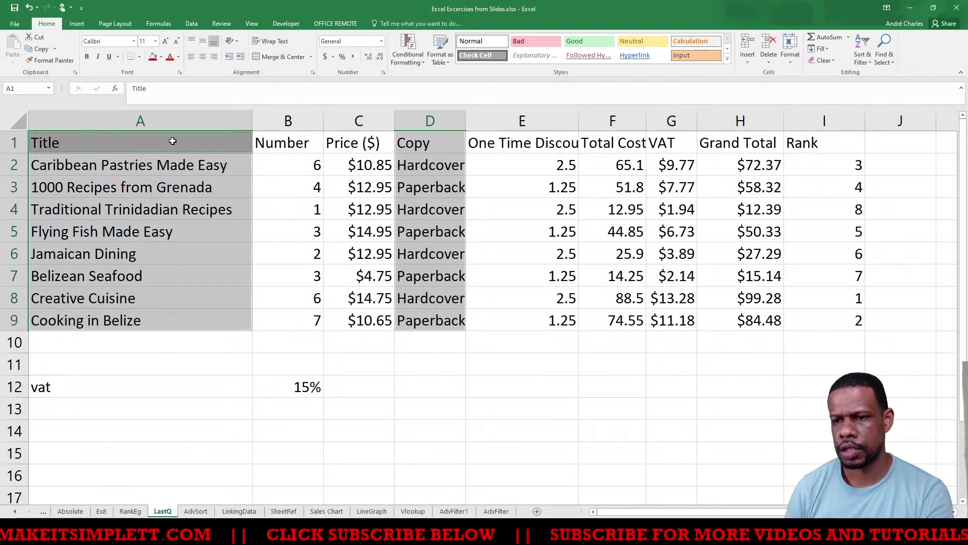
# Step: Try a 2-D clustered column chart of the titles A2:A9 and prices C2:C9 without their headers, and delete the inserted chart
pyautogui.click(209, 210)
pyautogui.click(353, 228)
pyautogui.moveTo(184, 168); pyautogui.dragTo(259, 336)
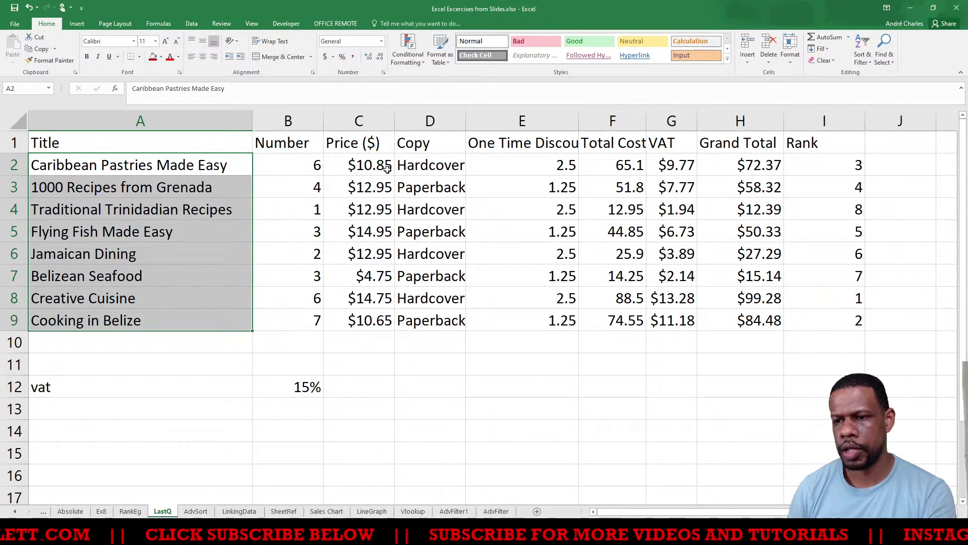
pyautogui.moveTo(362, 165); pyautogui.dragTo(335, 320)
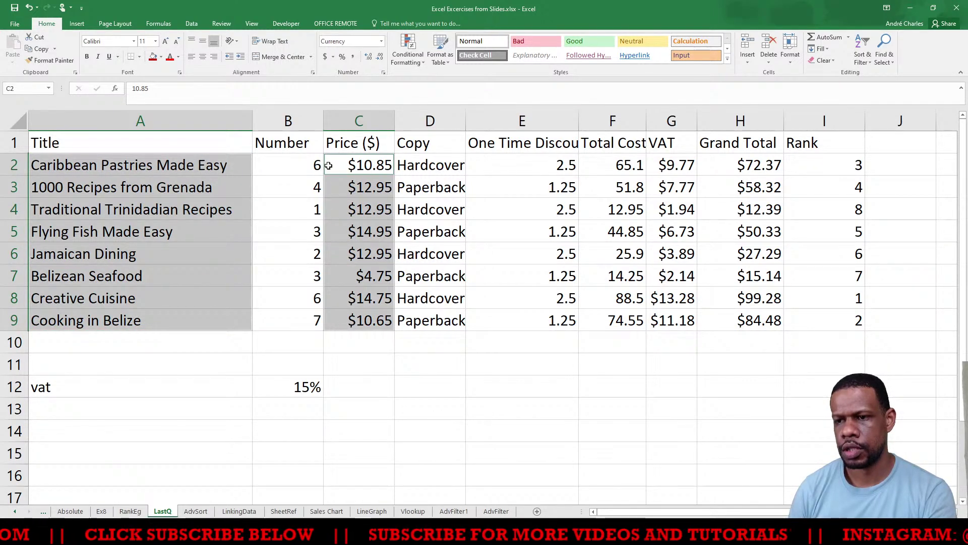
pyautogui.click(78, 24)
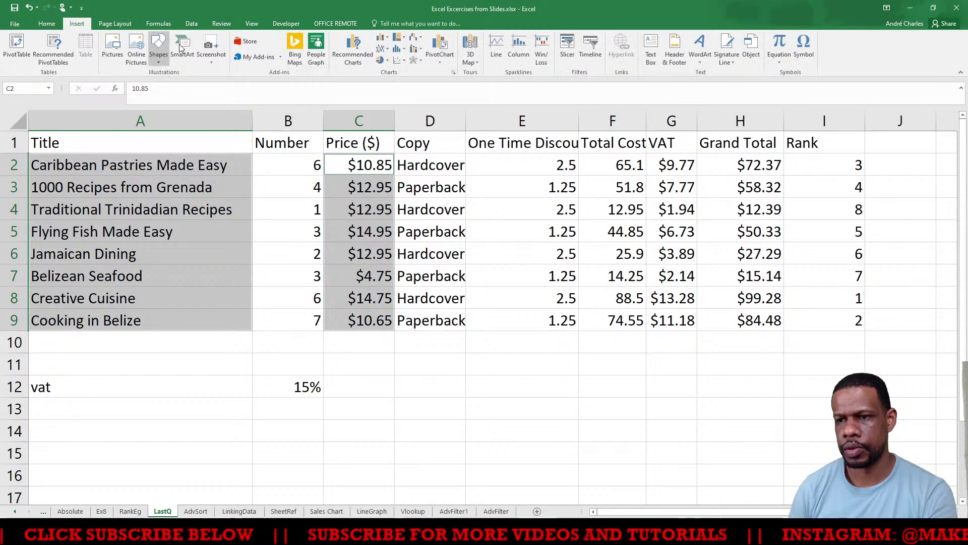
pyautogui.click(380, 39)
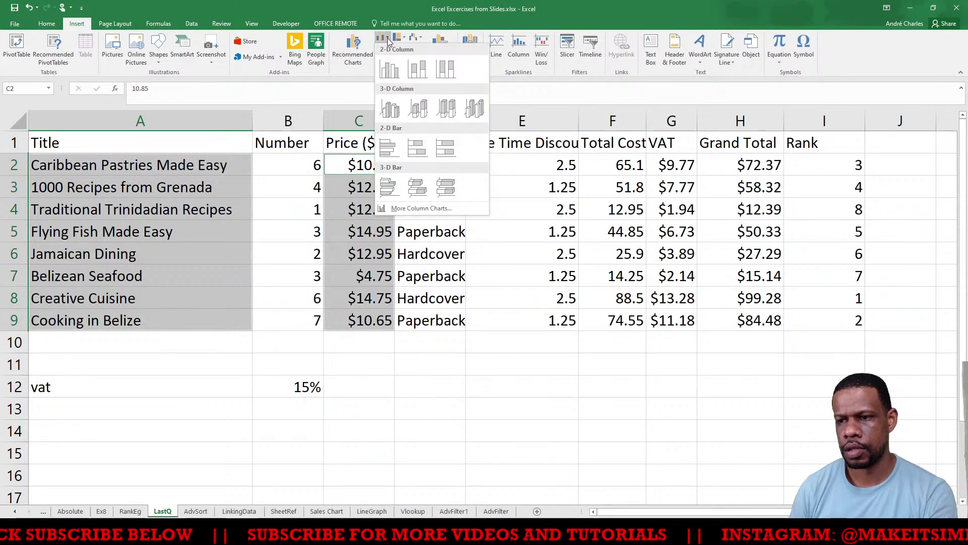
pyautogui.click(394, 80)
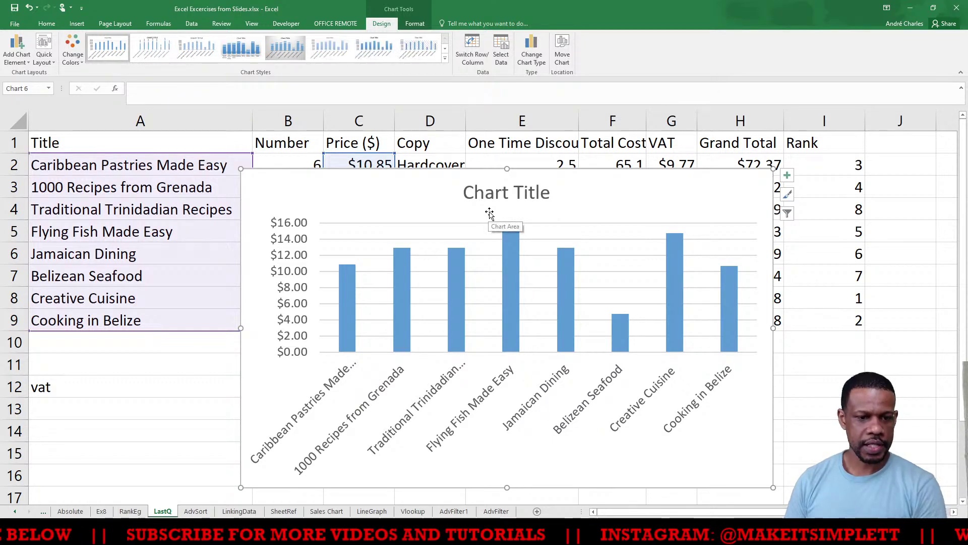
pyautogui.moveTo(586, 209); pyautogui.dragTo(660, 112)
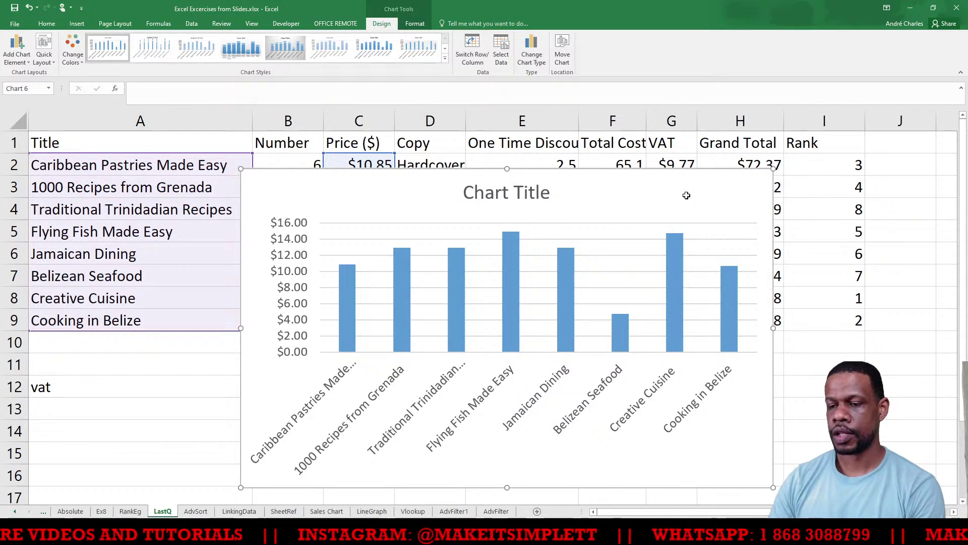
pyautogui.press('Delete')
pyautogui.click(386, 435)
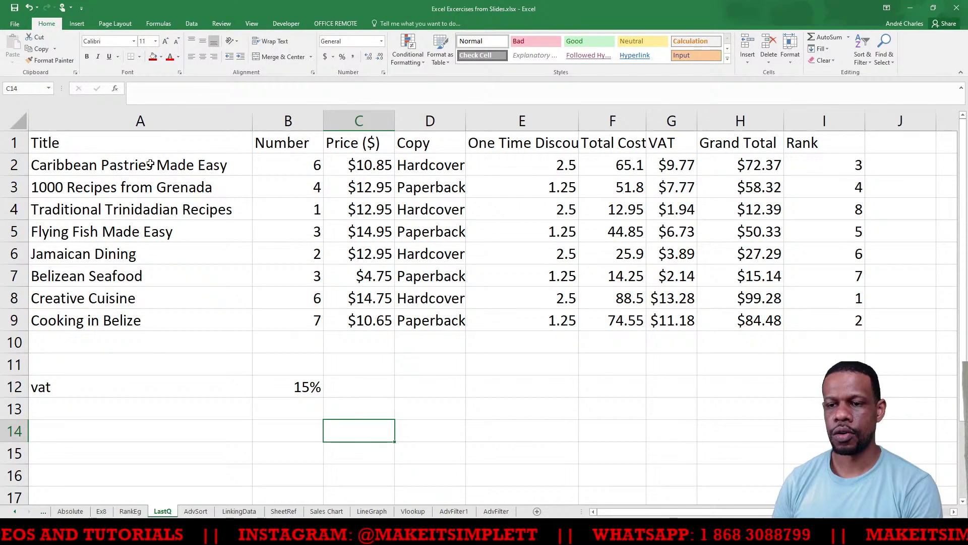
pyautogui.click(128, 142)
pyautogui.hotkey('ctrl', 'shift', 'Down')
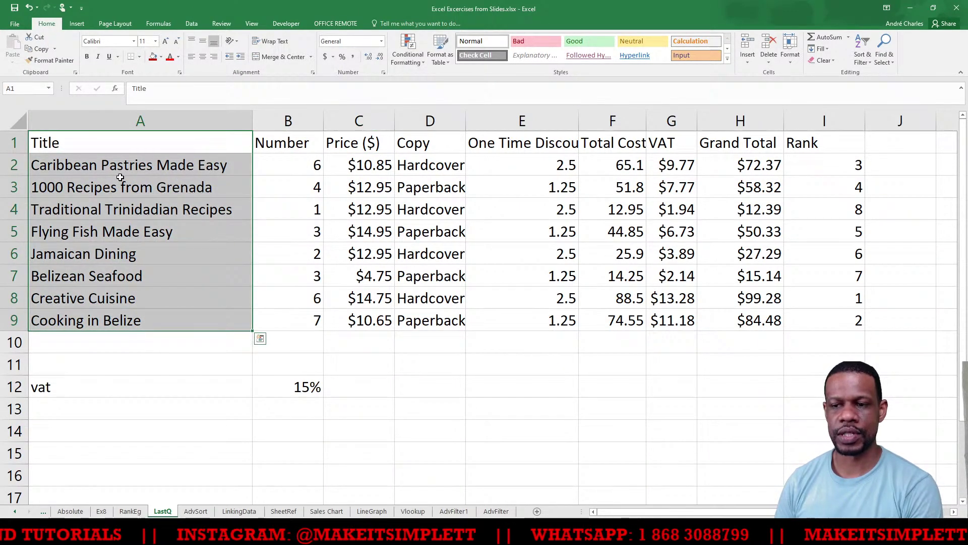
pyautogui.click(100, 140)
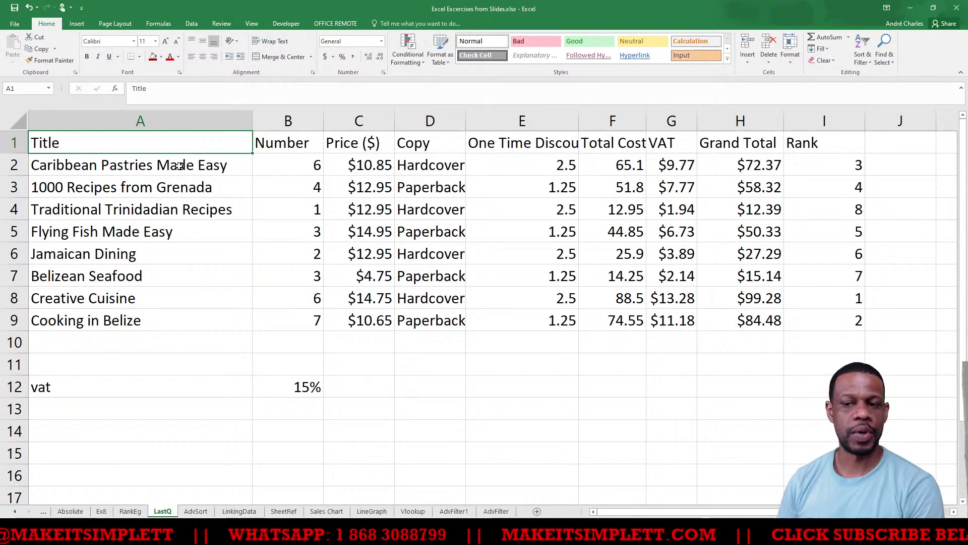
# Step: Insert a 2-D clustered column chart from the non-adjacent ranges A2:A9 (book titles) and H2:H9 (grand totals)
pyautogui.moveTo(173, 164); pyautogui.dragTo(171, 321)
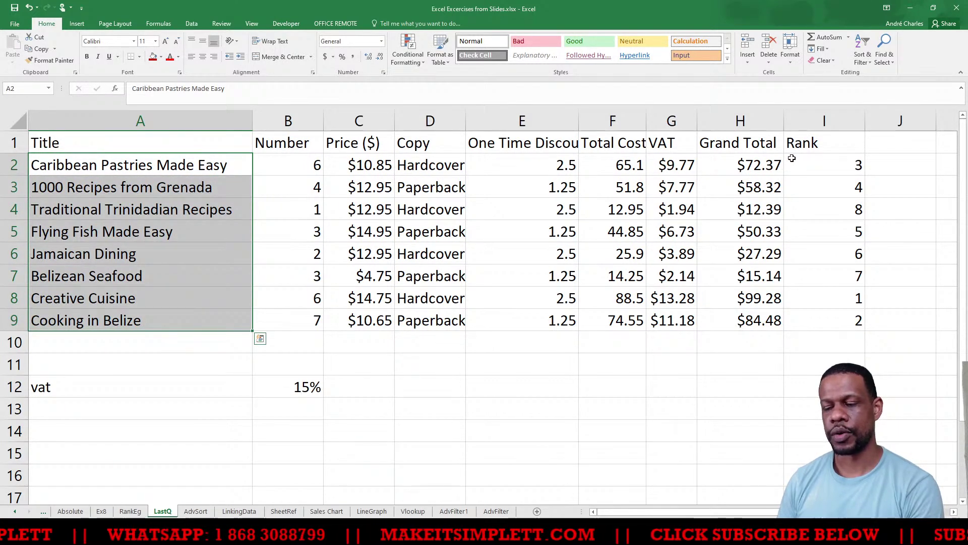
pyautogui.moveTo(754, 170); pyautogui.dragTo(755, 321)
pyautogui.click(76, 24)
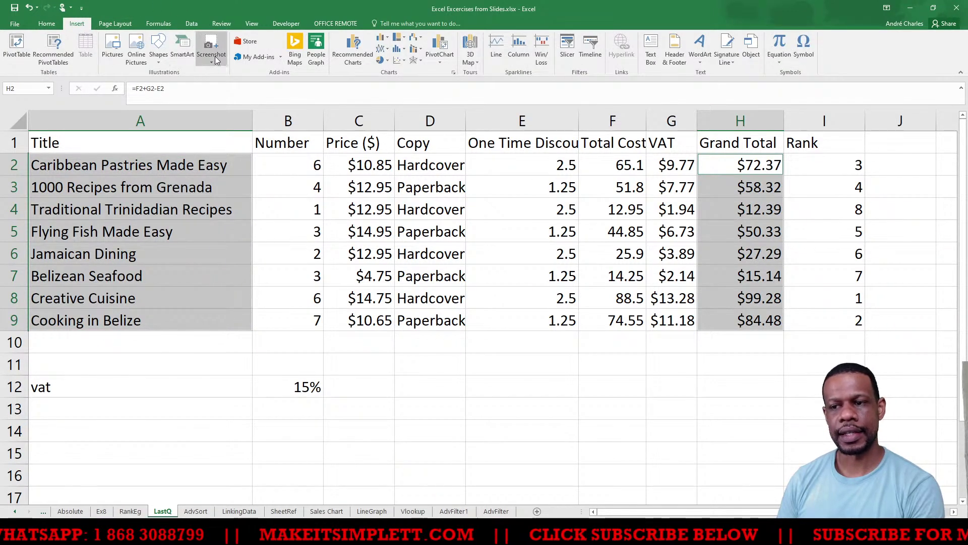
pyautogui.click(383, 42)
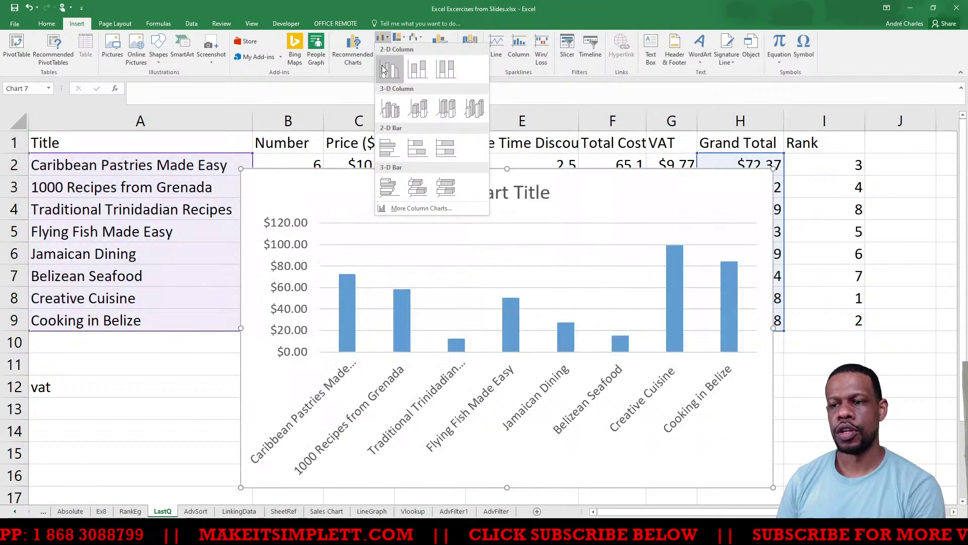
pyautogui.click(389, 70)
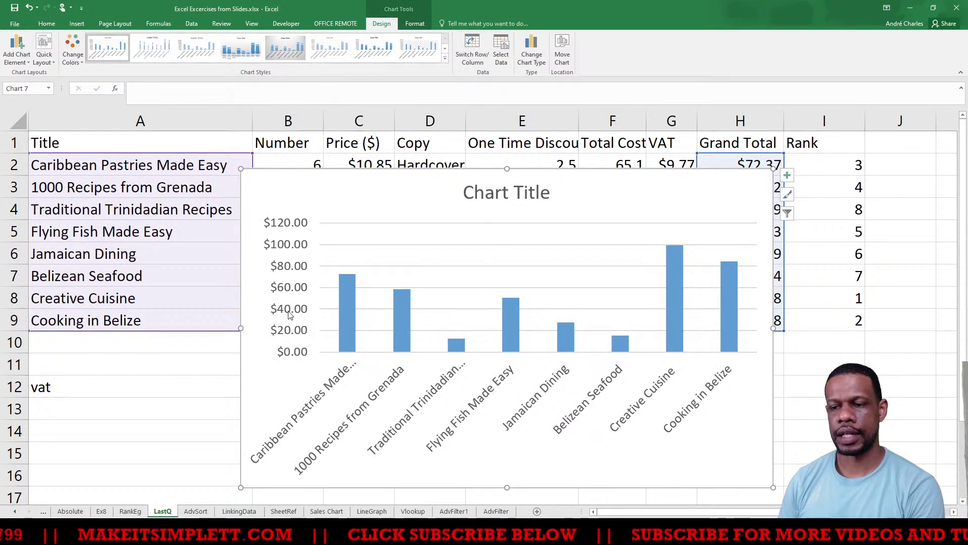
# Step: Add primary horizontal and primary vertical axis titles to the grand total column chart, and deselect the chart
pyautogui.click(20, 55)
pyautogui.moveTo(60, 85)
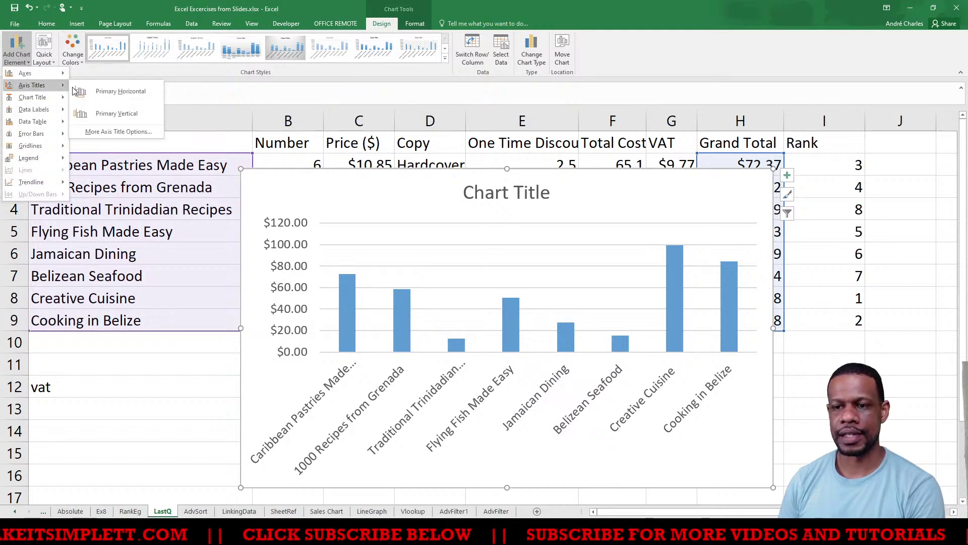
pyautogui.click(101, 92)
pyautogui.click(20, 50)
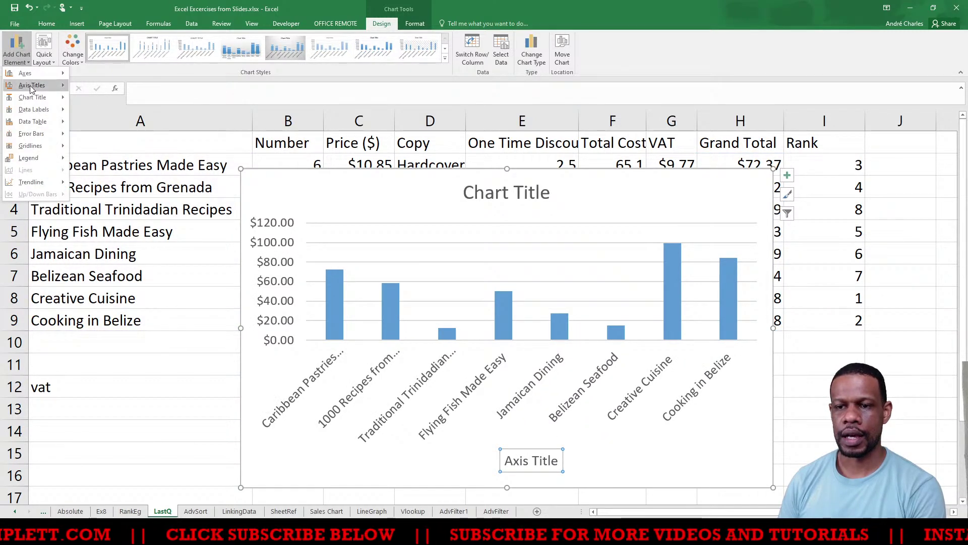
pyautogui.moveTo(32, 86)
pyautogui.click(93, 116)
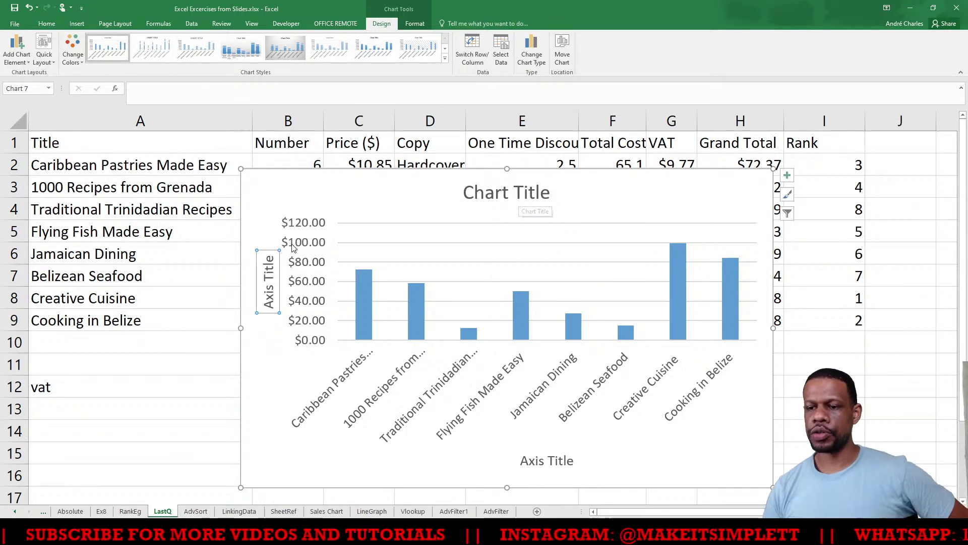
pyautogui.click(194, 370)
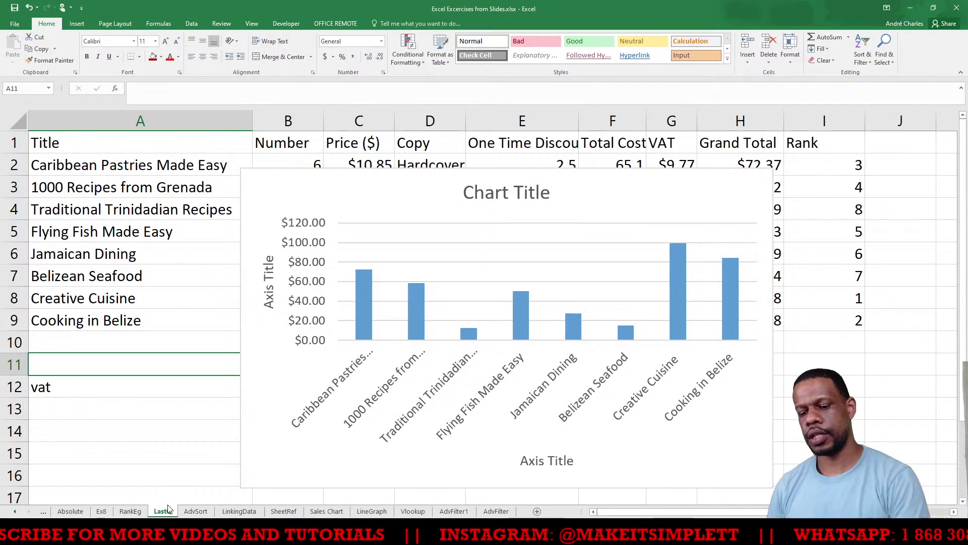
# Step: Switch to the CSEC syllabus PDF in Foxit Reader and review the Charting operations criteria for range selection, chart type and labelling
pyautogui.hotkey('alt', 'Tab')
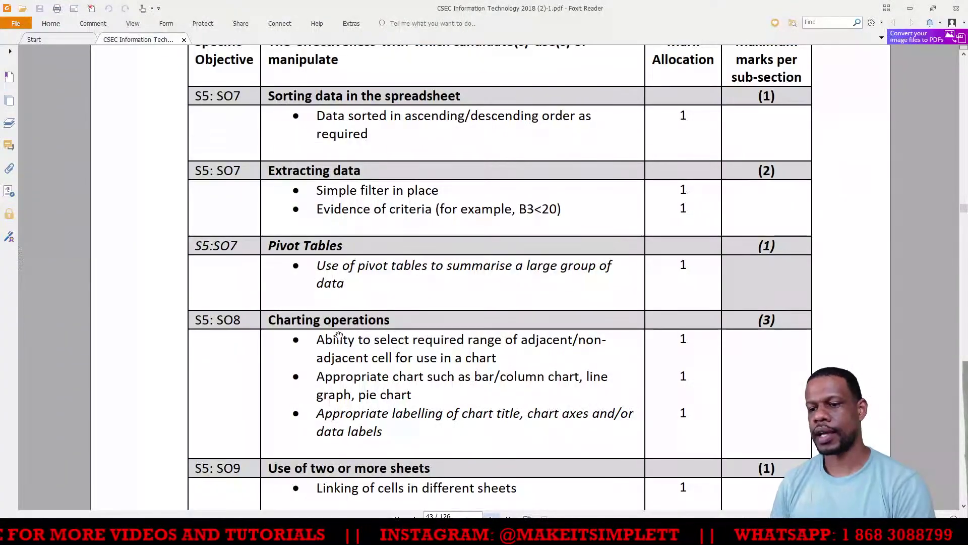
pyautogui.moveTo(318, 340); pyautogui.dragTo(519, 365)
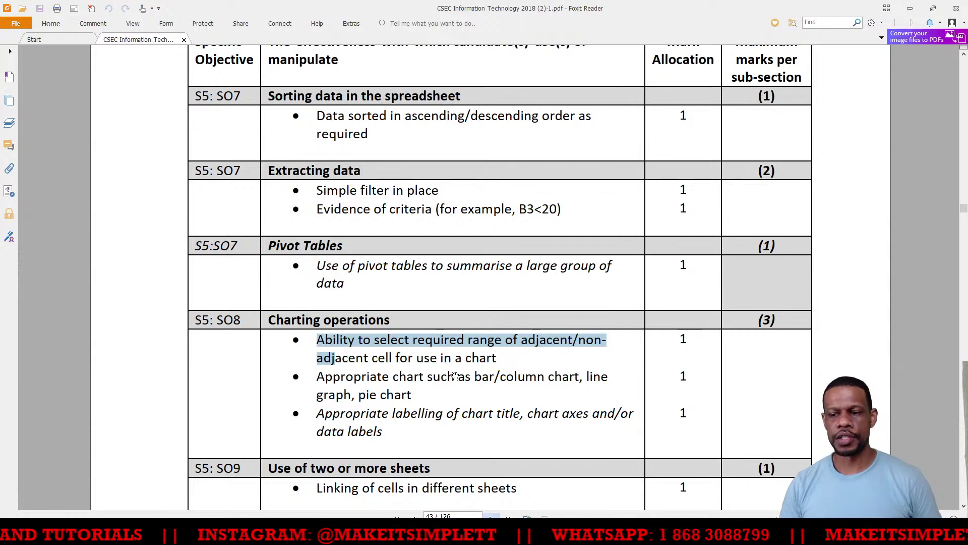
pyautogui.click(318, 339)
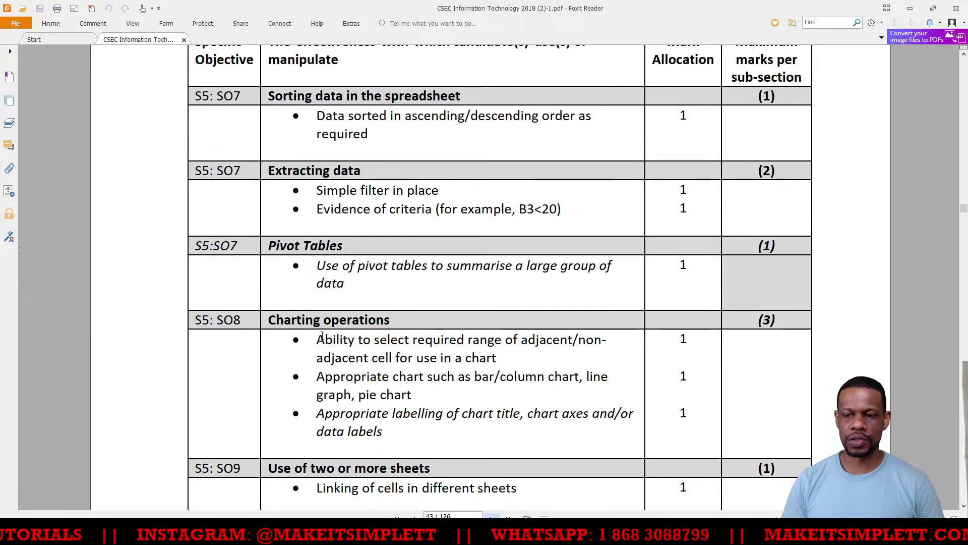
pyautogui.moveTo(319, 339); pyautogui.dragTo(504, 363)
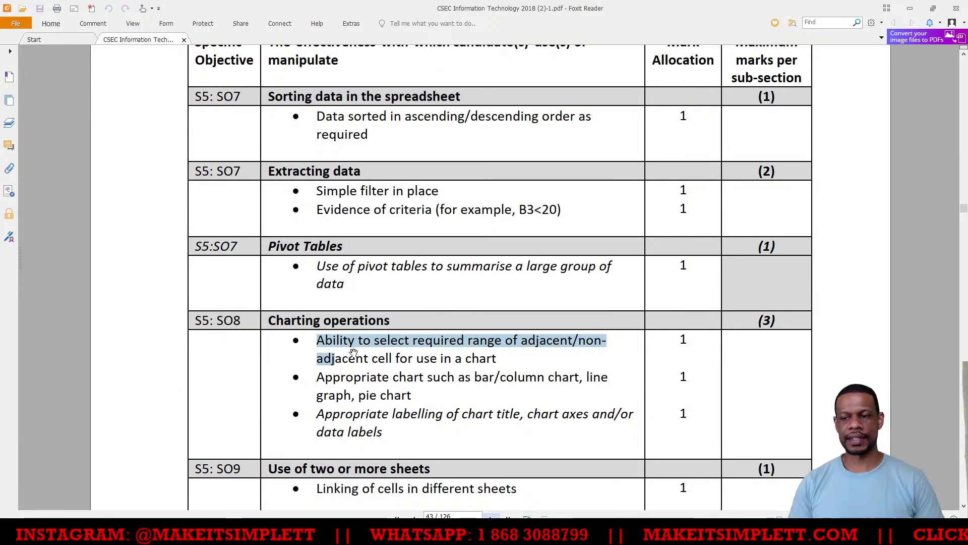
pyautogui.click(684, 343)
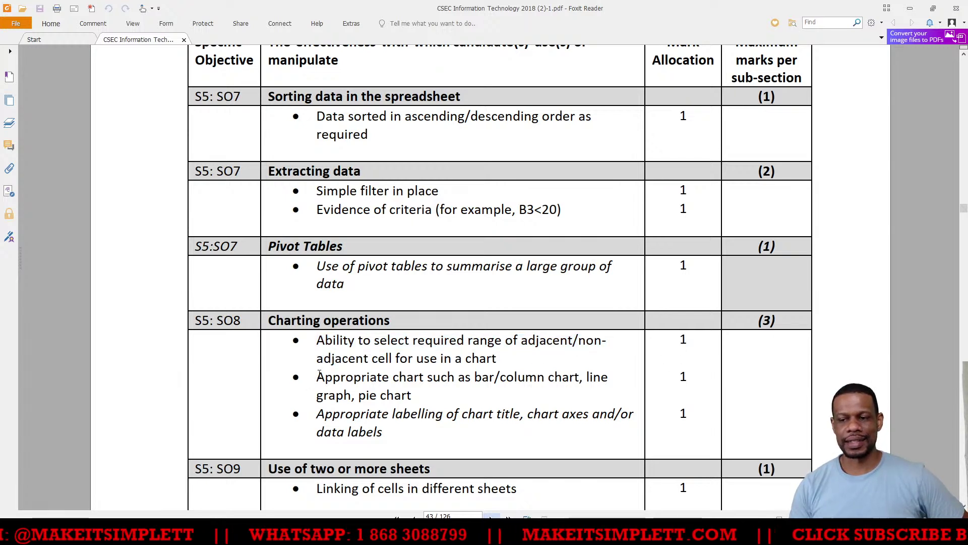
pyautogui.moveTo(318, 374); pyautogui.dragTo(535, 450)
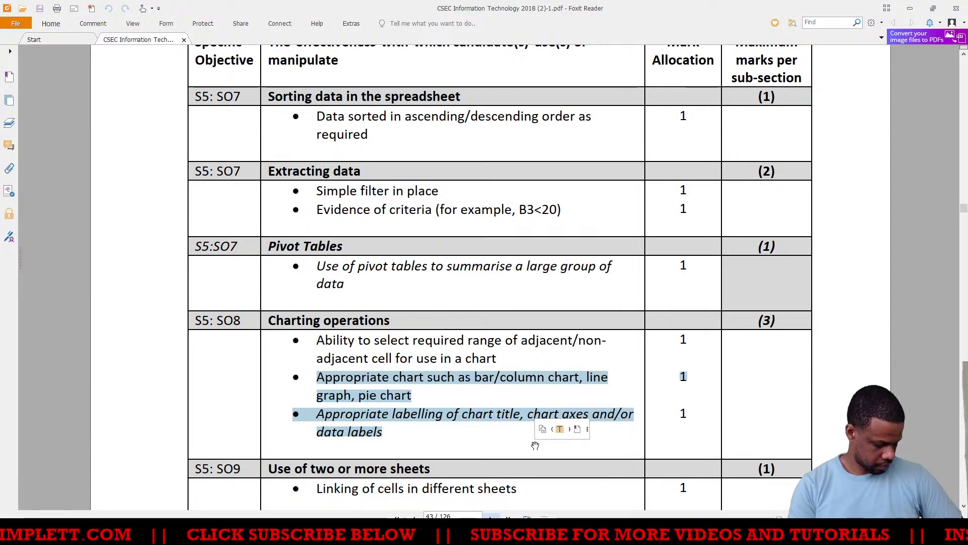
pyautogui.click(257, 403)
# Step: Look through the rest of the spreadsheet mark scheme around page 43, including pivot tables and use of two or more sheets
pyautogui.scroll(-3, 328, 365)
pyautogui.scroll(-15, 328, 365)
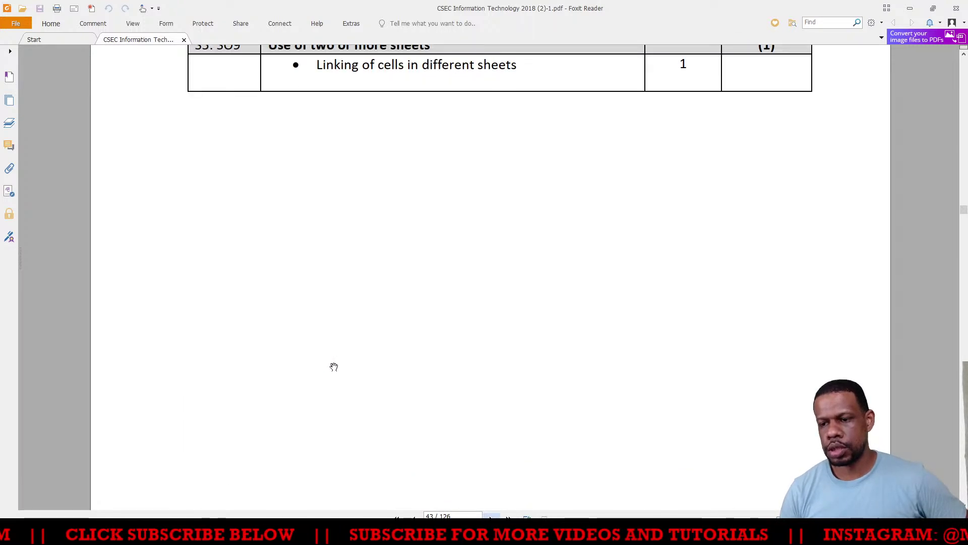
pyautogui.scroll(-3, 339, 373)
pyautogui.scroll(12, 348, 353)
pyautogui.scroll(9, 350, 354)
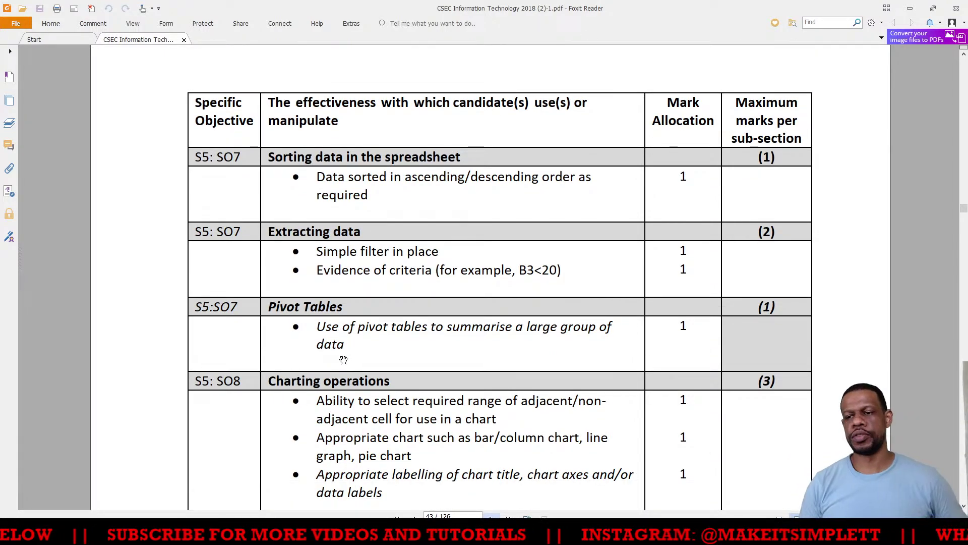
pyautogui.scroll(13, 459, 320)
pyautogui.scroll(5, 411, 228)
pyautogui.scroll(-8, 387, 257)
pyautogui.scroll(-8, 397, 238)
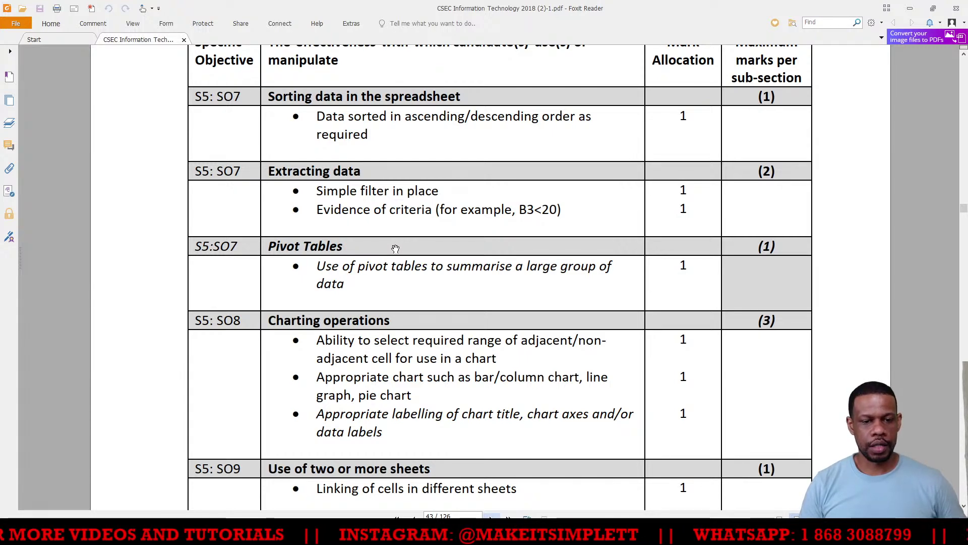
pyautogui.scroll(-1, 395, 248)
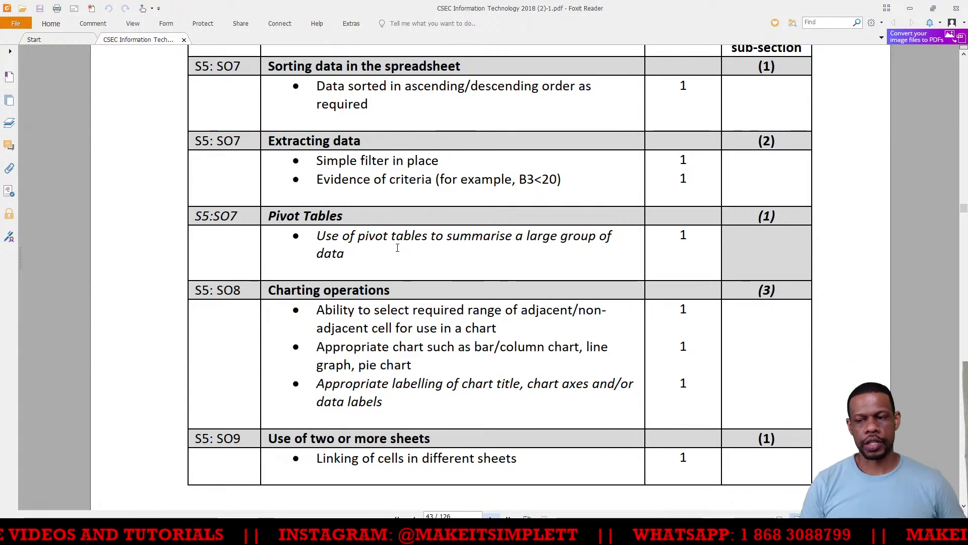
pyautogui.scroll(-1, 397, 247)
pyautogui.scroll(2, 397, 247)
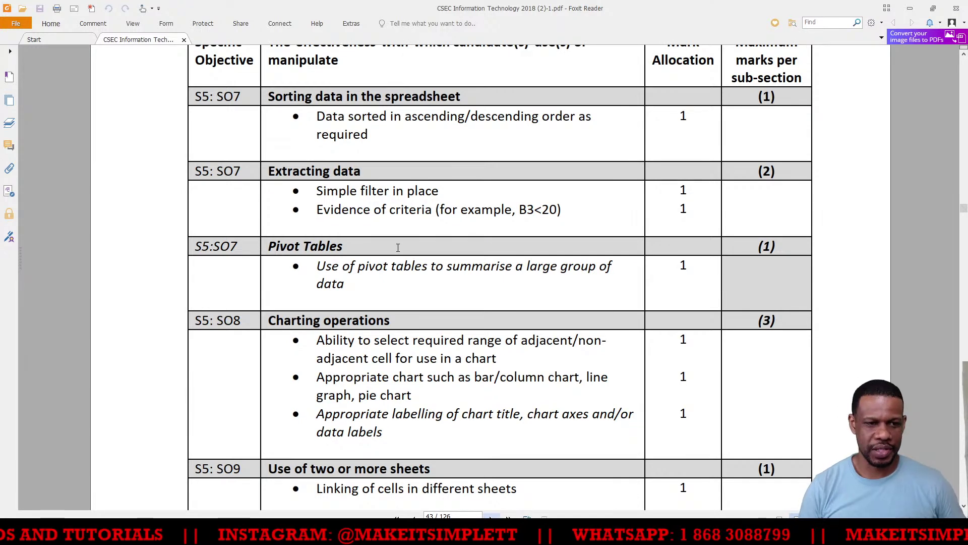